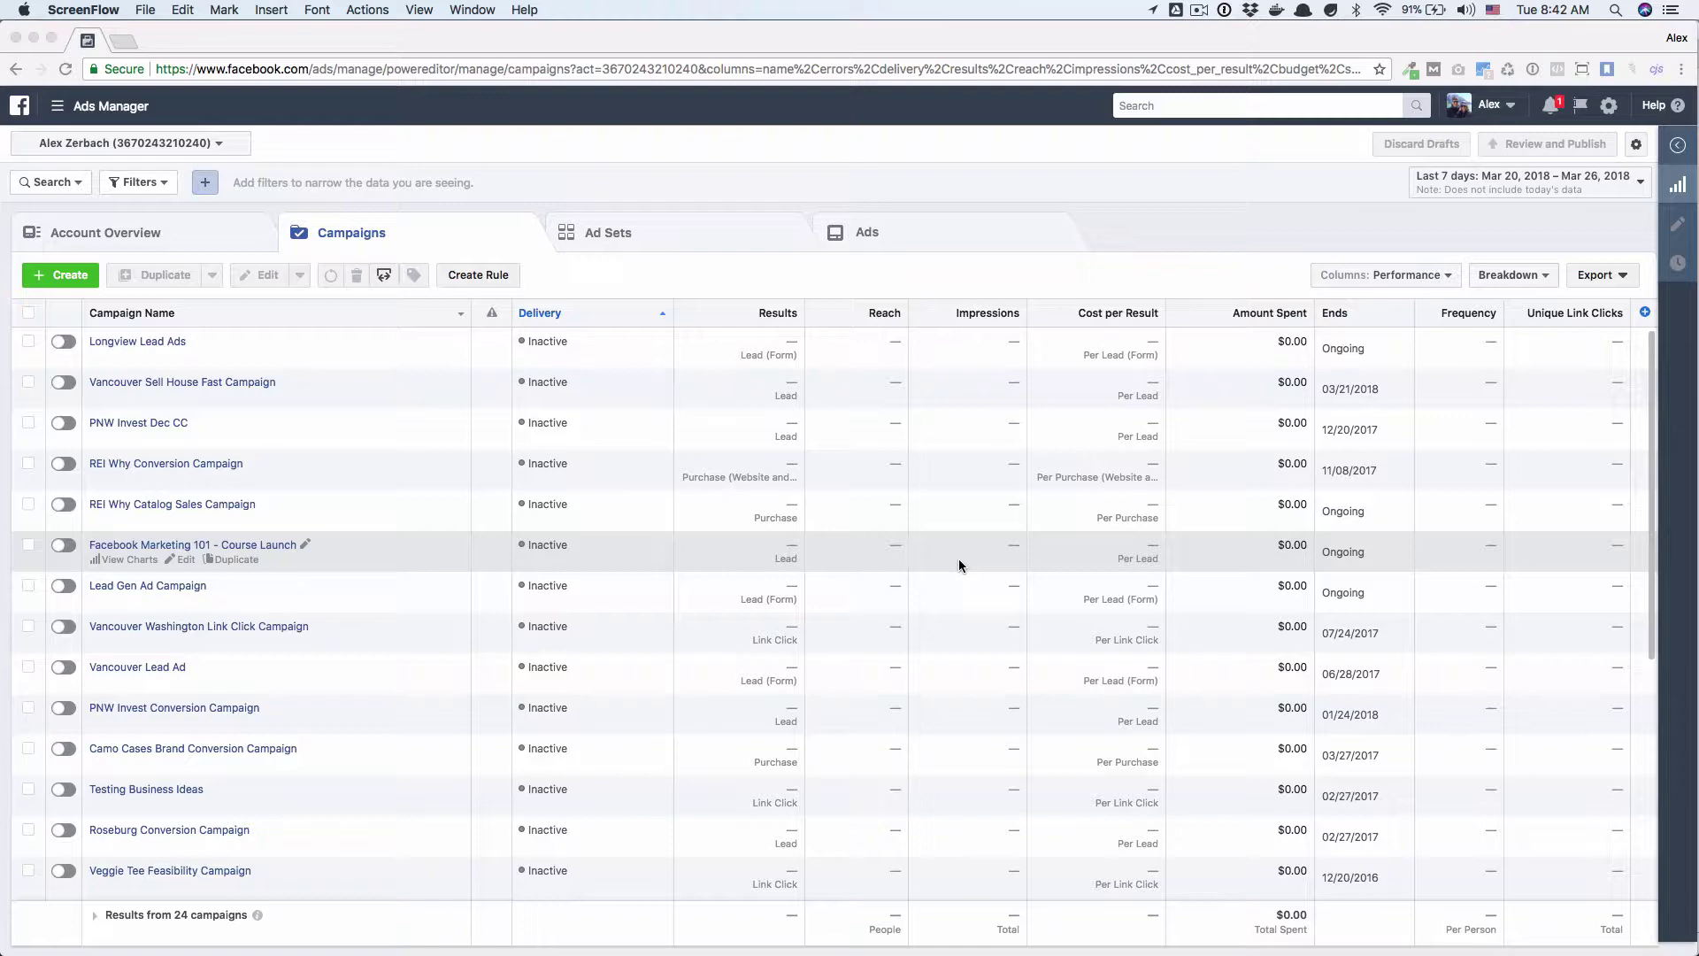
Start creating a new campaign, choose the Conversions objective, and place the cursor in the campaign name field.
click(54, 276)
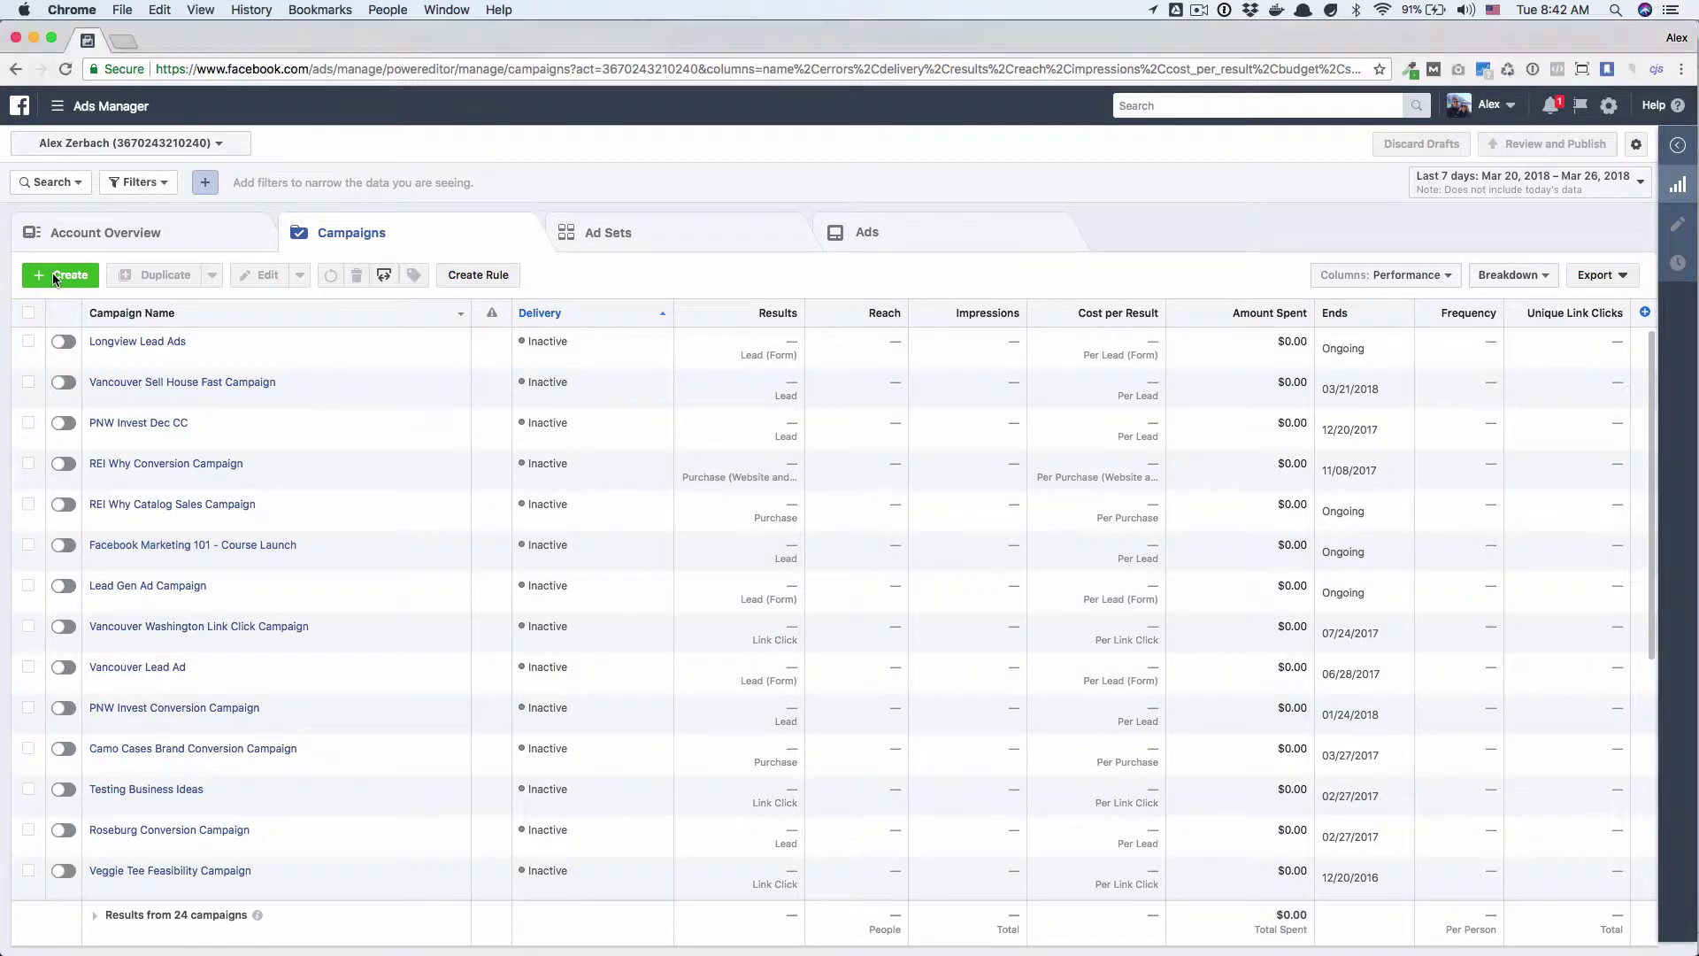
click(54, 276)
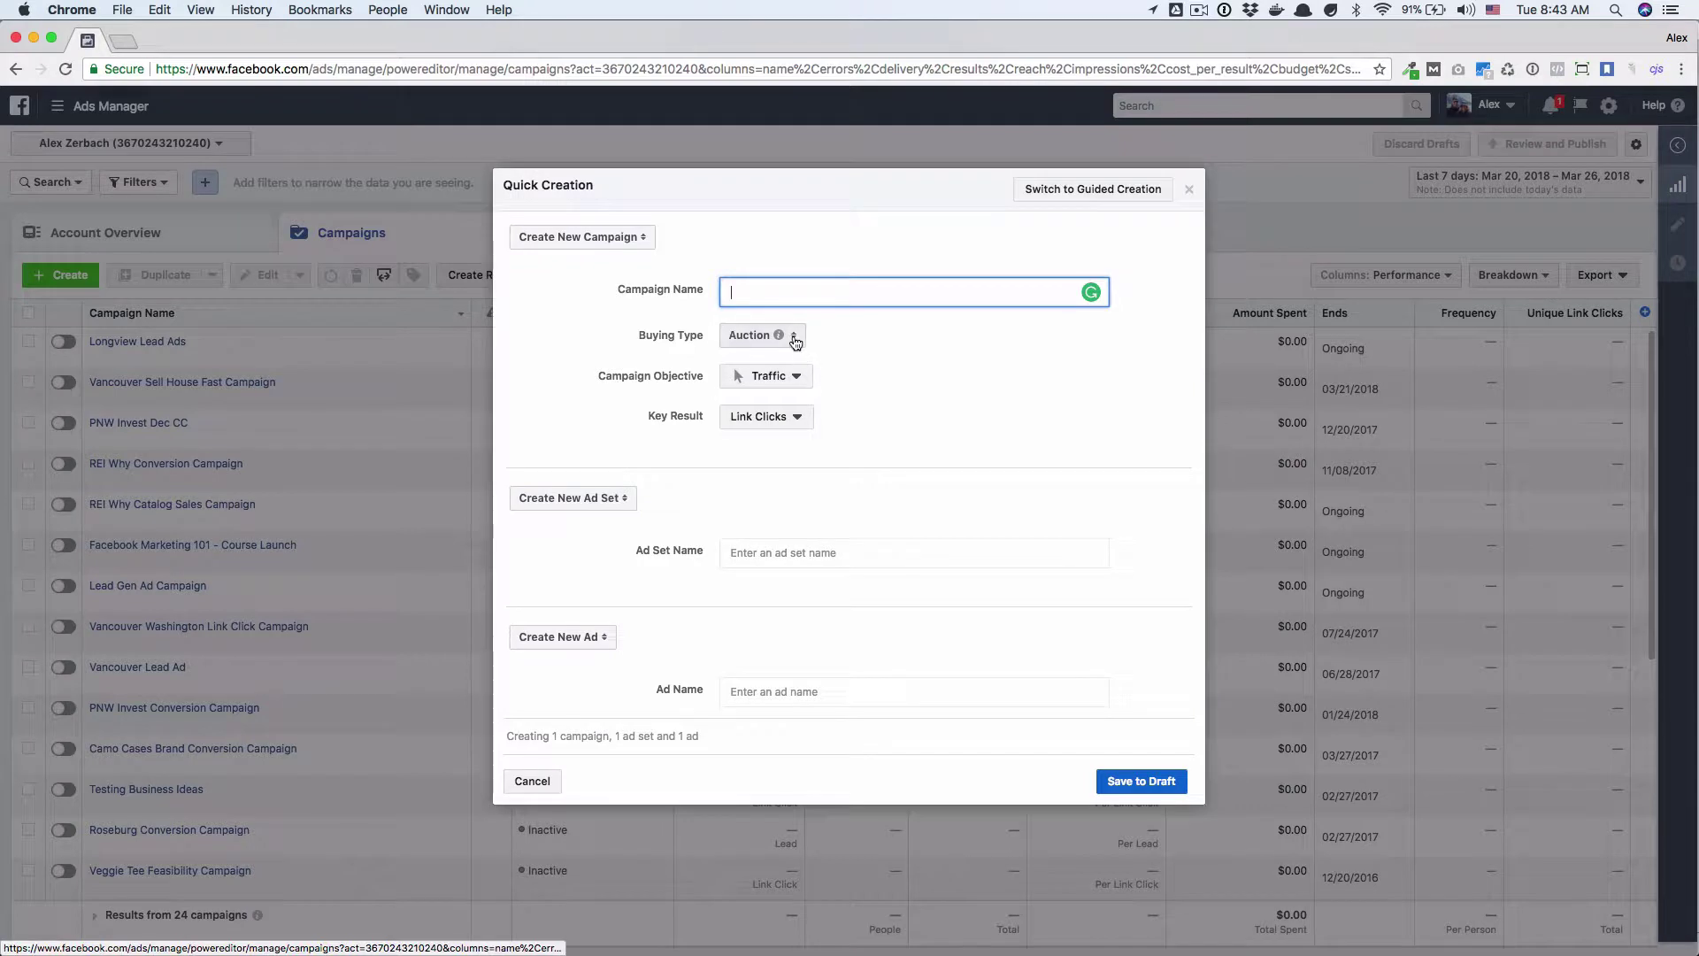
click(794, 377)
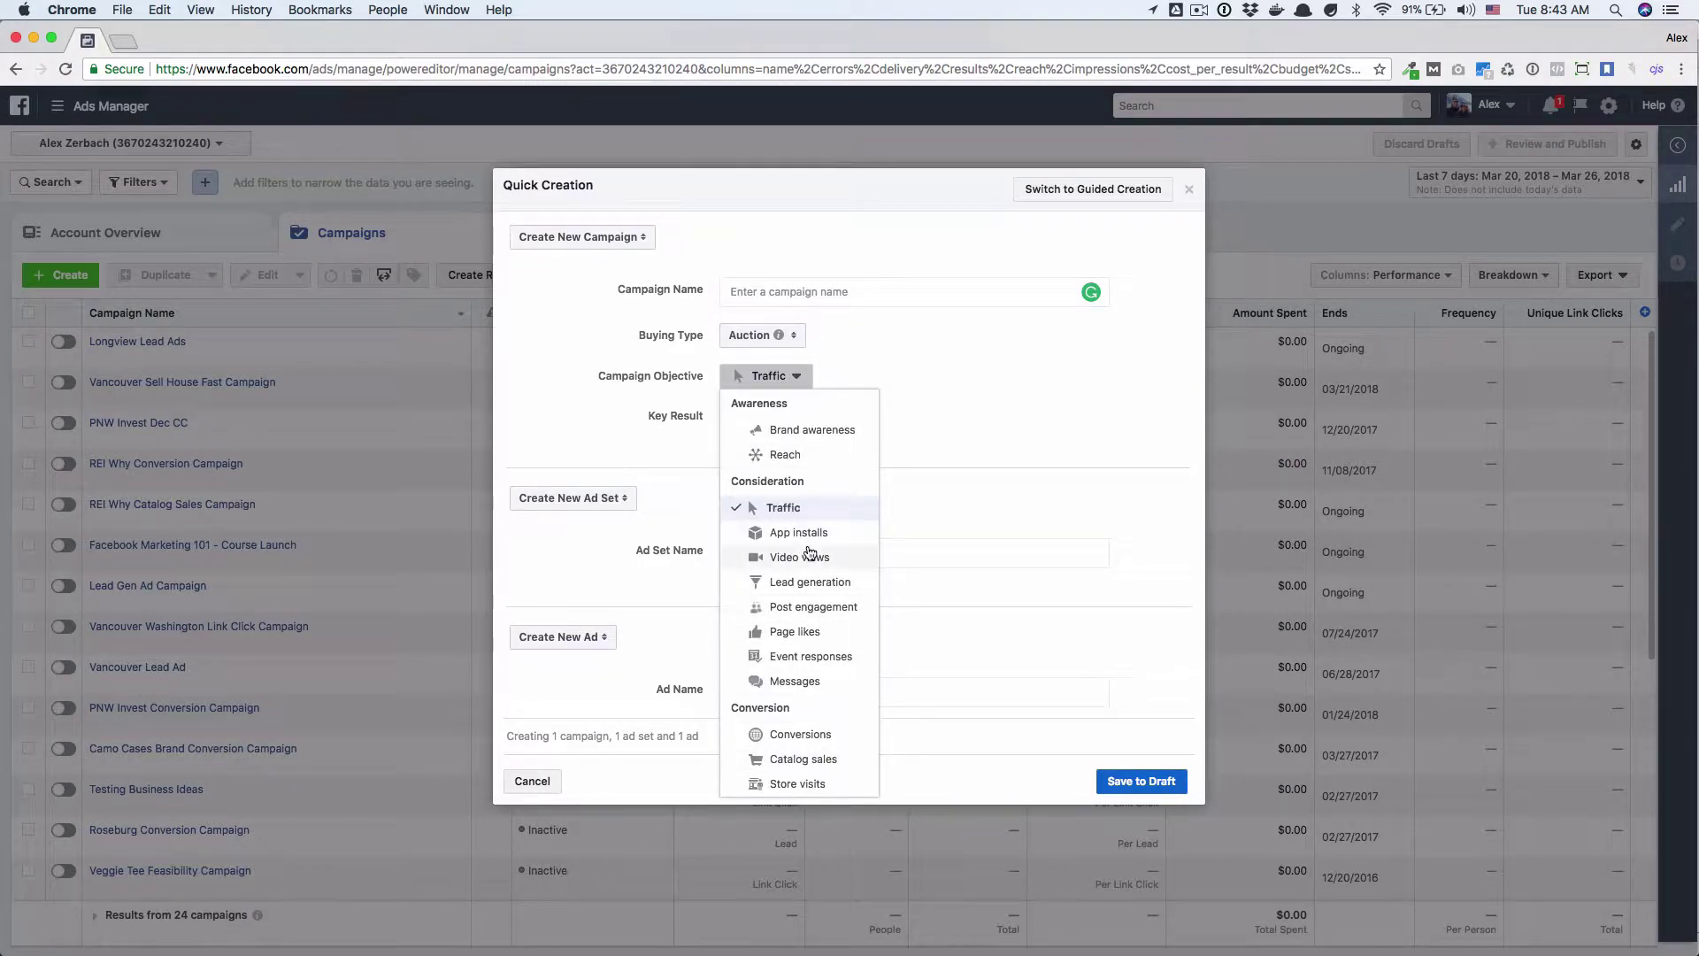
click(803, 734)
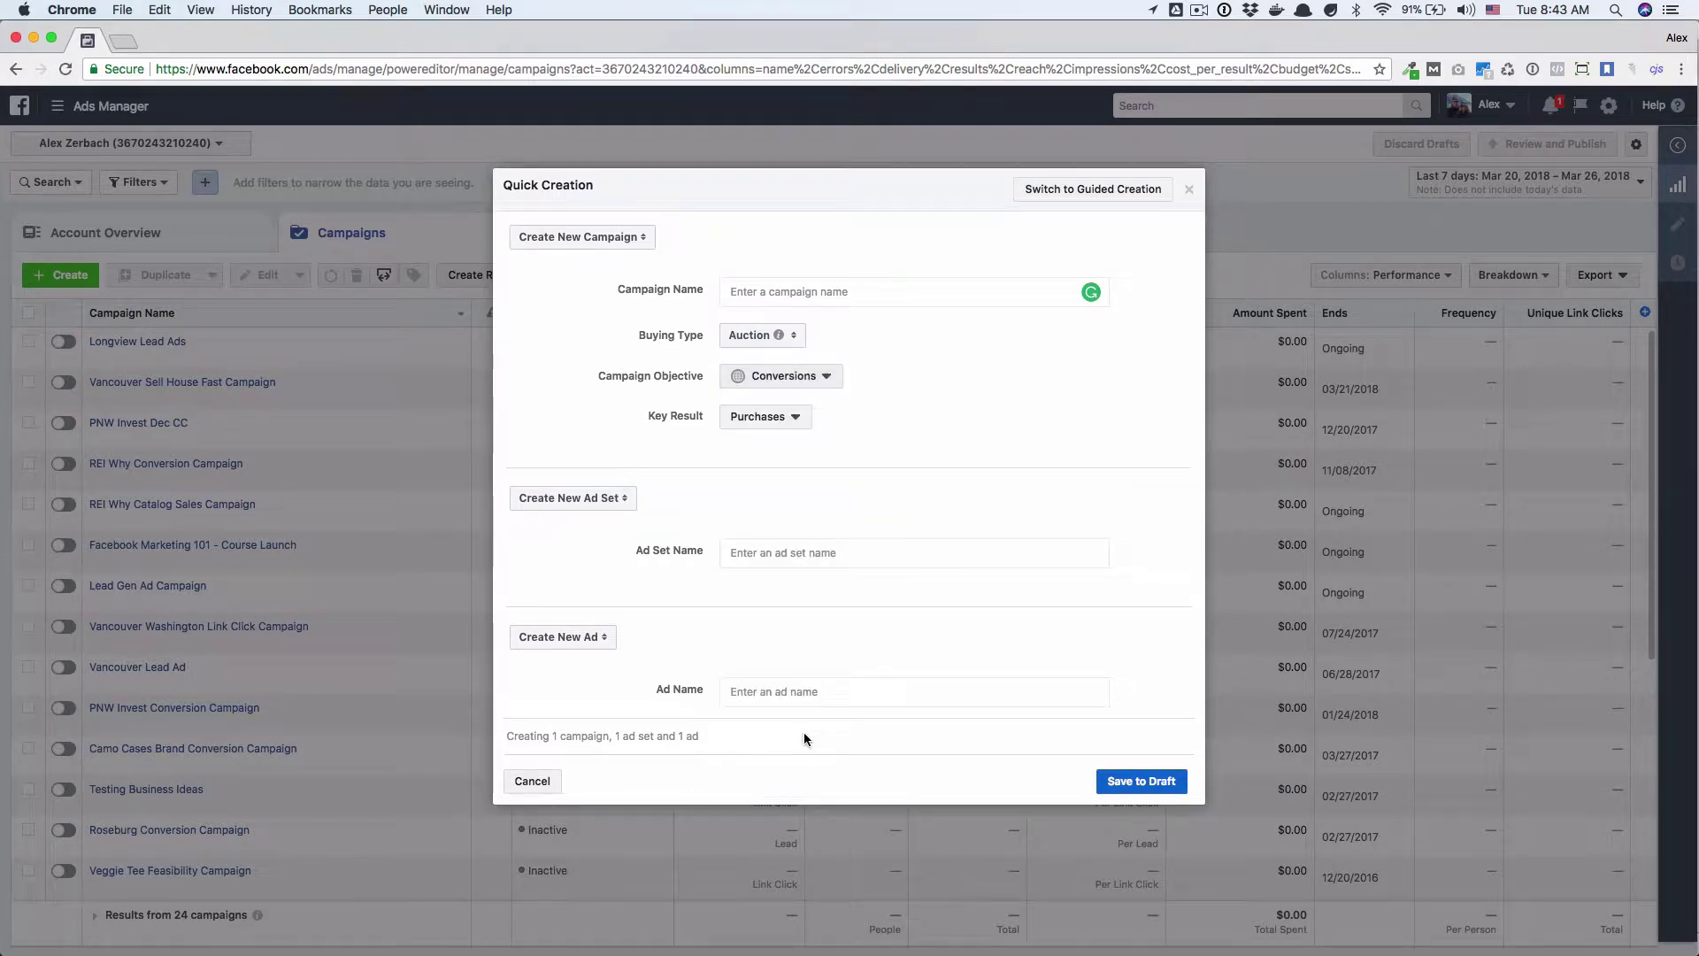
click(768, 290)
text(S)
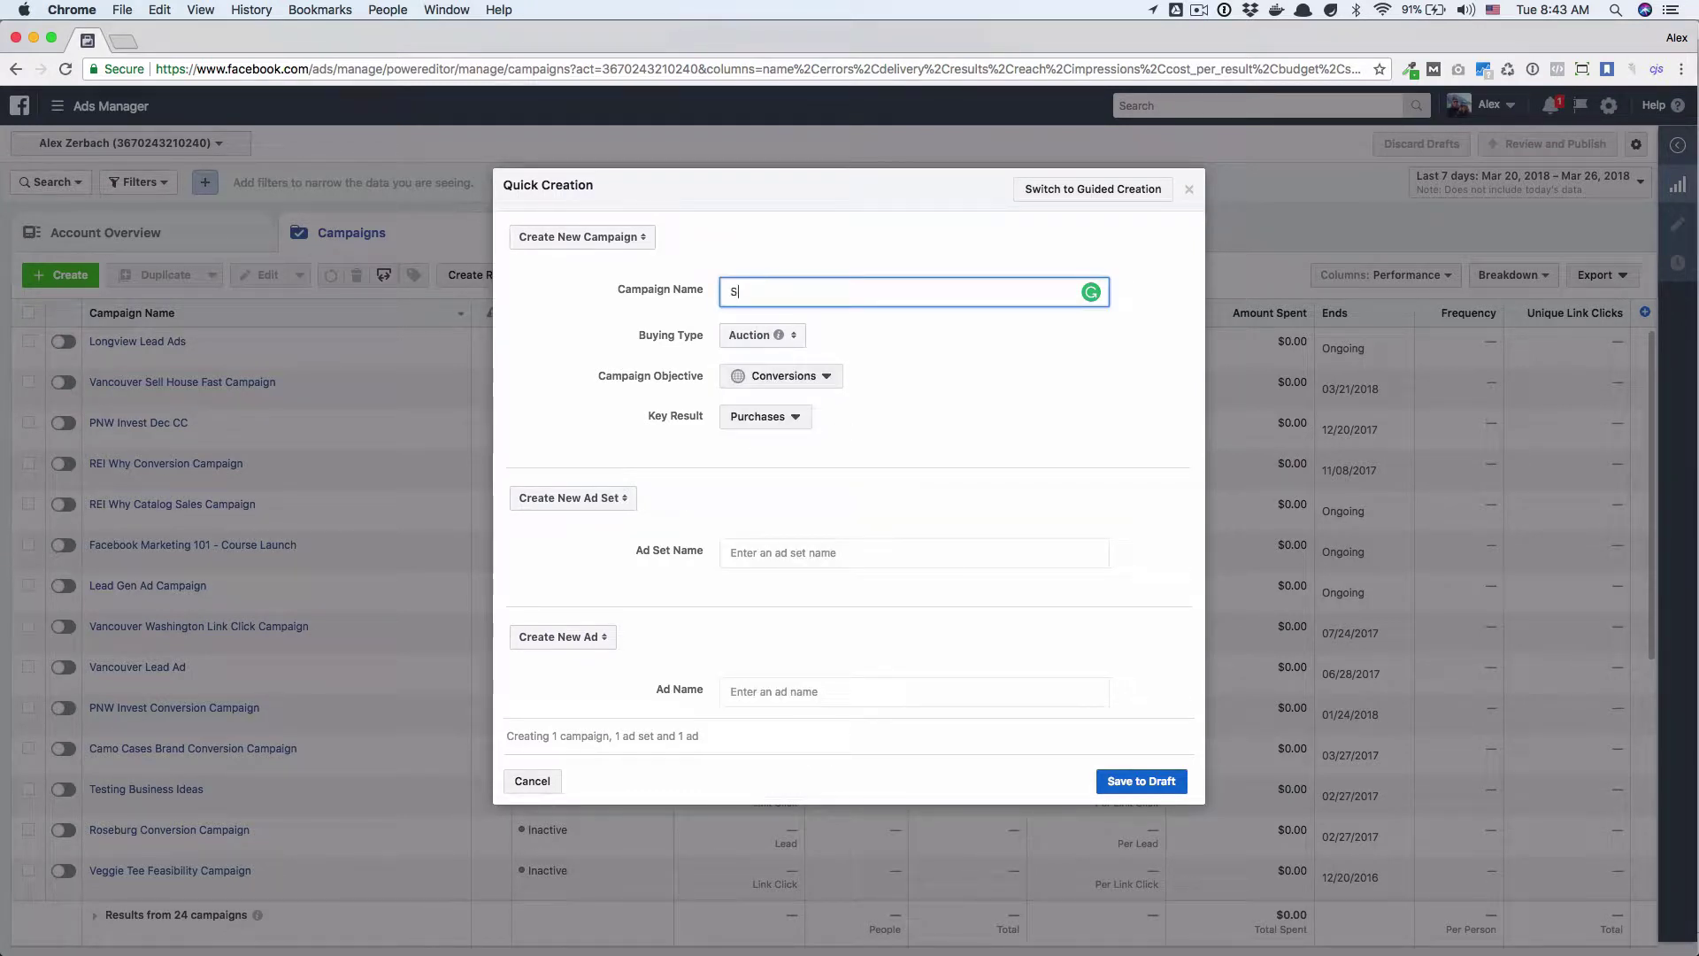
text(imple Conversion)
key(BackSpace)
key(BackSpace)
key(BackSpace)
key(BackSpace)
key(BackSpace)
key(BackSpace)
key(BackSpace)
key(BackSpace)
key(BackSpace)
key(BackSpace)
key(BackSpace)
key(BackSpace)
key(BackSpace)
key(BackSpace)
key(BackSpace)
key(BackSpace)
key(BackSpace)
Name the campaign "Vancouver Wa - Conversion Campaign" and set its key result to Leads.
text(Vancouver Wa - Conversion Campa)
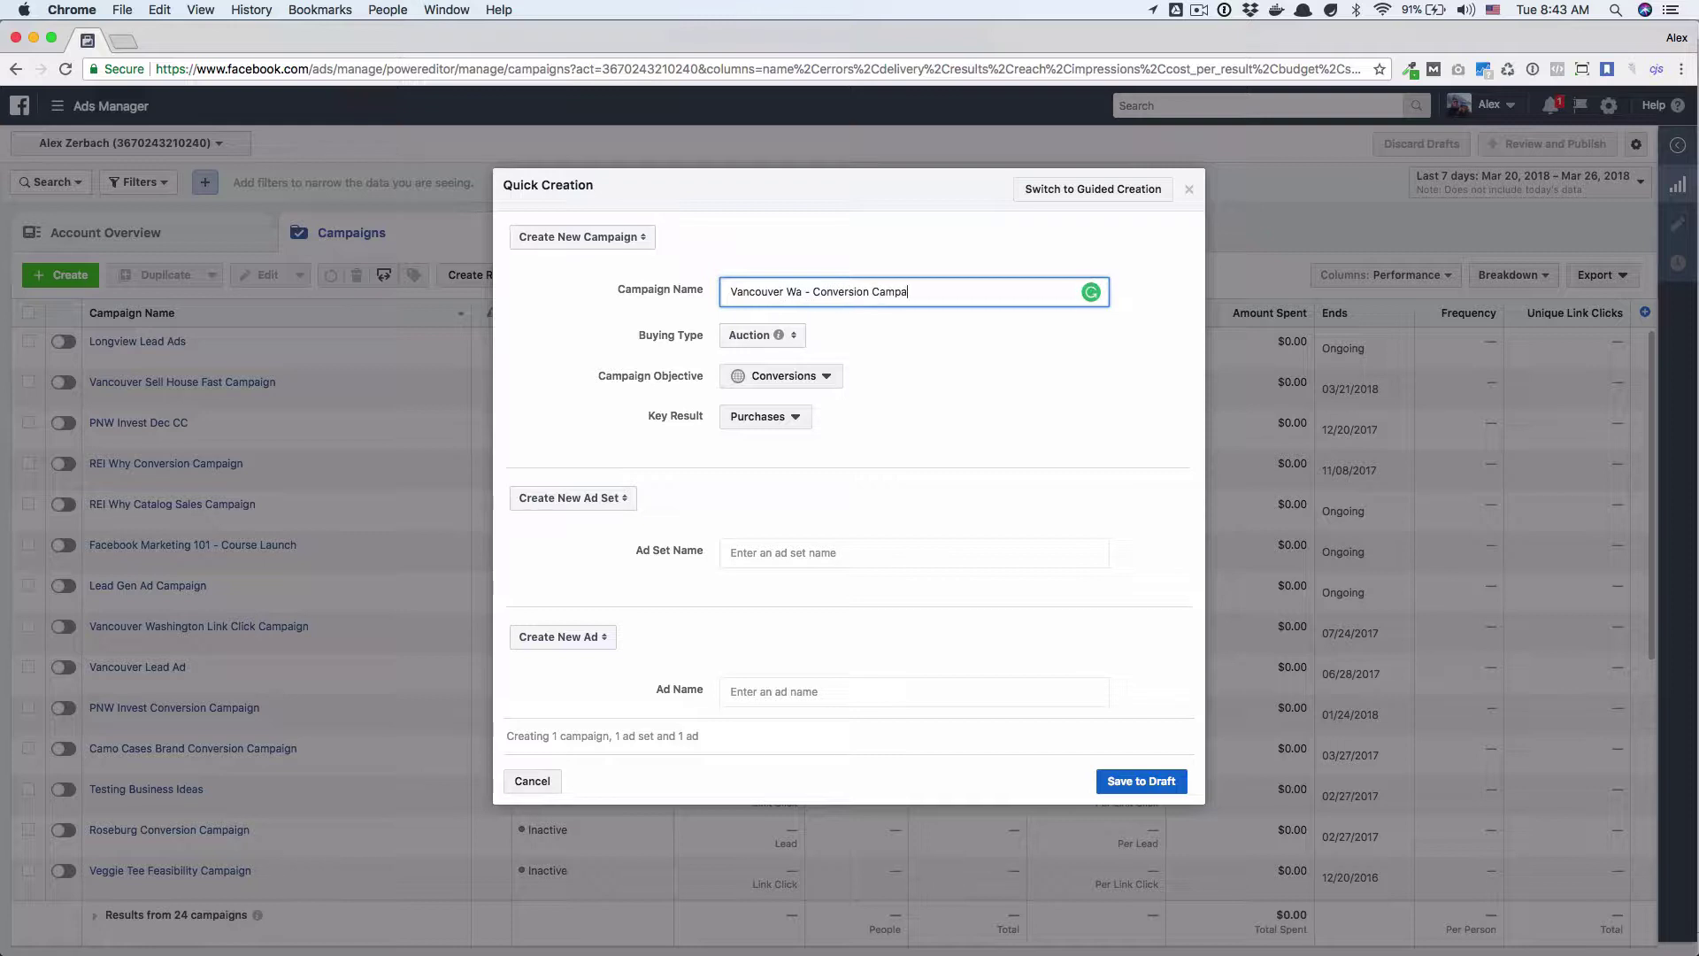
text(ign)
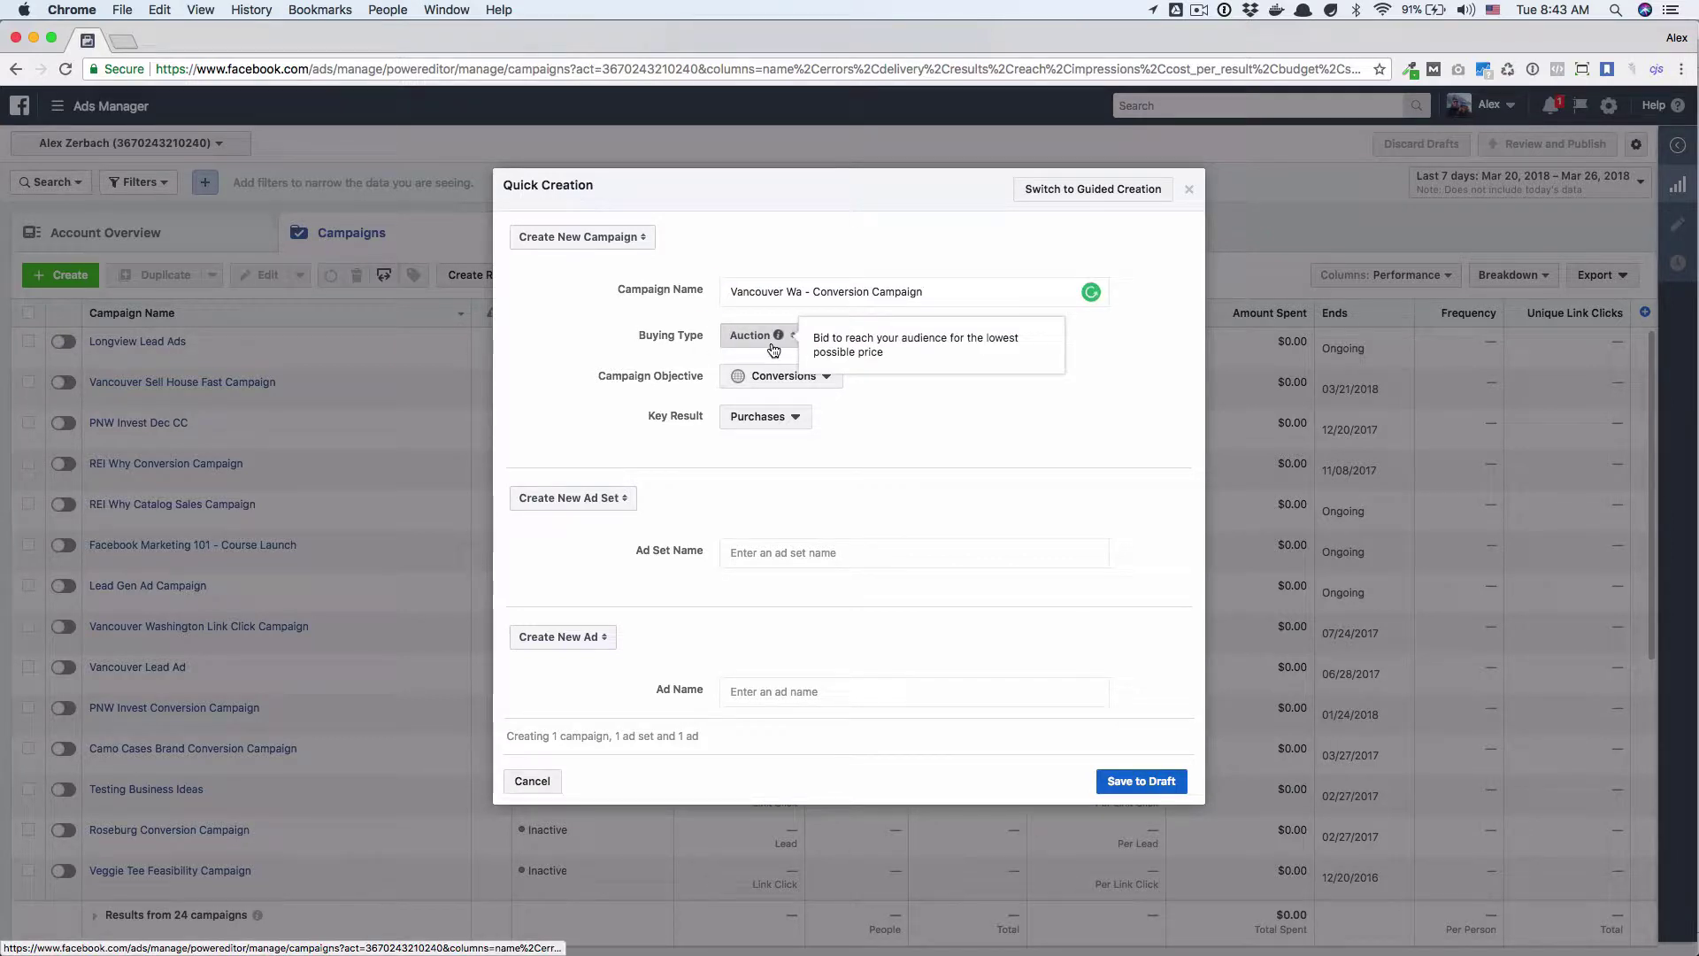
click(750, 336)
click(751, 335)
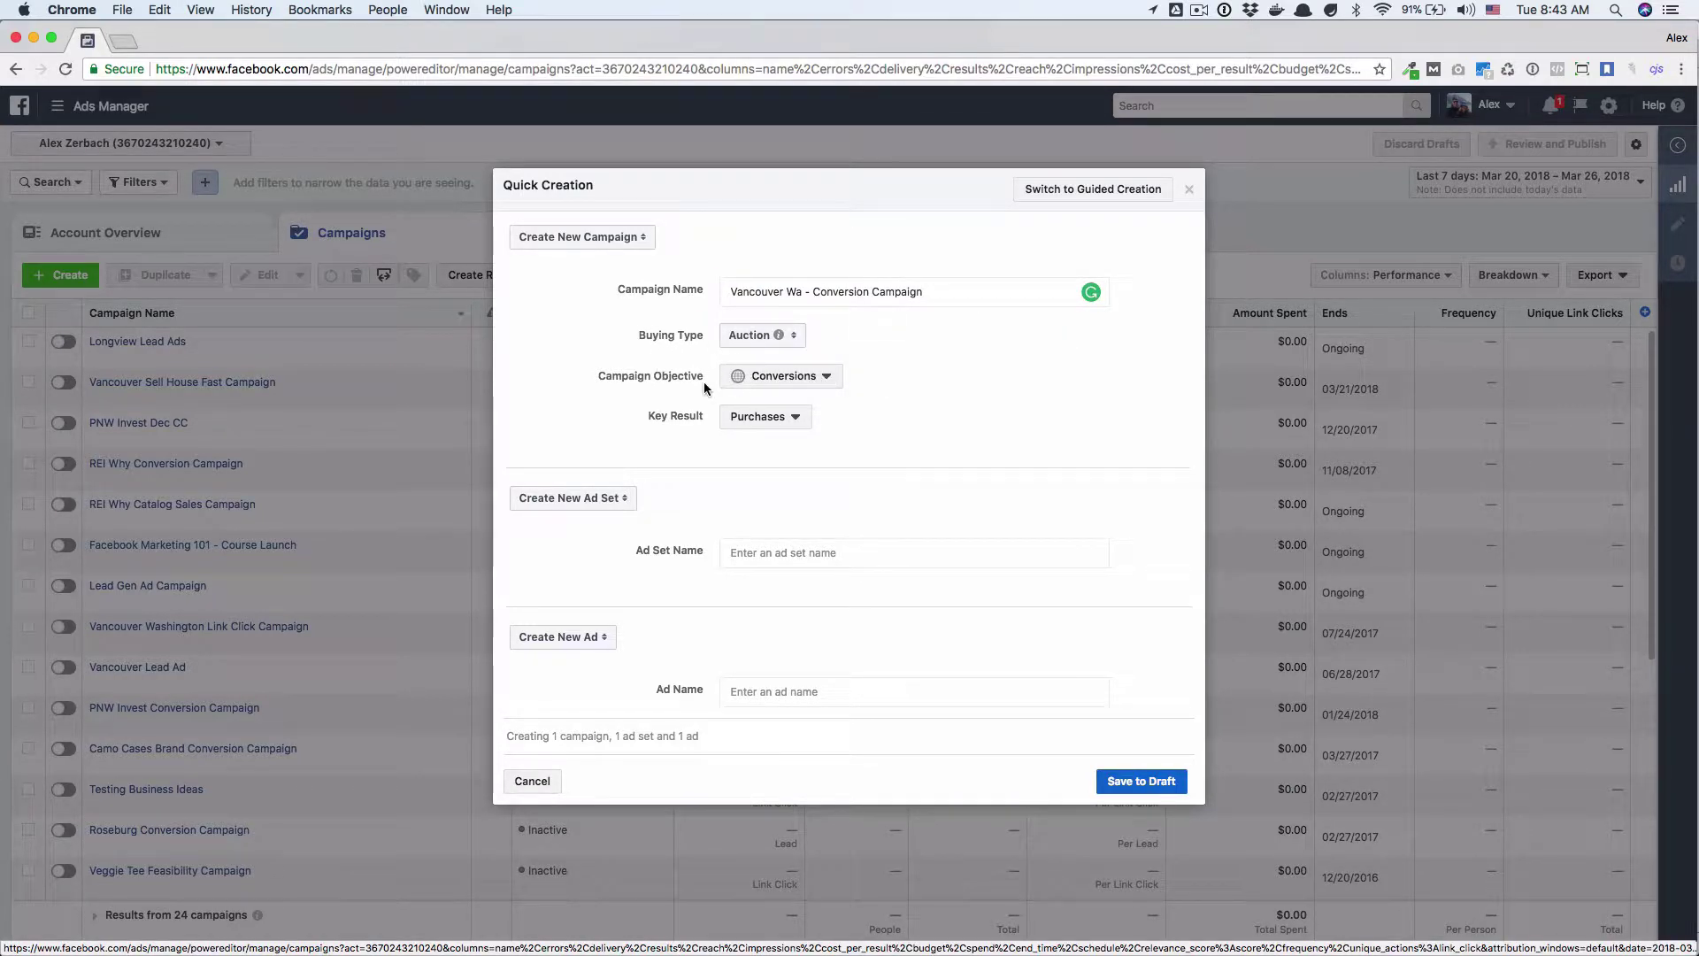
click(793, 419)
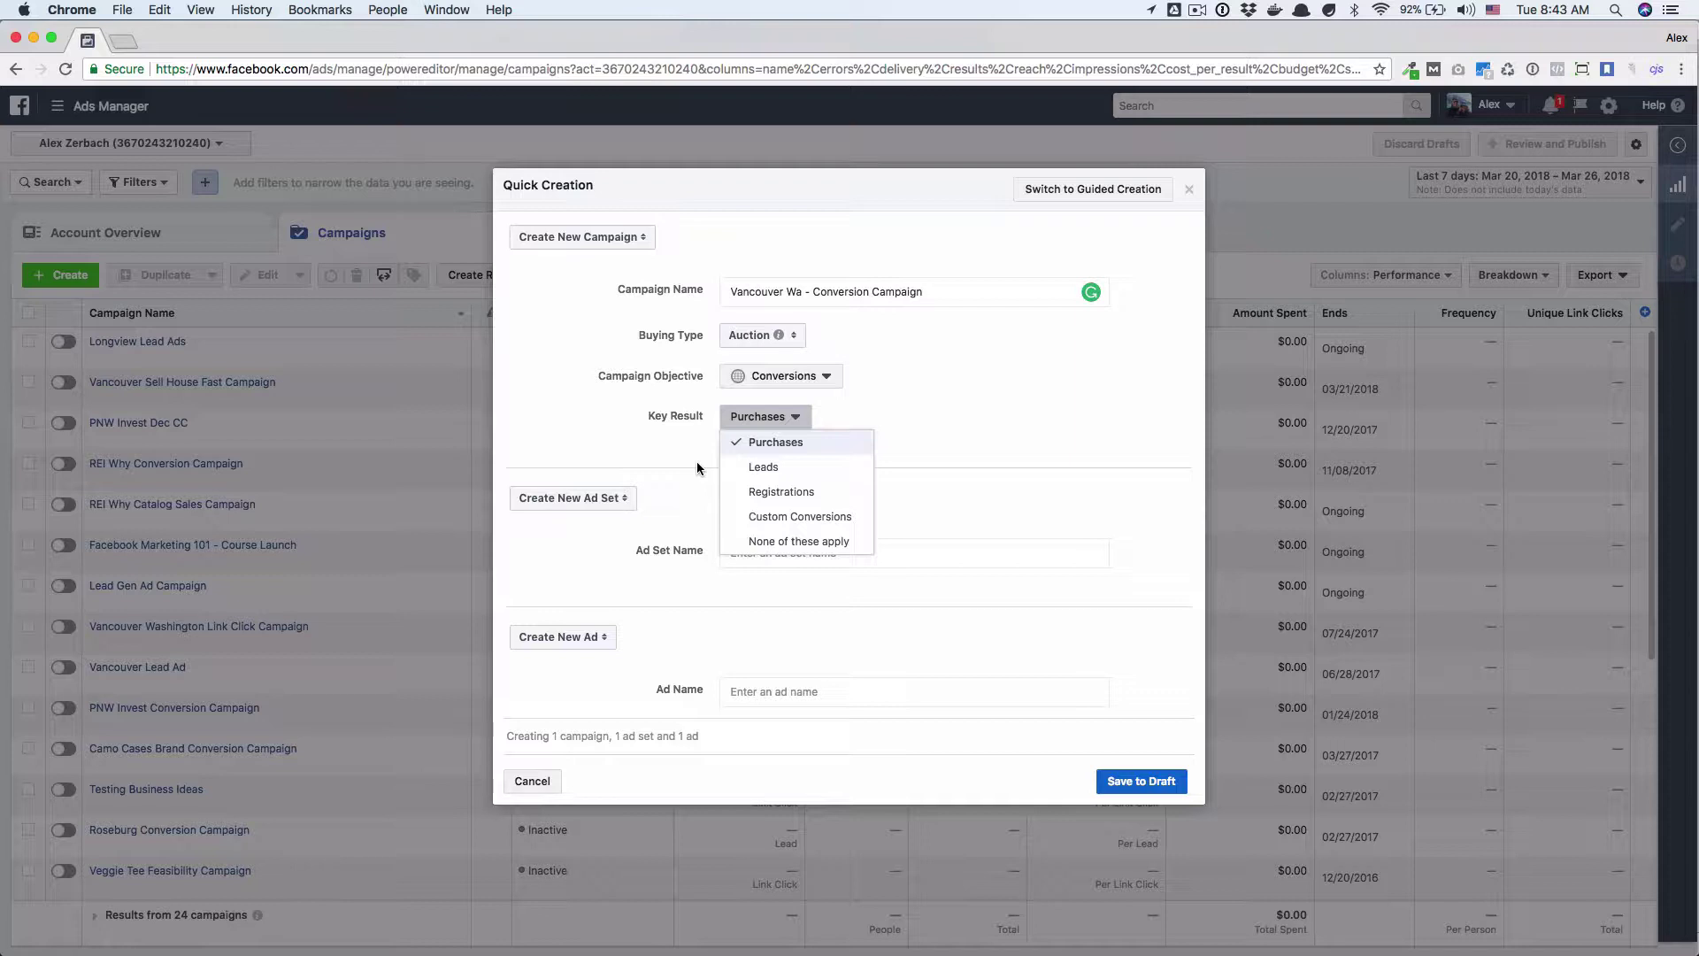
click(801, 473)
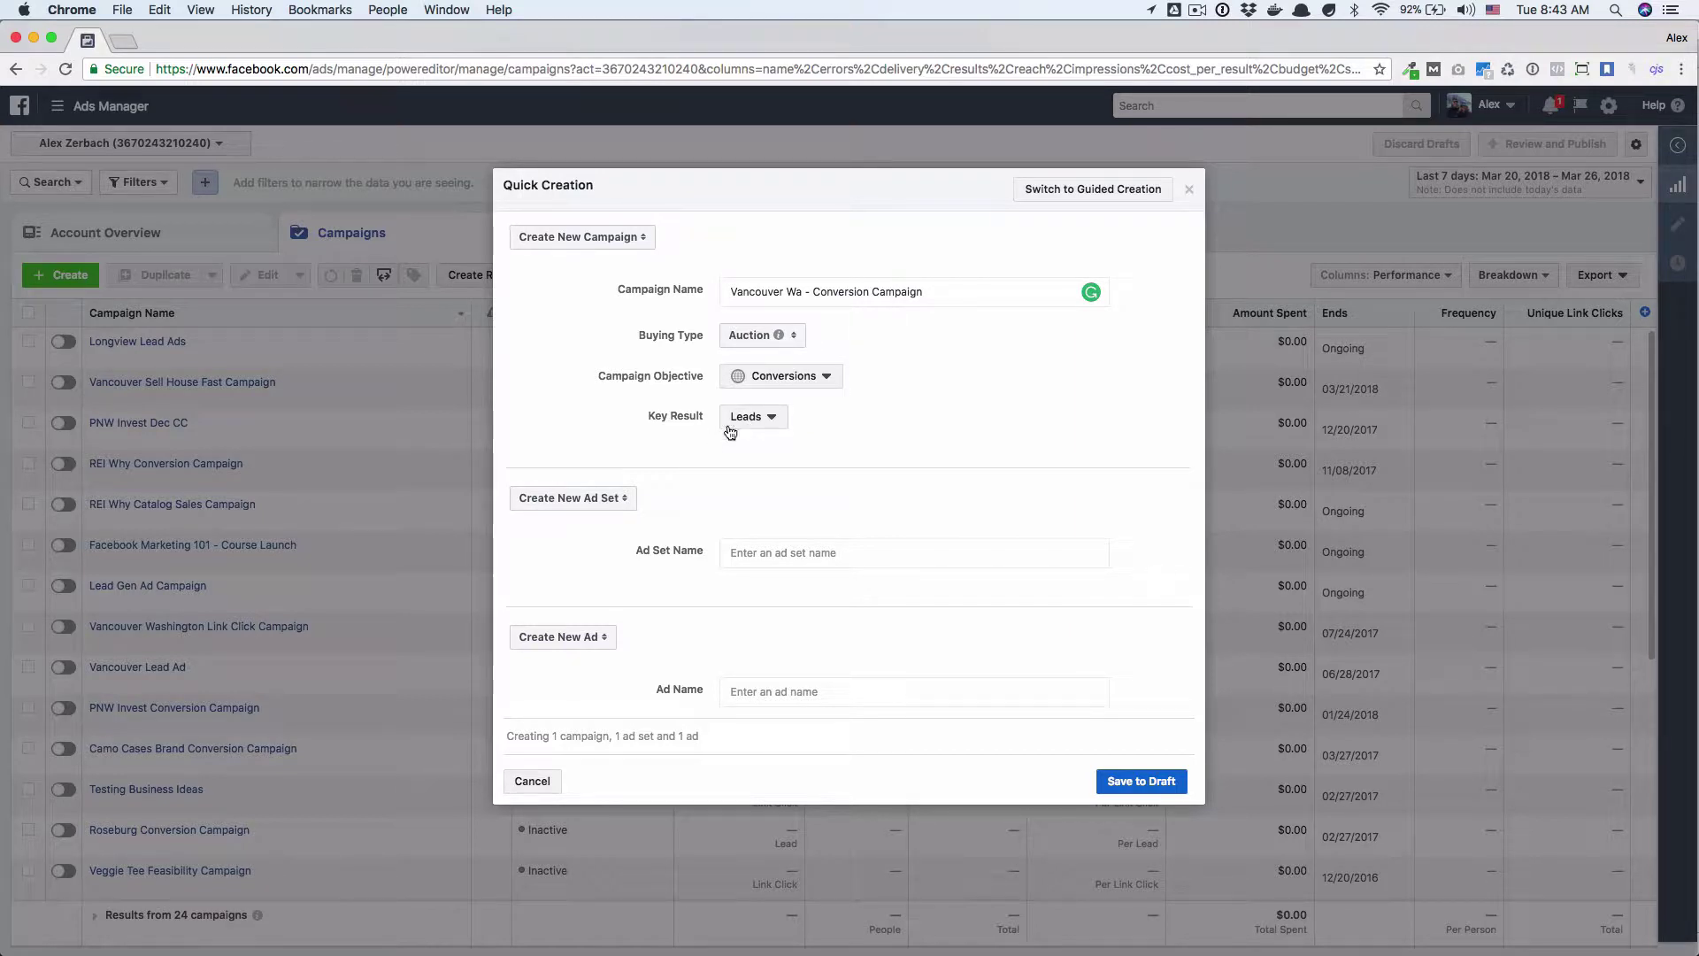
Name the ad set "Vancouver Market" and the ad "Sell Your House Fast Ad #1", saving everything as a draft.
click(776, 552)
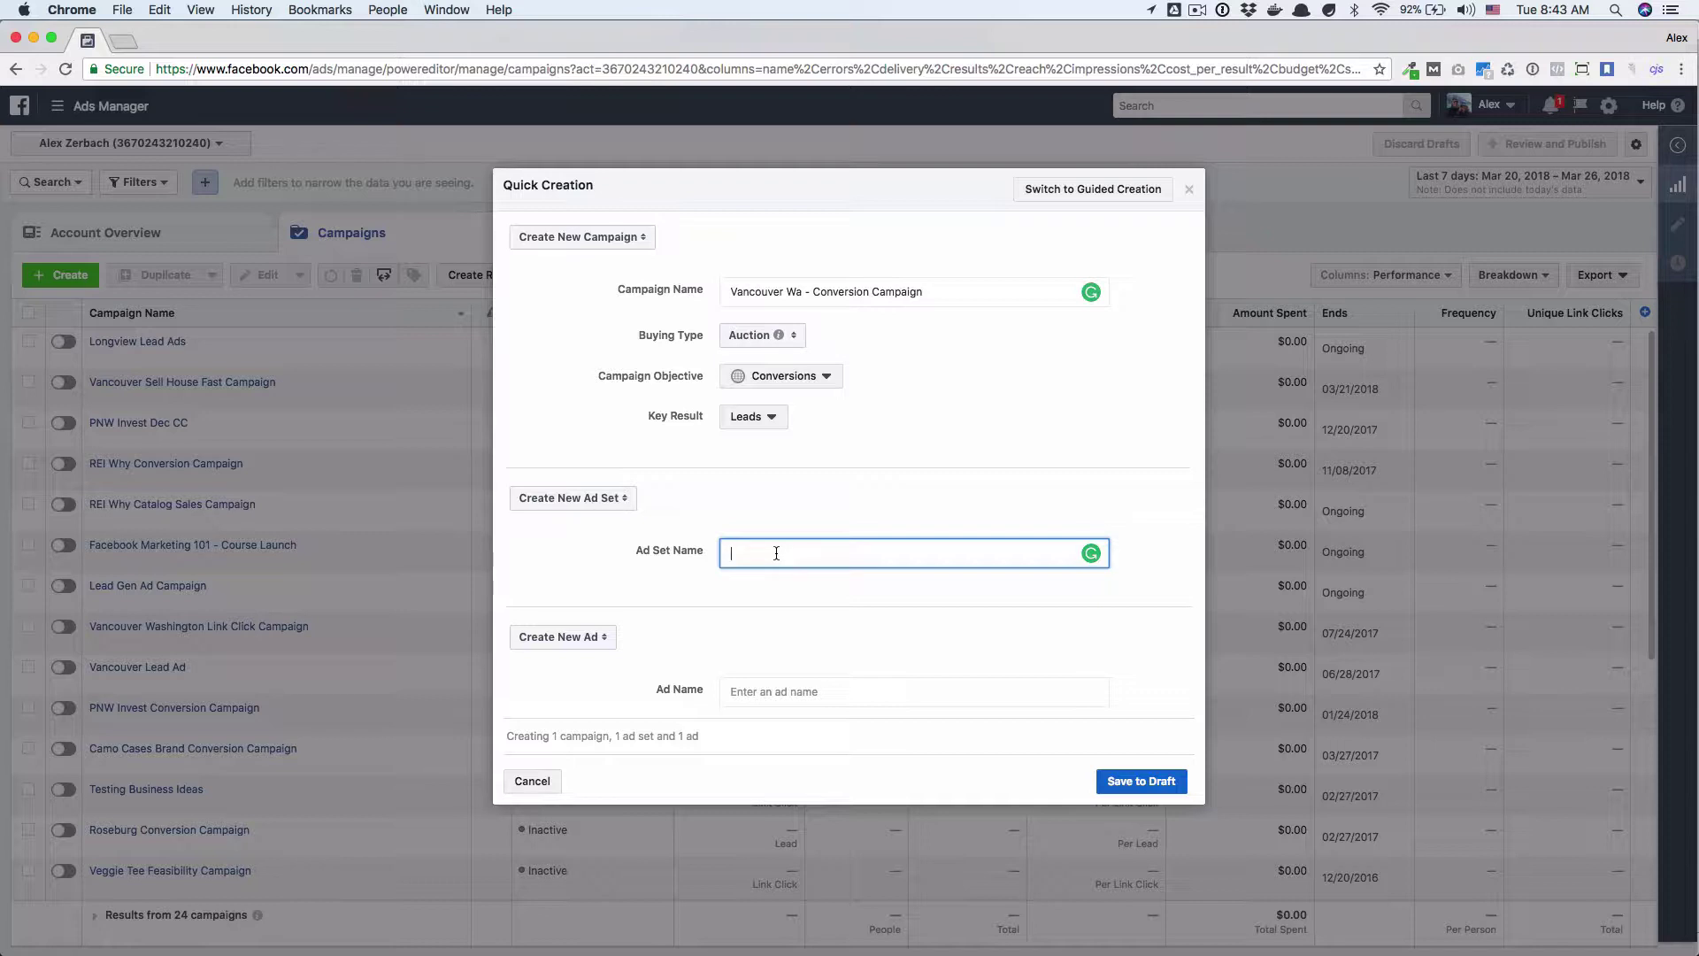
text(Vancouver Market)
click(797, 689)
text(SEll)
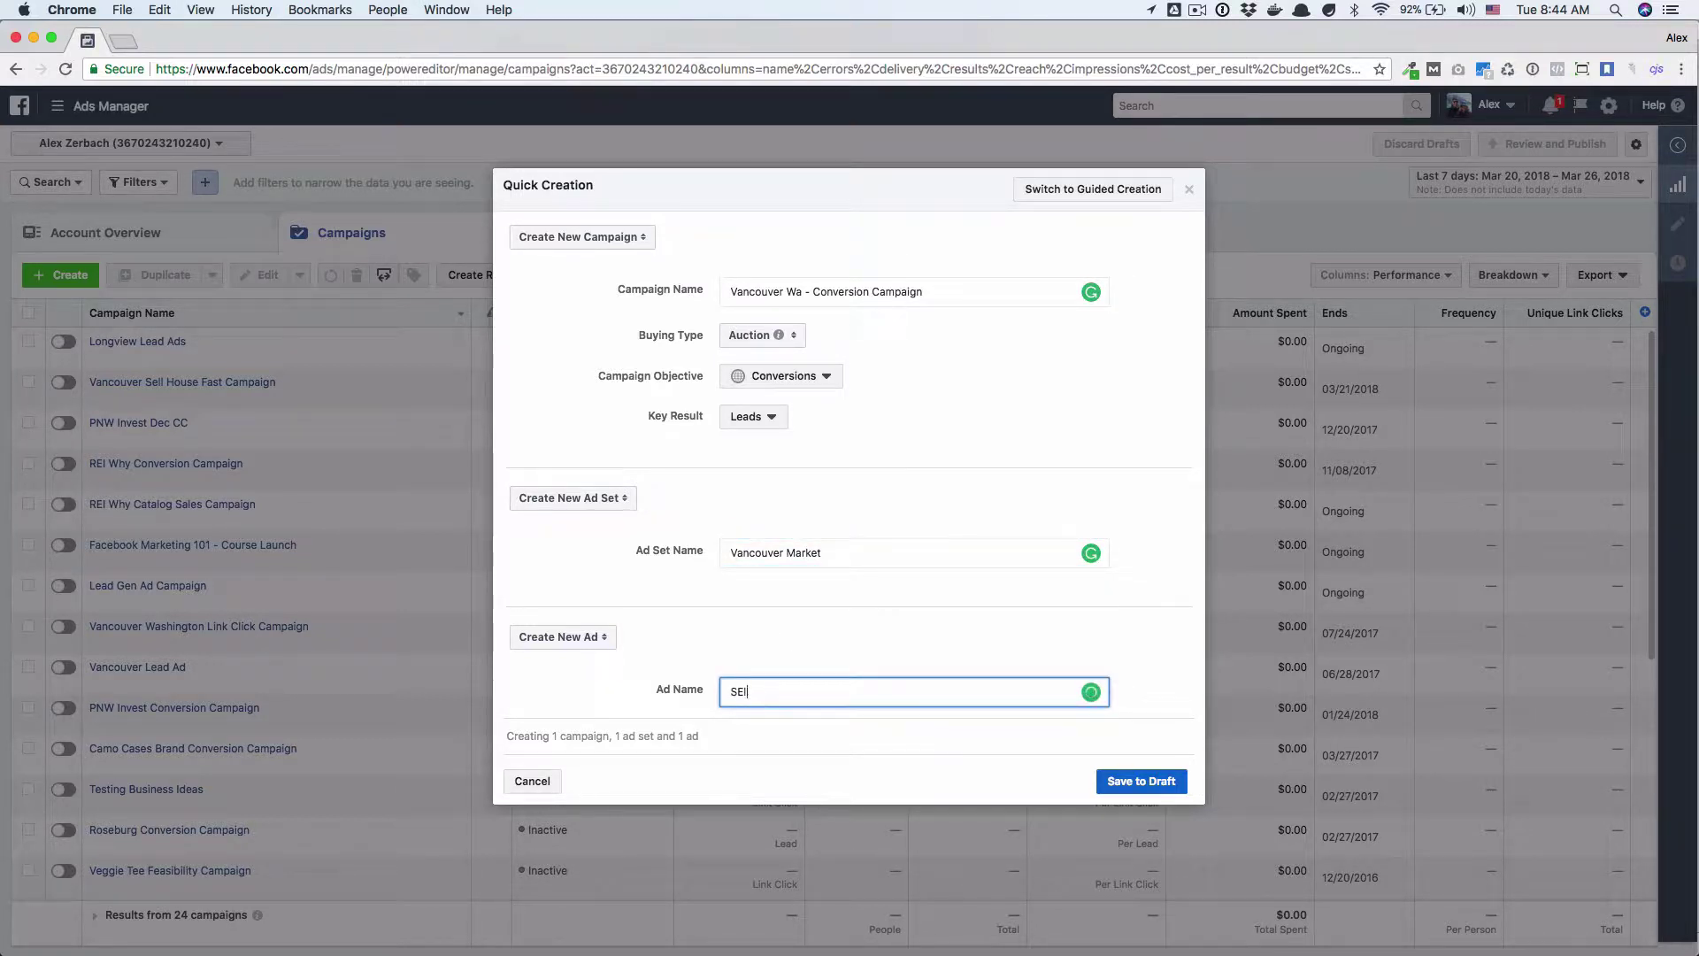
key(BackSpace)
key(BackSpace)
key(BackSpace)
text(ell Your House Fast Ad #1)
click(1159, 786)
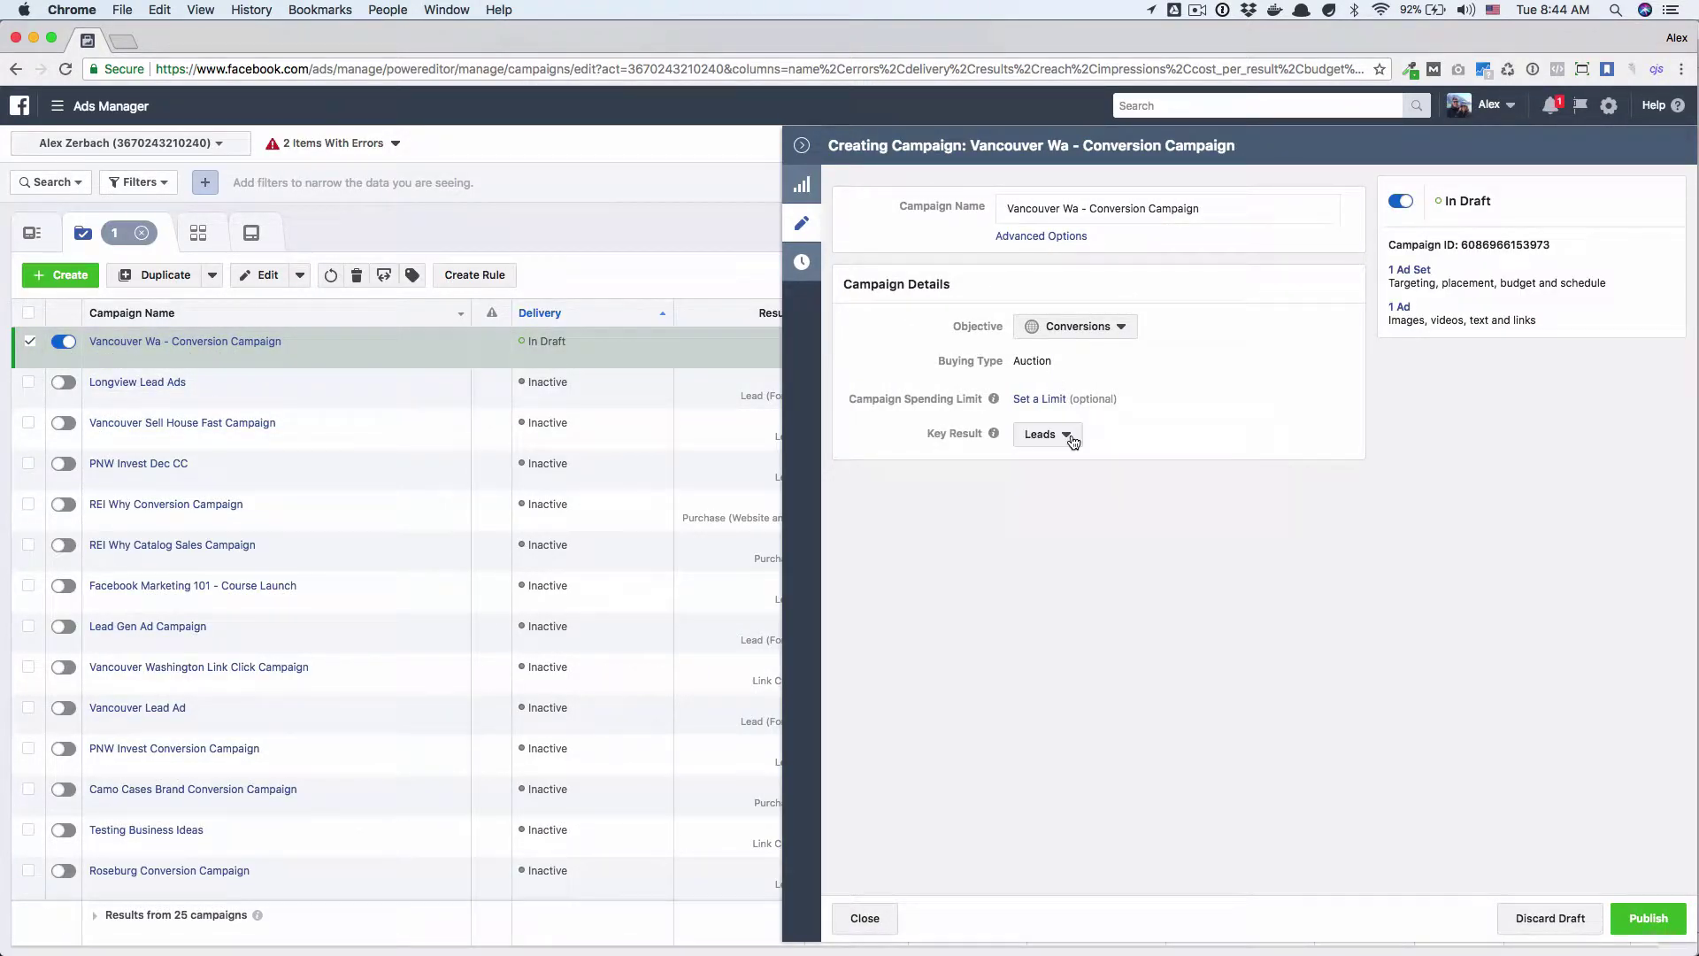
Try a campaign spending limit of $300.00 and remove the limit again.
click(1053, 400)
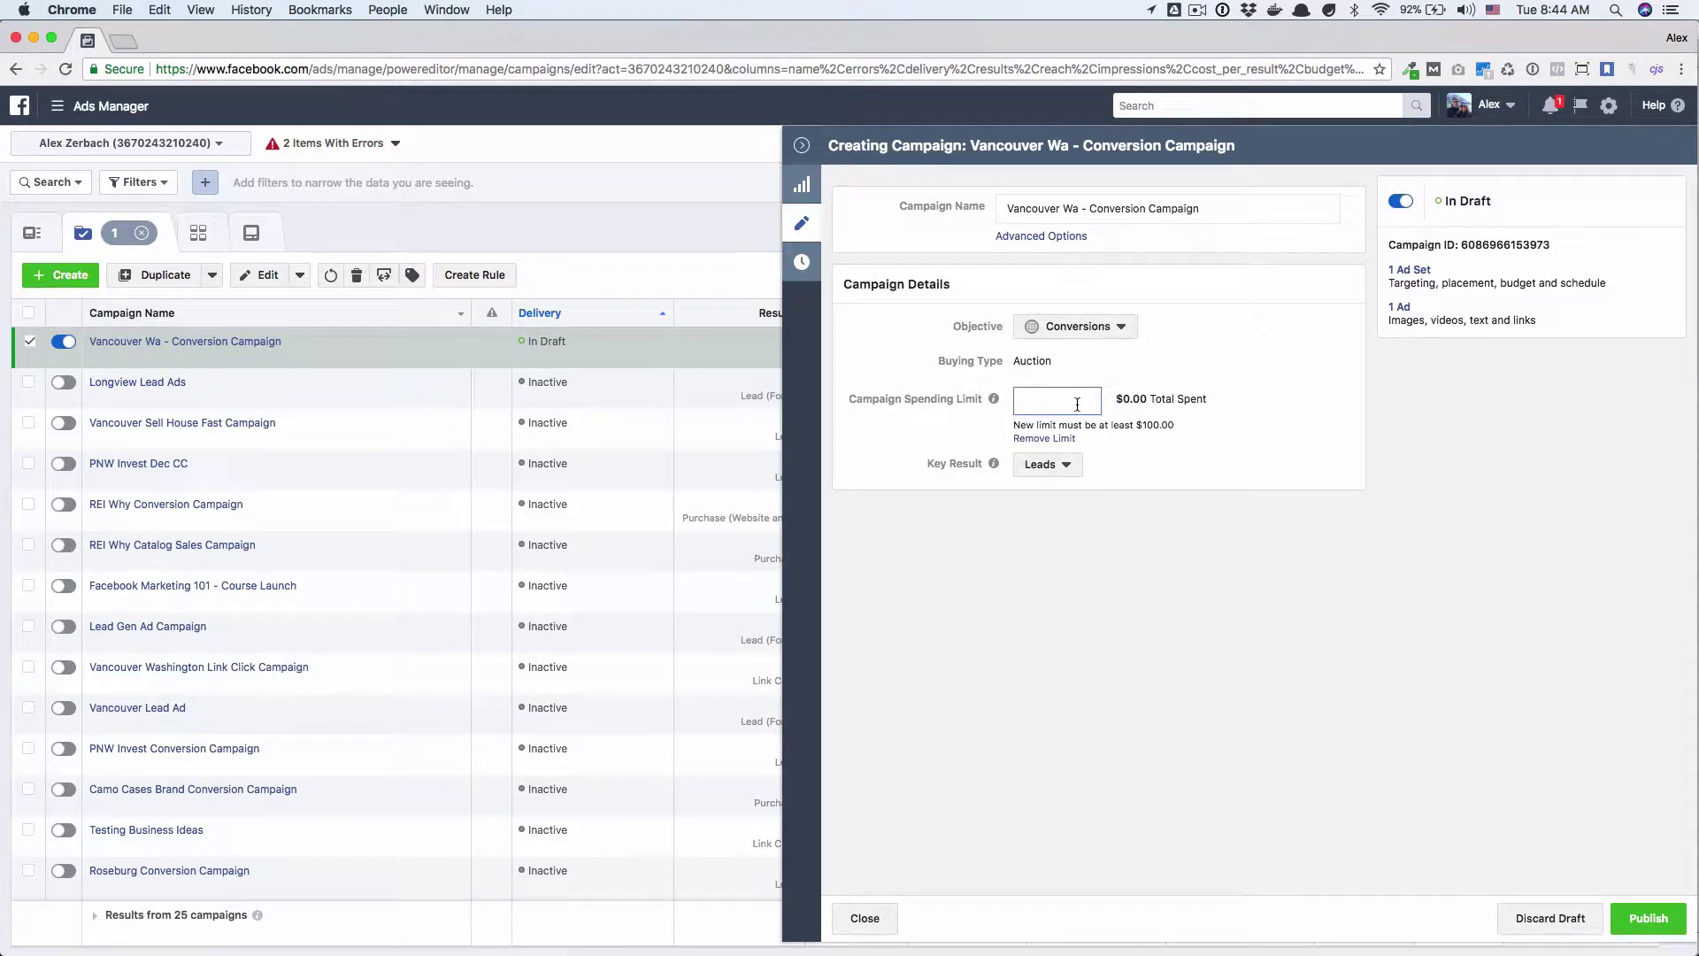
text(1)
key(BackSpace)
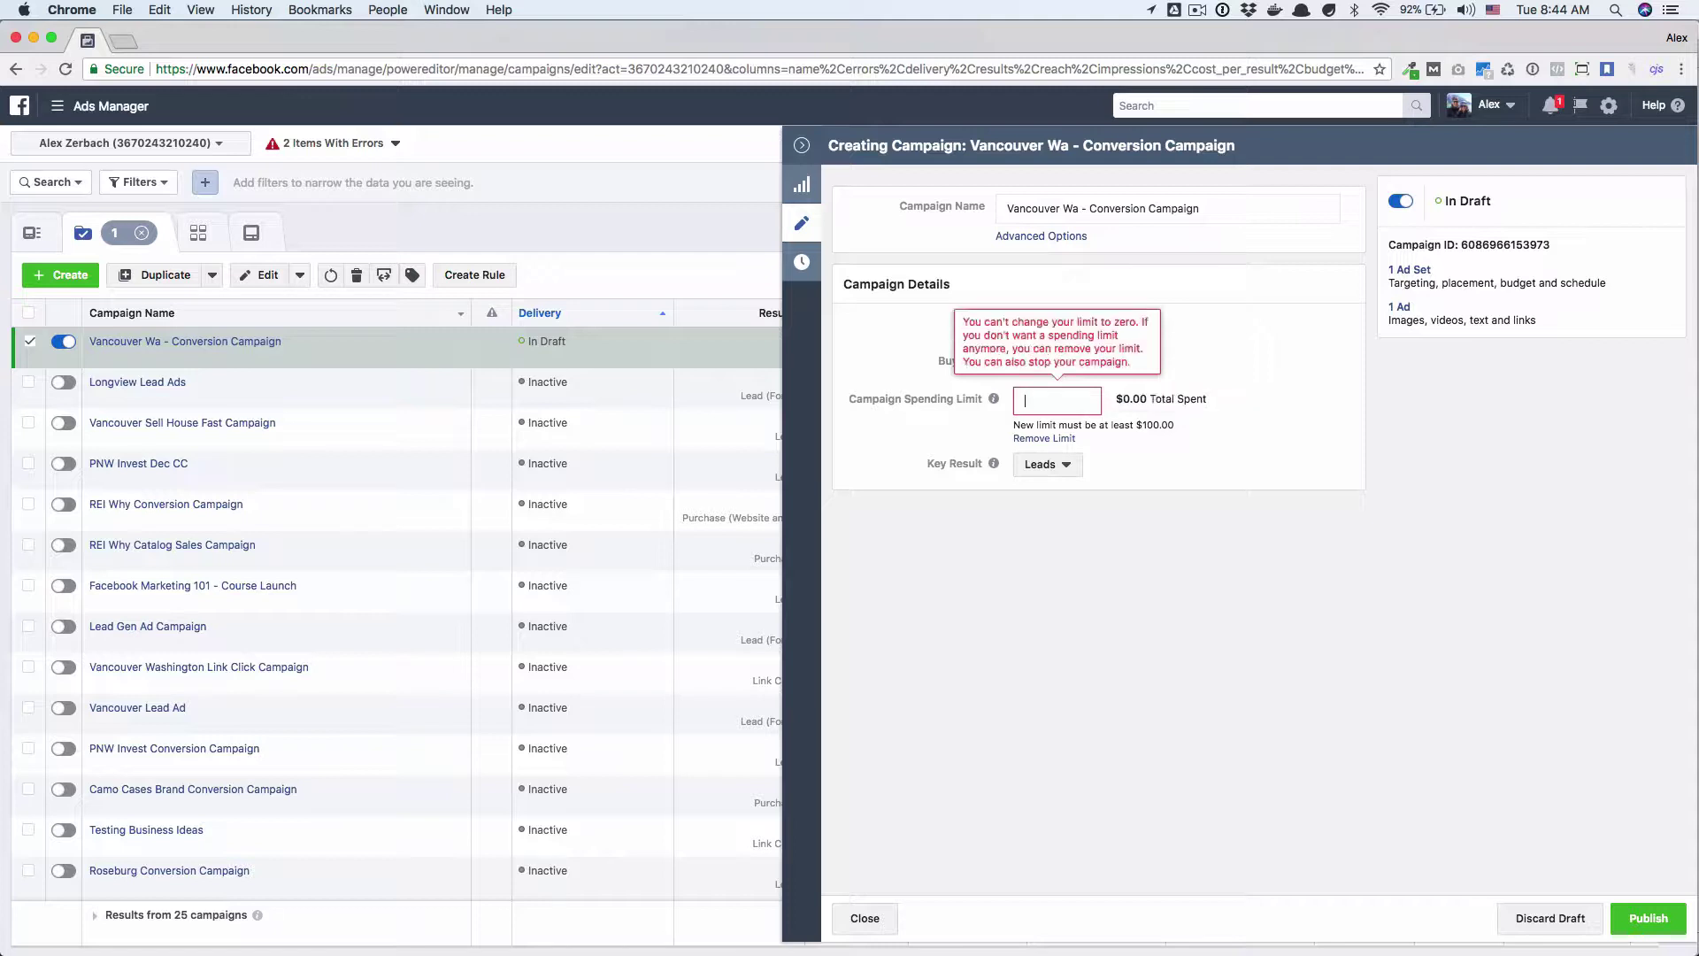
text(300)
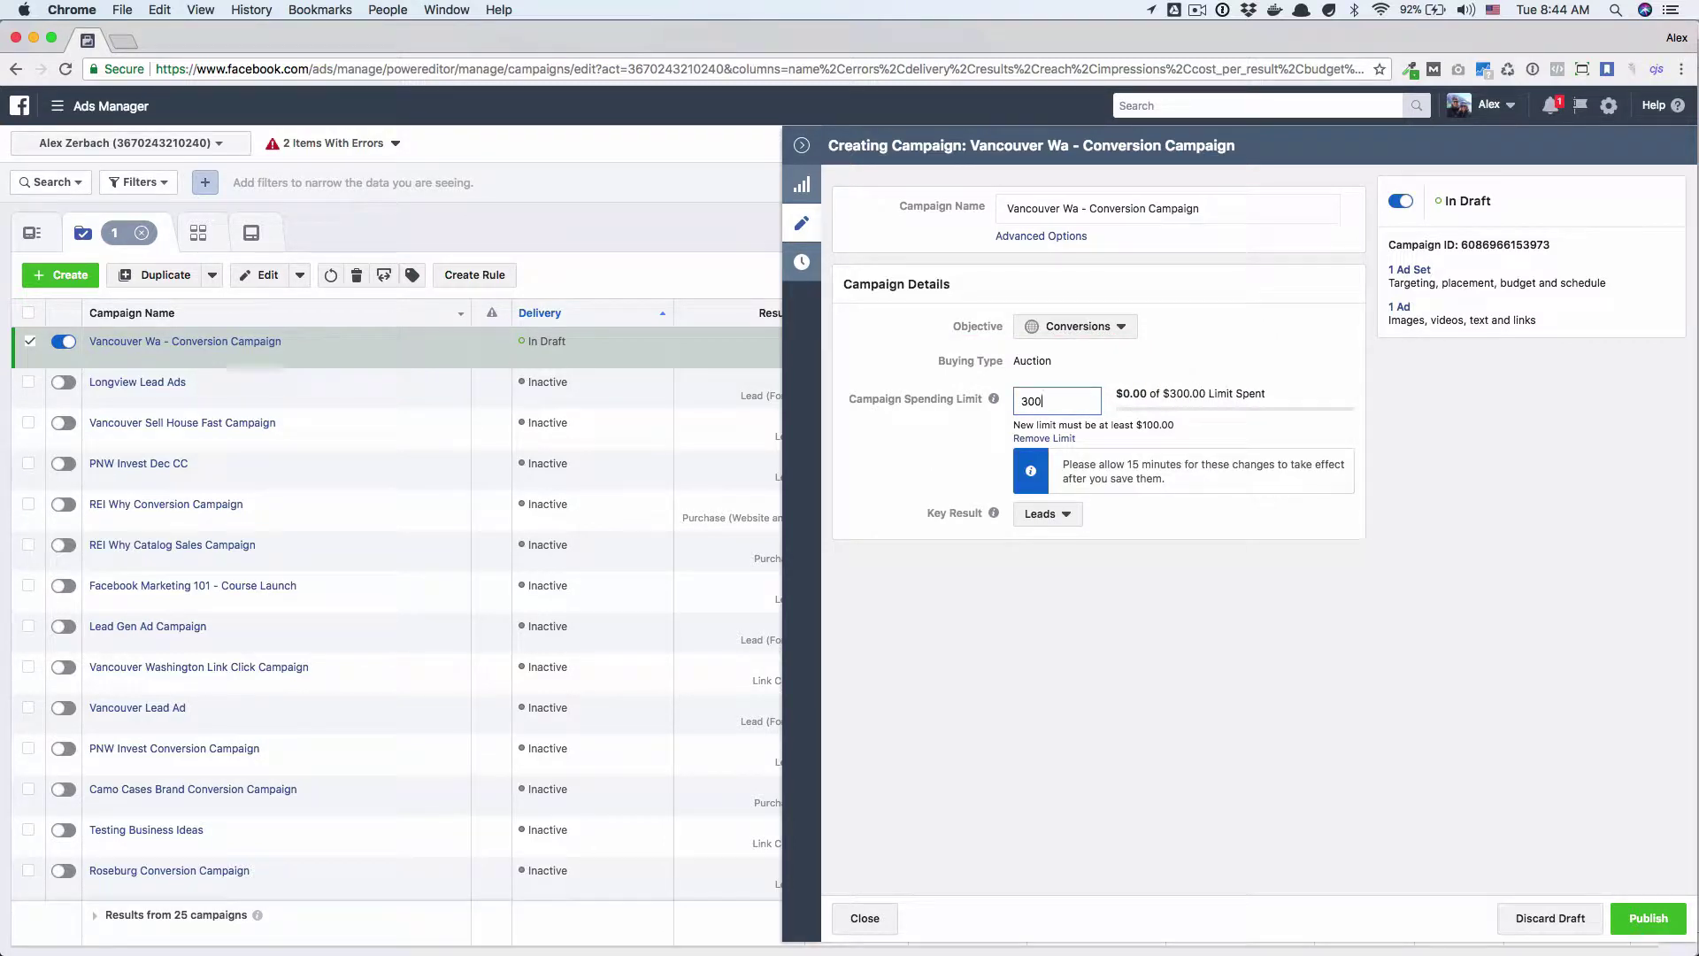
text(.00)
click(1062, 439)
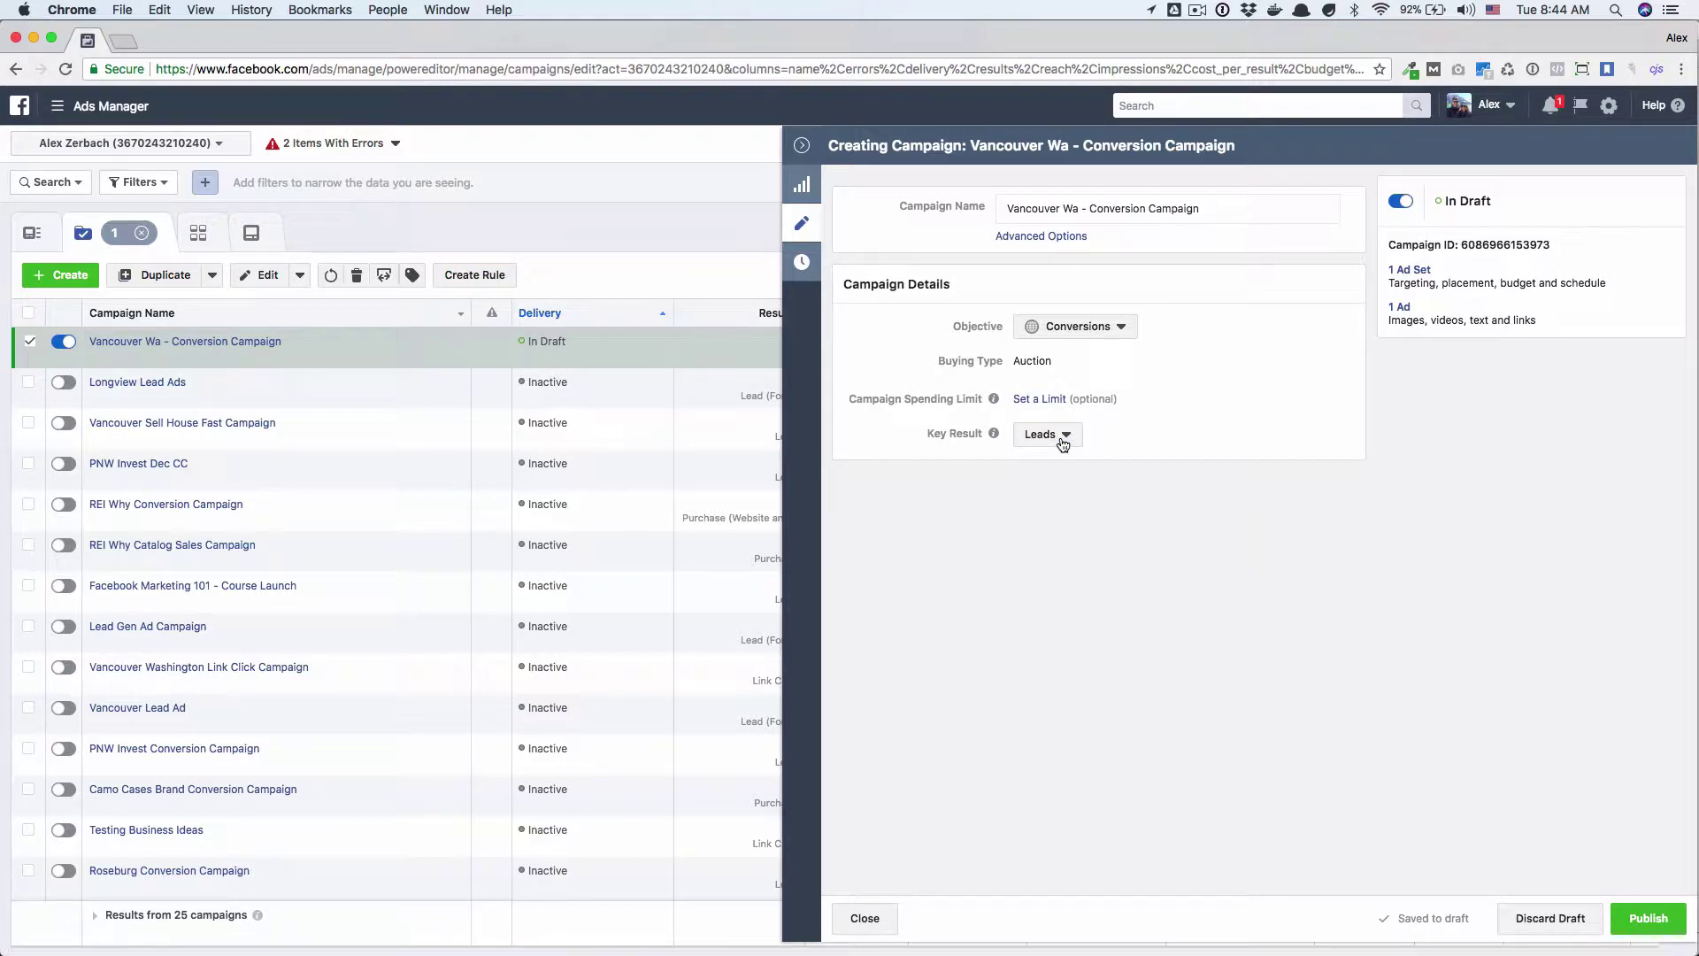
Set the campaign spending limit to $200.00.
click(1035, 400)
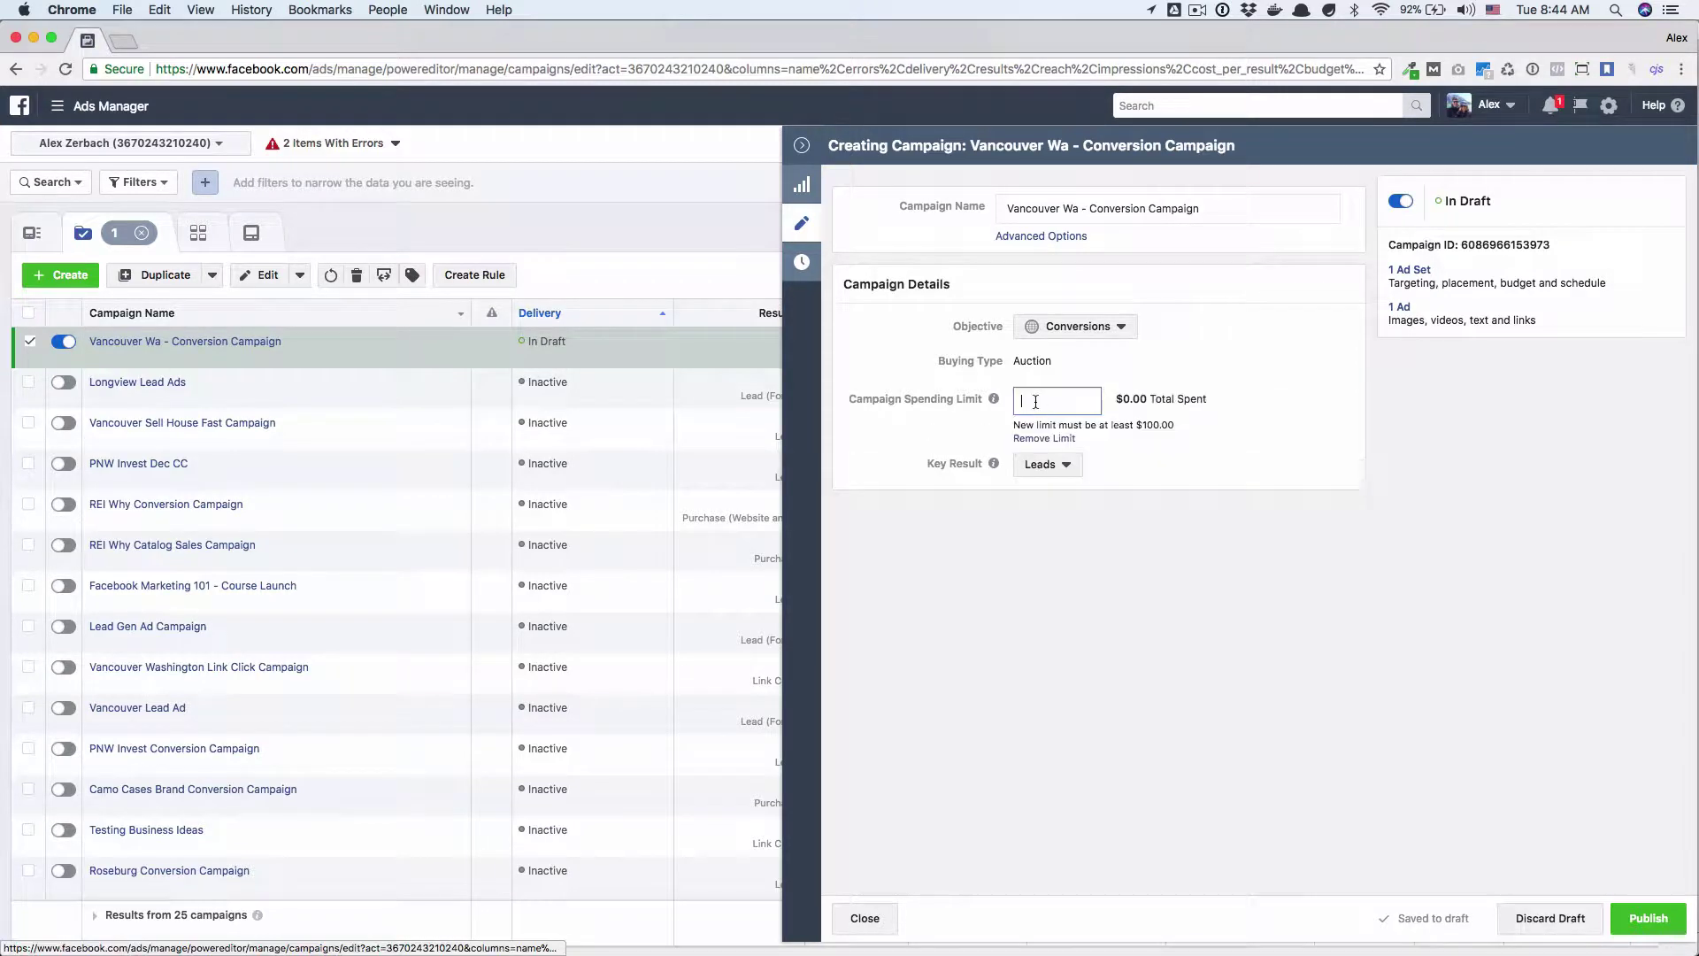
text(200)
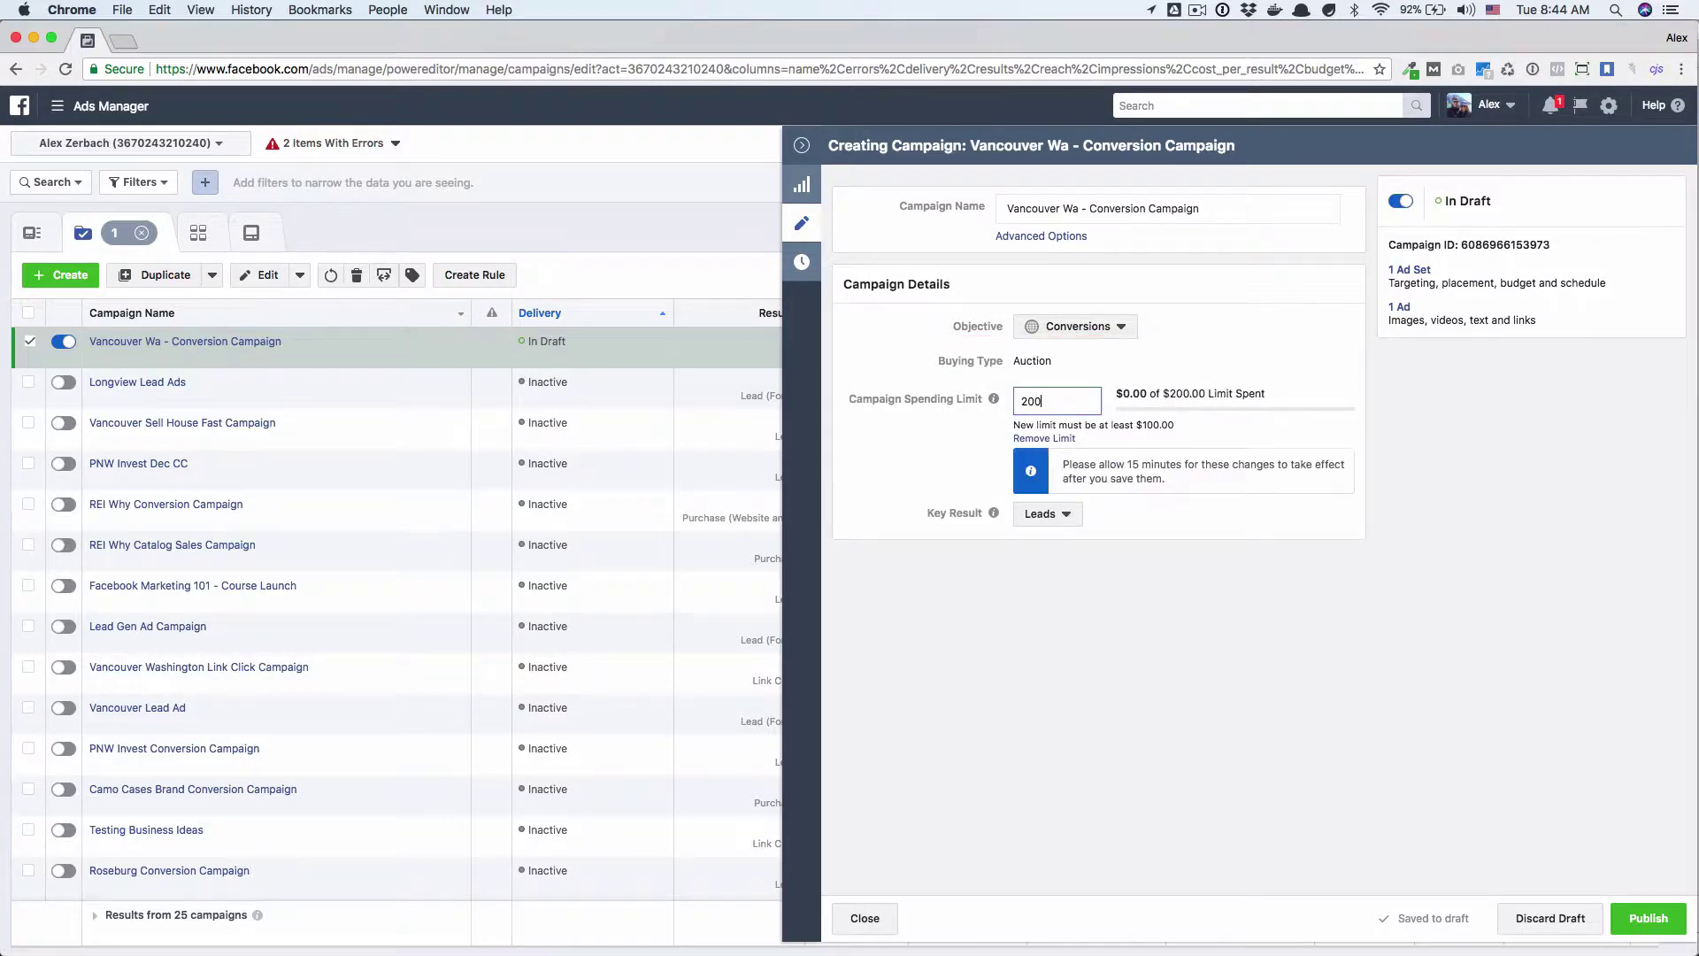
text(.00)
click(983, 439)
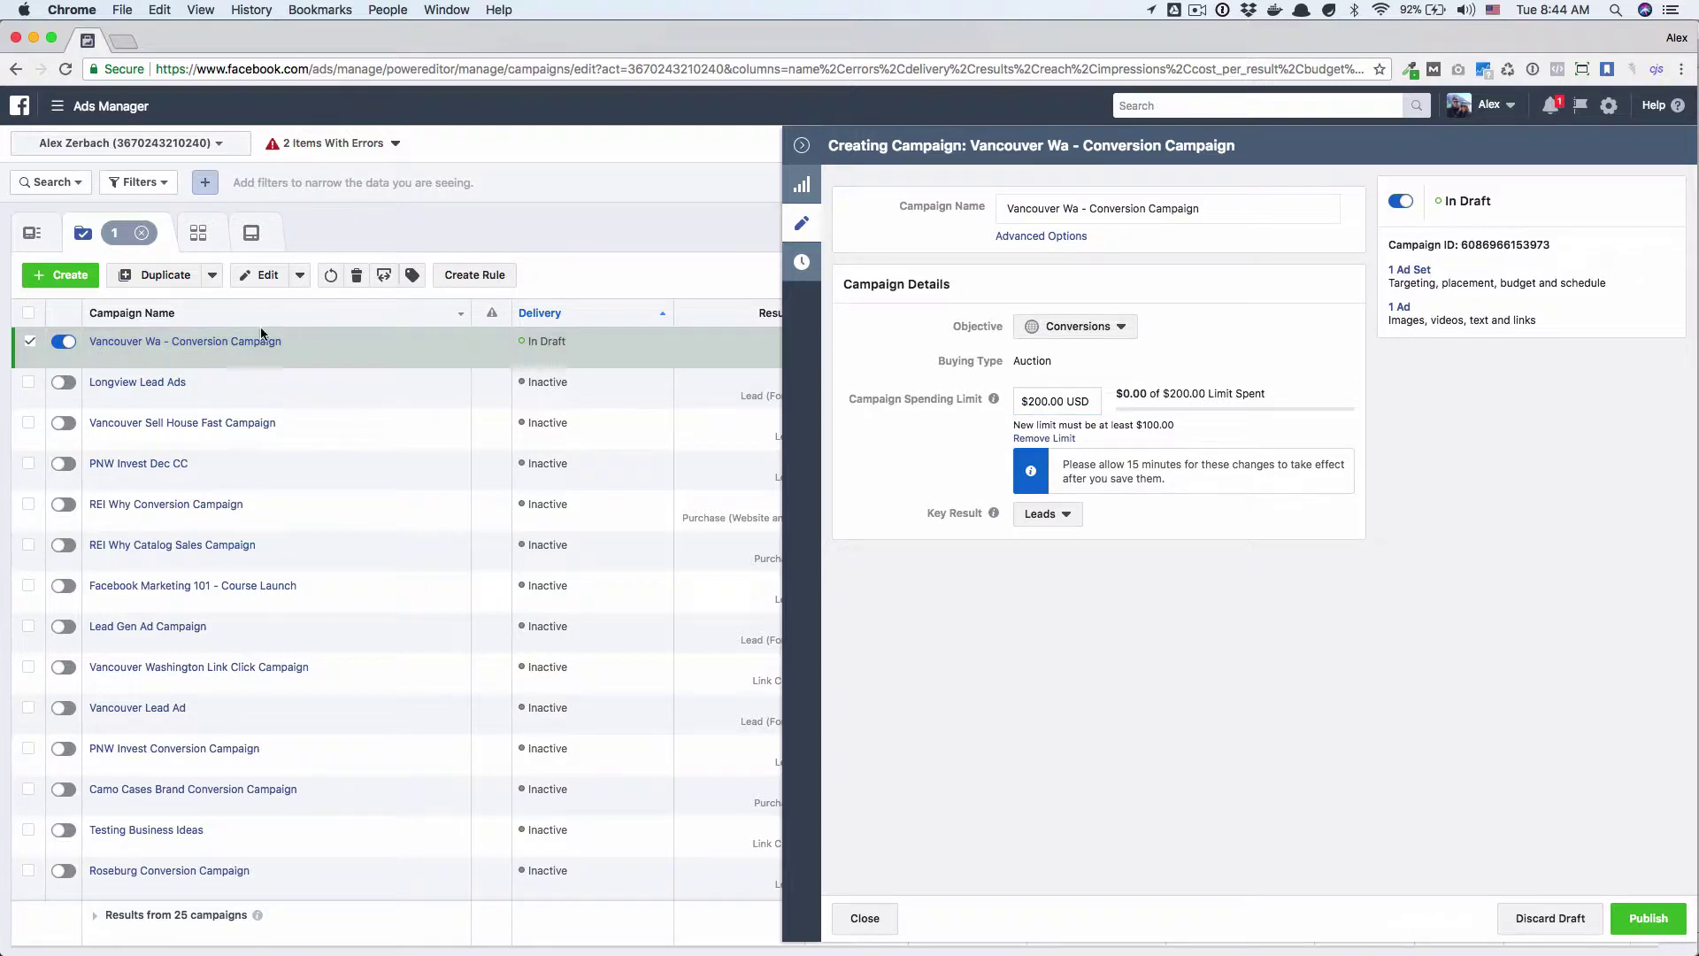
Open the new campaign's Vancouver Market ad set and choose Lead as its website conversion event.
mouse_move(184, 357)
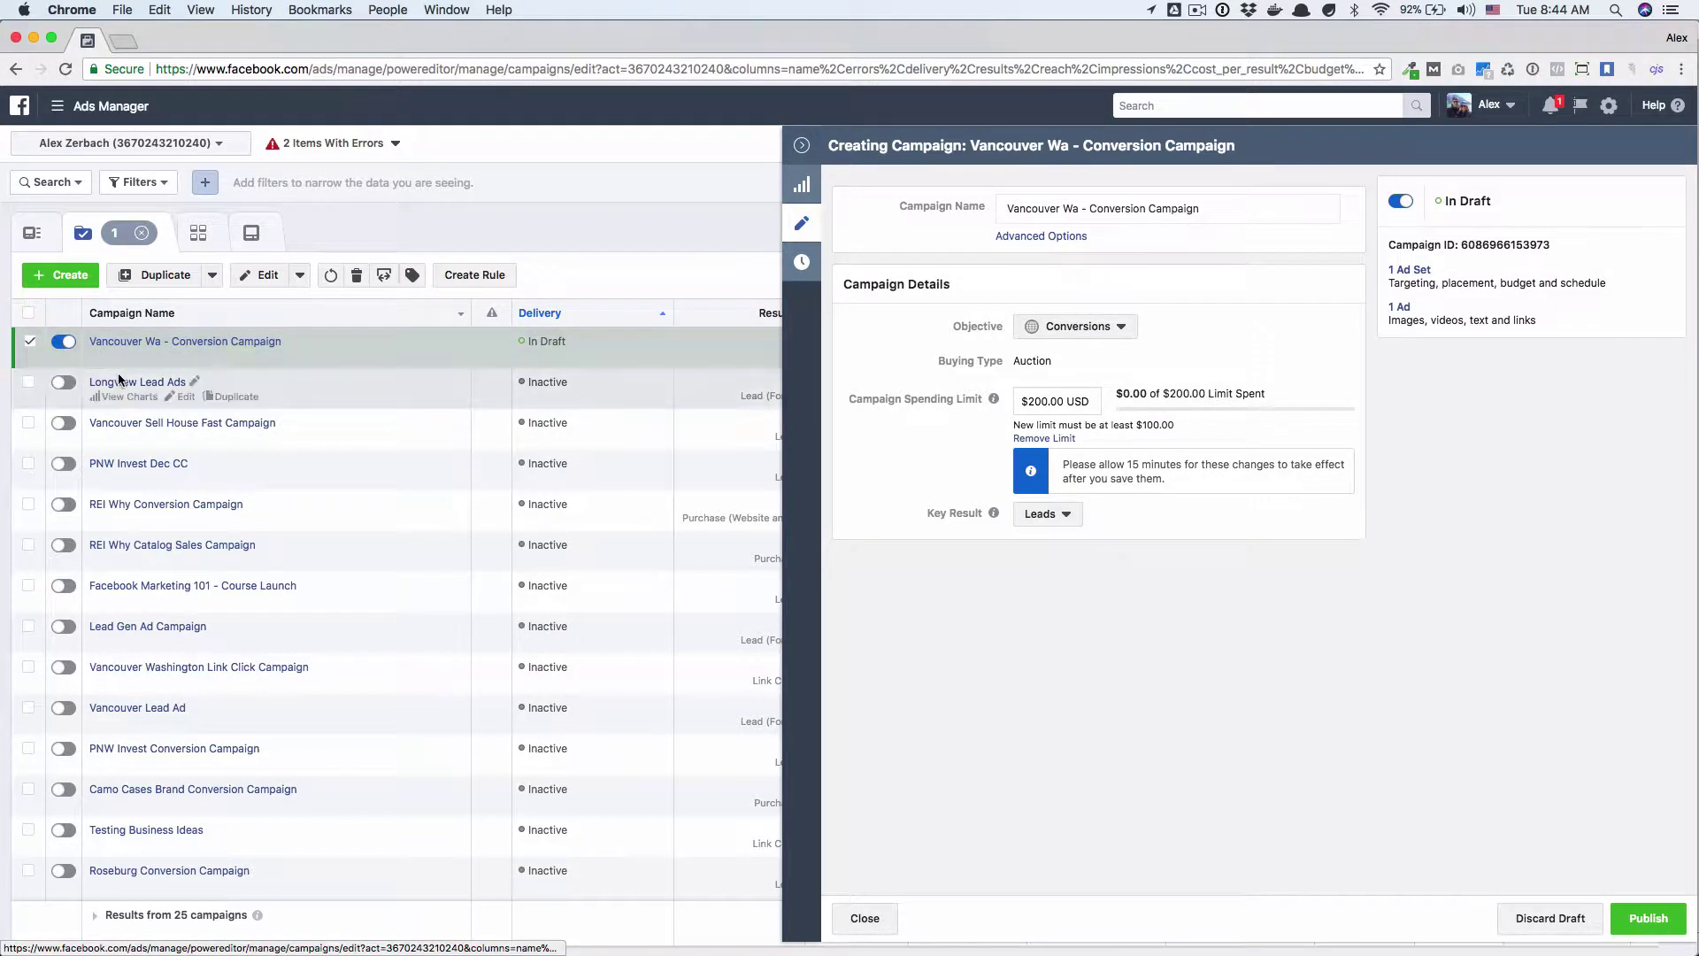
click(206, 235)
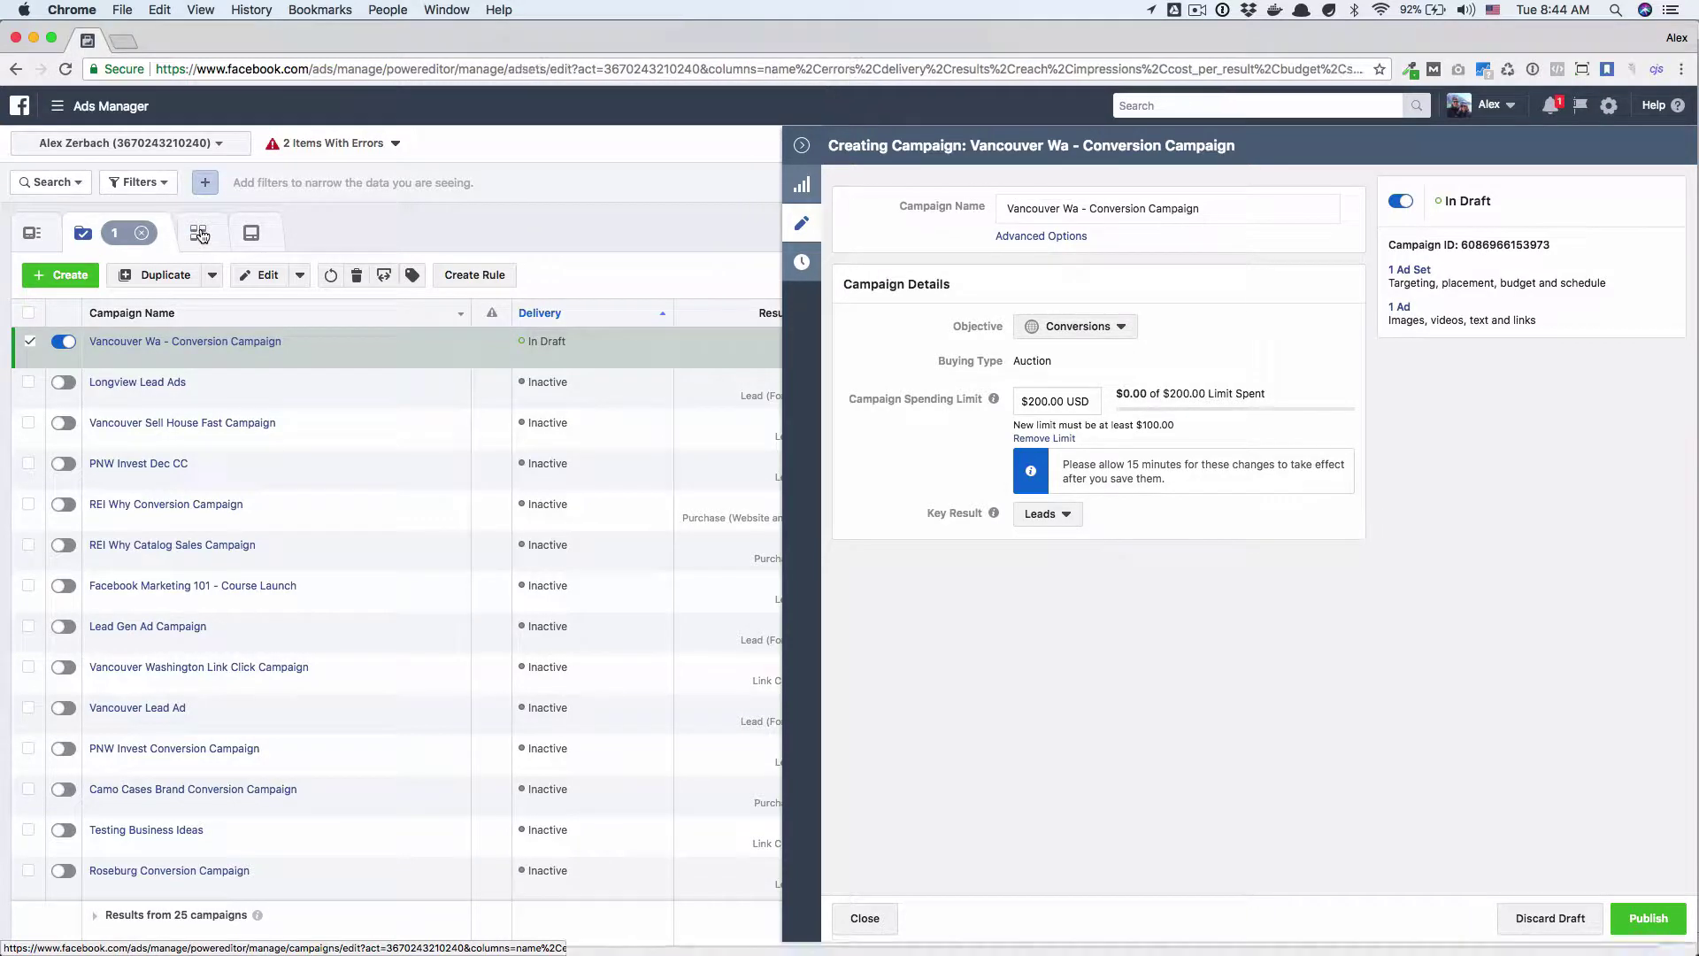
click(80, 234)
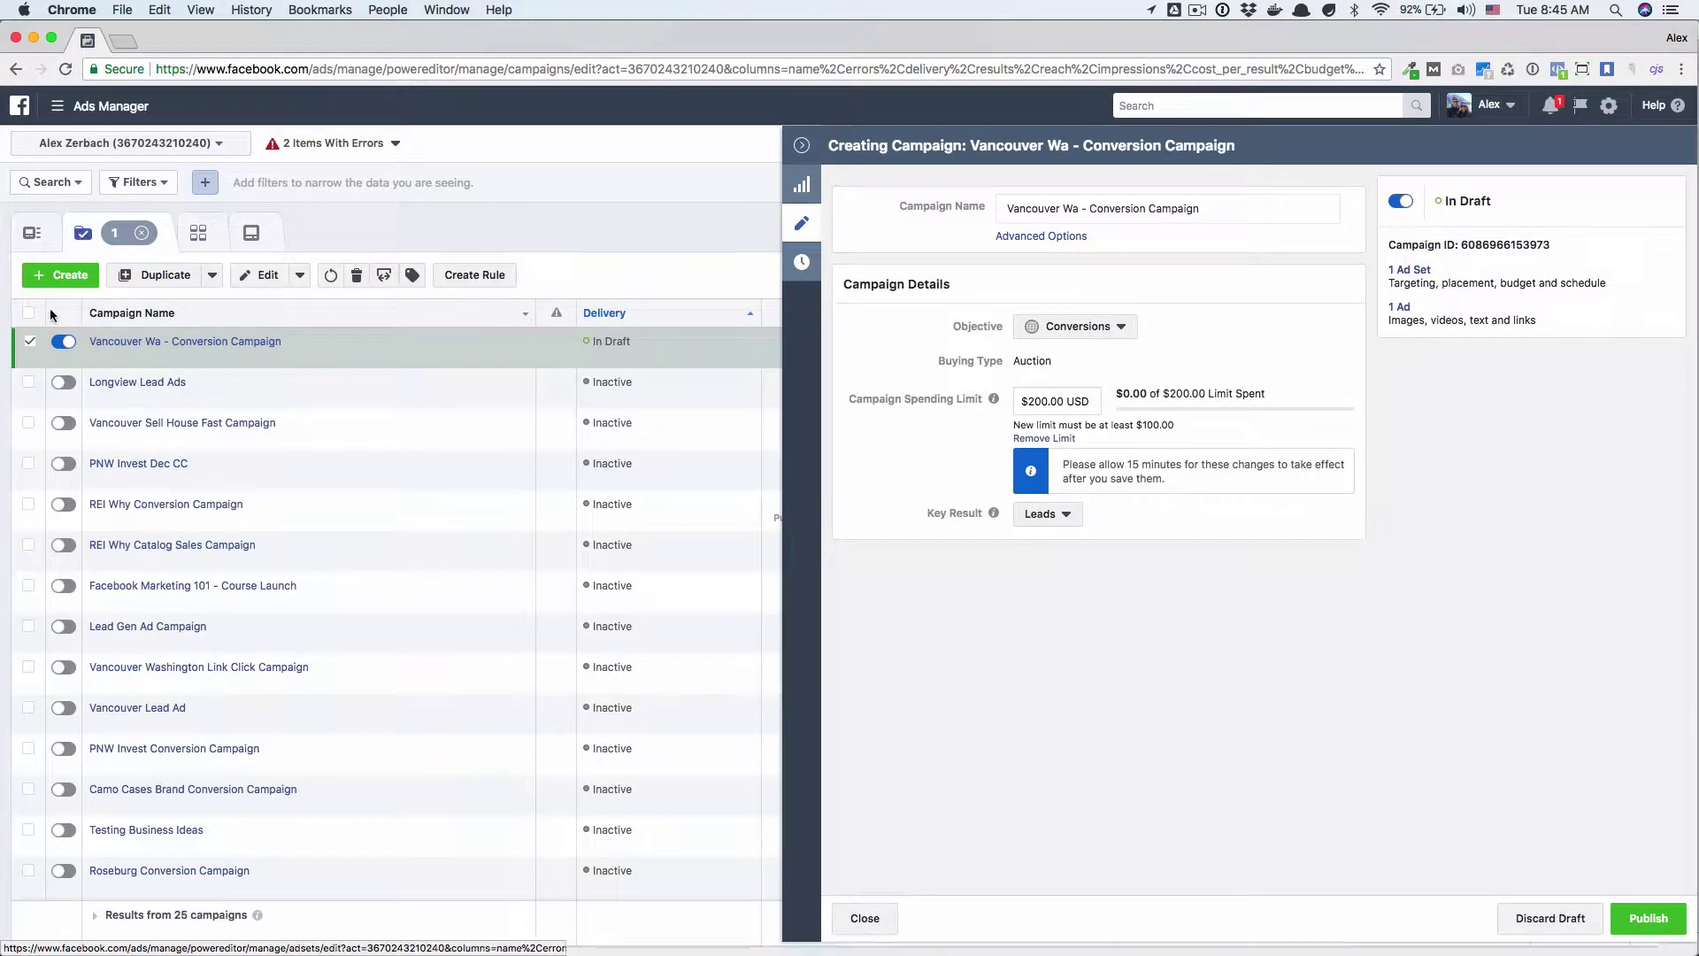
click(124, 342)
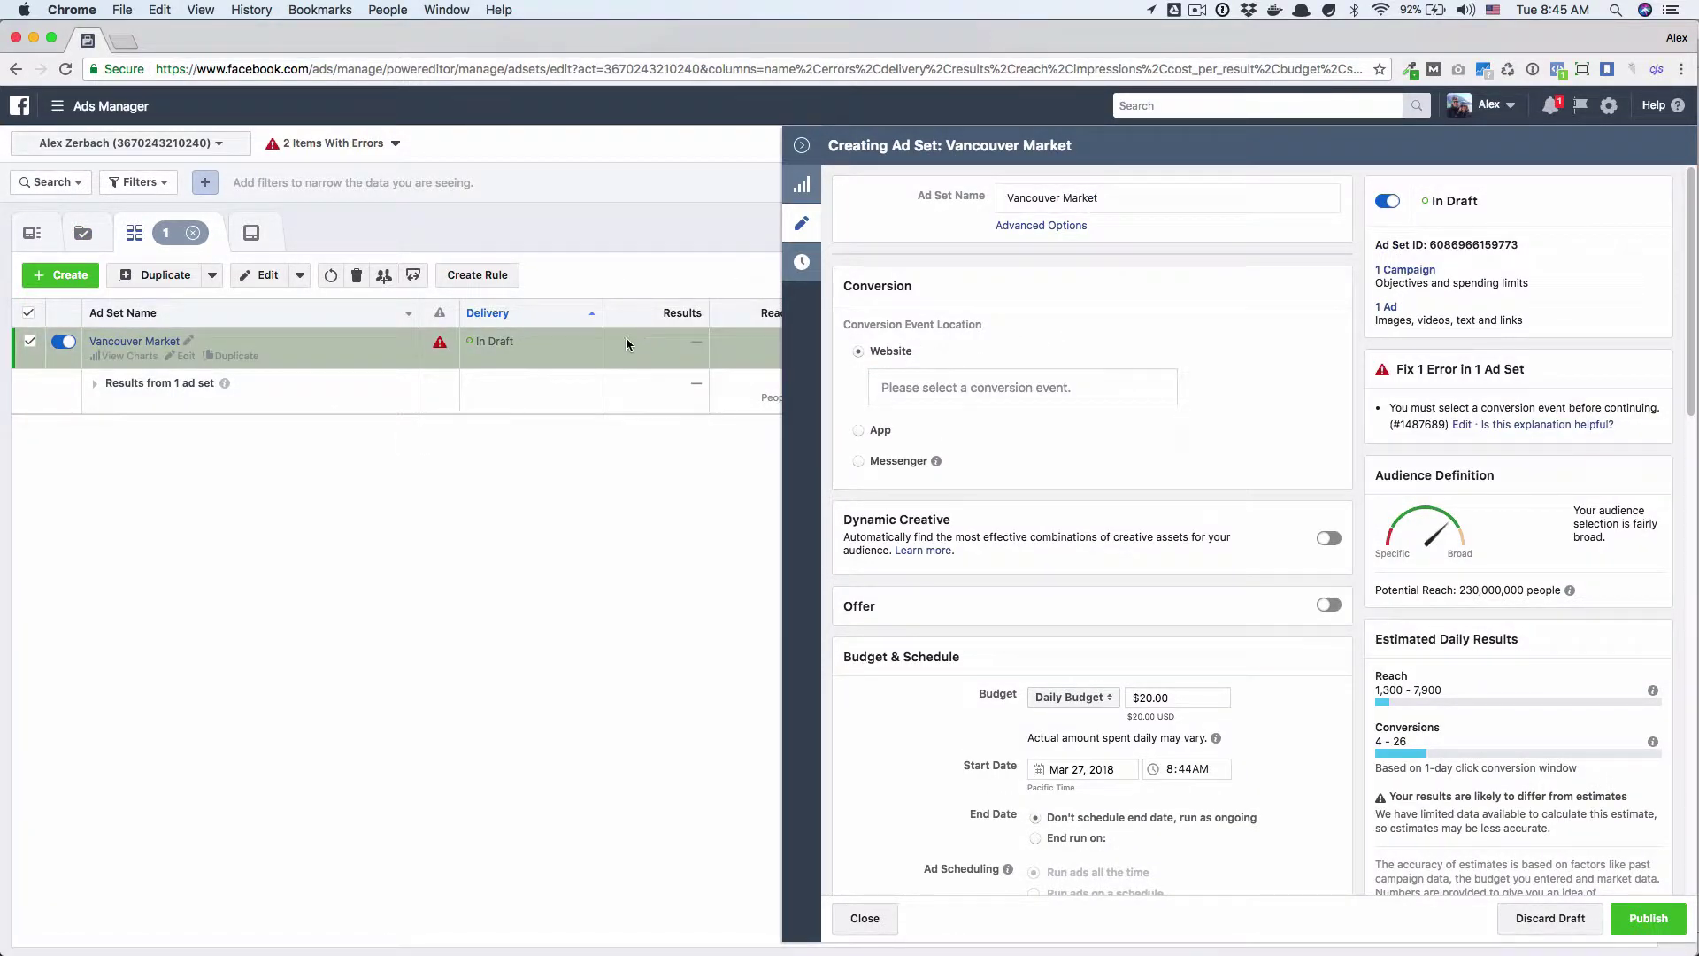
click(987, 387)
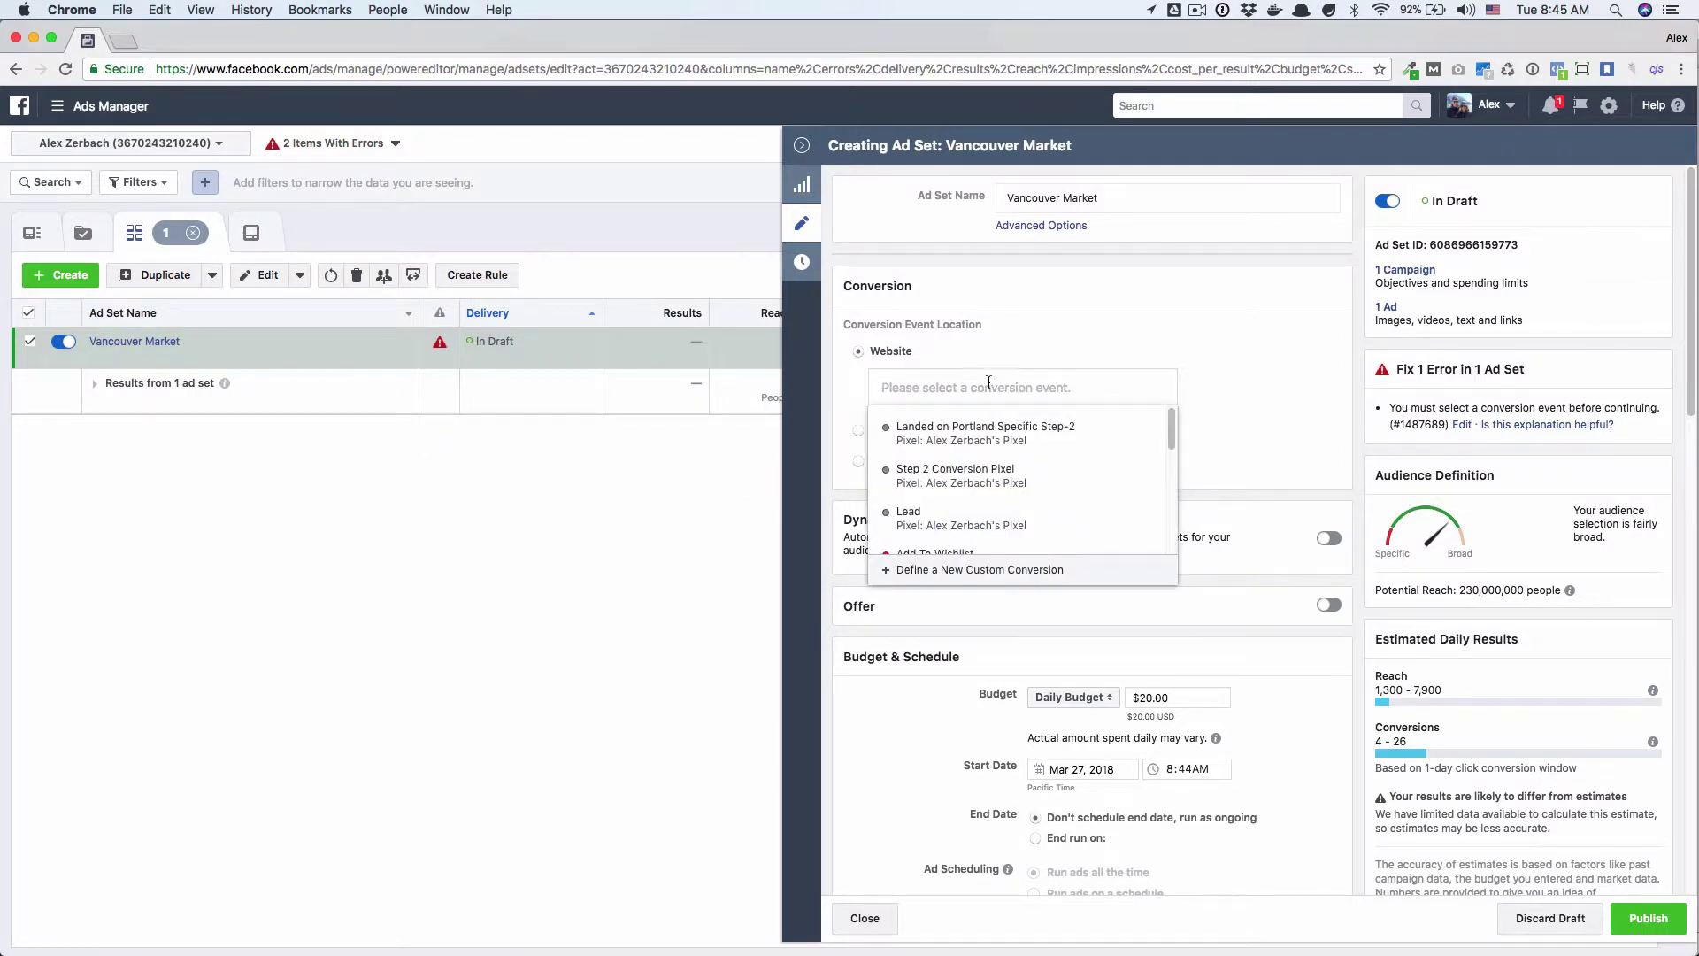
click(938, 524)
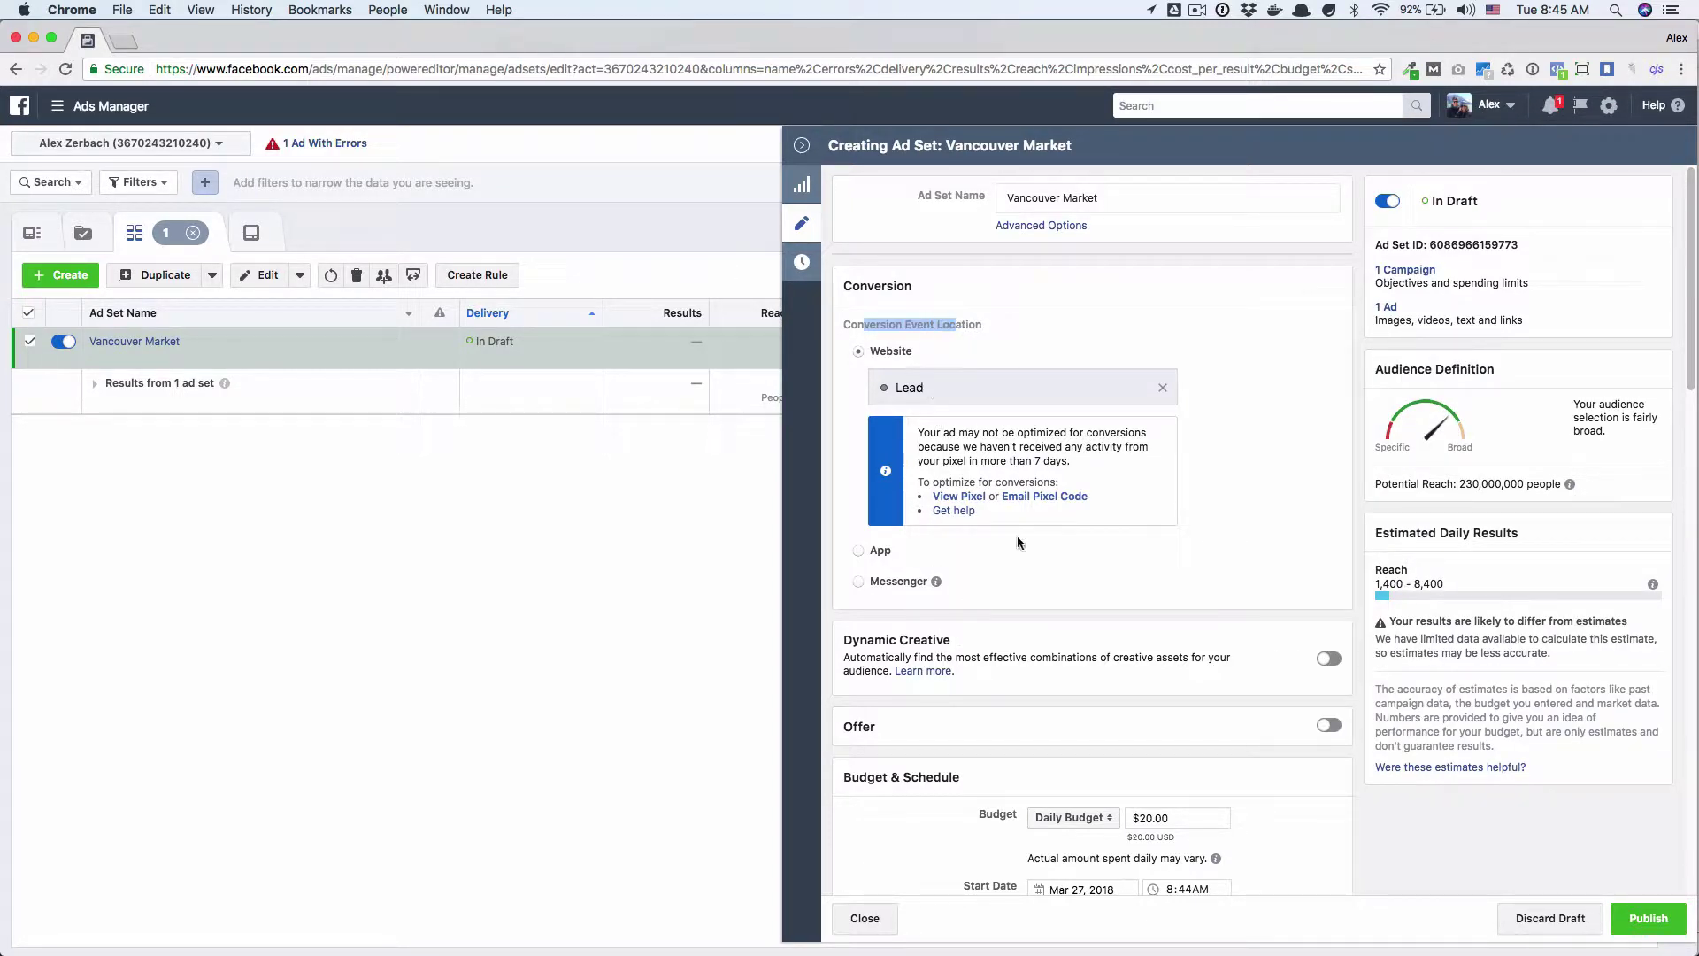
Set the ad set's daily budget to $10.00.
scroll(919, 426, down, 1)
scroll(919, 425, down, 7)
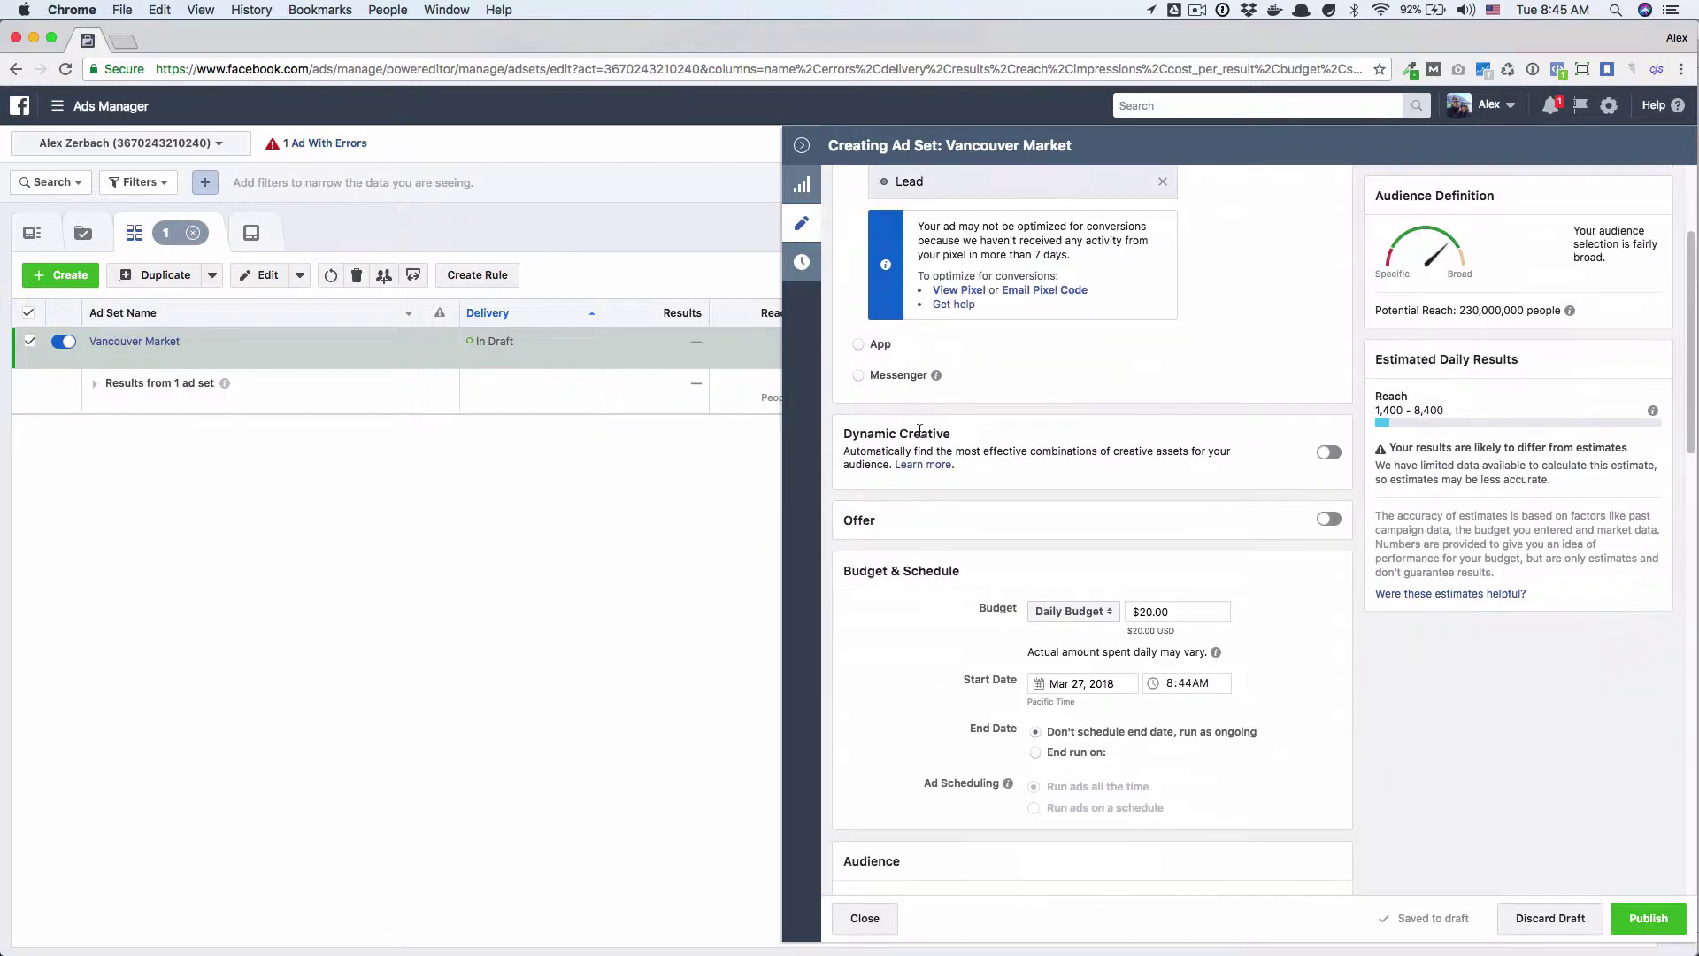
scroll(920, 430, down, 1)
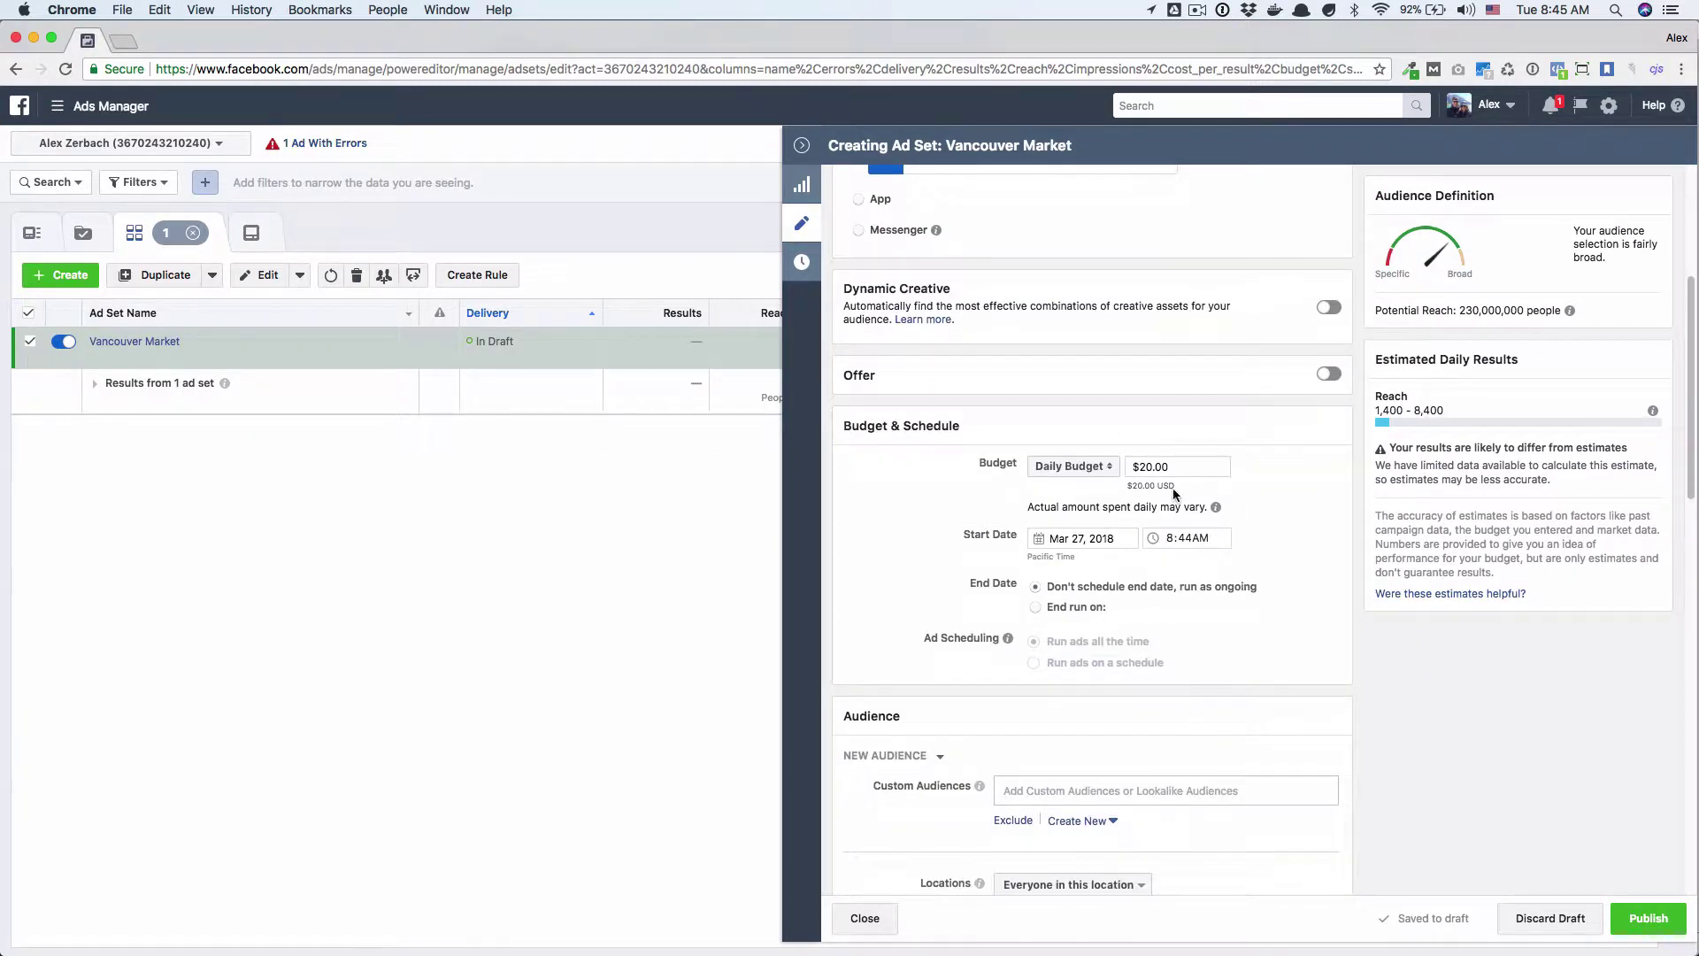
click(1142, 468)
key(Delete)
text(1)
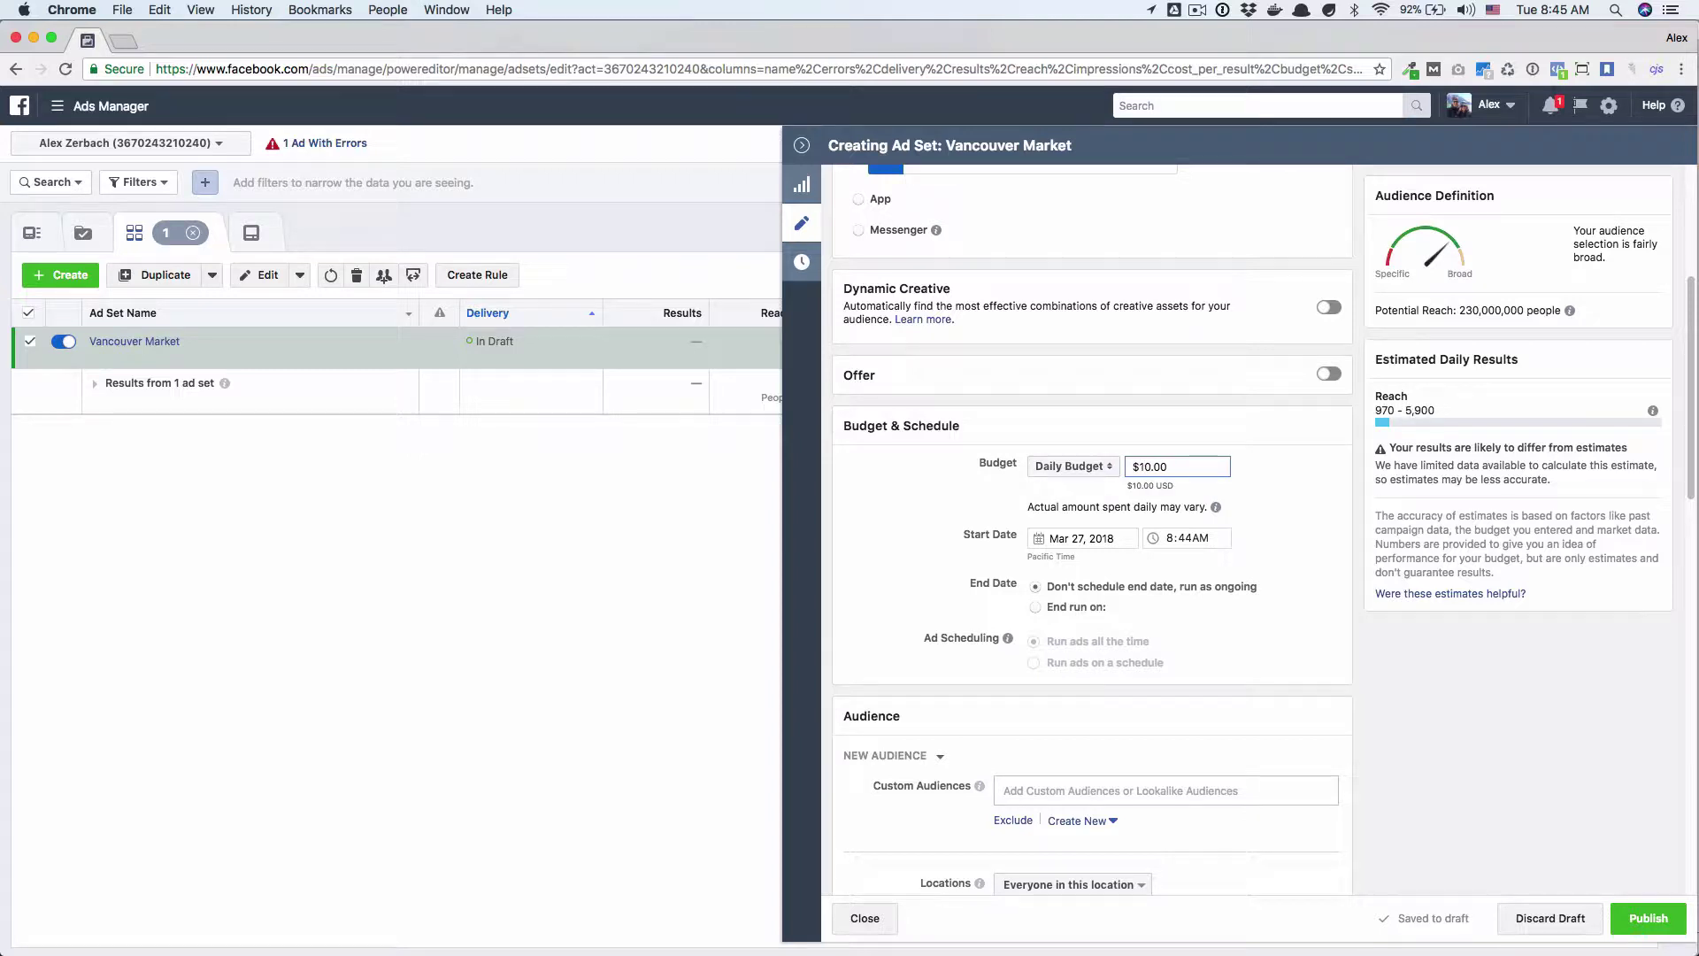
Schedule the ad set to end its run on 3/31/2018.
click(1066, 609)
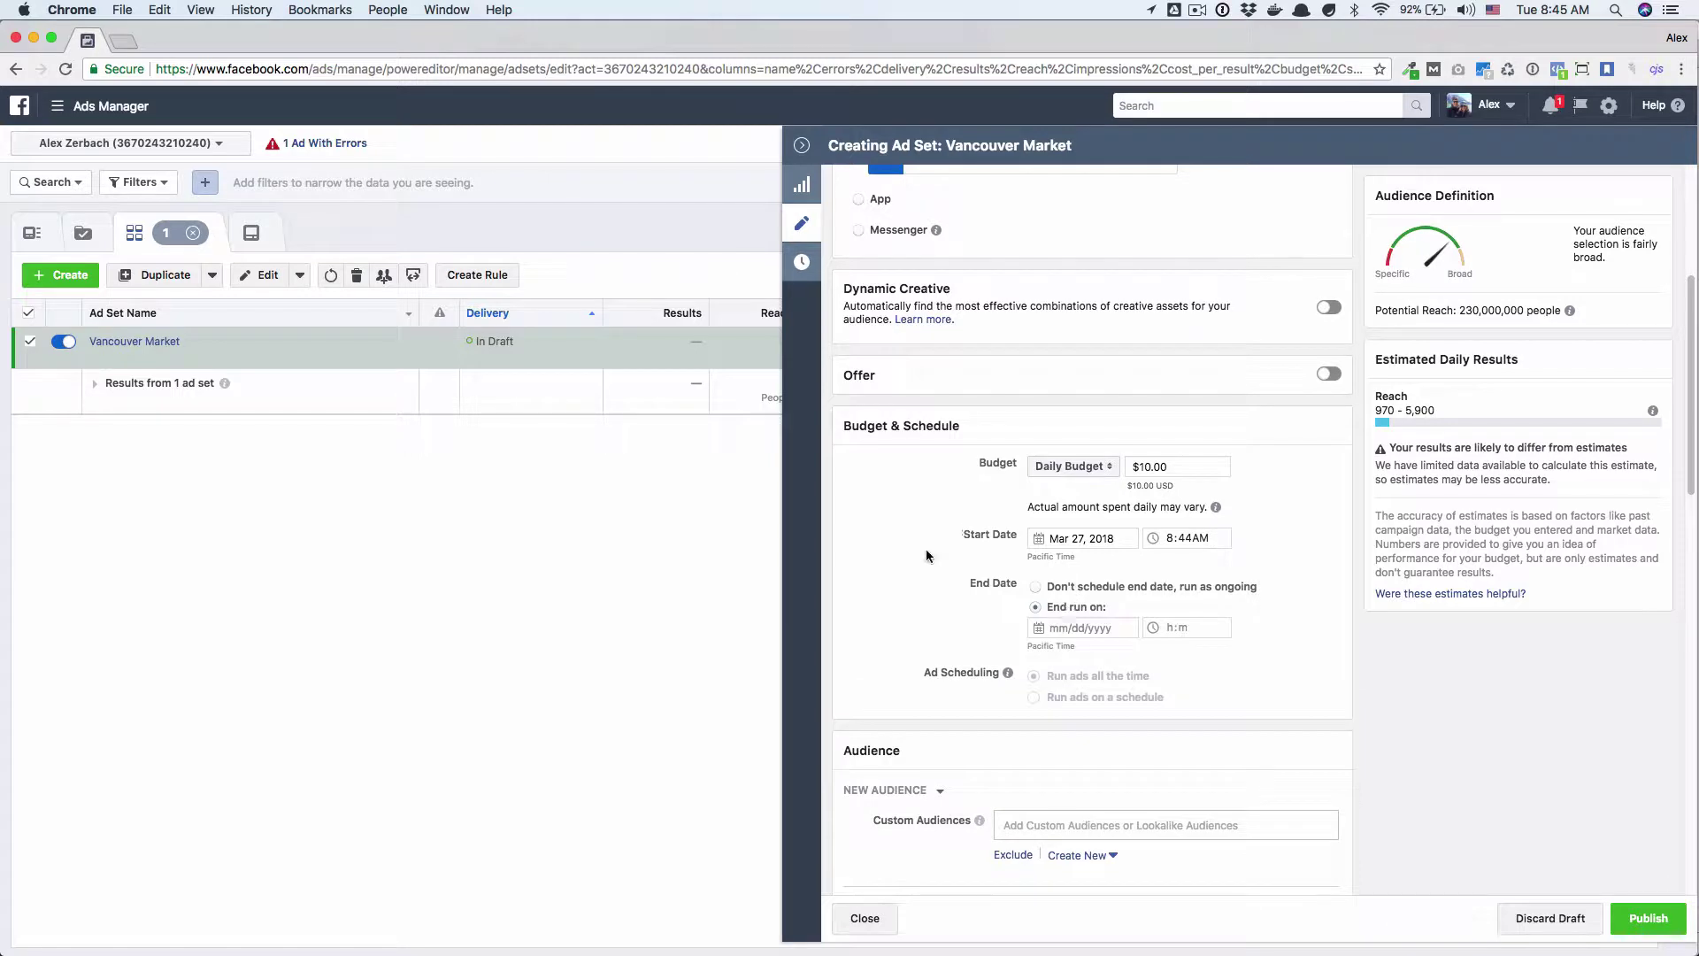
scroll(926, 556, down, 1)
click(1094, 587)
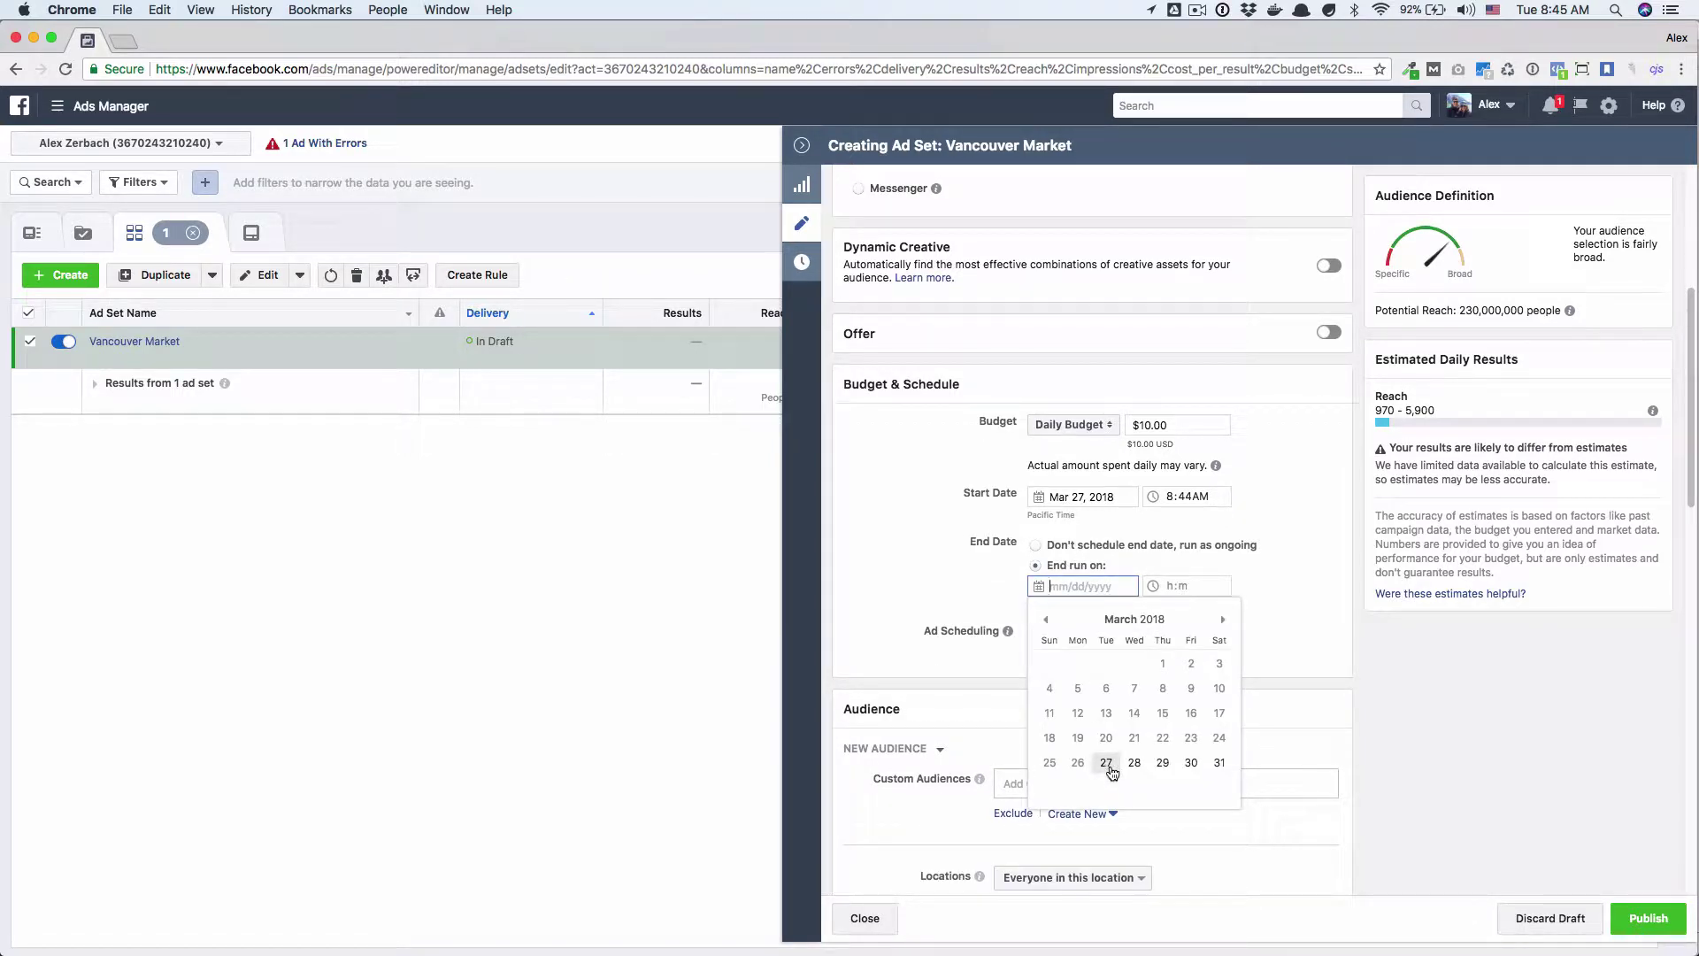
click(1220, 763)
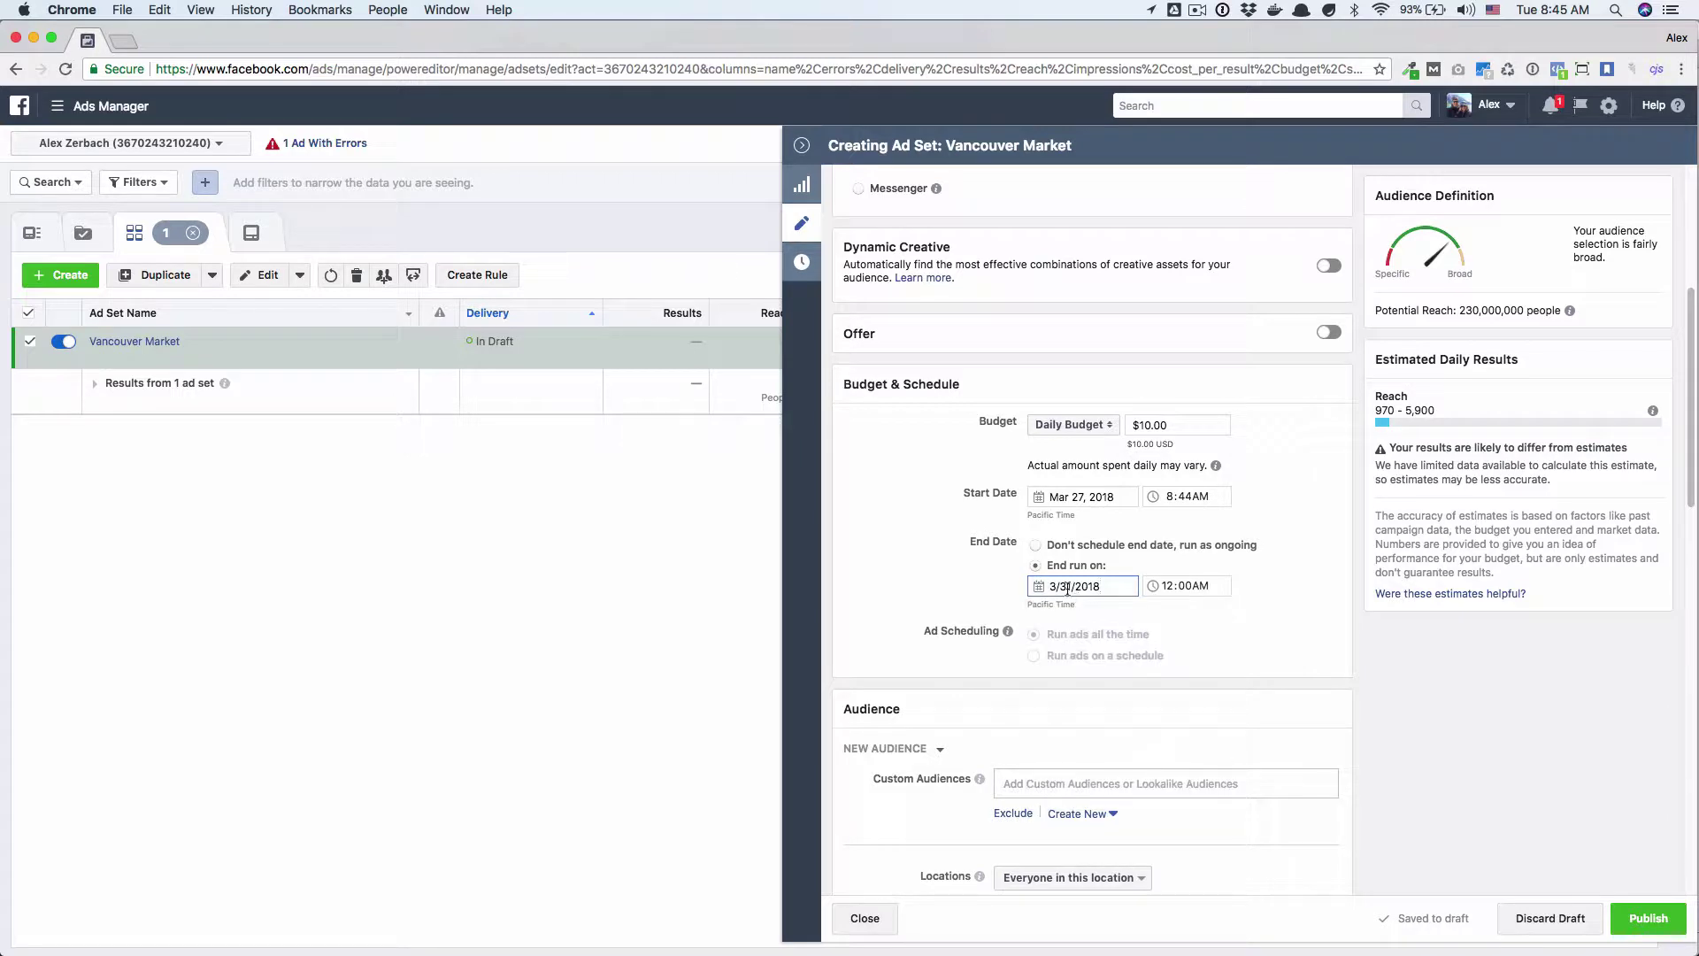
Add the Tax Del List customer list as a custom audience for the ad set.
scroll(1184, 698, down, 5)
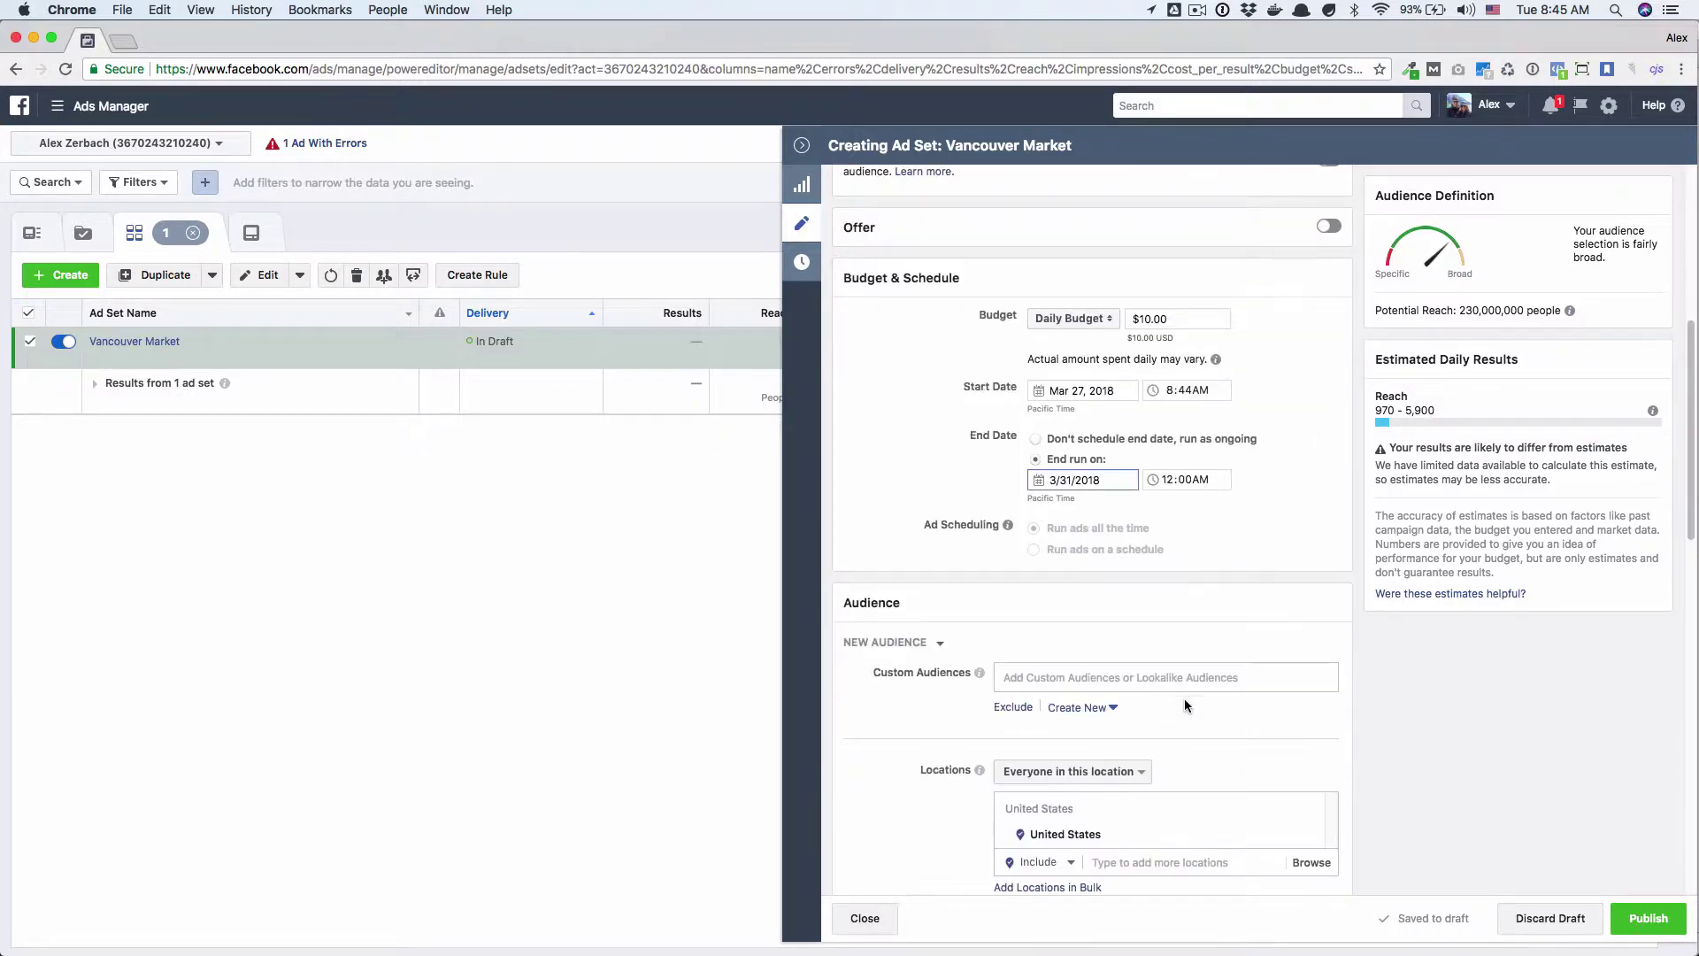
scroll(1108, 438, up, 2)
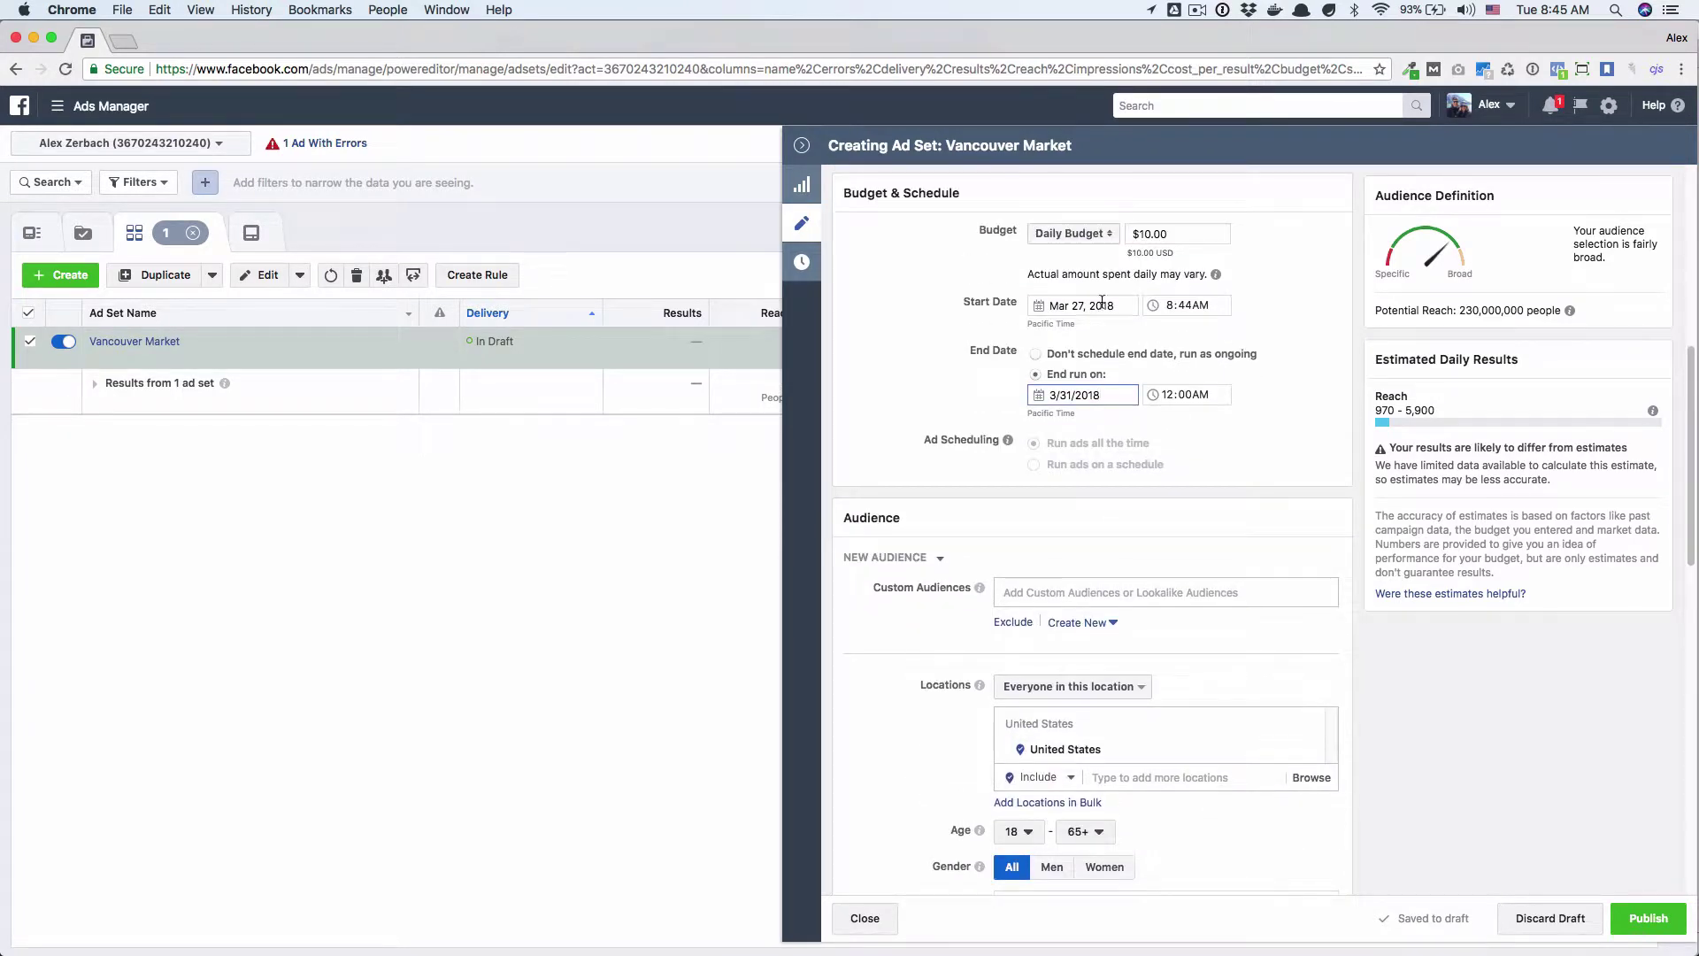
scroll(1067, 297, down, 4)
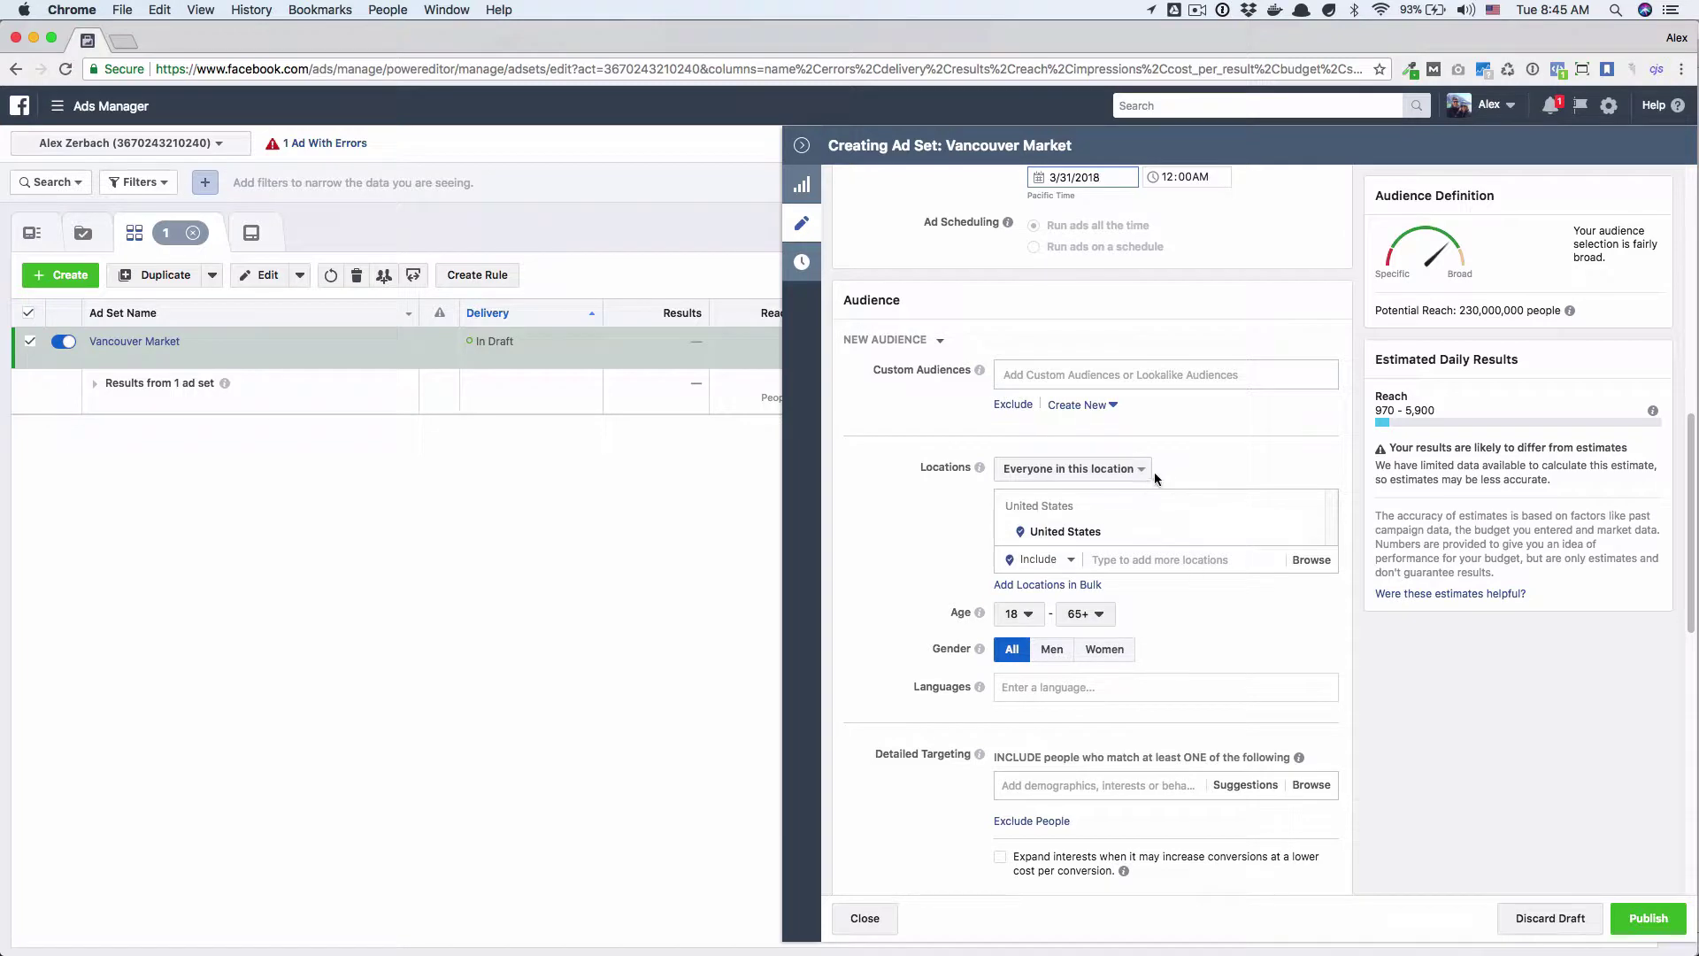
scroll(1154, 475, down, 1)
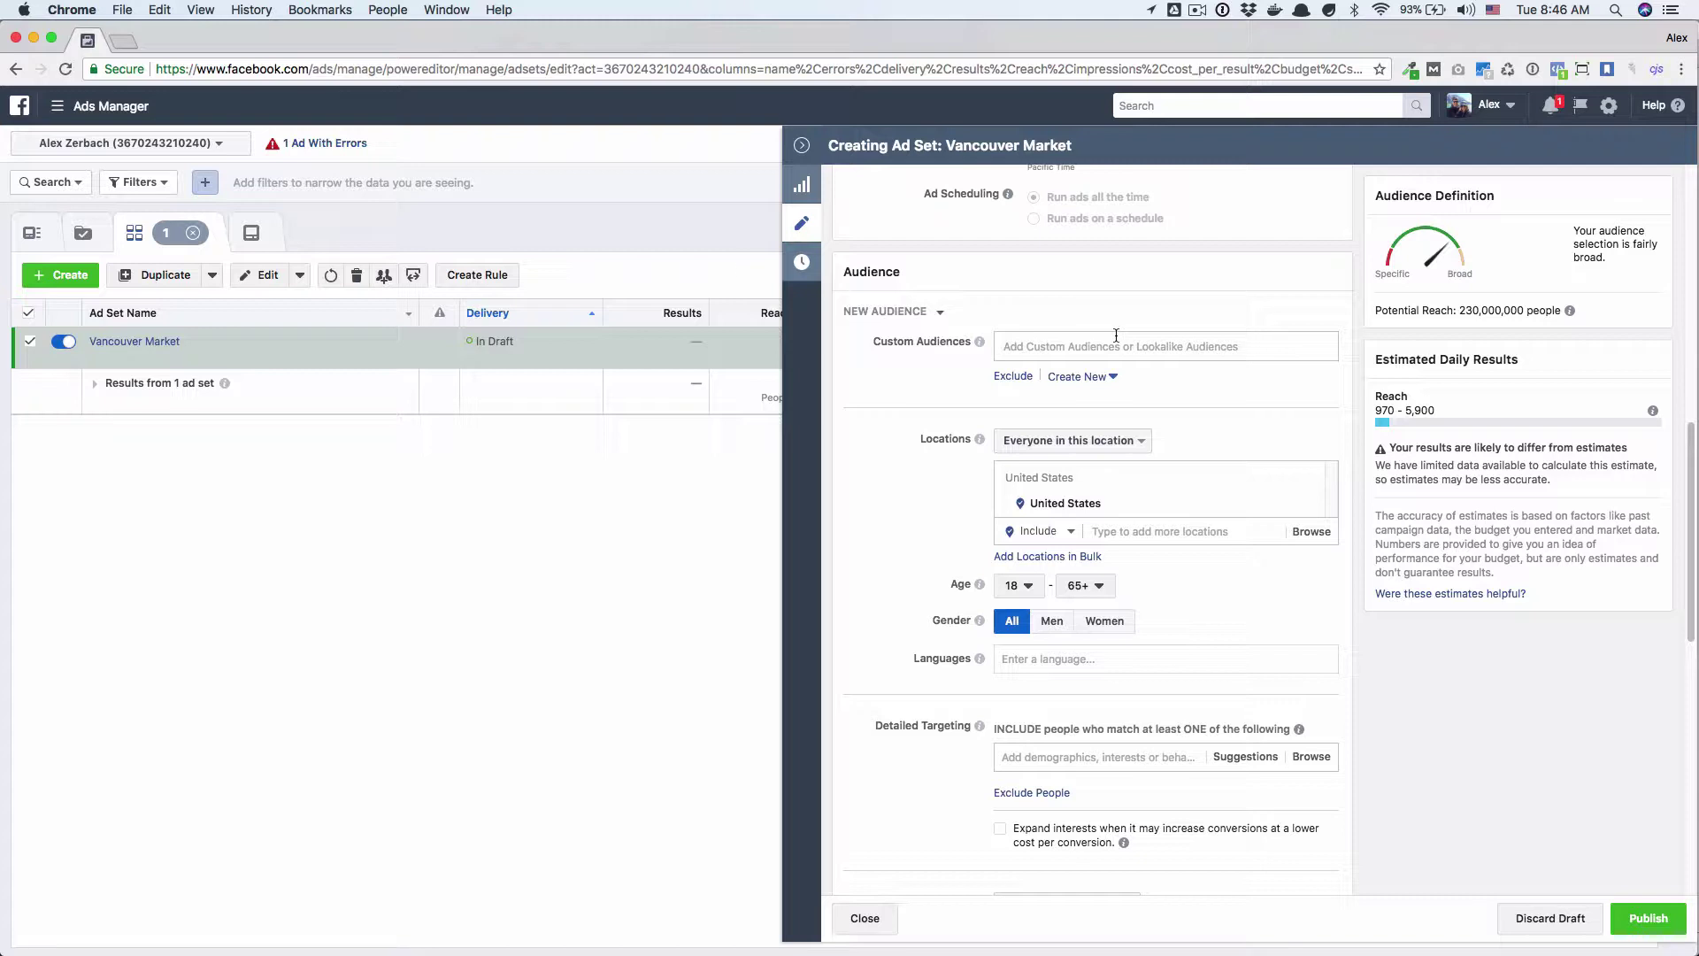
click(1116, 335)
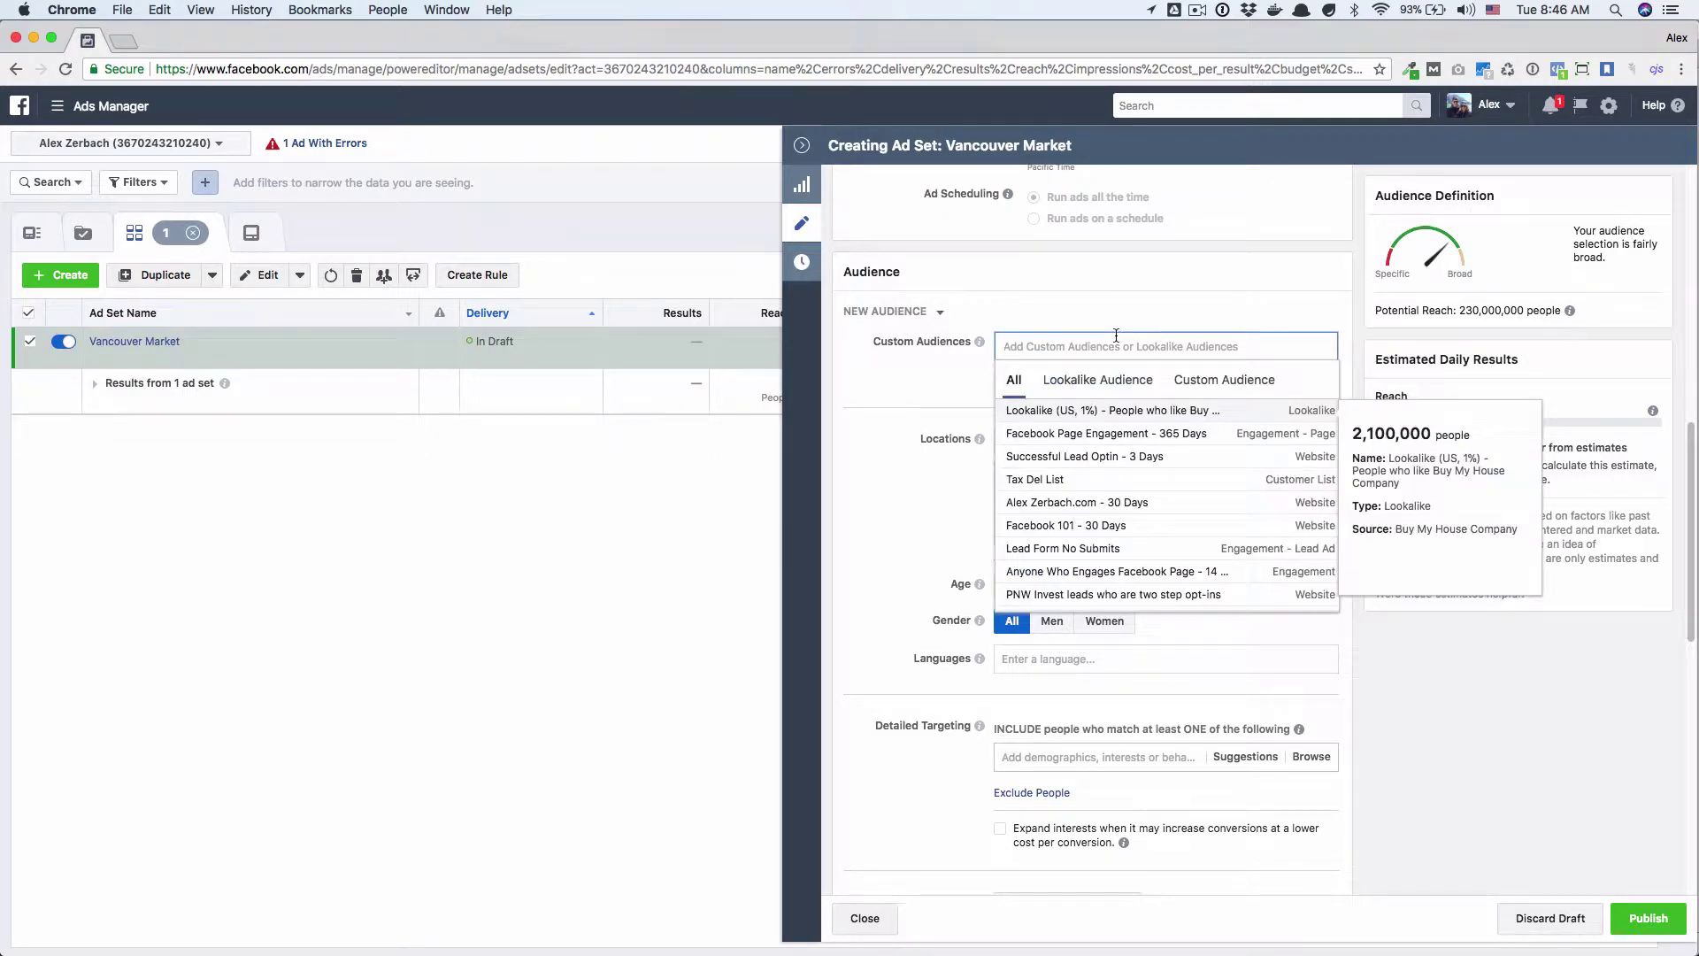
click(1267, 383)
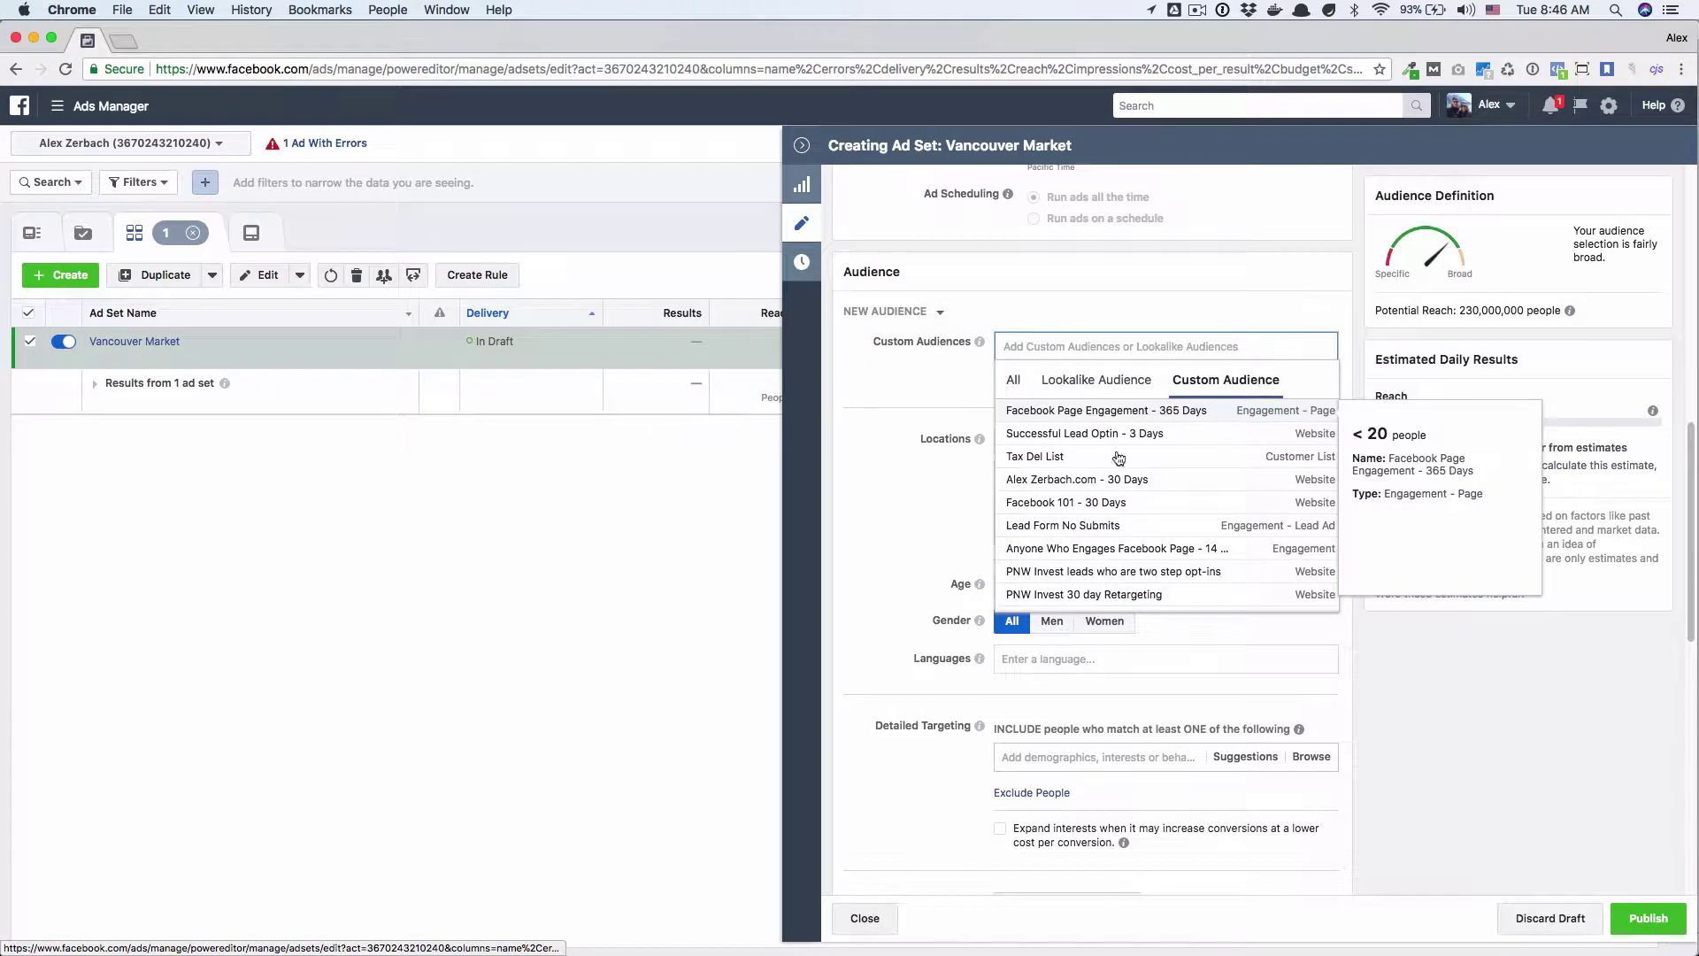
click(1037, 458)
click(906, 404)
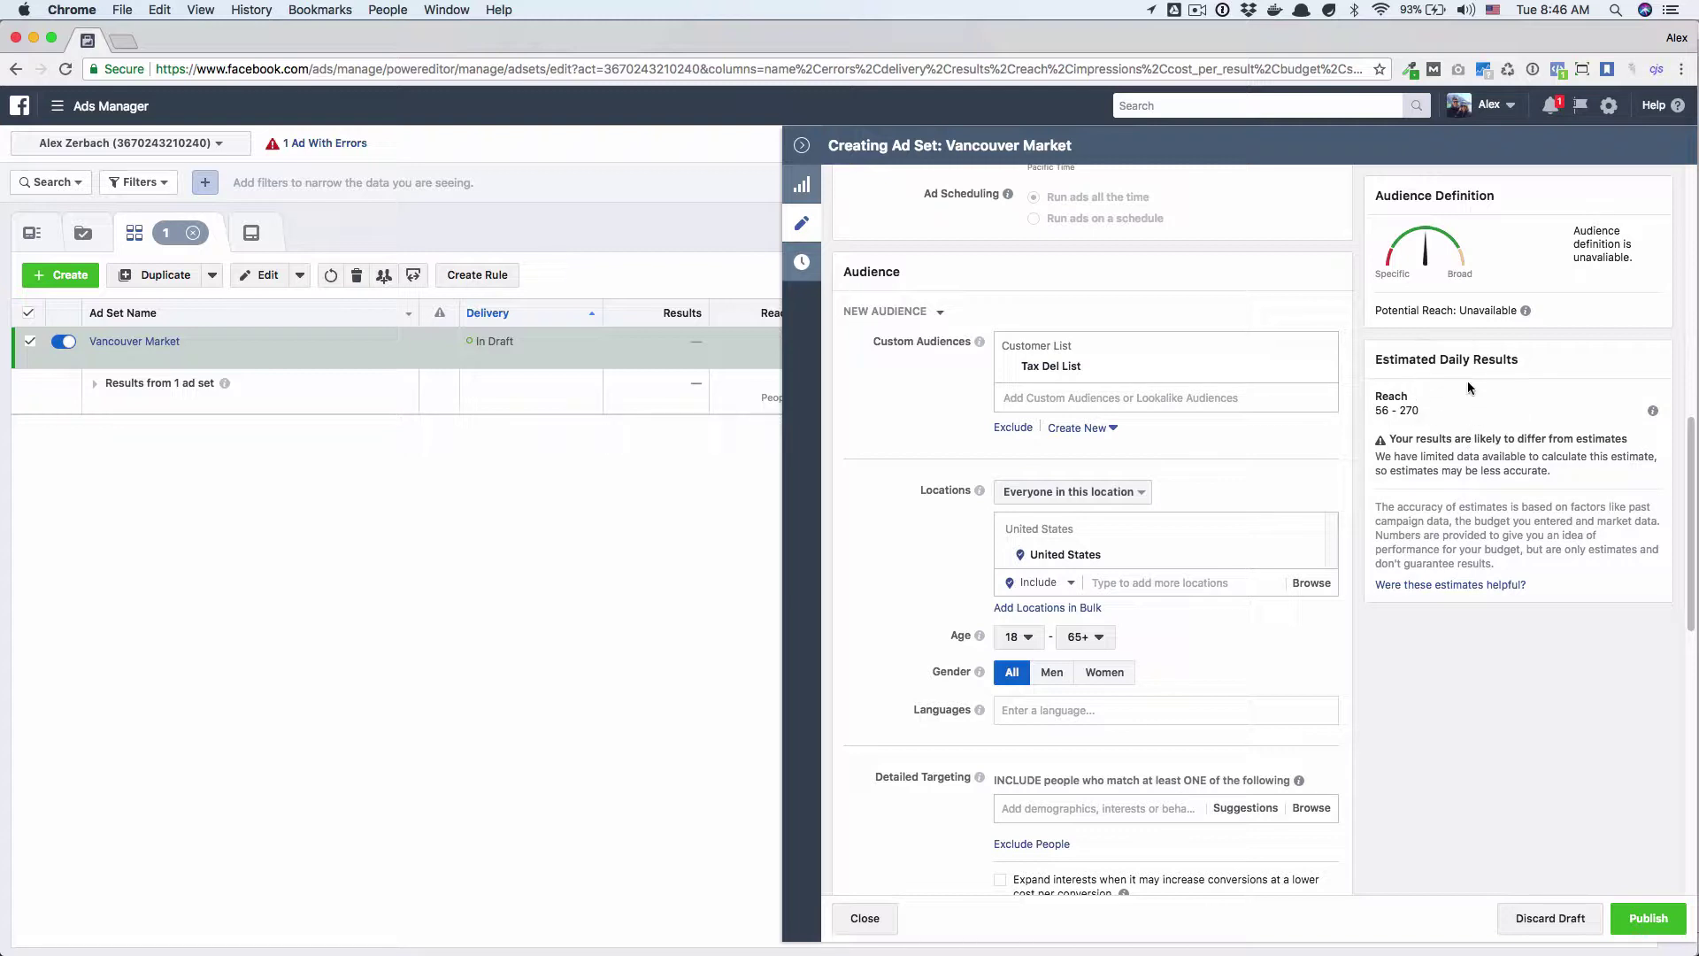
Replace the United States in the audience locations with Vancouver, Washington, and set its radius to 50 miles.
scroll(1491, 420, down, 1)
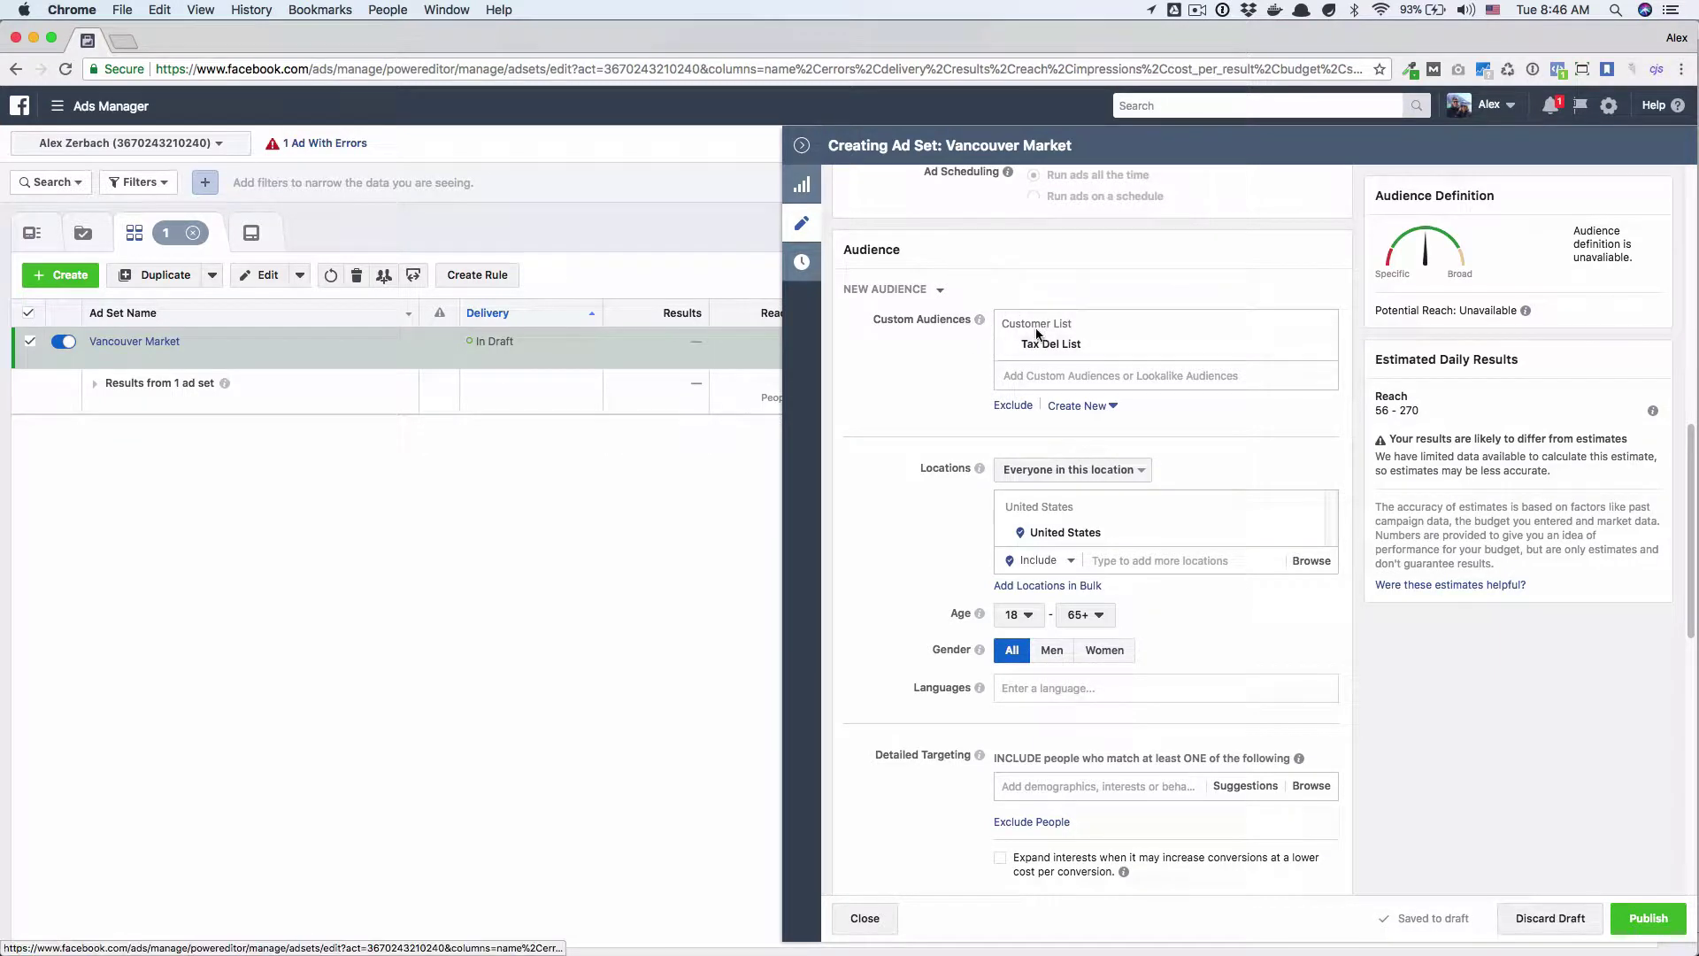
scroll(942, 402, down, 1)
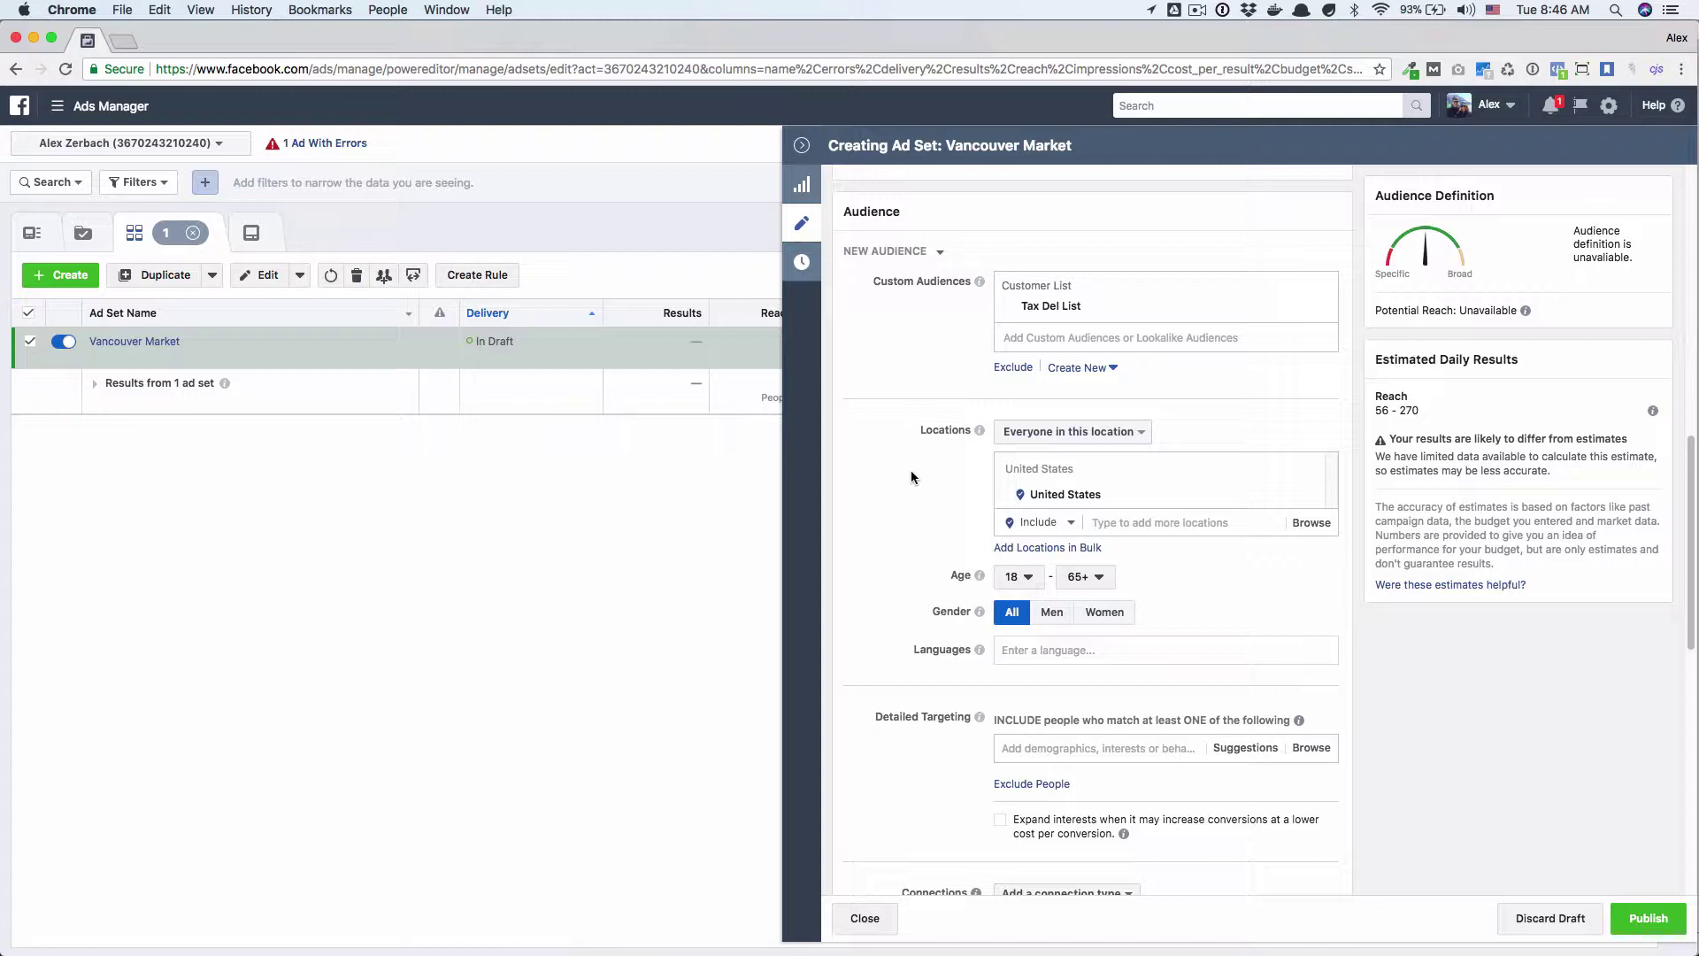
click(1307, 497)
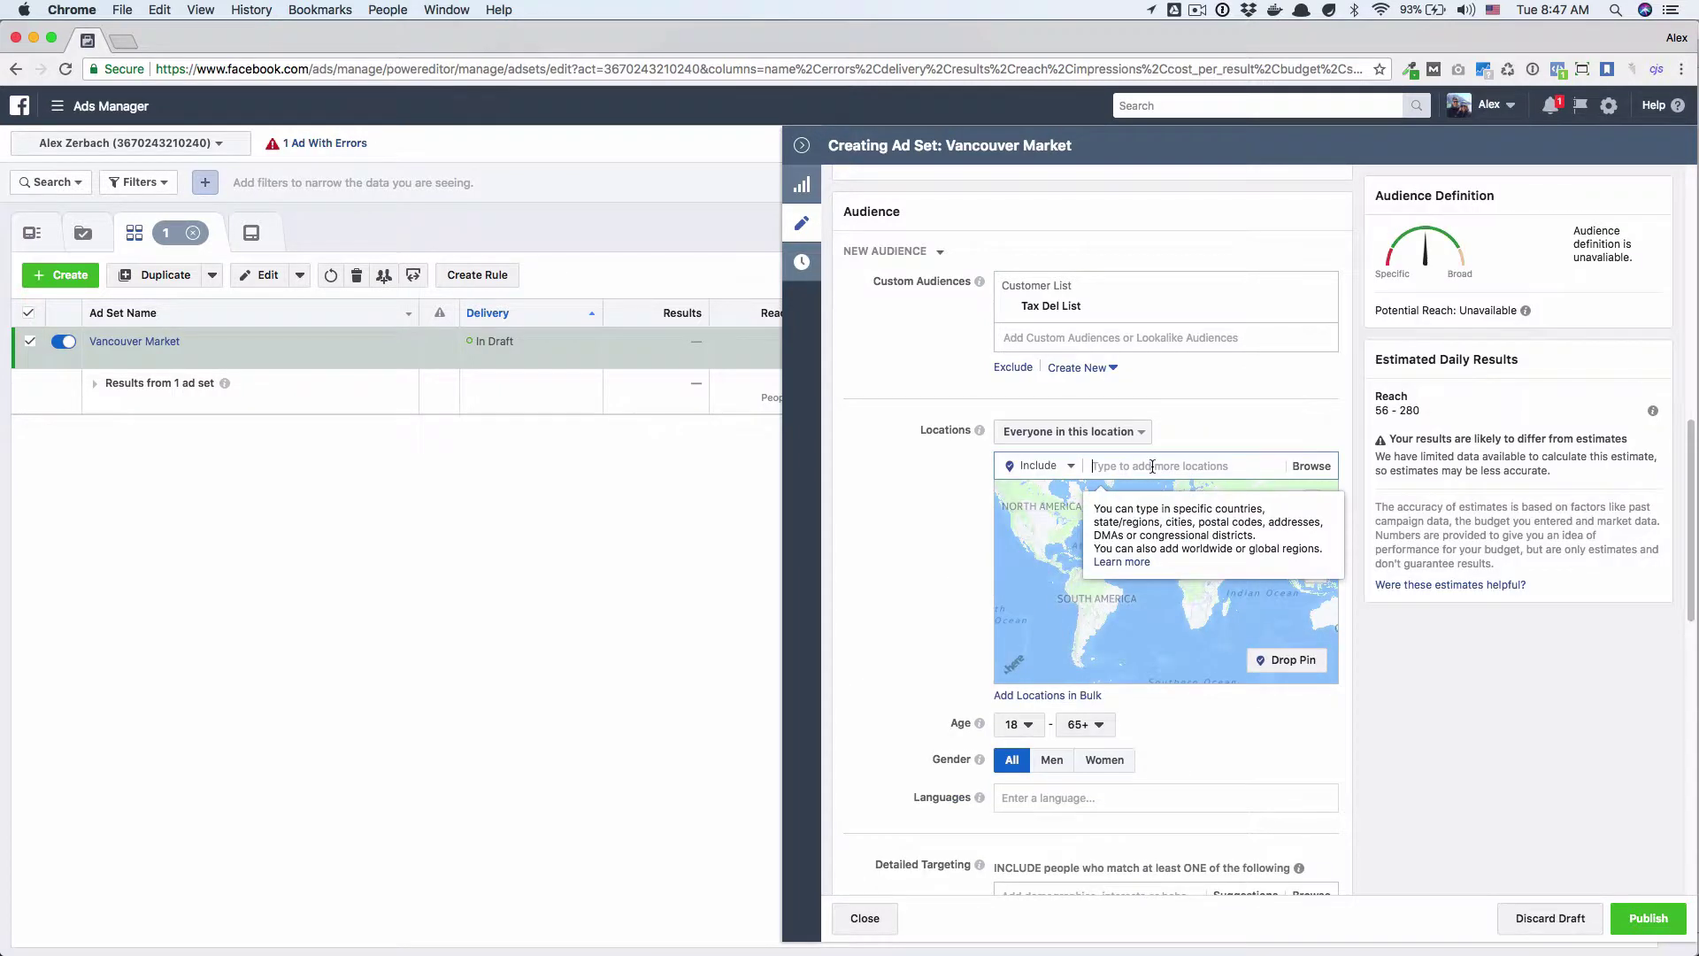
text(vancouver)
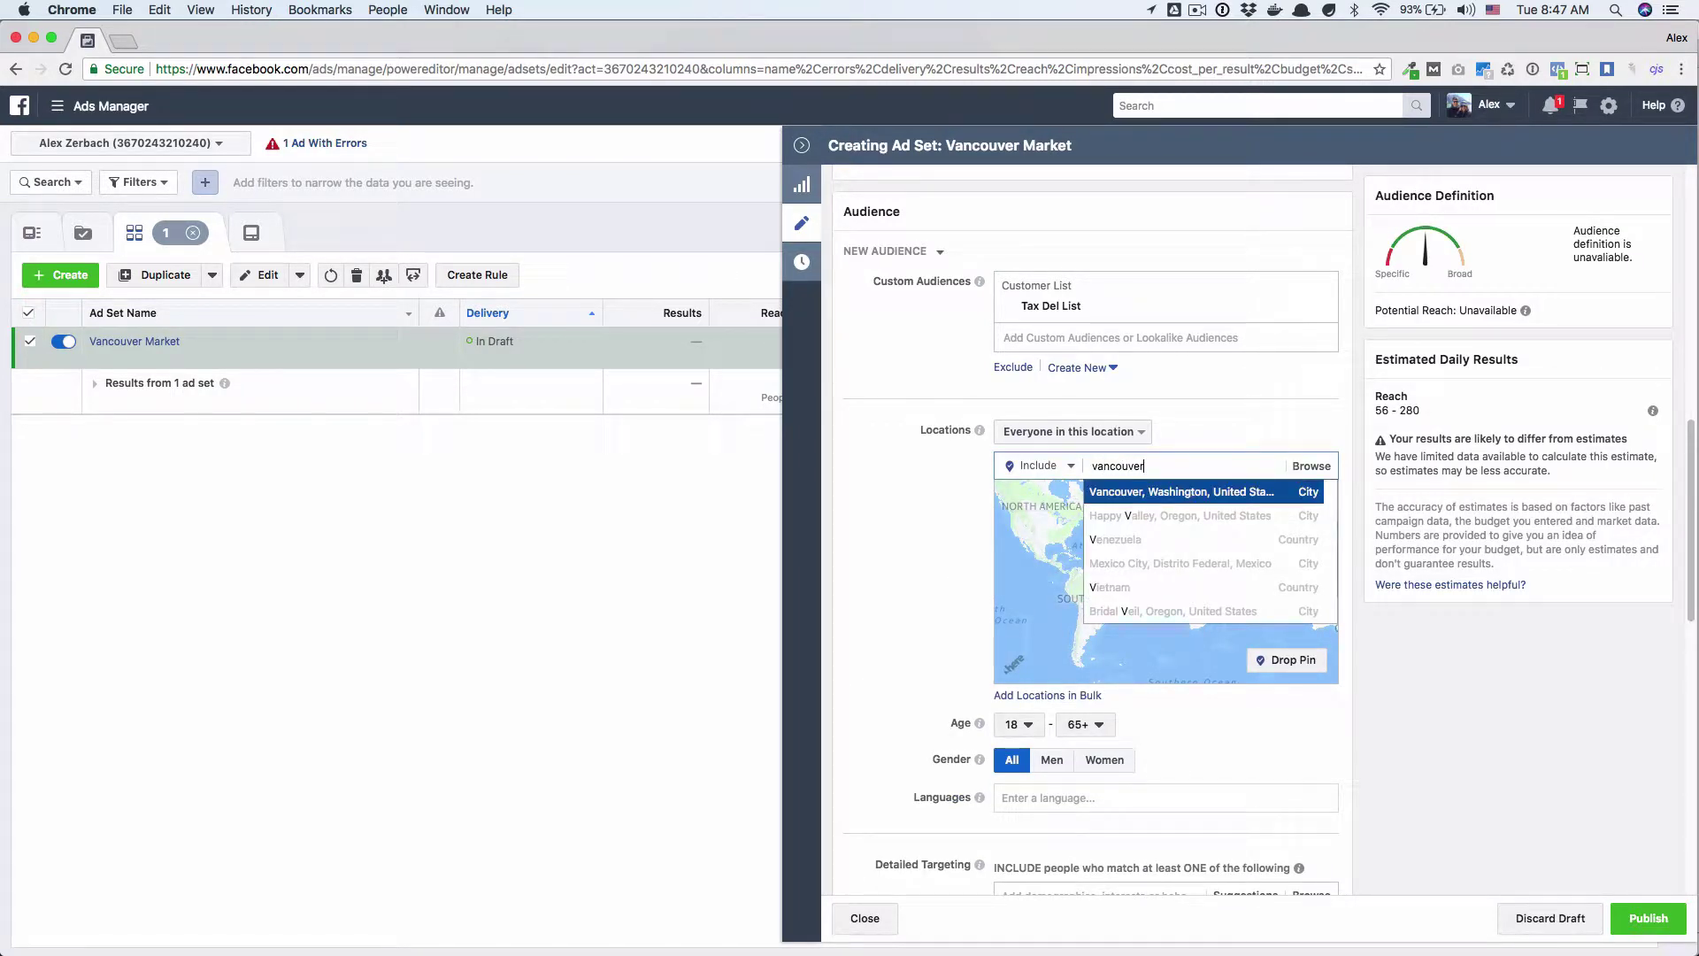
click(1156, 491)
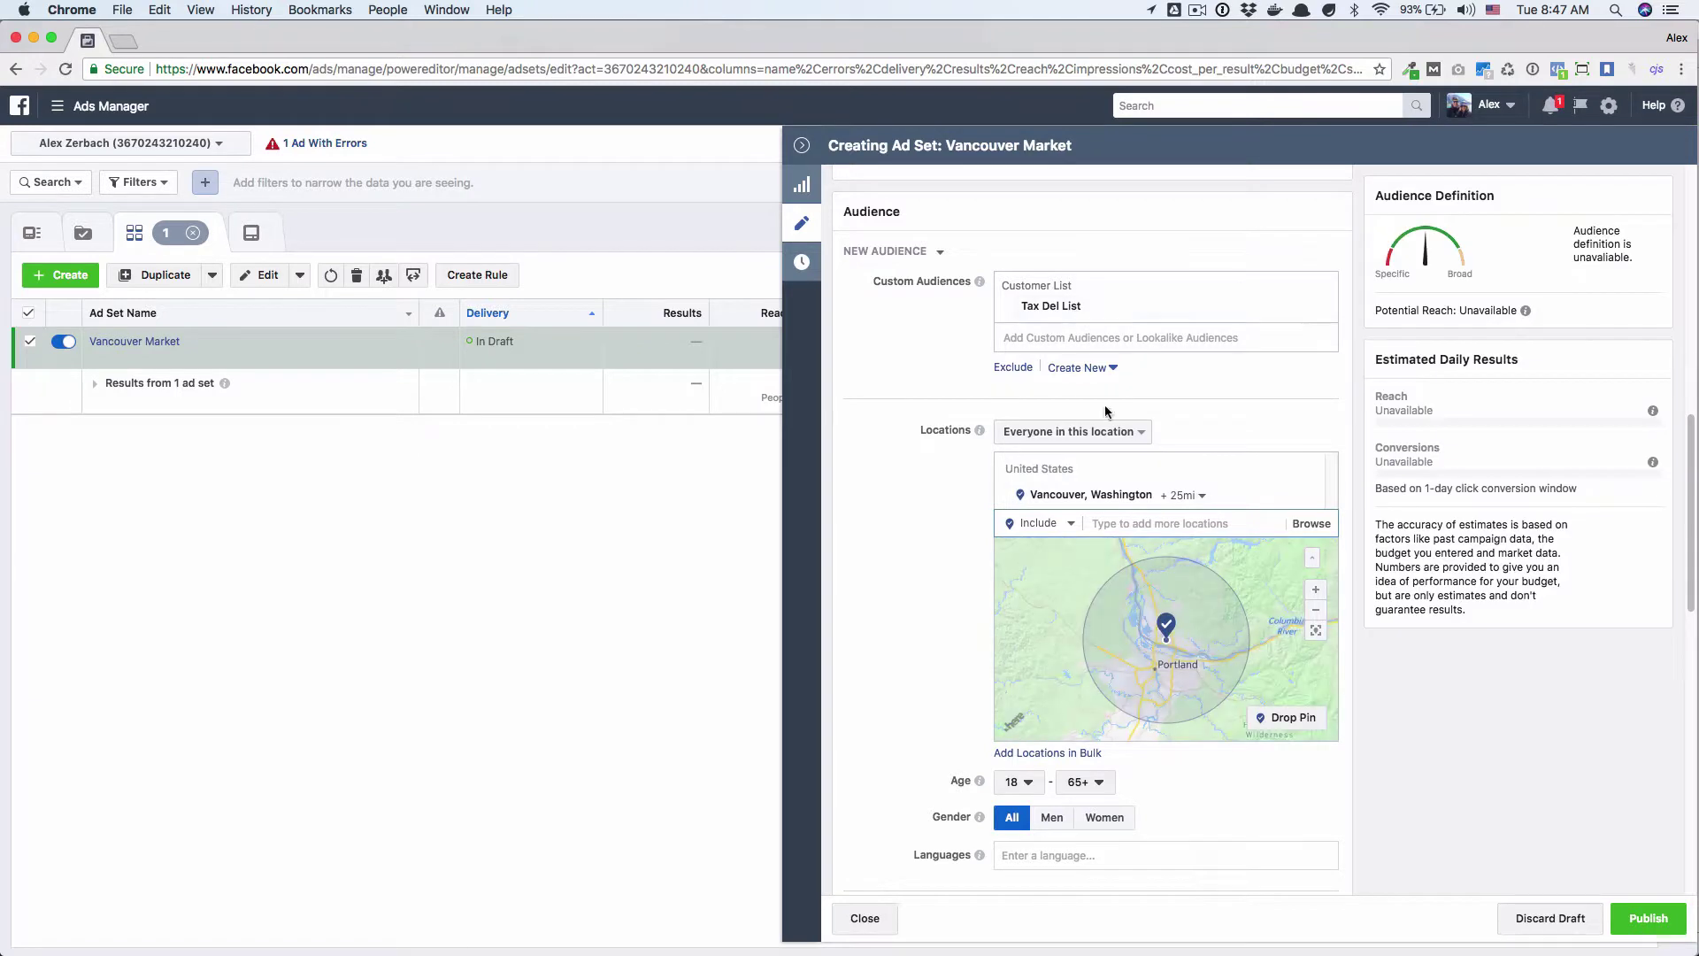
click(1205, 495)
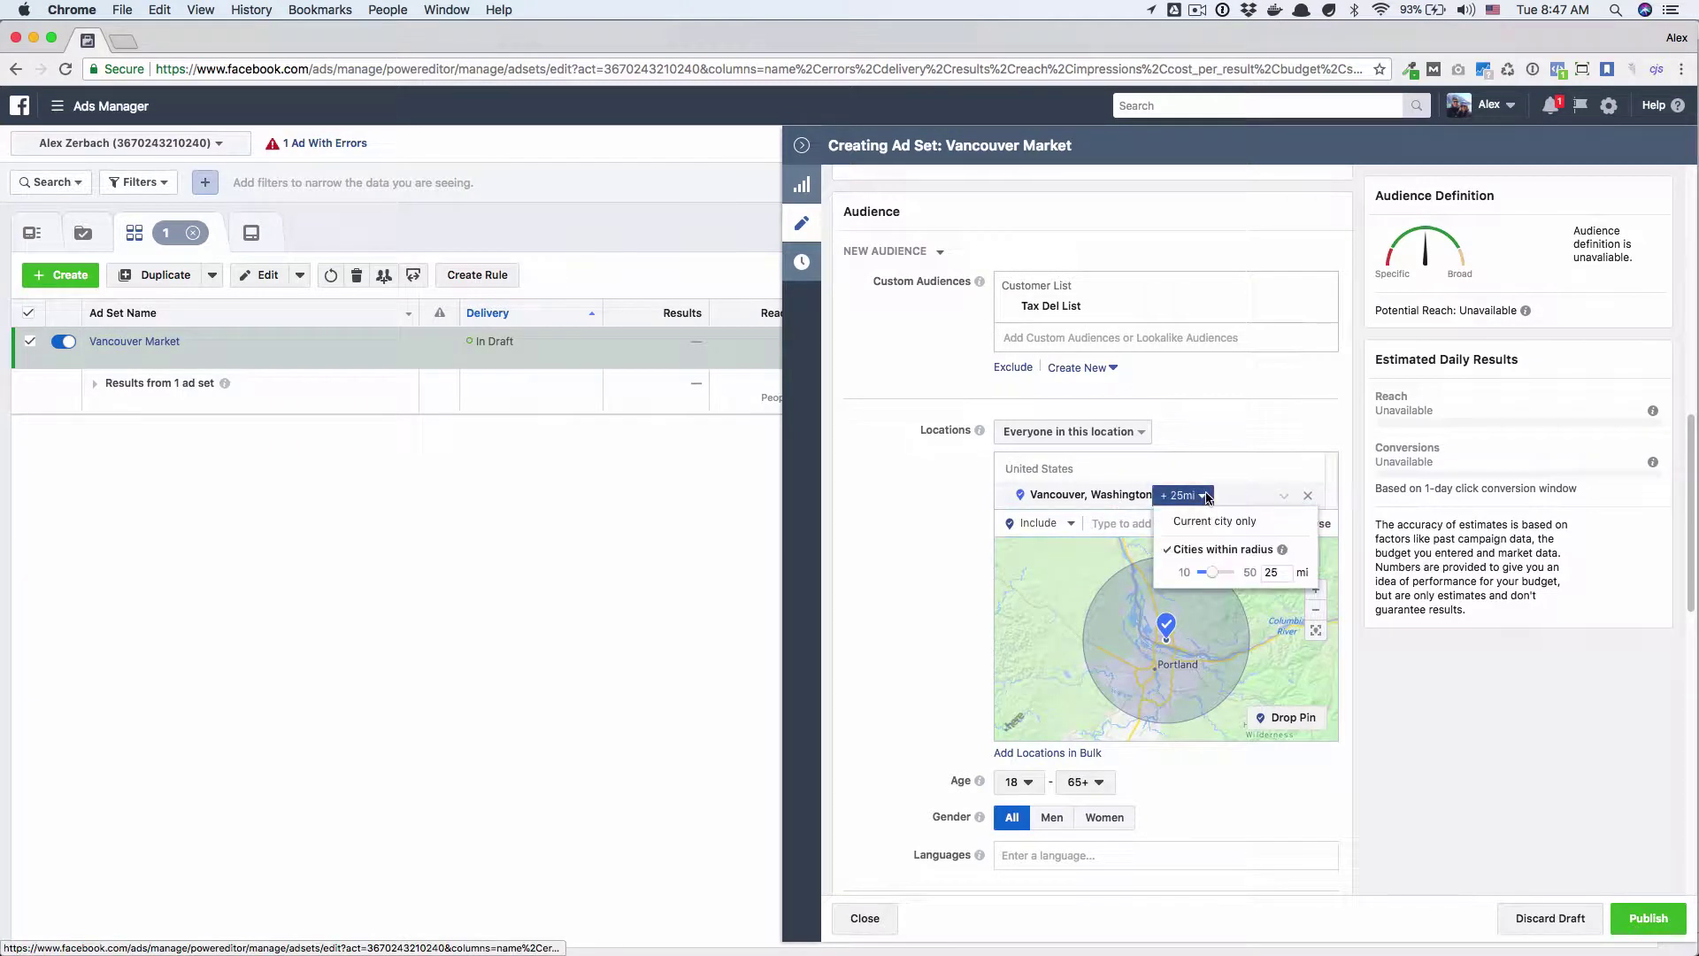
drag(1211, 572, 1244, 572)
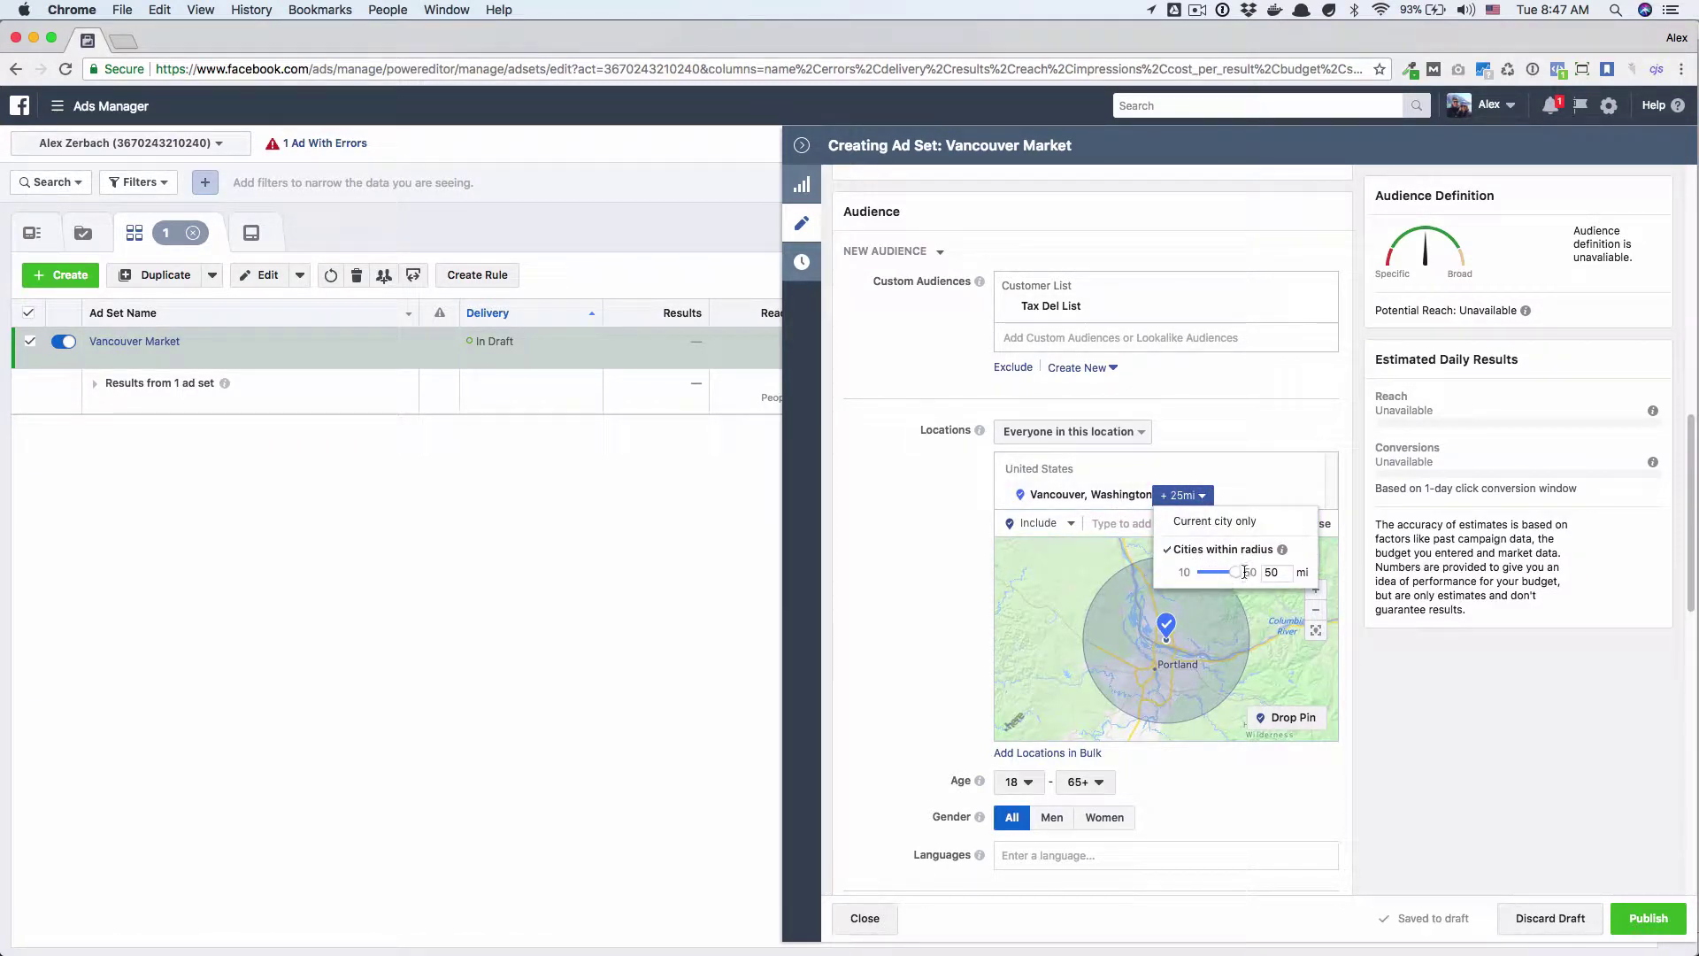
click(1298, 595)
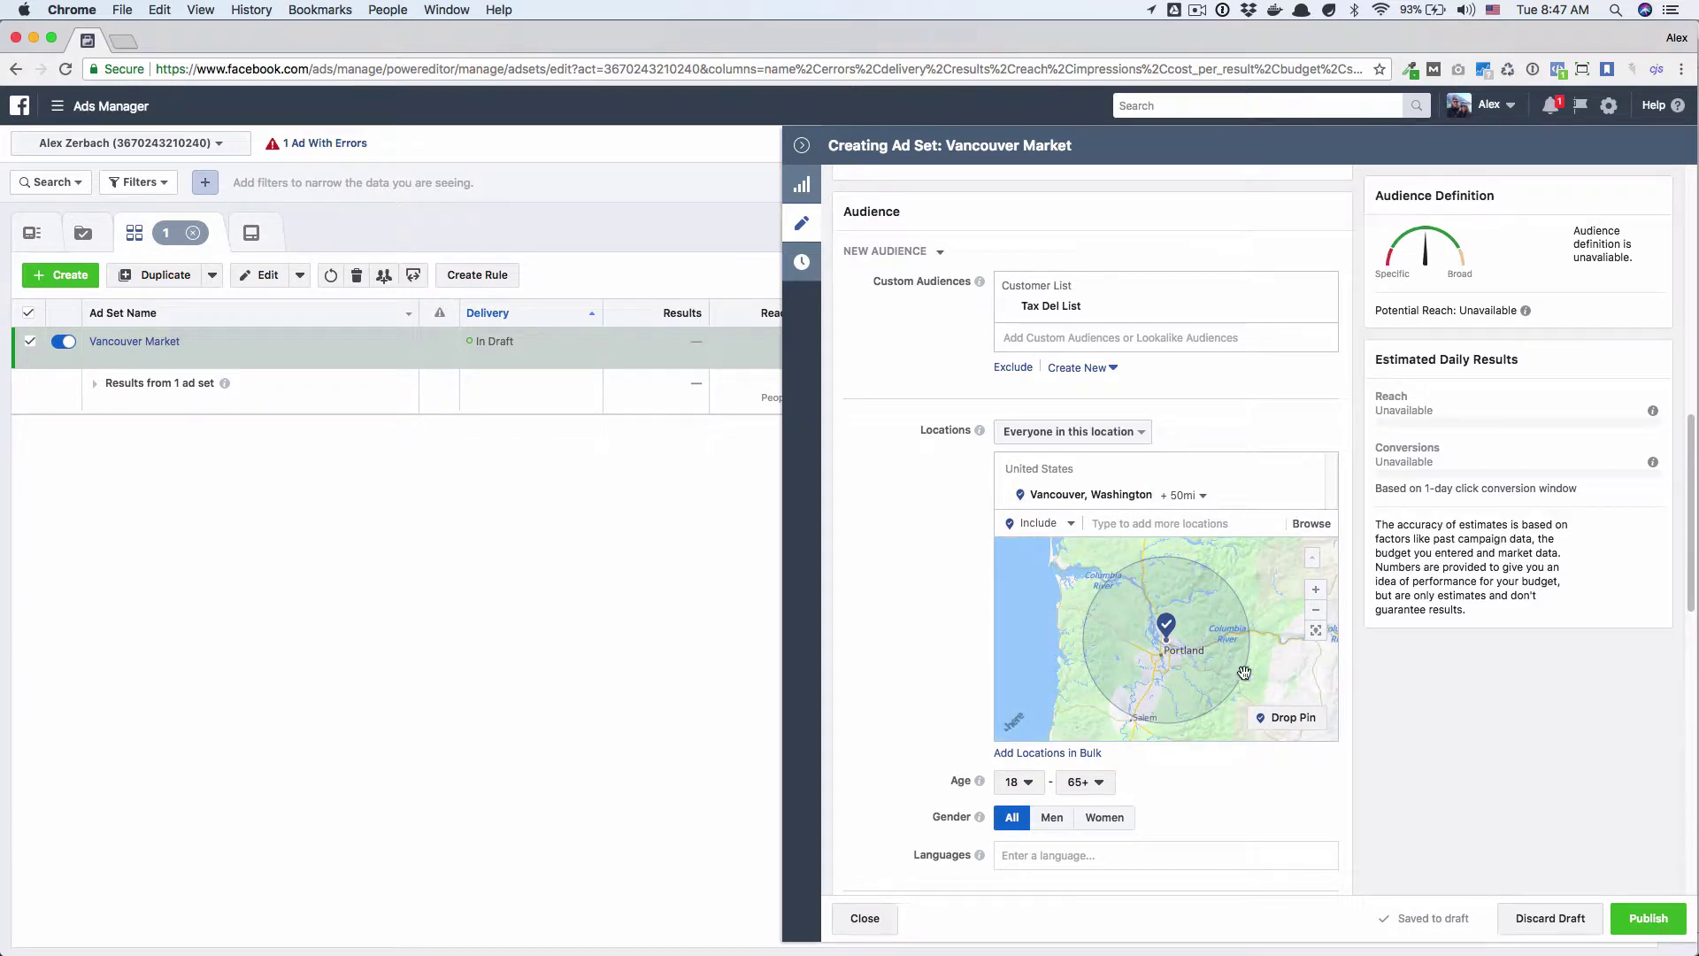
Set the audience's minimum age to 30.
scroll(926, 677, down, 3)
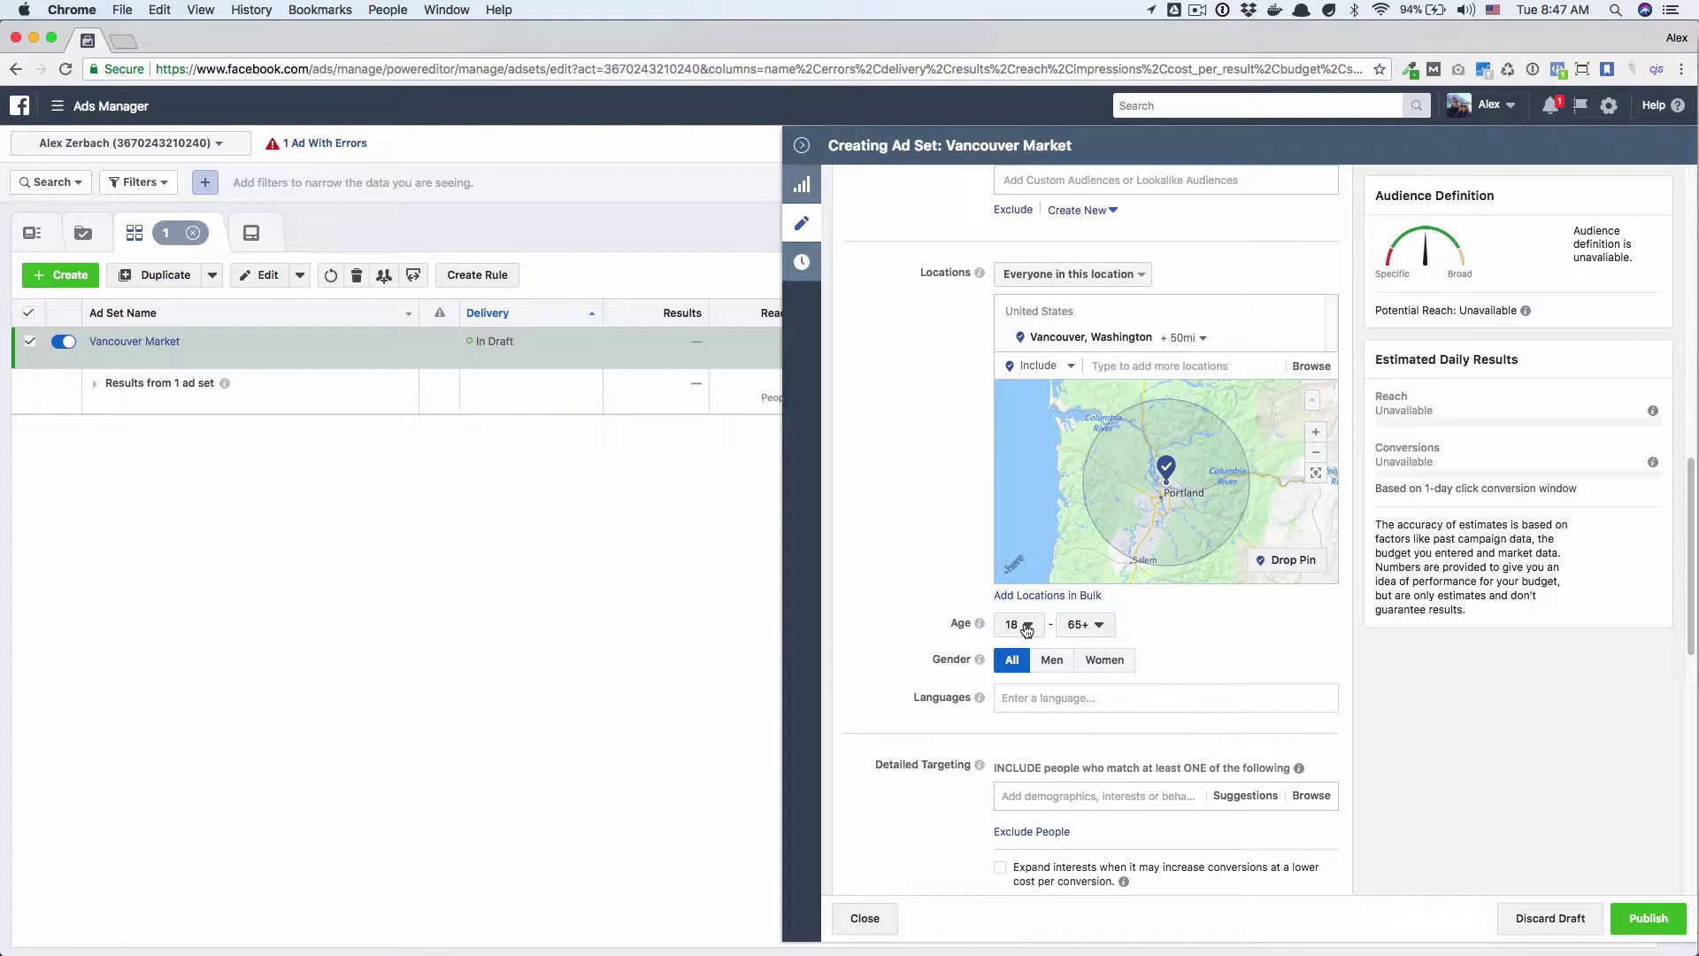
click(1026, 629)
scroll(1029, 823, down, 3)
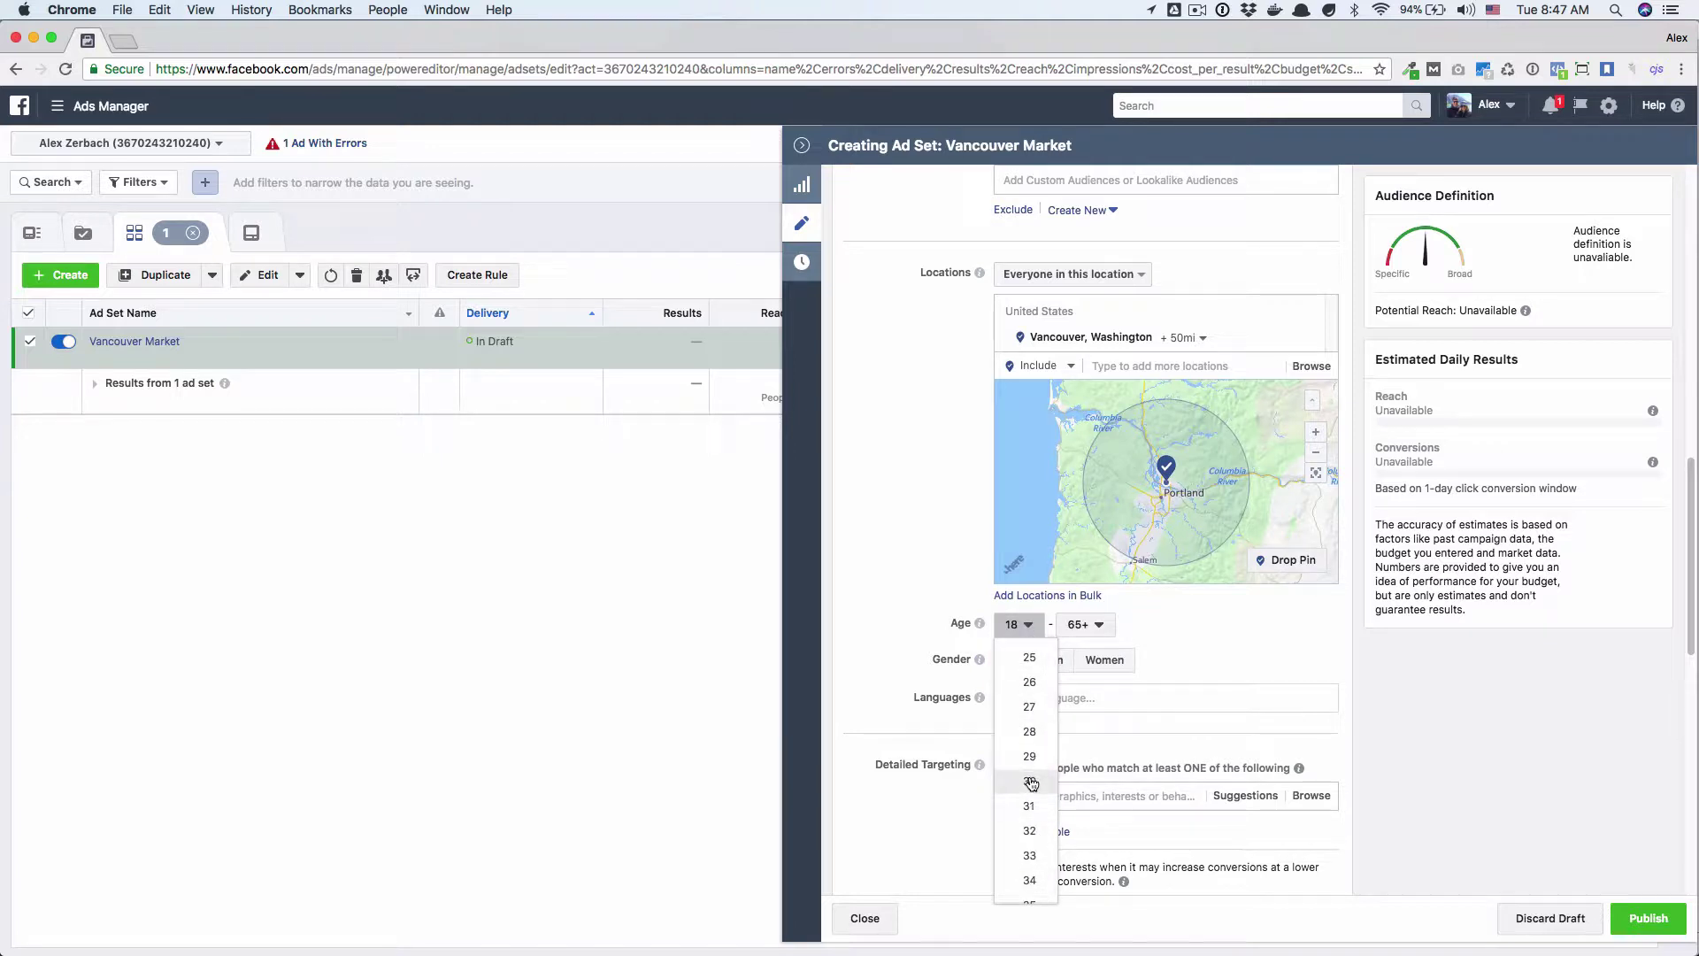
click(1022, 780)
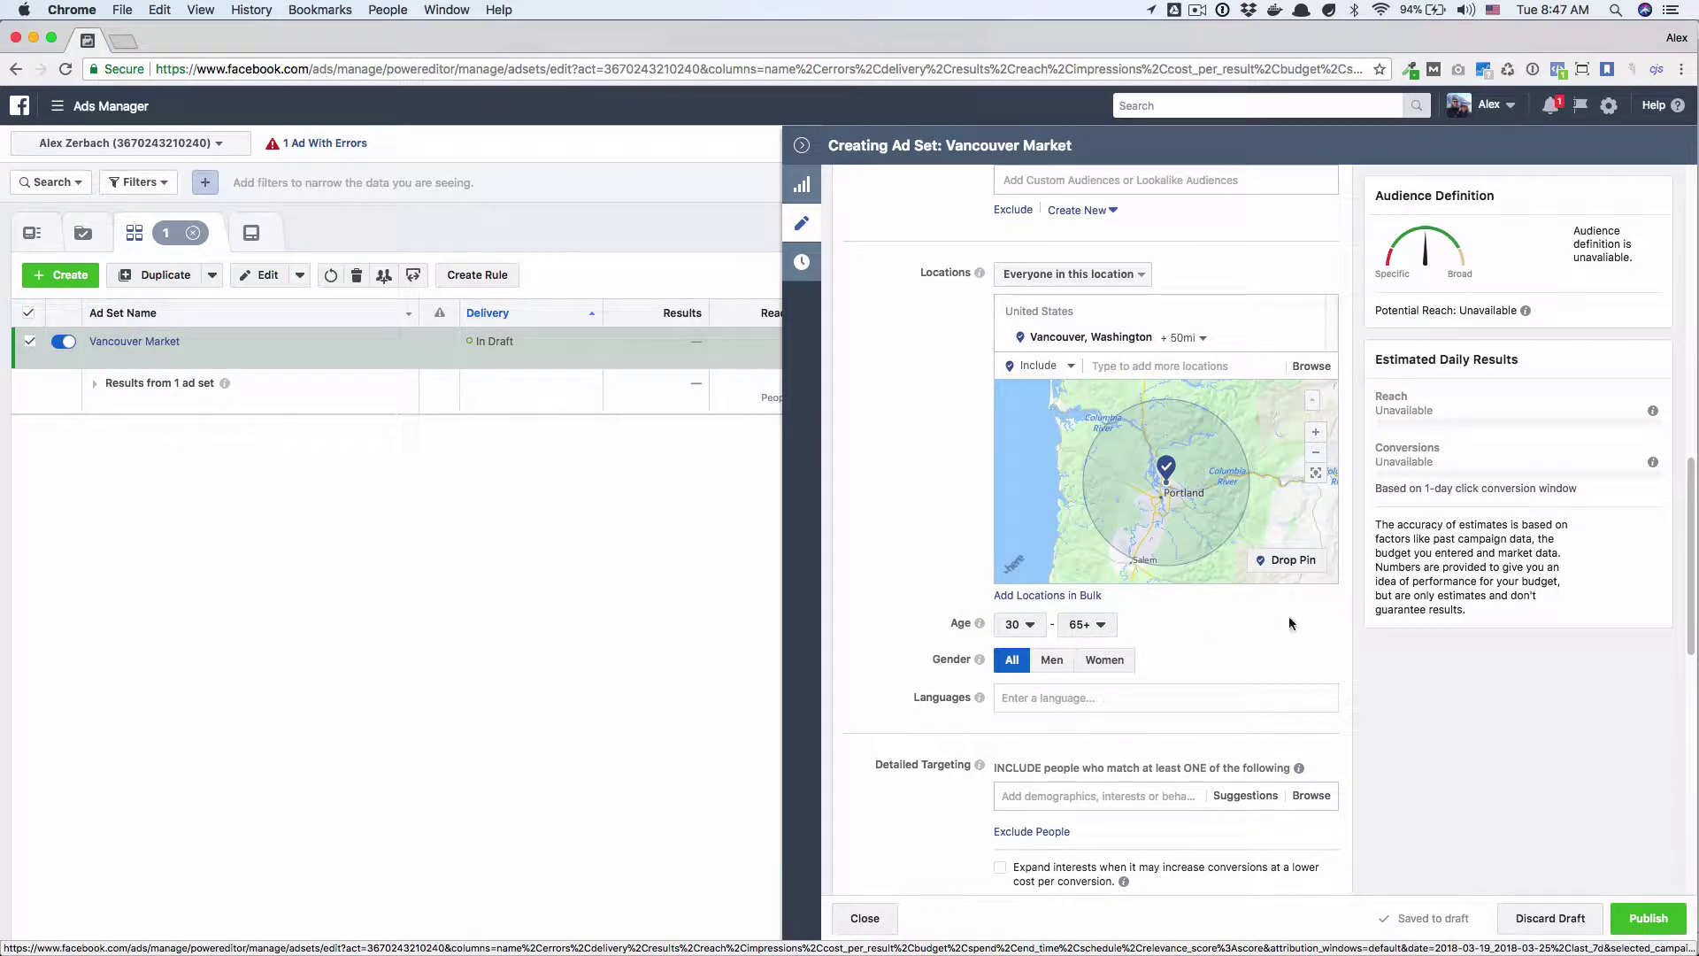
Review the detailed targeting and connection options alongside the chosen custom audience, location and age settings.
scroll(1292, 614, down, 3)
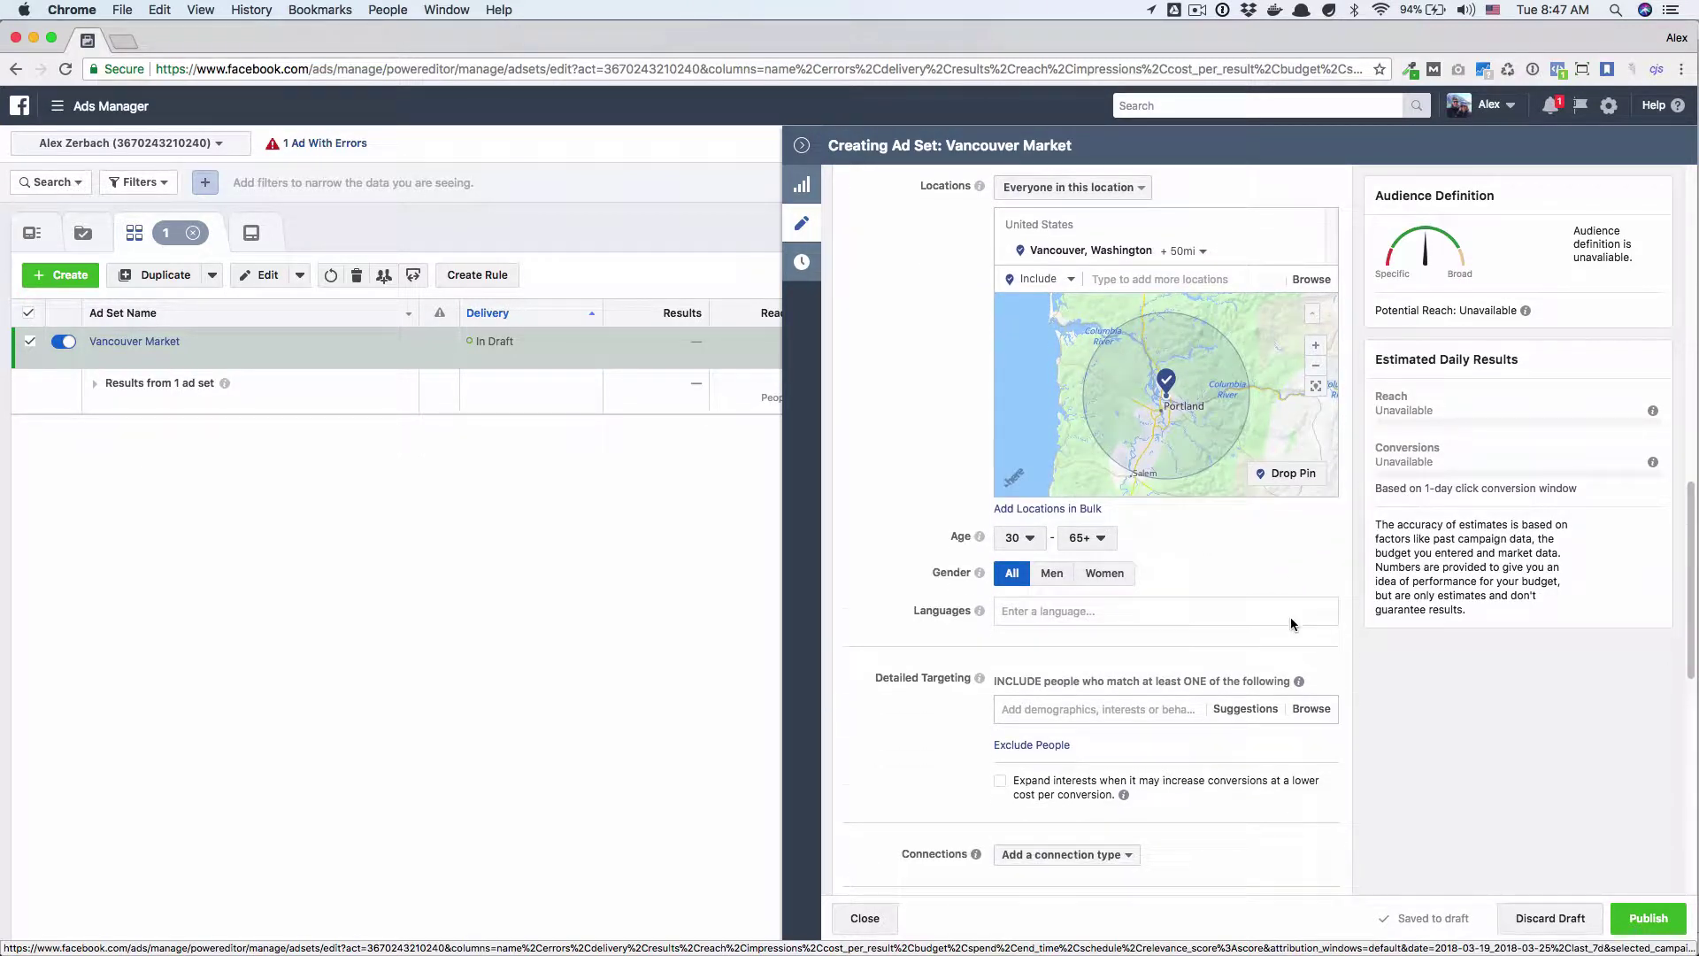
scroll(1154, 650, down, 3)
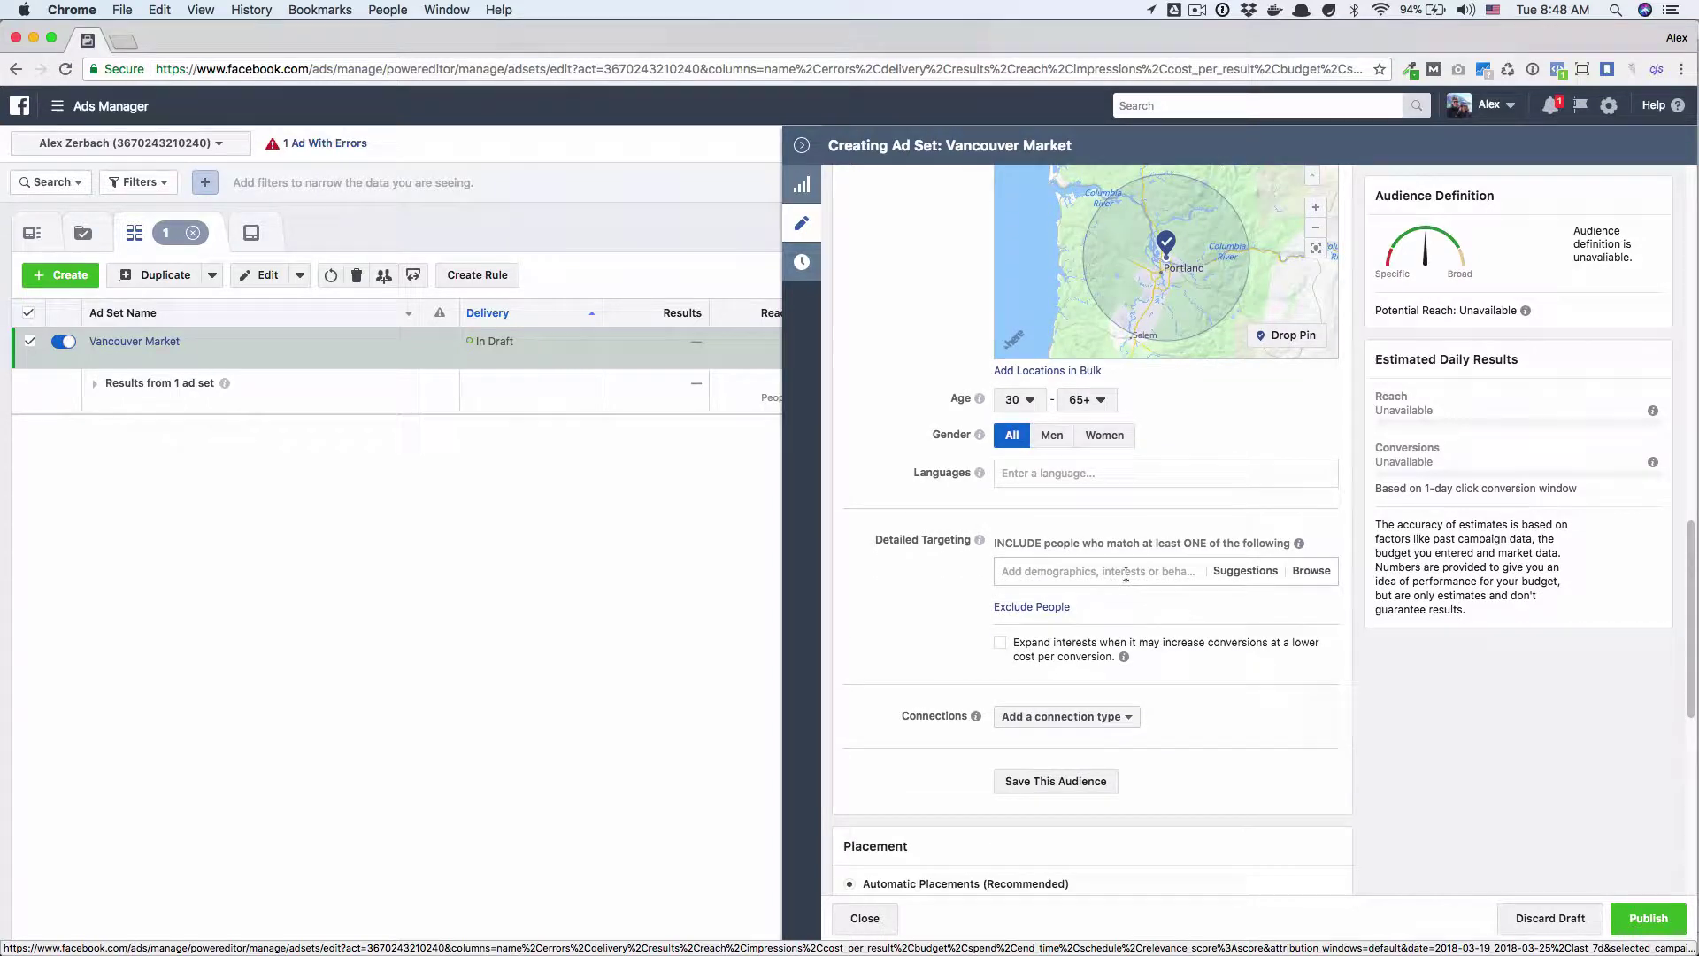
click(1126, 572)
scroll(1079, 576, up, 8)
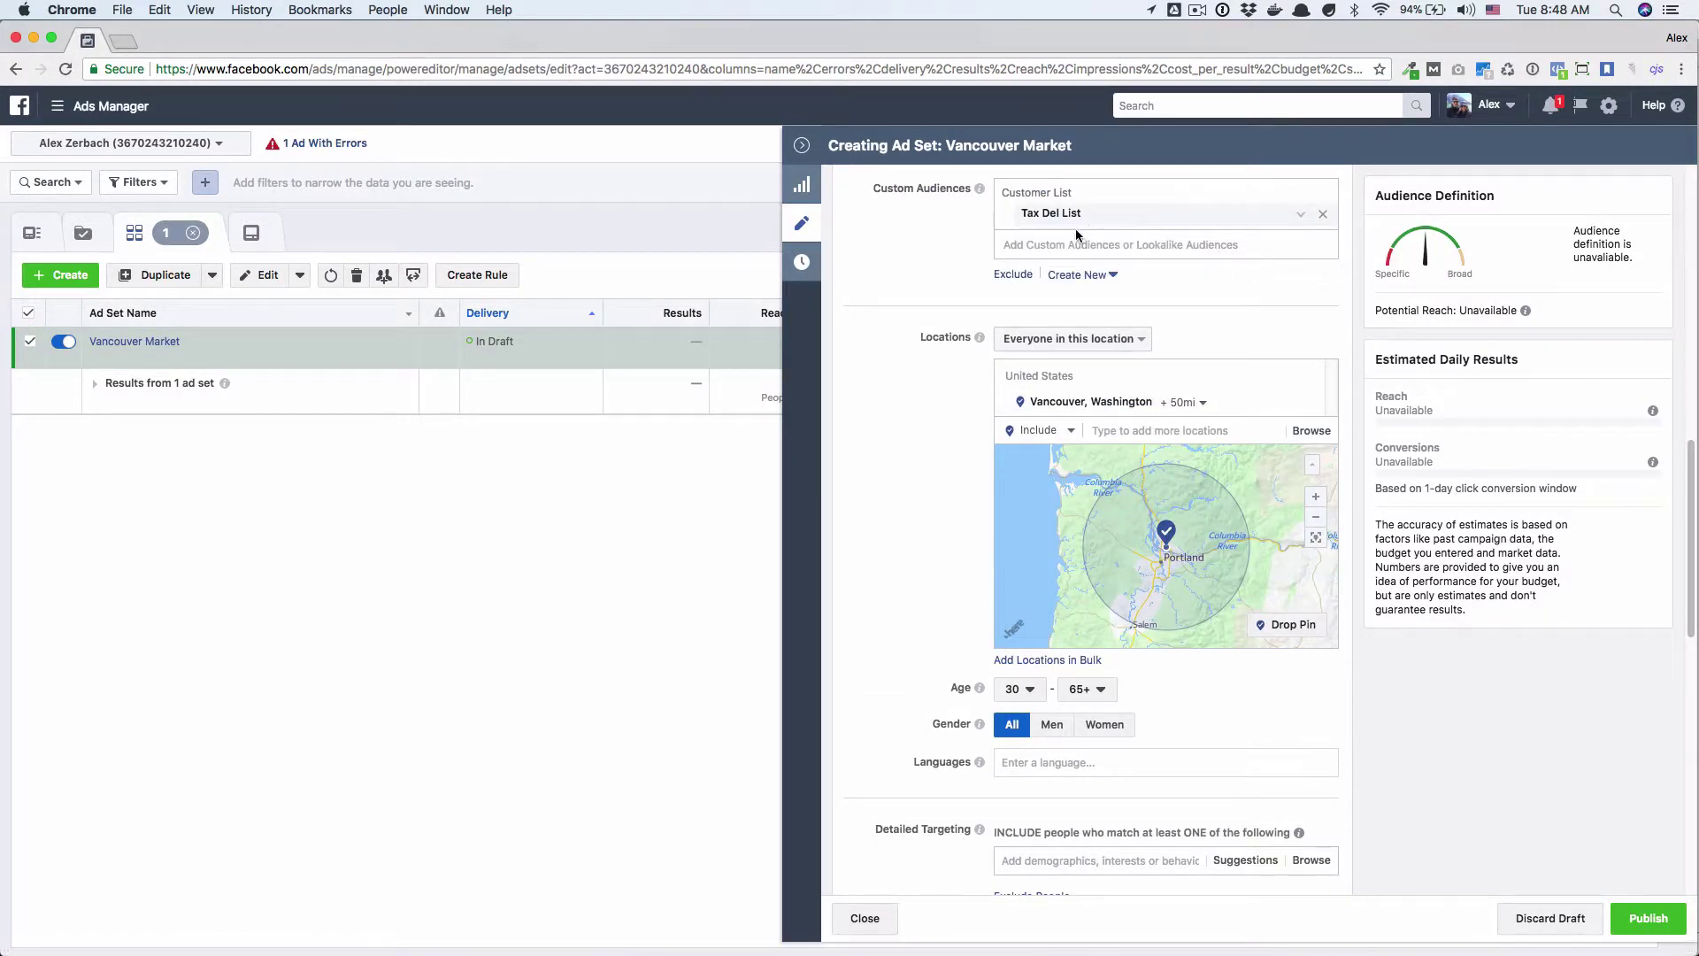
scroll(1038, 424, down, 4)
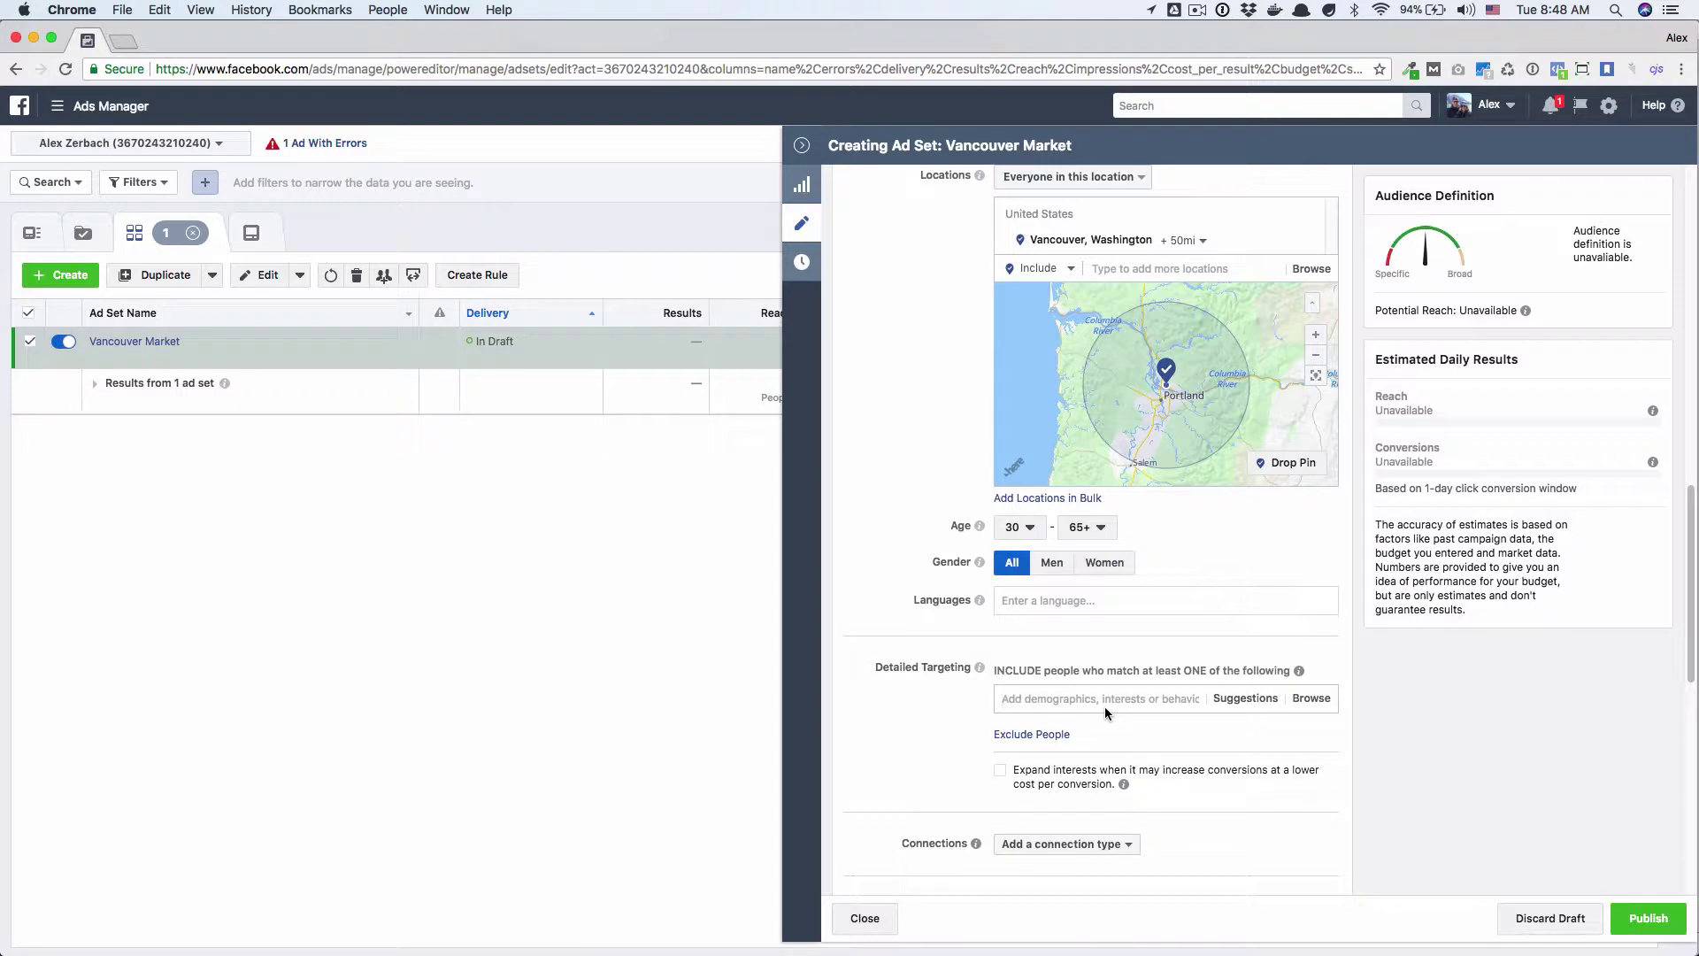
scroll(1106, 708, down, 1)
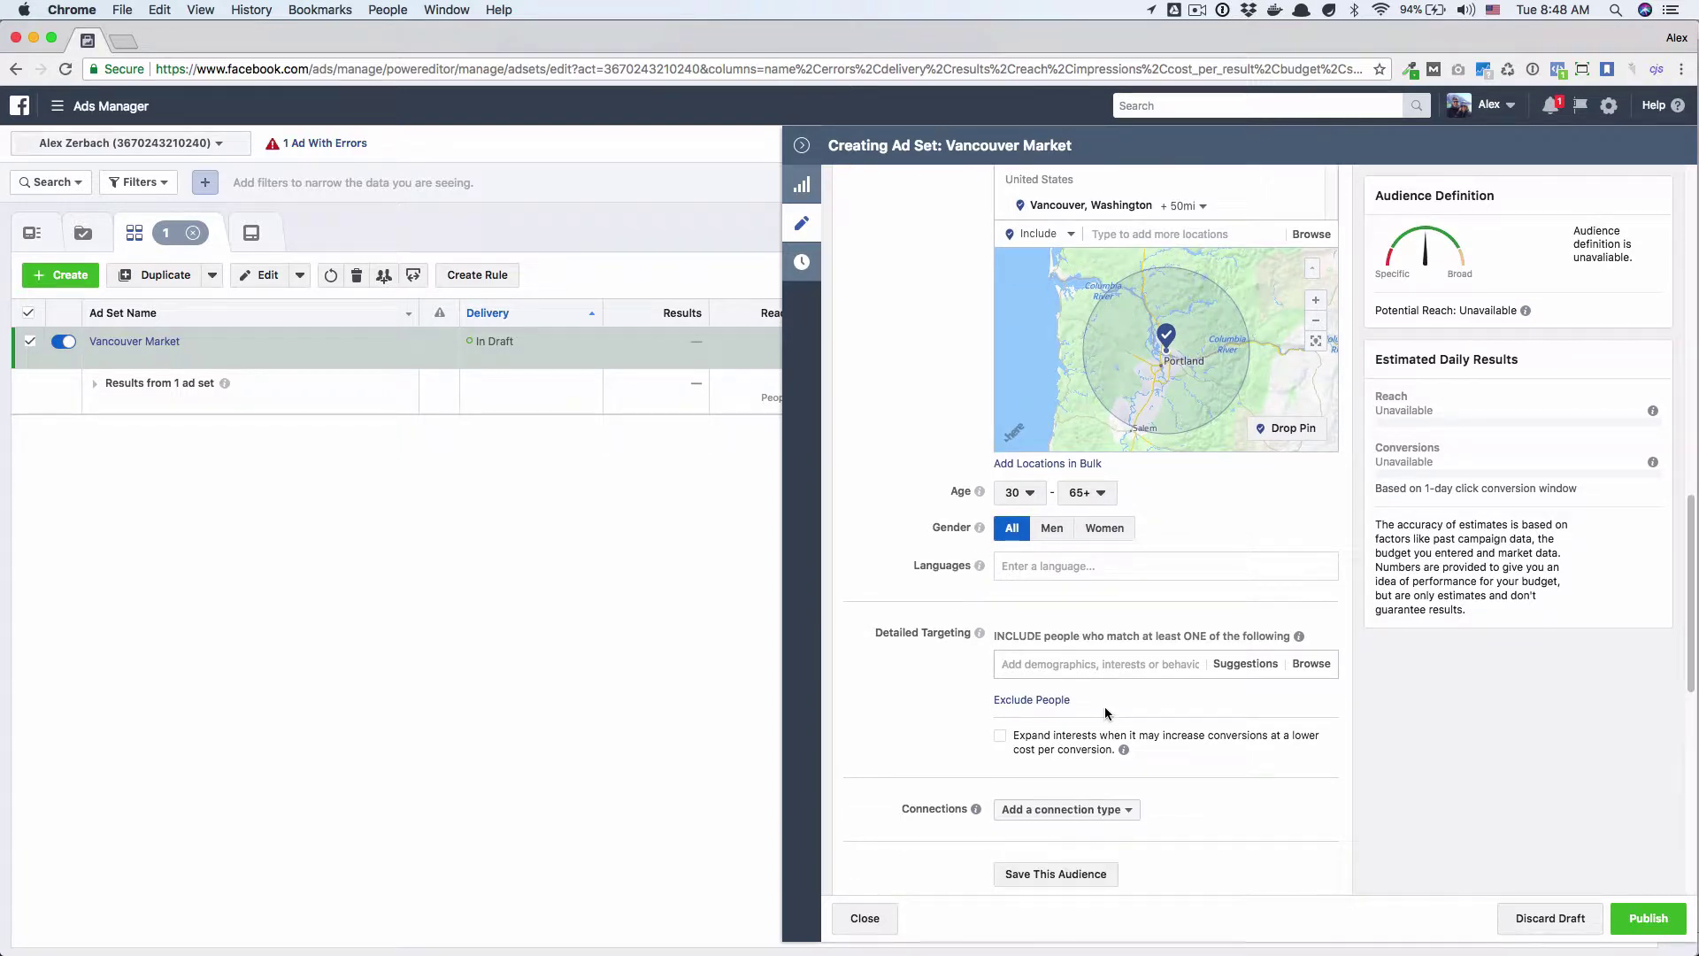
scroll(1105, 713, down, 1)
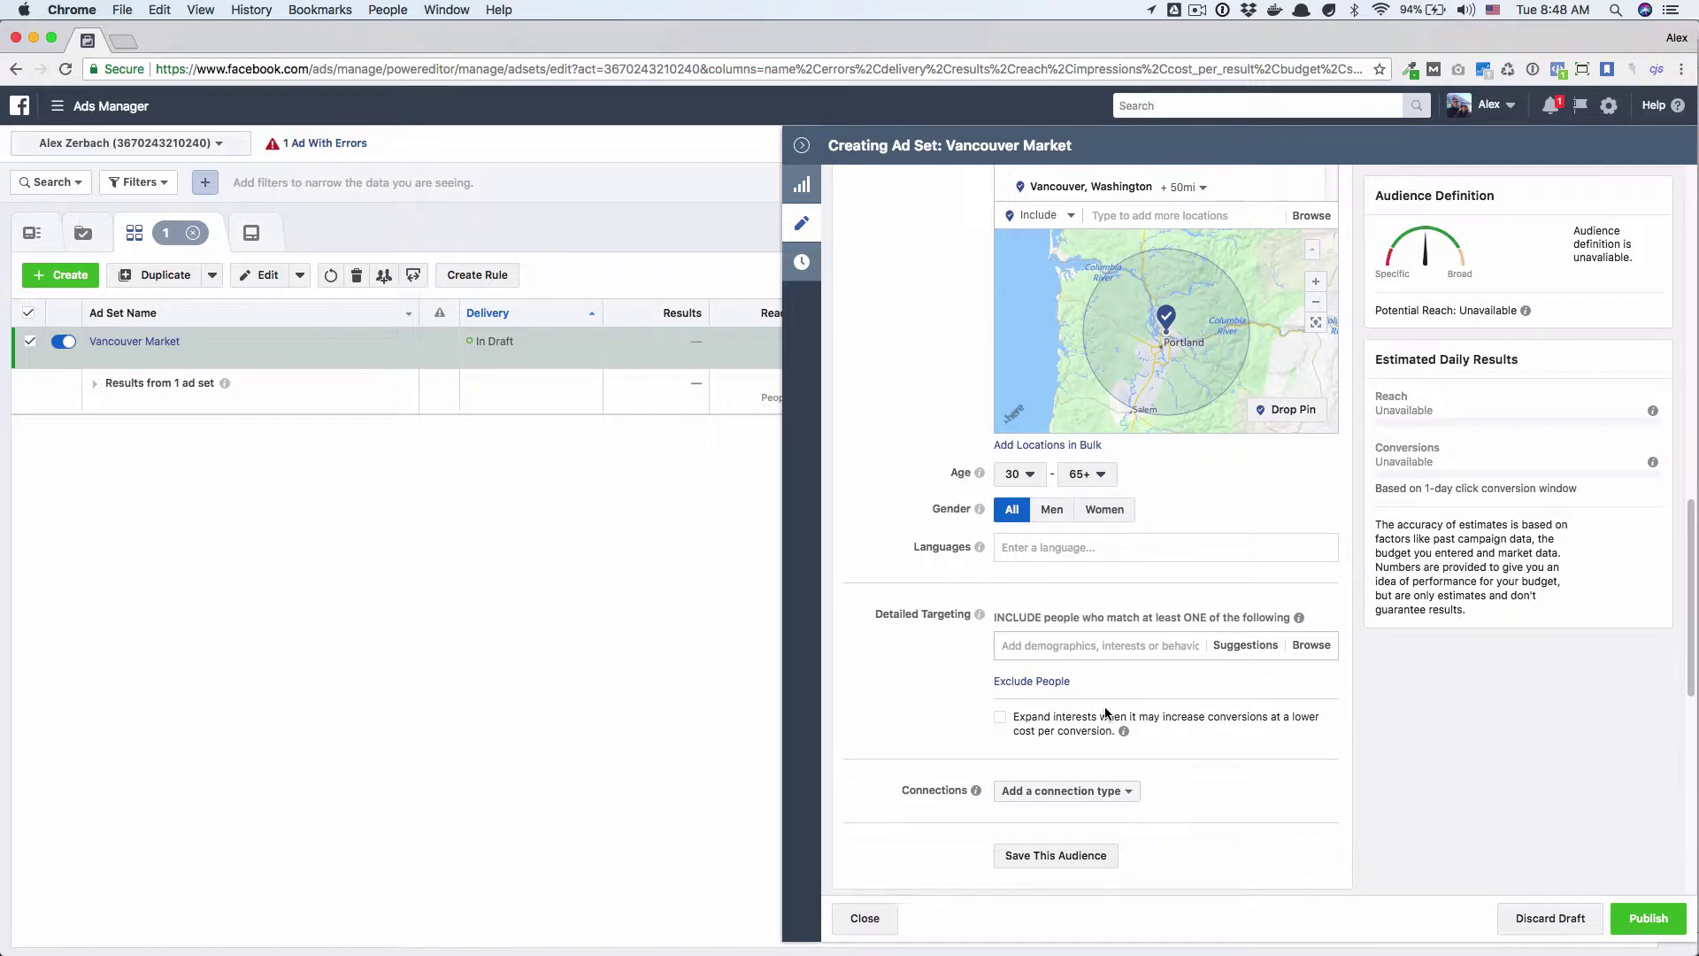
scroll(1105, 713, down, 1)
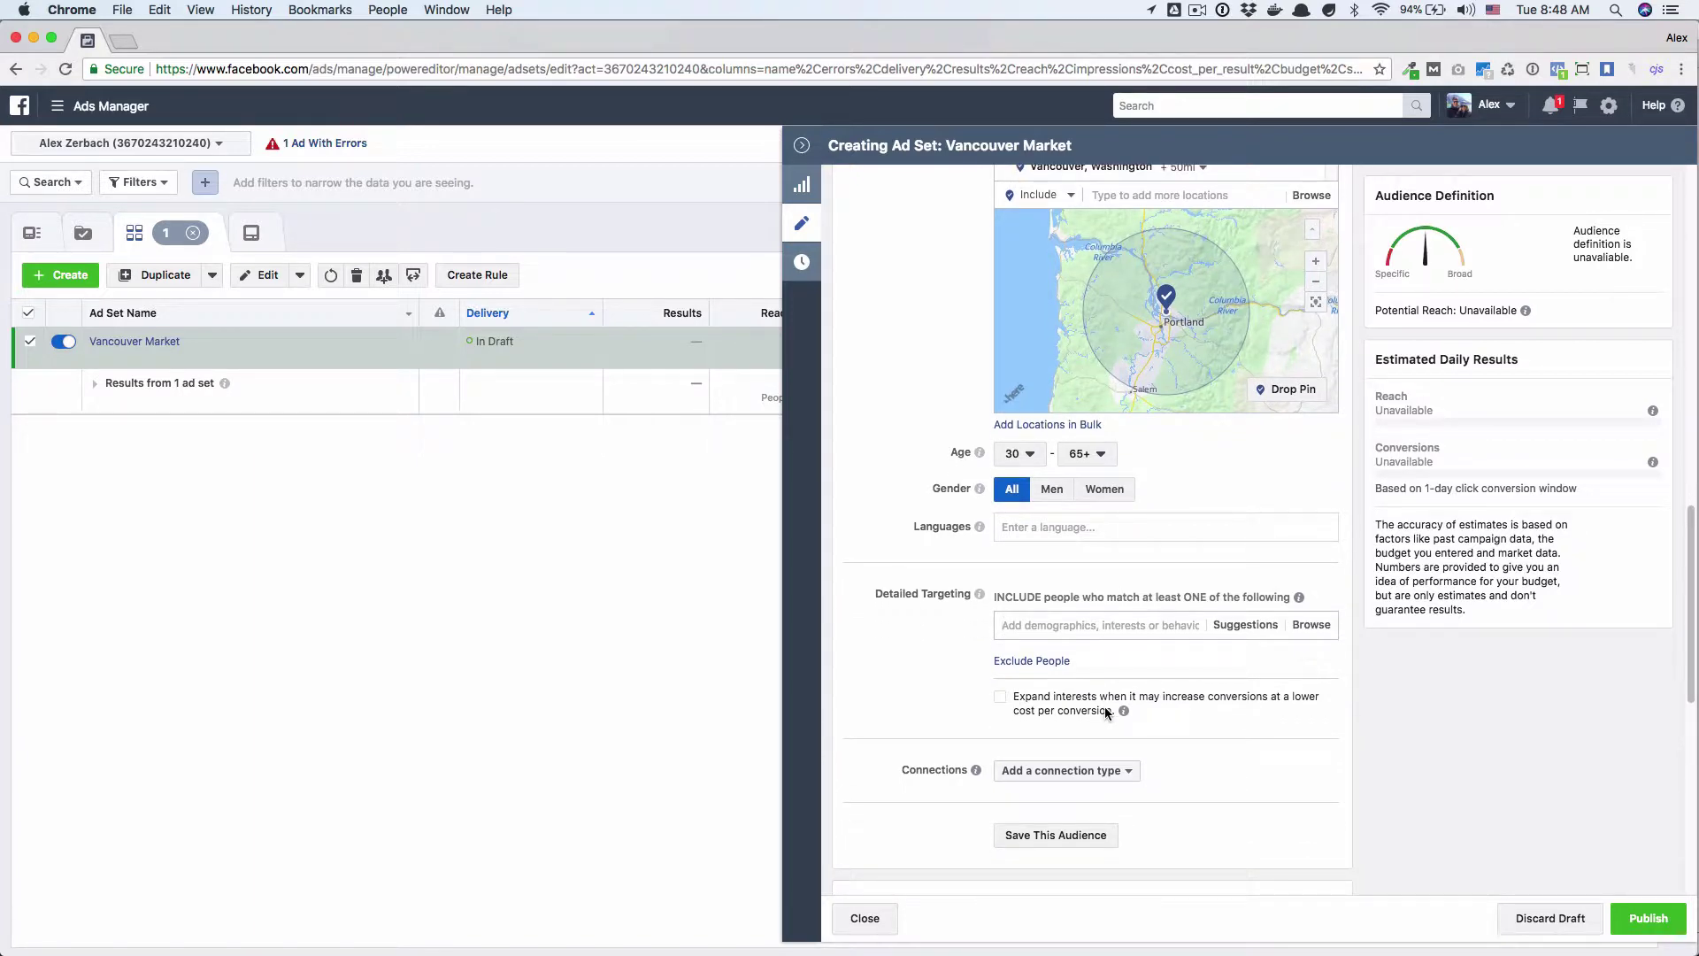
scroll(1104, 706, down, 1)
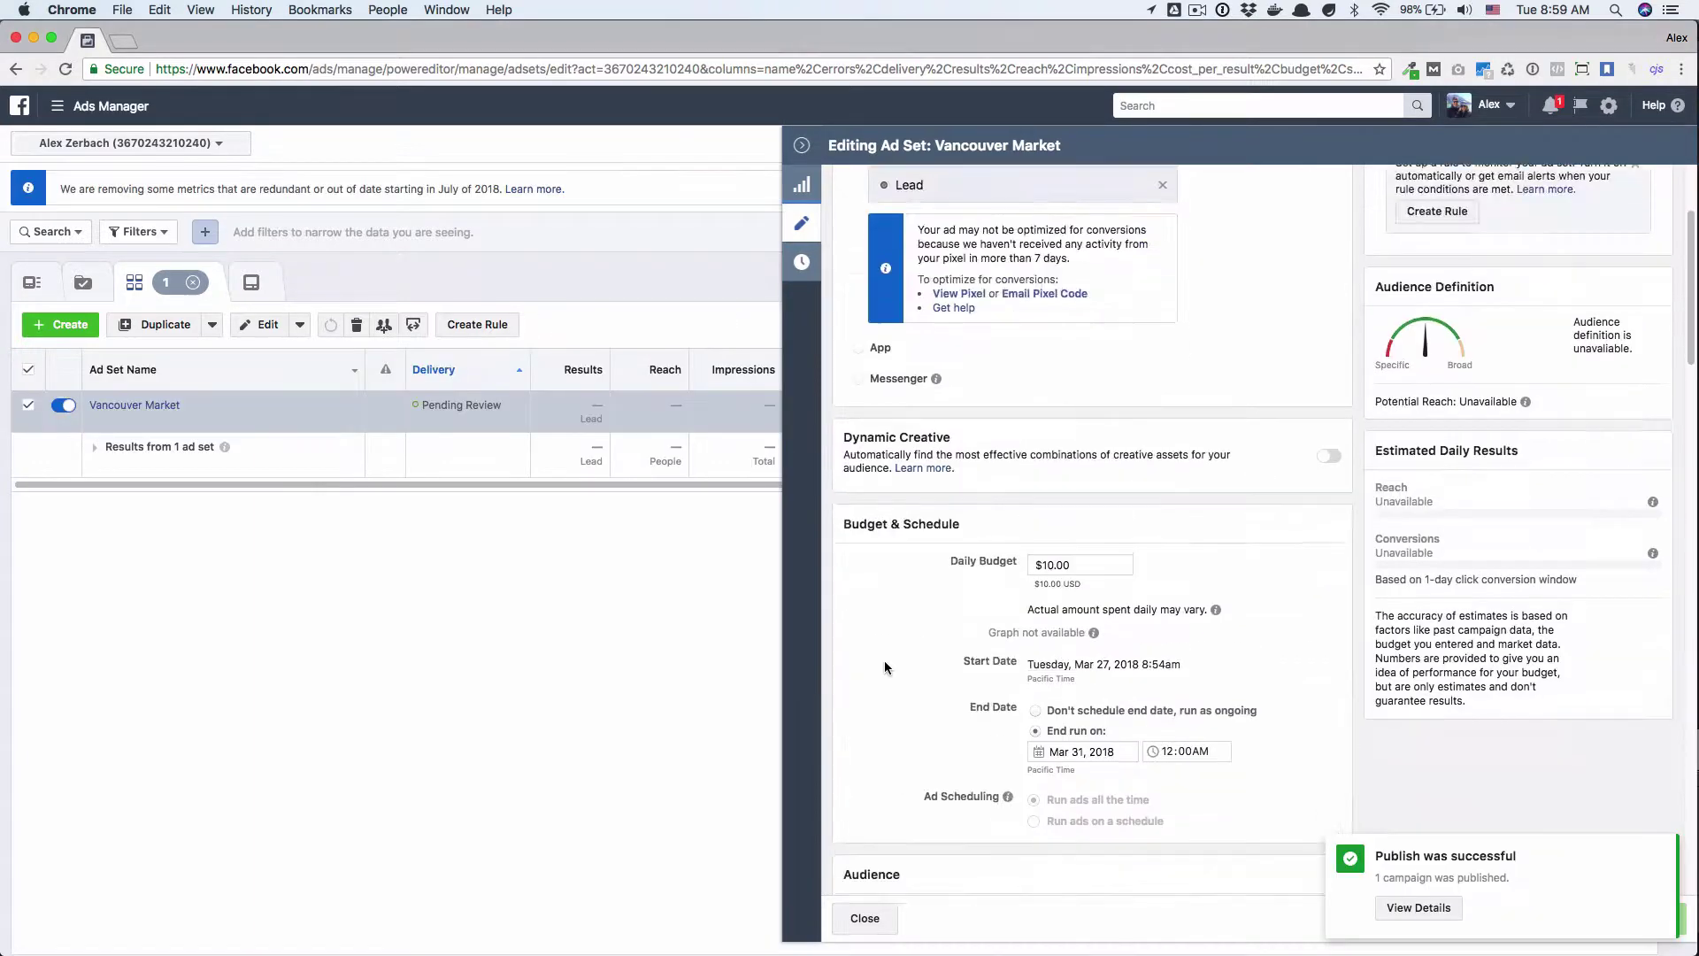
Remove the Tax Del List from the published Vancouver Market ad set's custom audiences.
scroll(884, 660, down, 10)
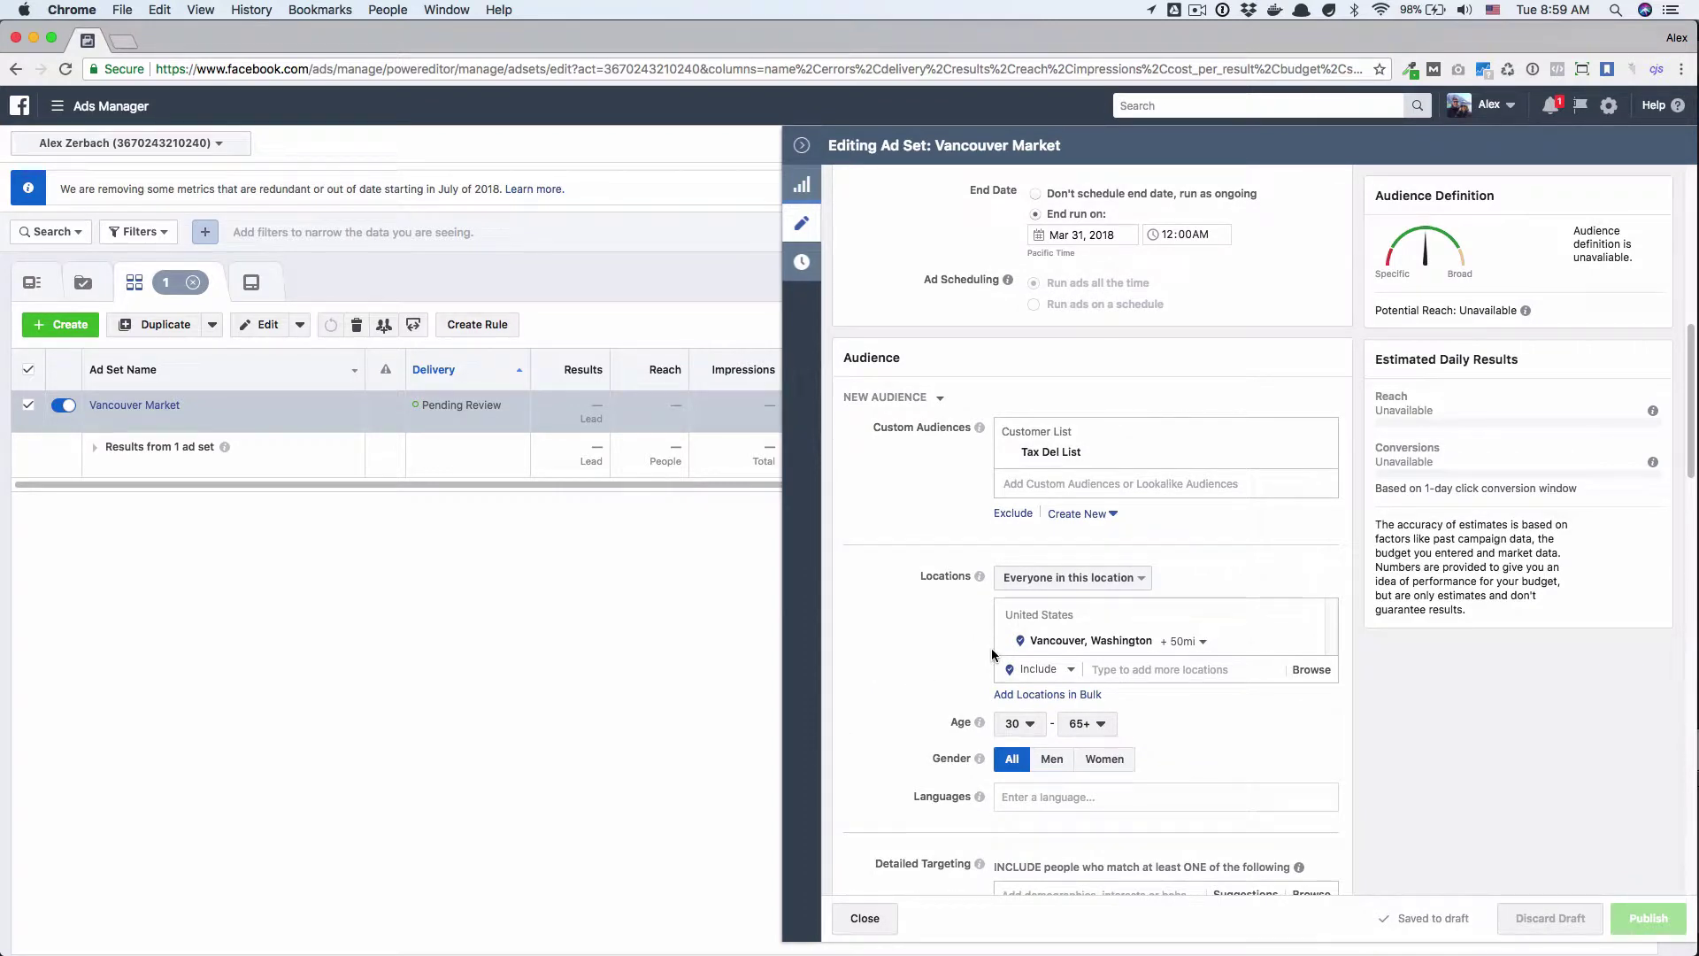
click(1083, 453)
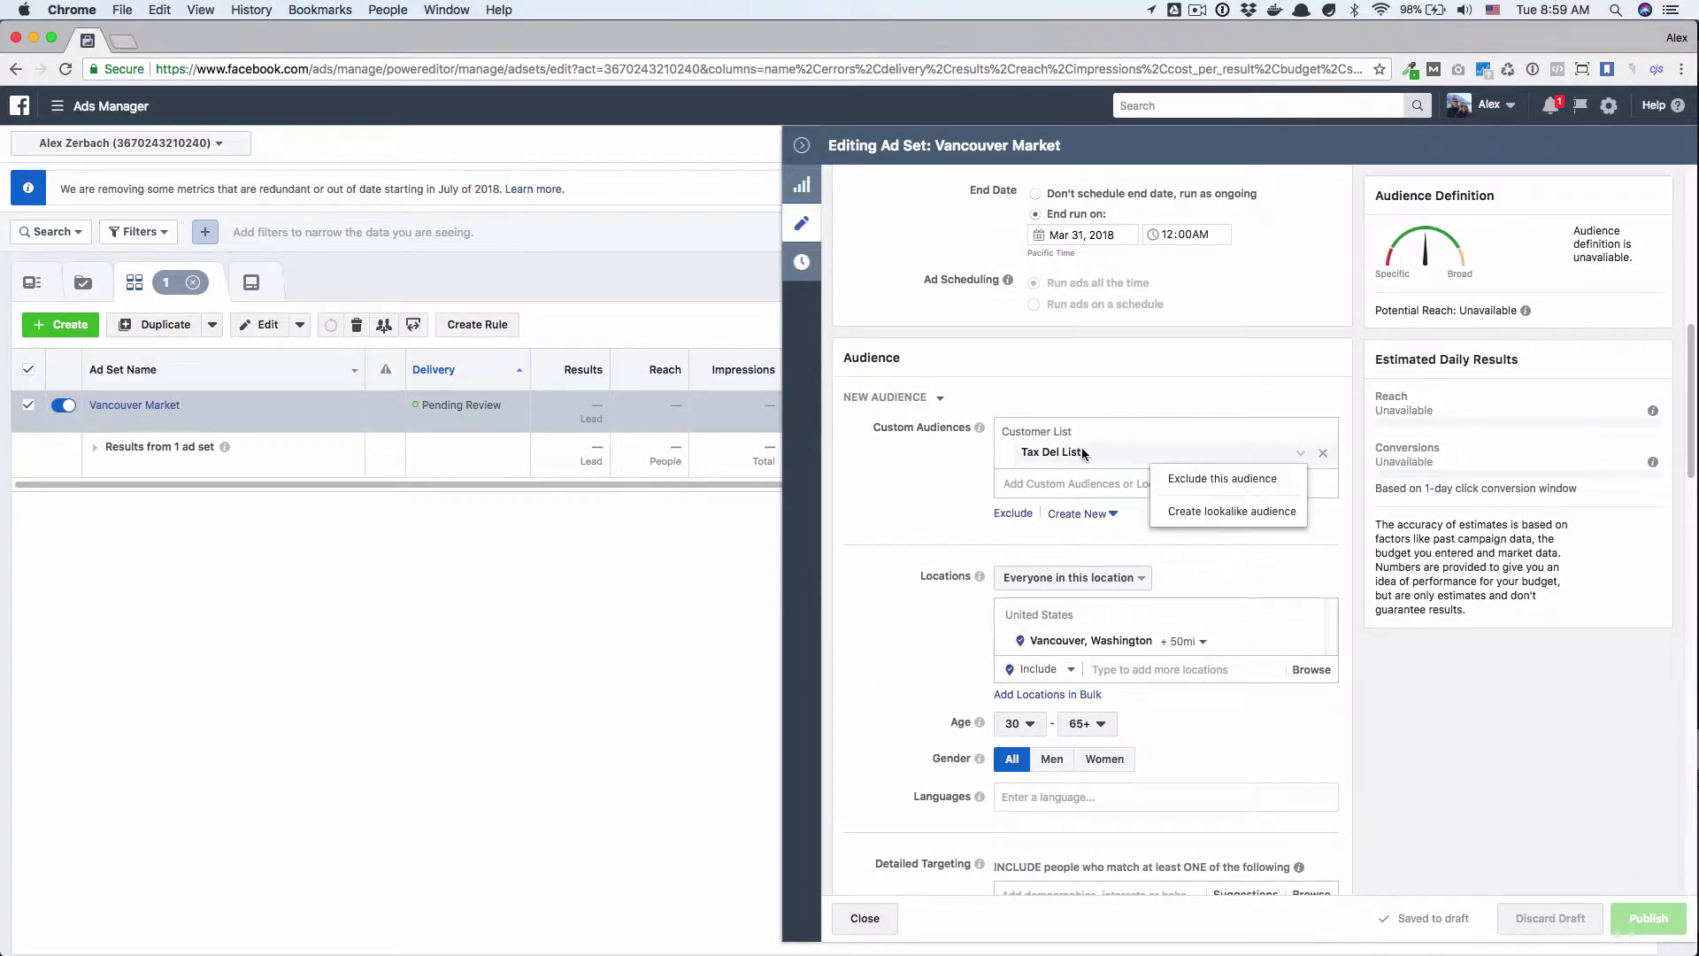
click(1327, 453)
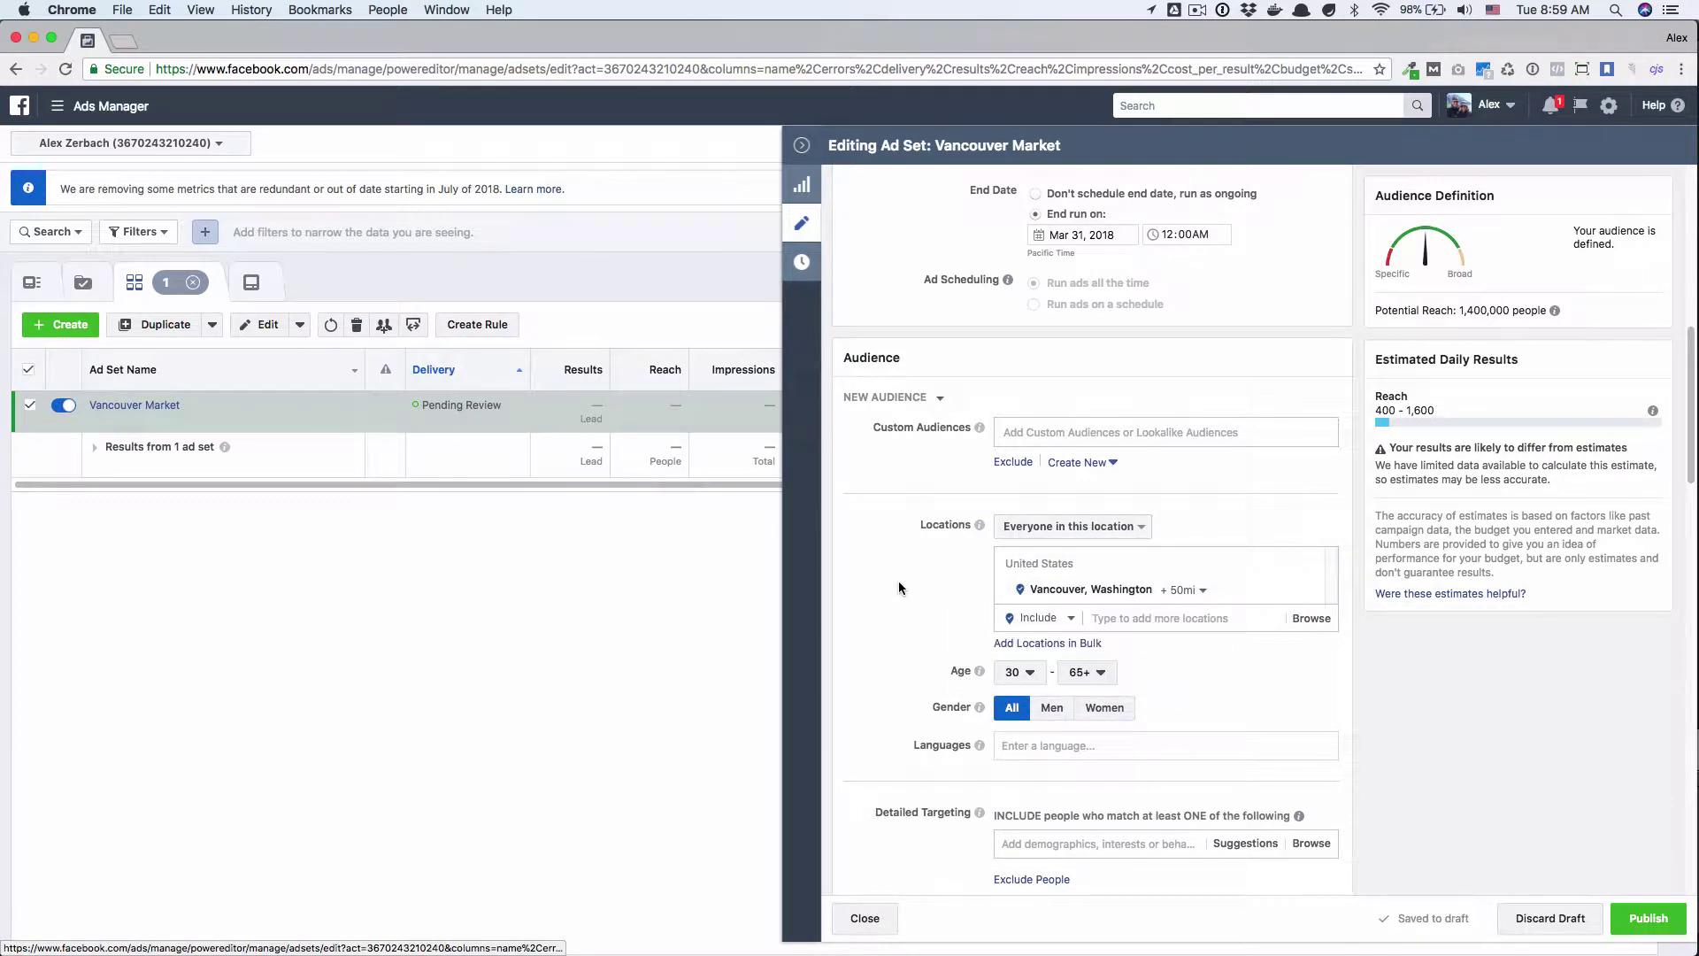
Add the custom audiences PNW Invest 30 day Retargeting, PNW Invest 7 day Retargeting, Lead Form No Submits and Downloaded Free Guide.
click(1068, 423)
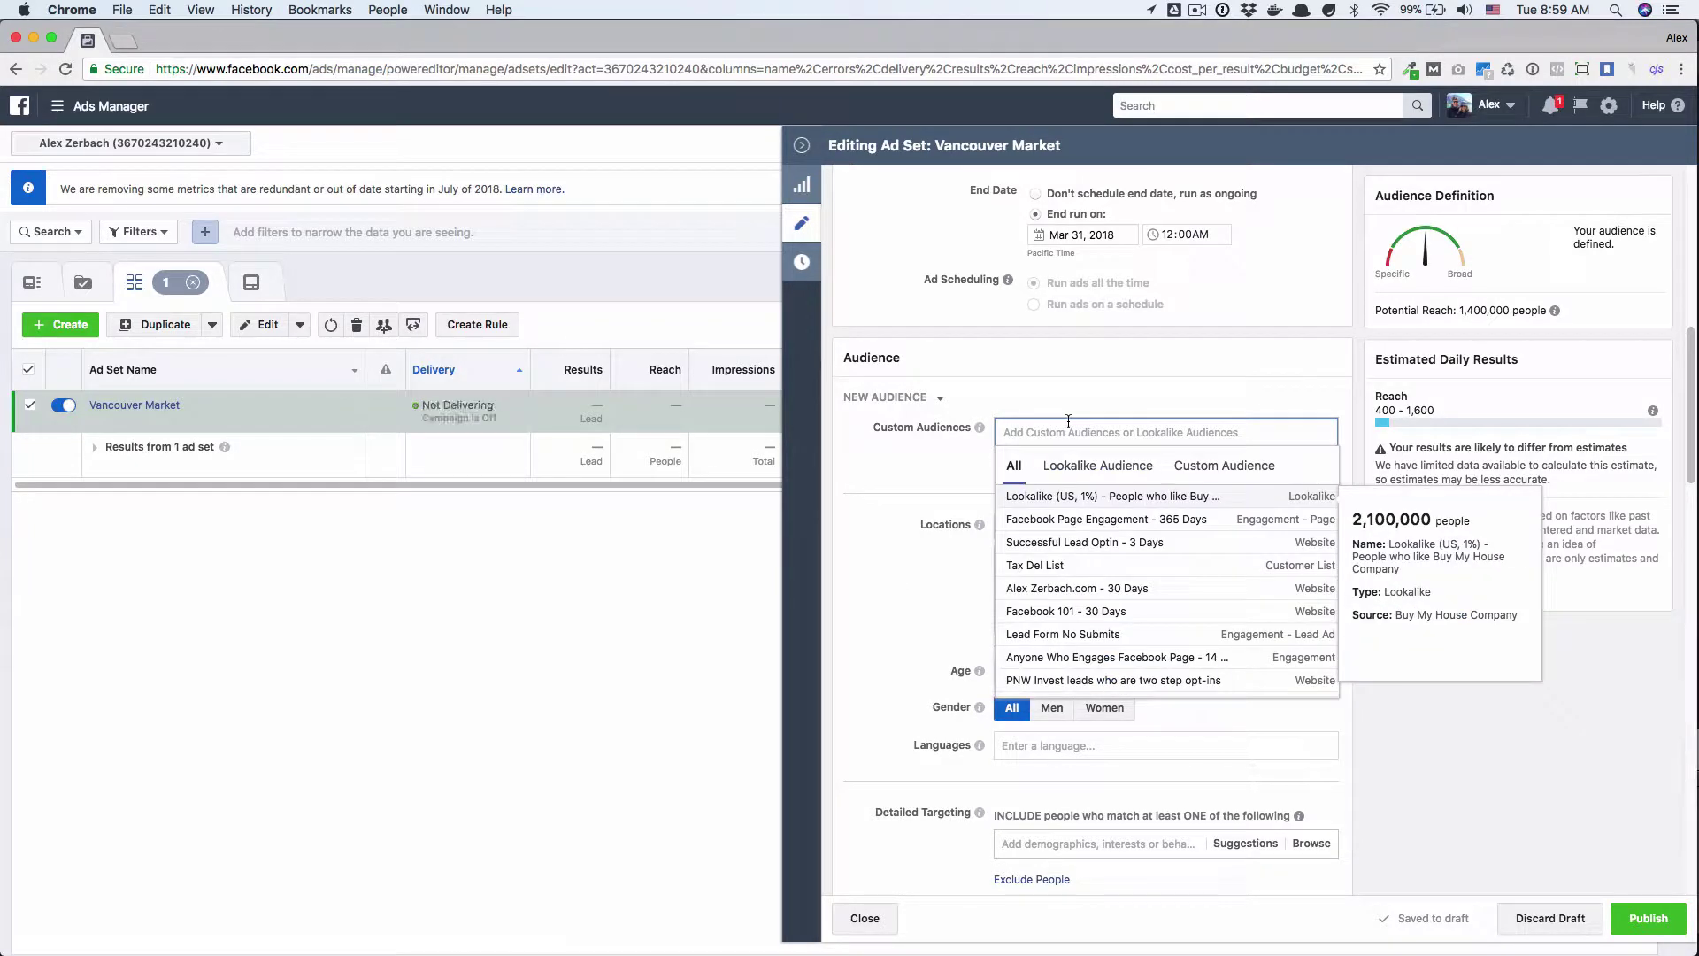
click(1203, 466)
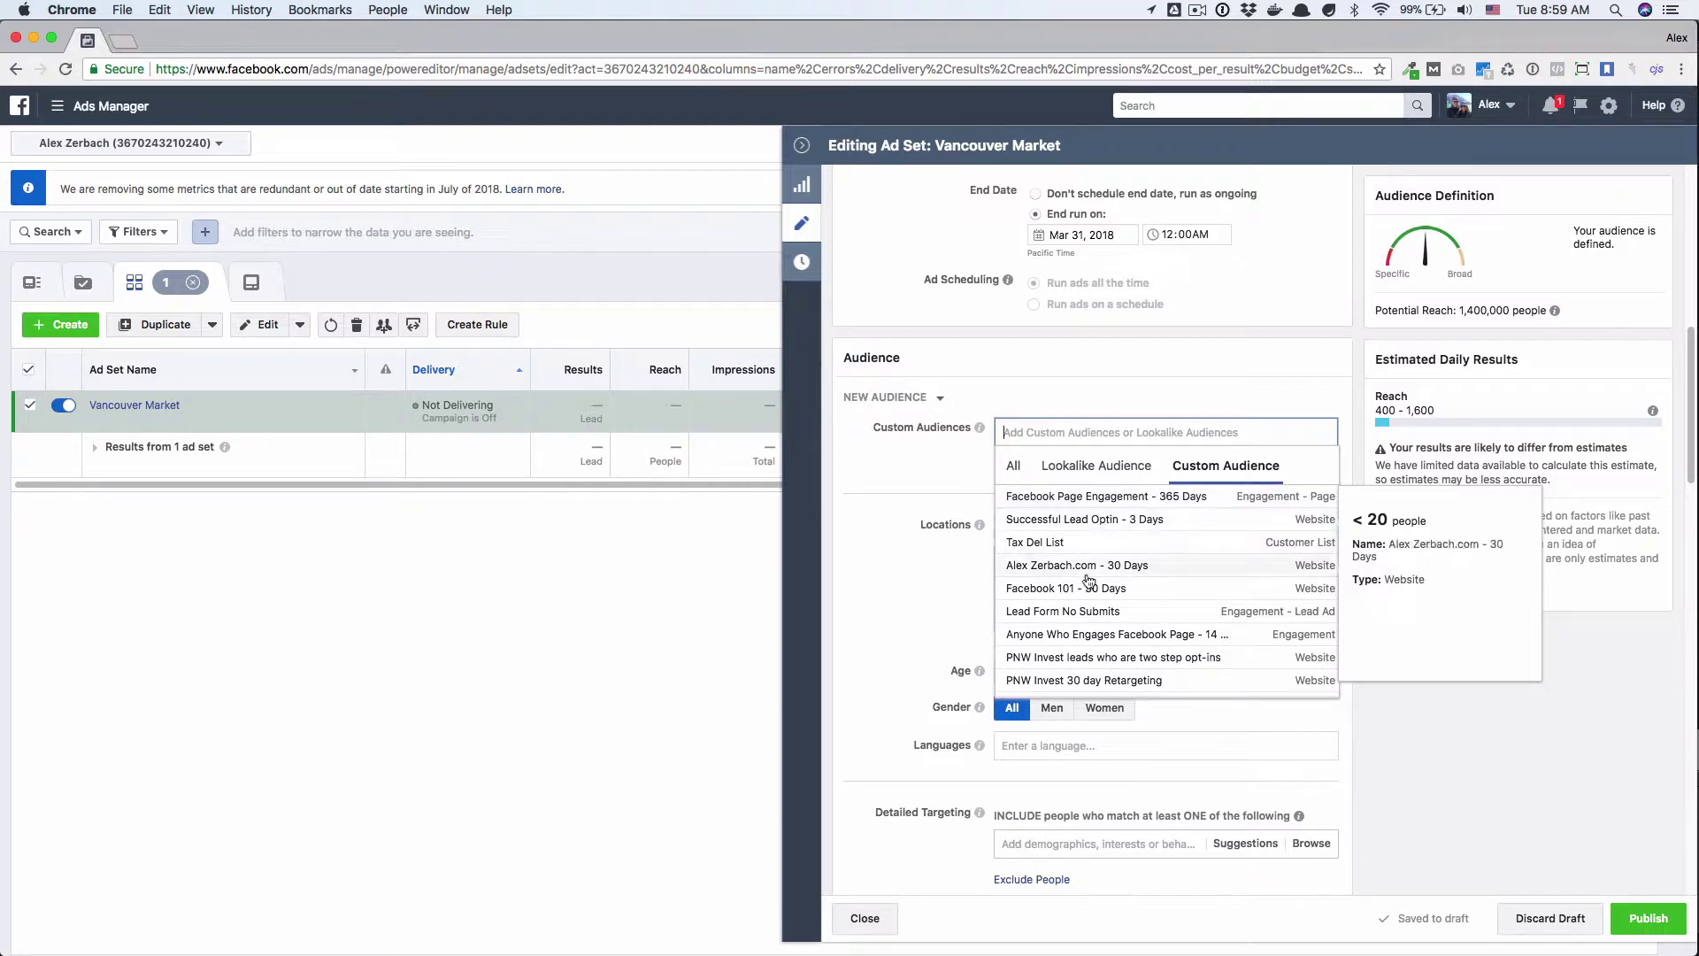
scroll(1090, 597, down, 1)
scroll(1090, 598, down, 1)
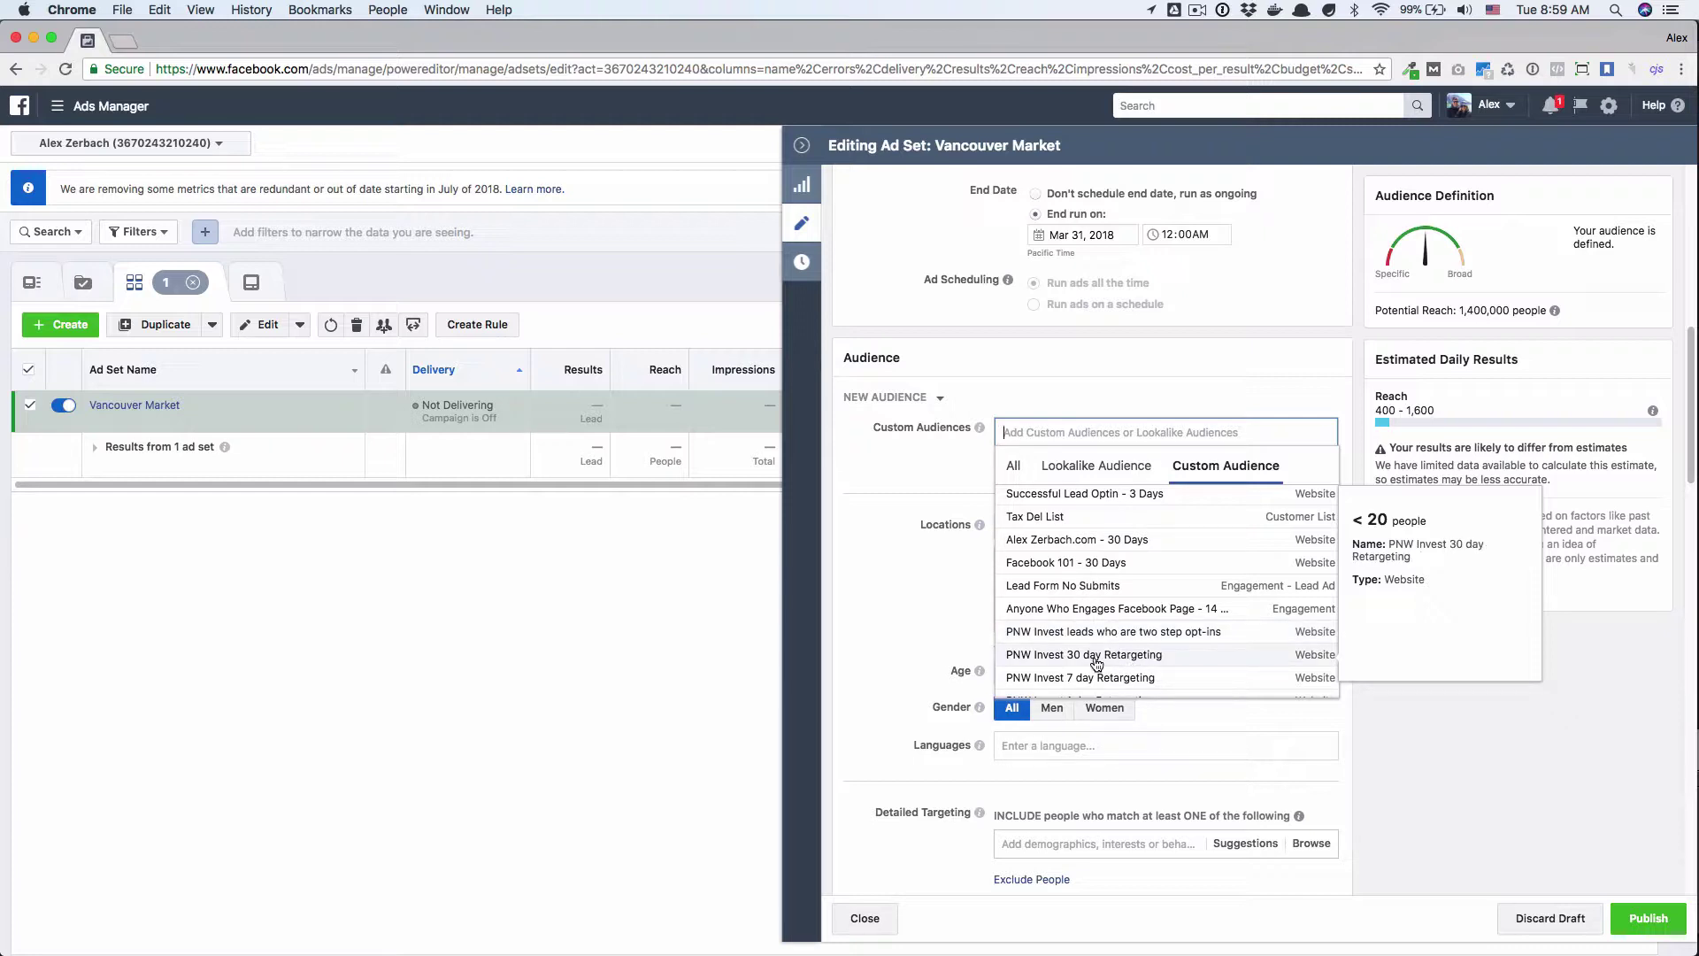
click(1095, 659)
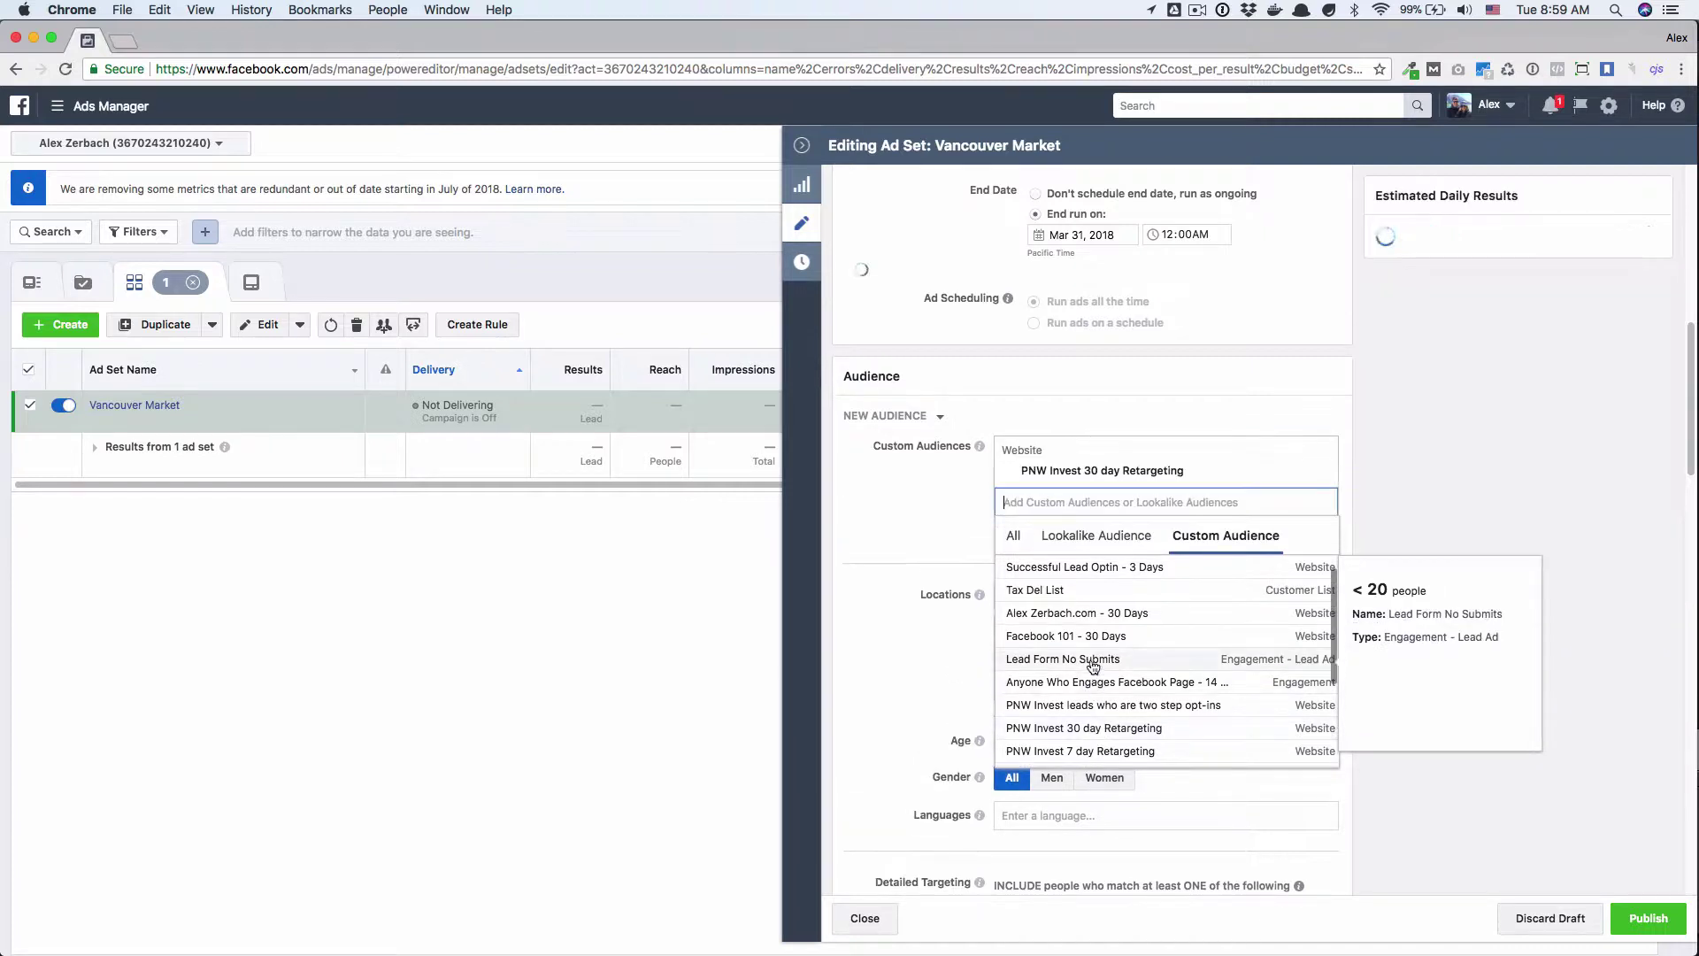
scroll(1116, 704, down, 2)
click(1118, 667)
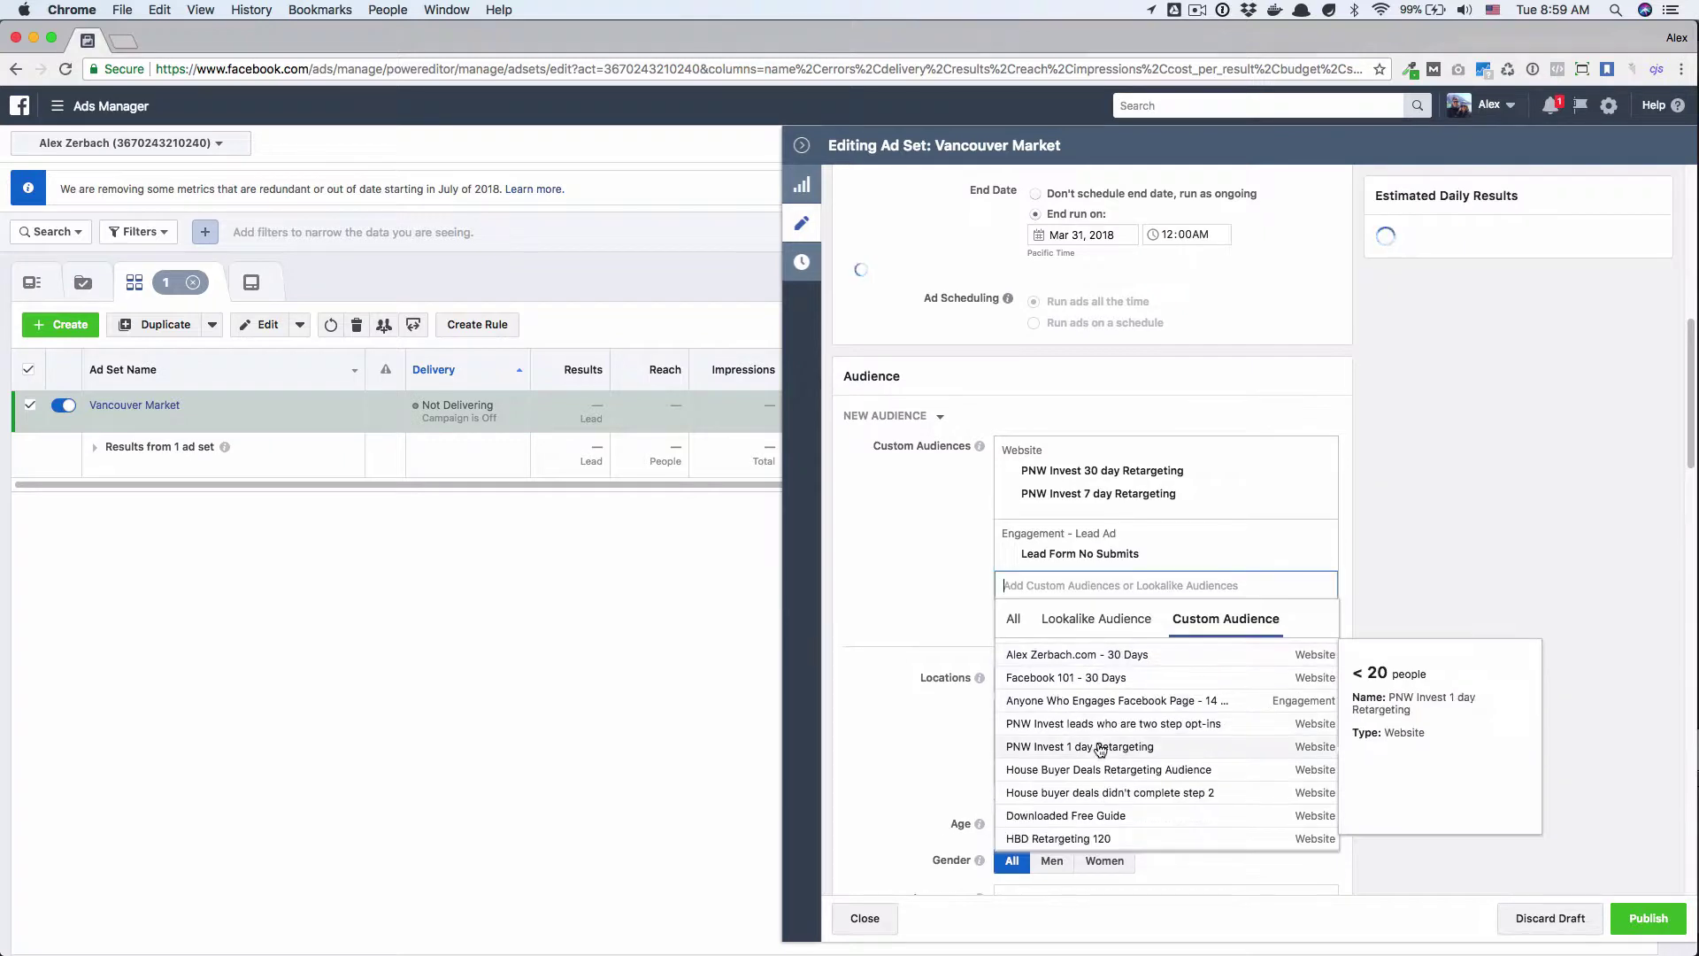
click(1089, 801)
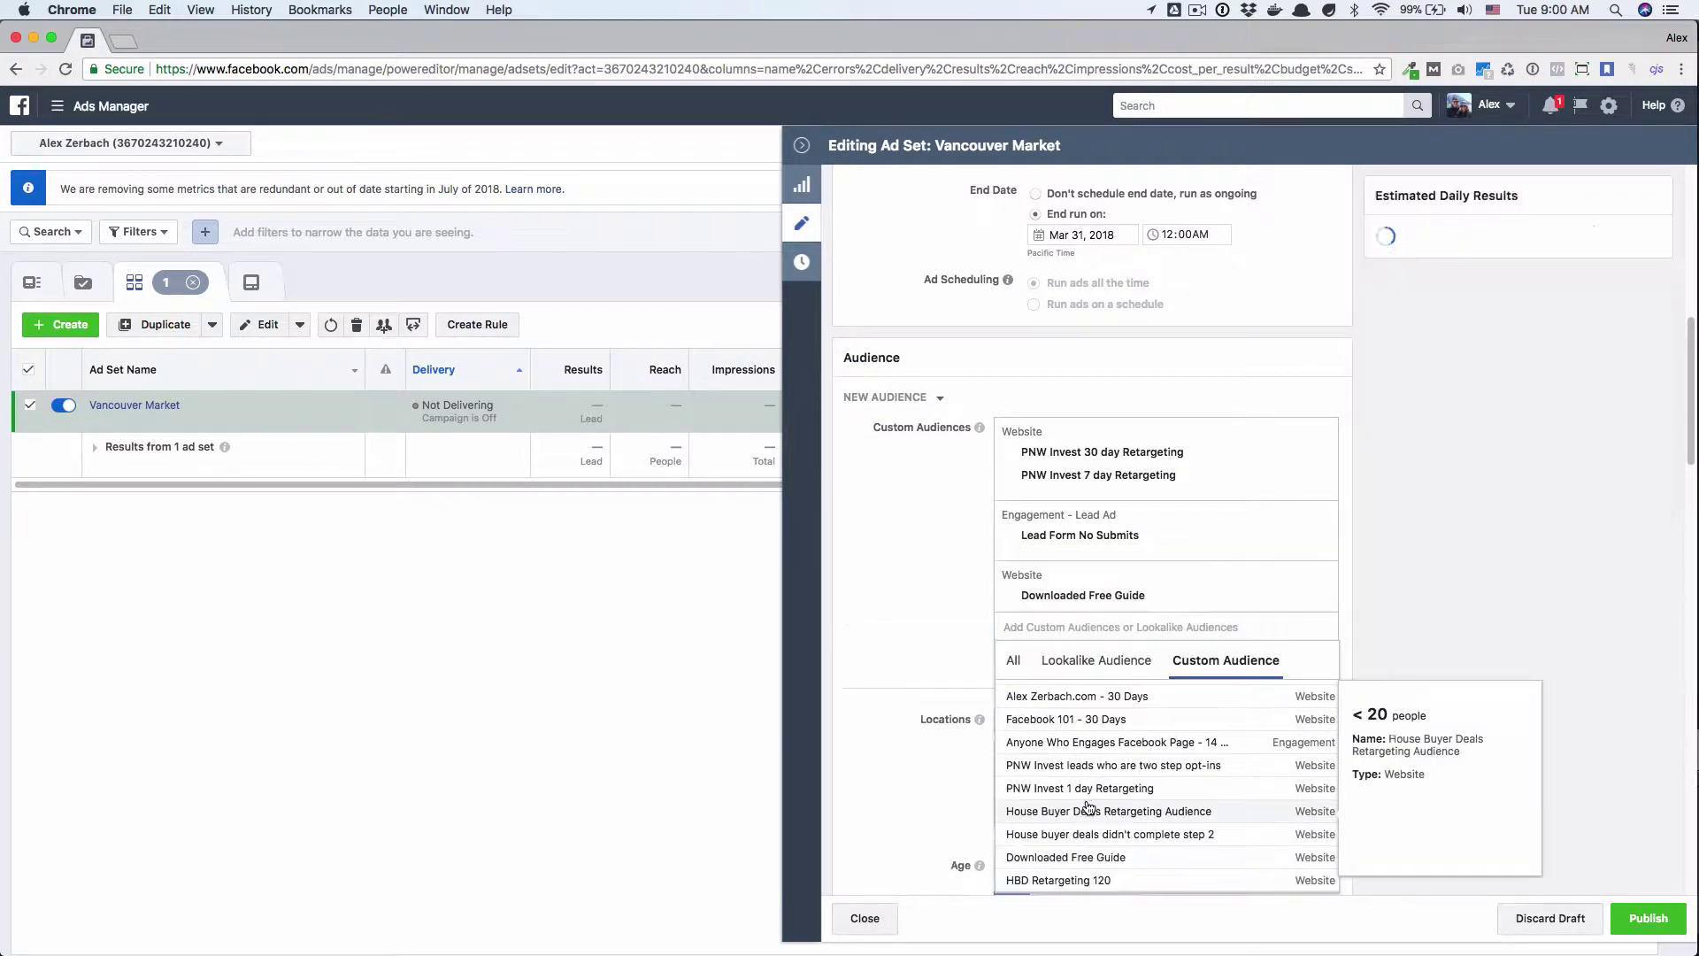
Remove all four custom audiences from the Vancouver Market ad set's audience.
click(941, 585)
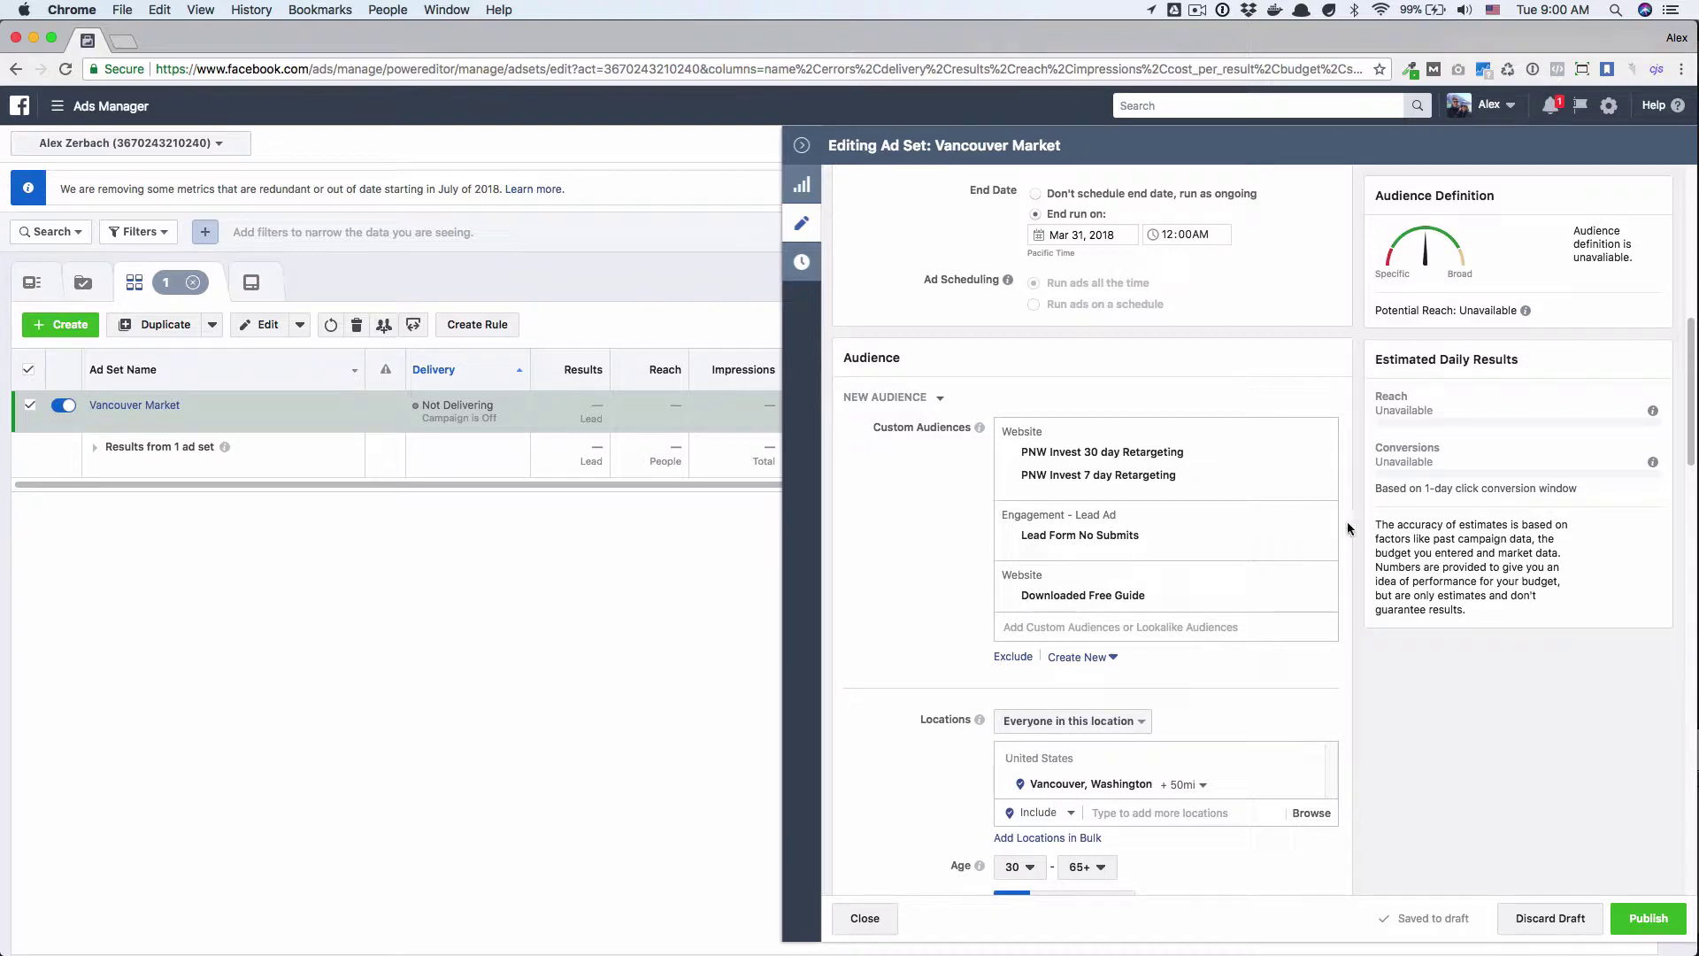
click(1322, 453)
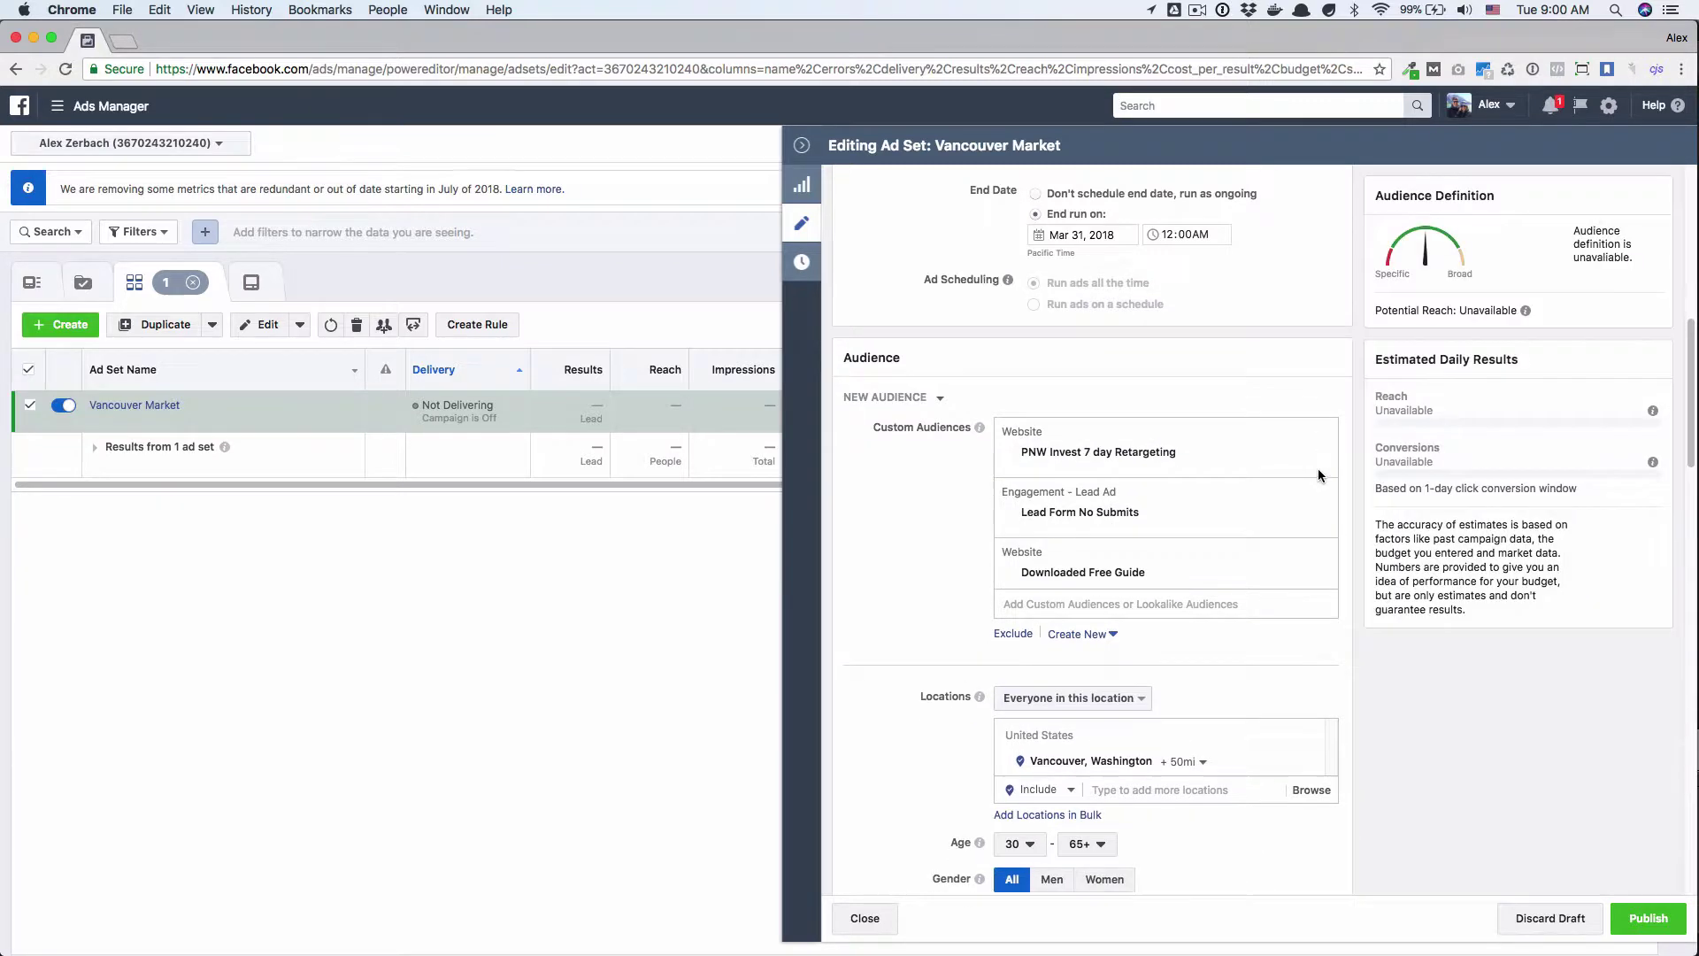
click(1322, 453)
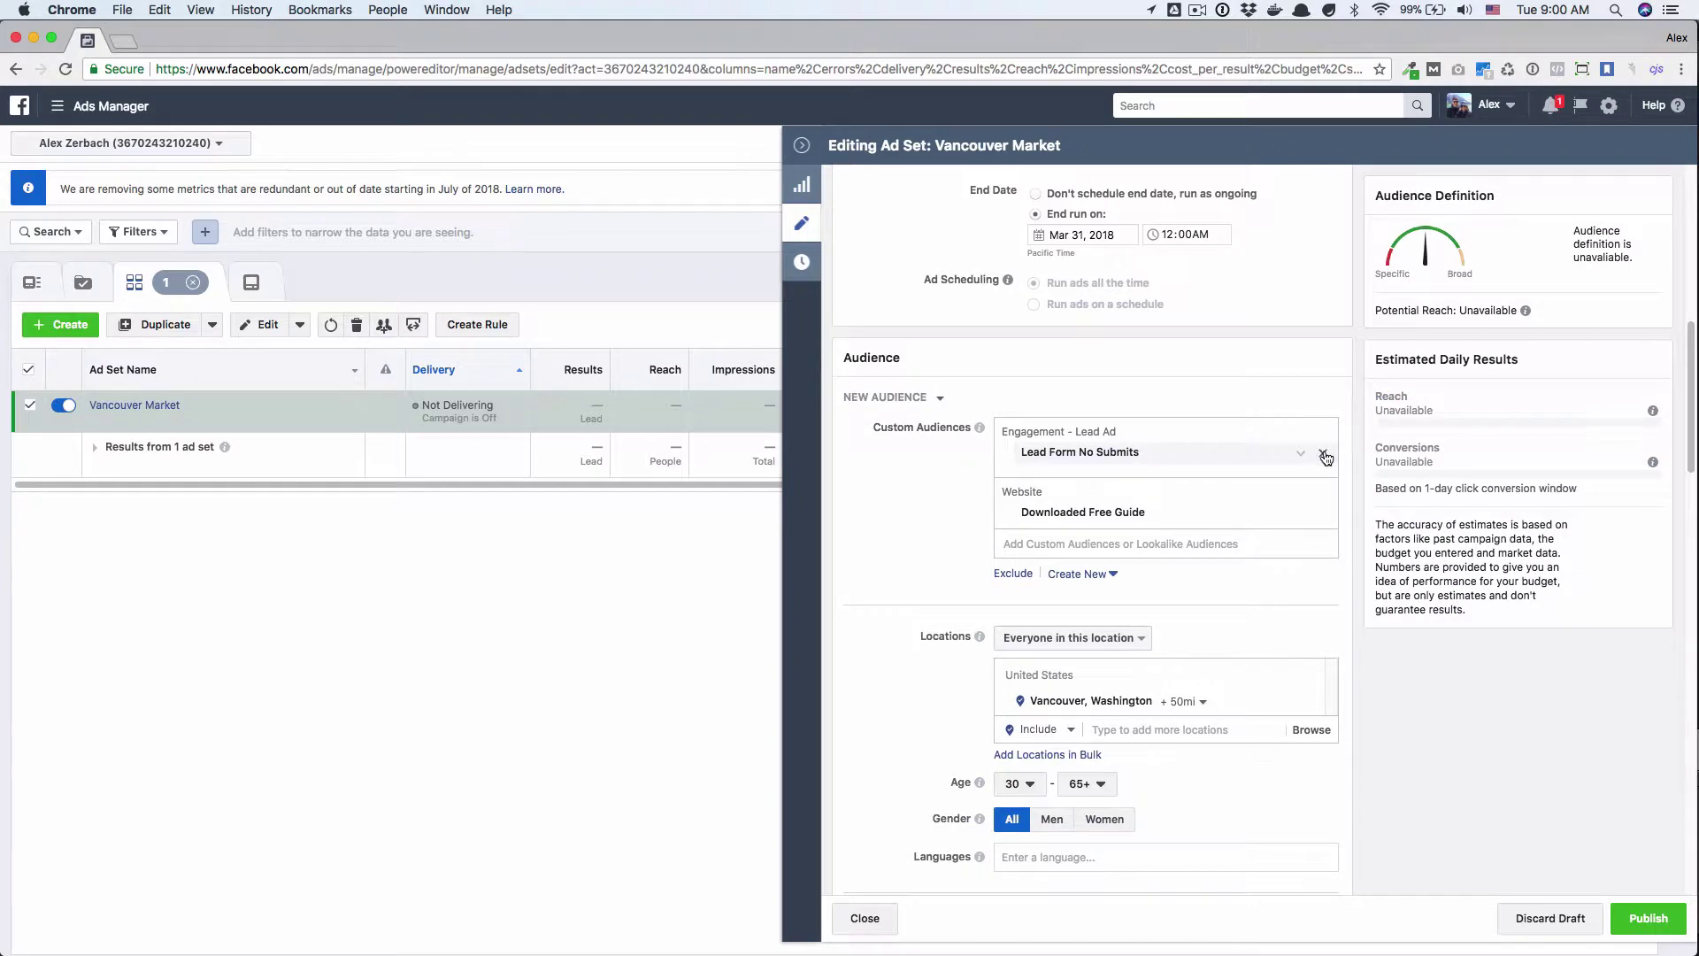
click(1322, 453)
click(1322, 453)
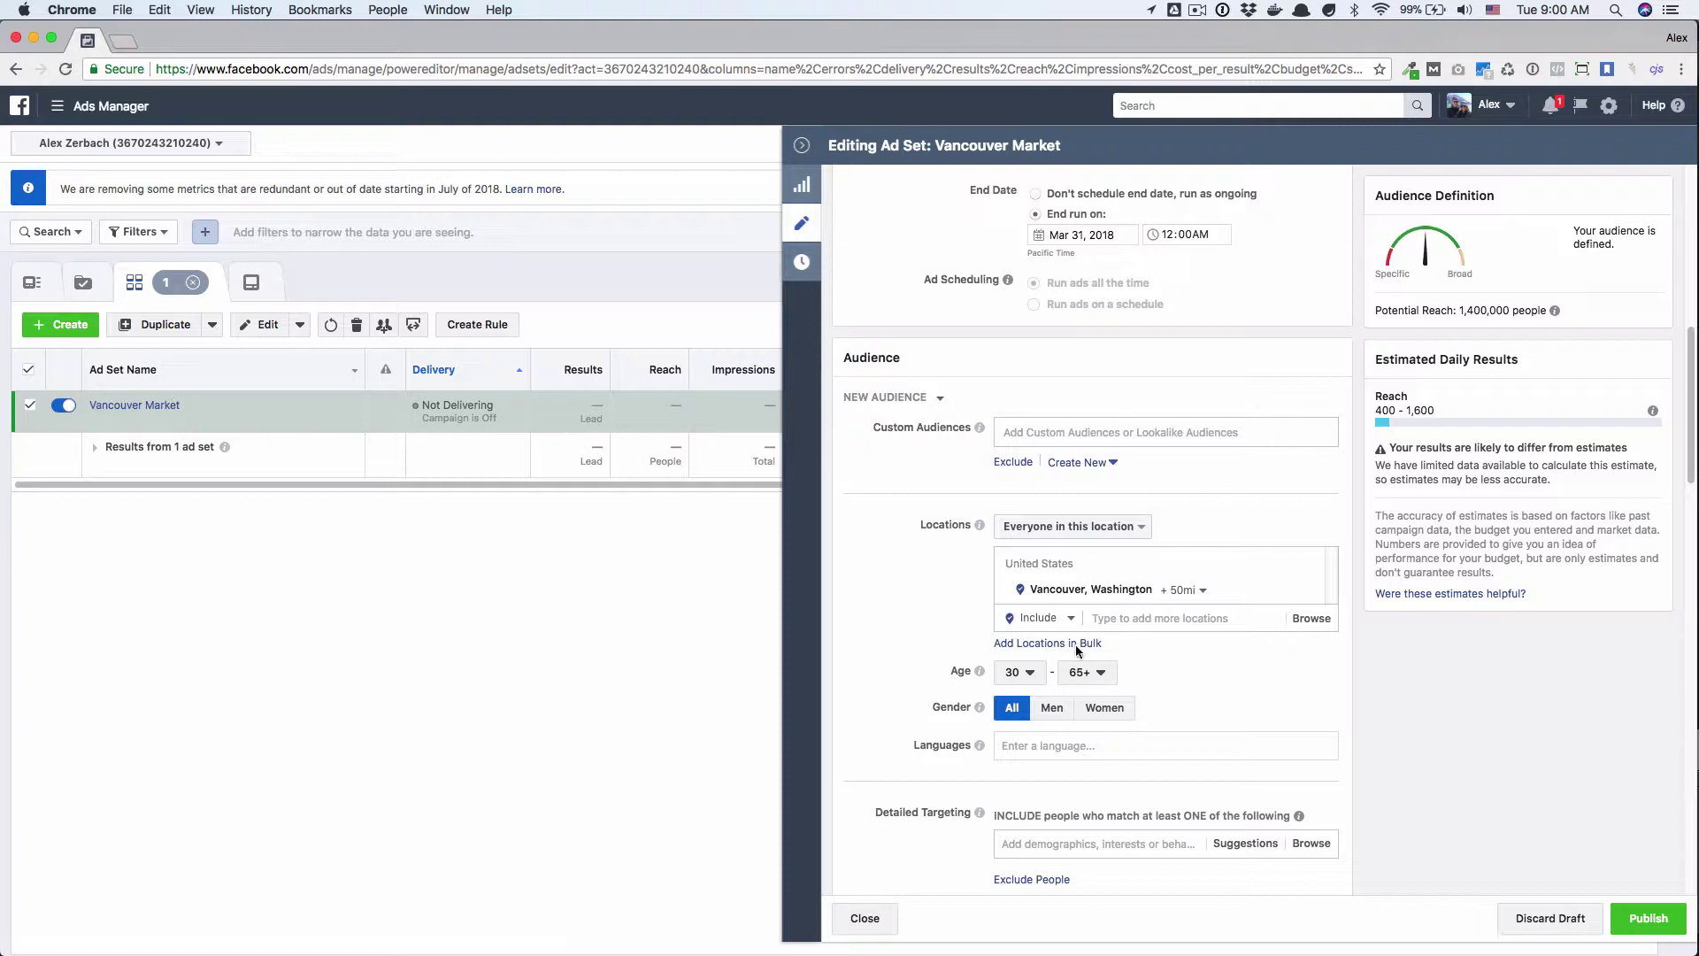
Add the residential profile behavior "Likely to move" to the ad set's detailed targeting and check the potential reach.
scroll(1111, 779, down, 4)
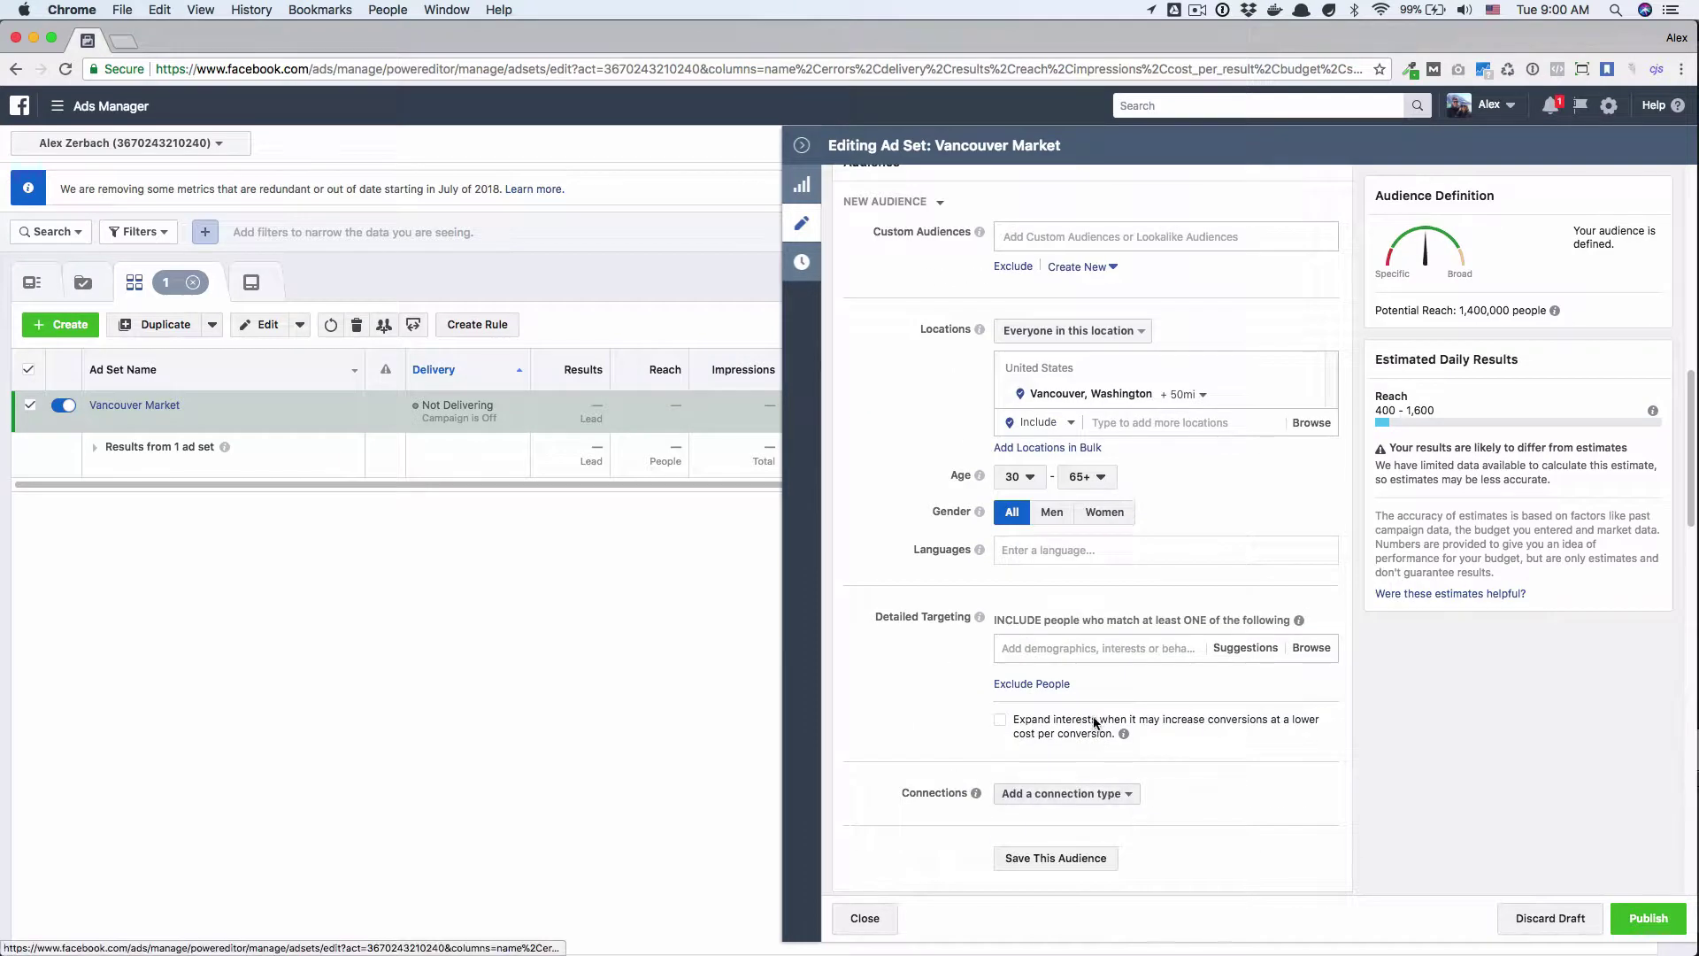
click(1070, 653)
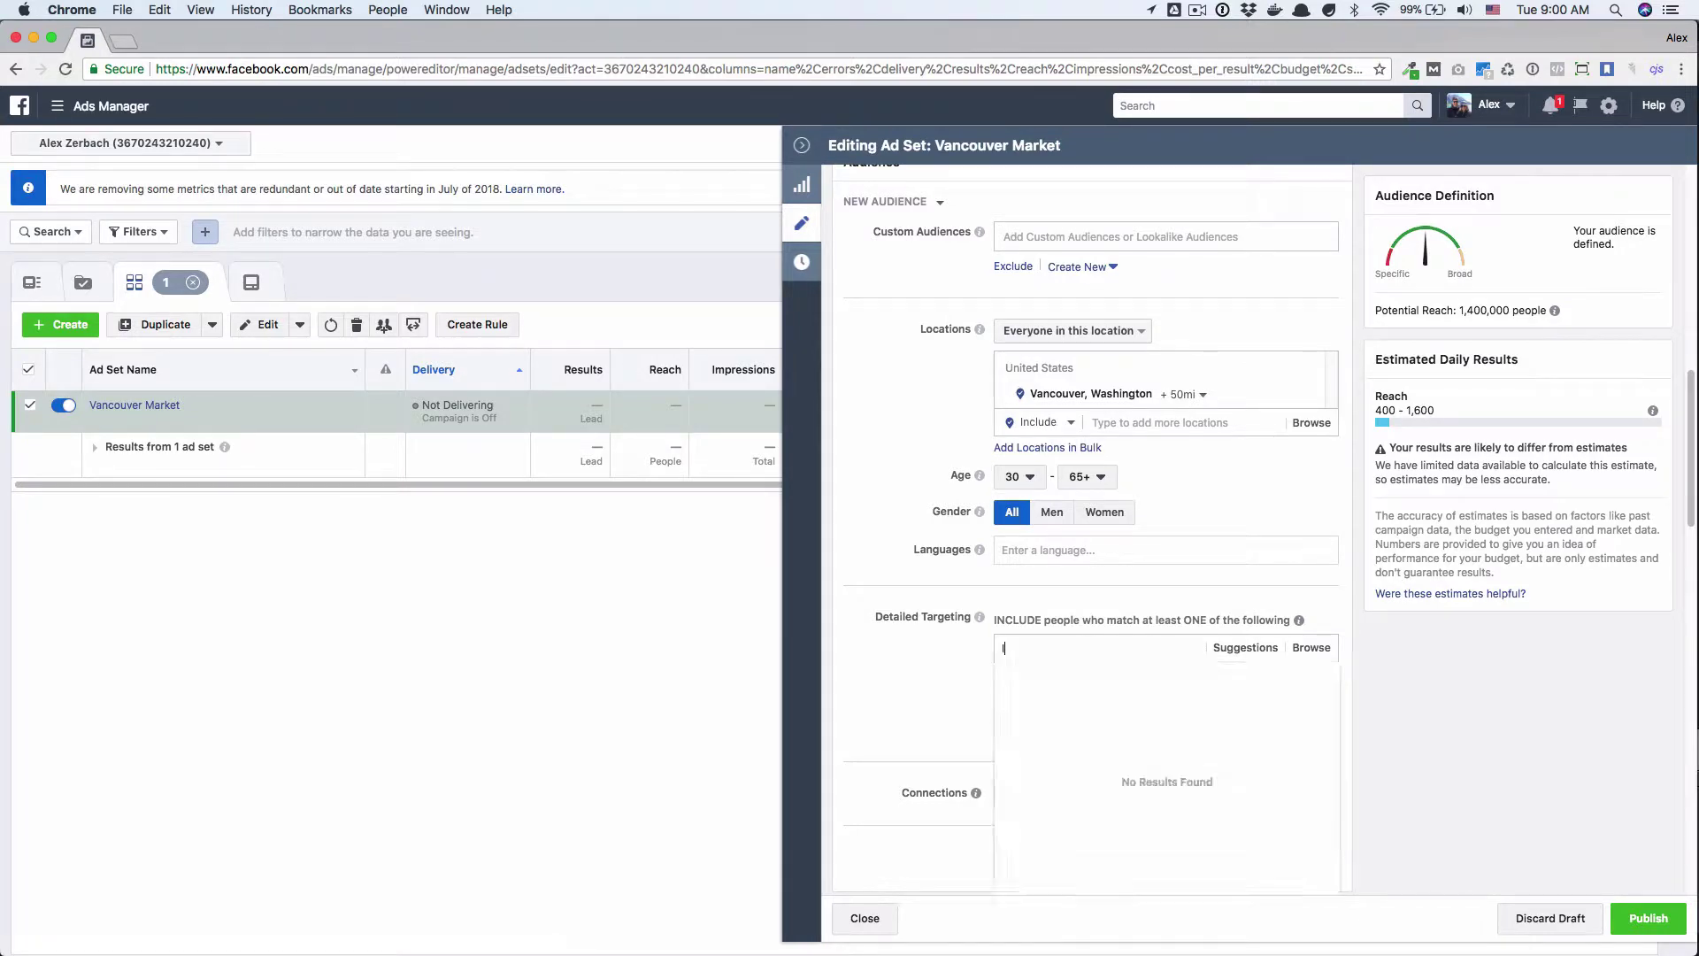
text(likely move)
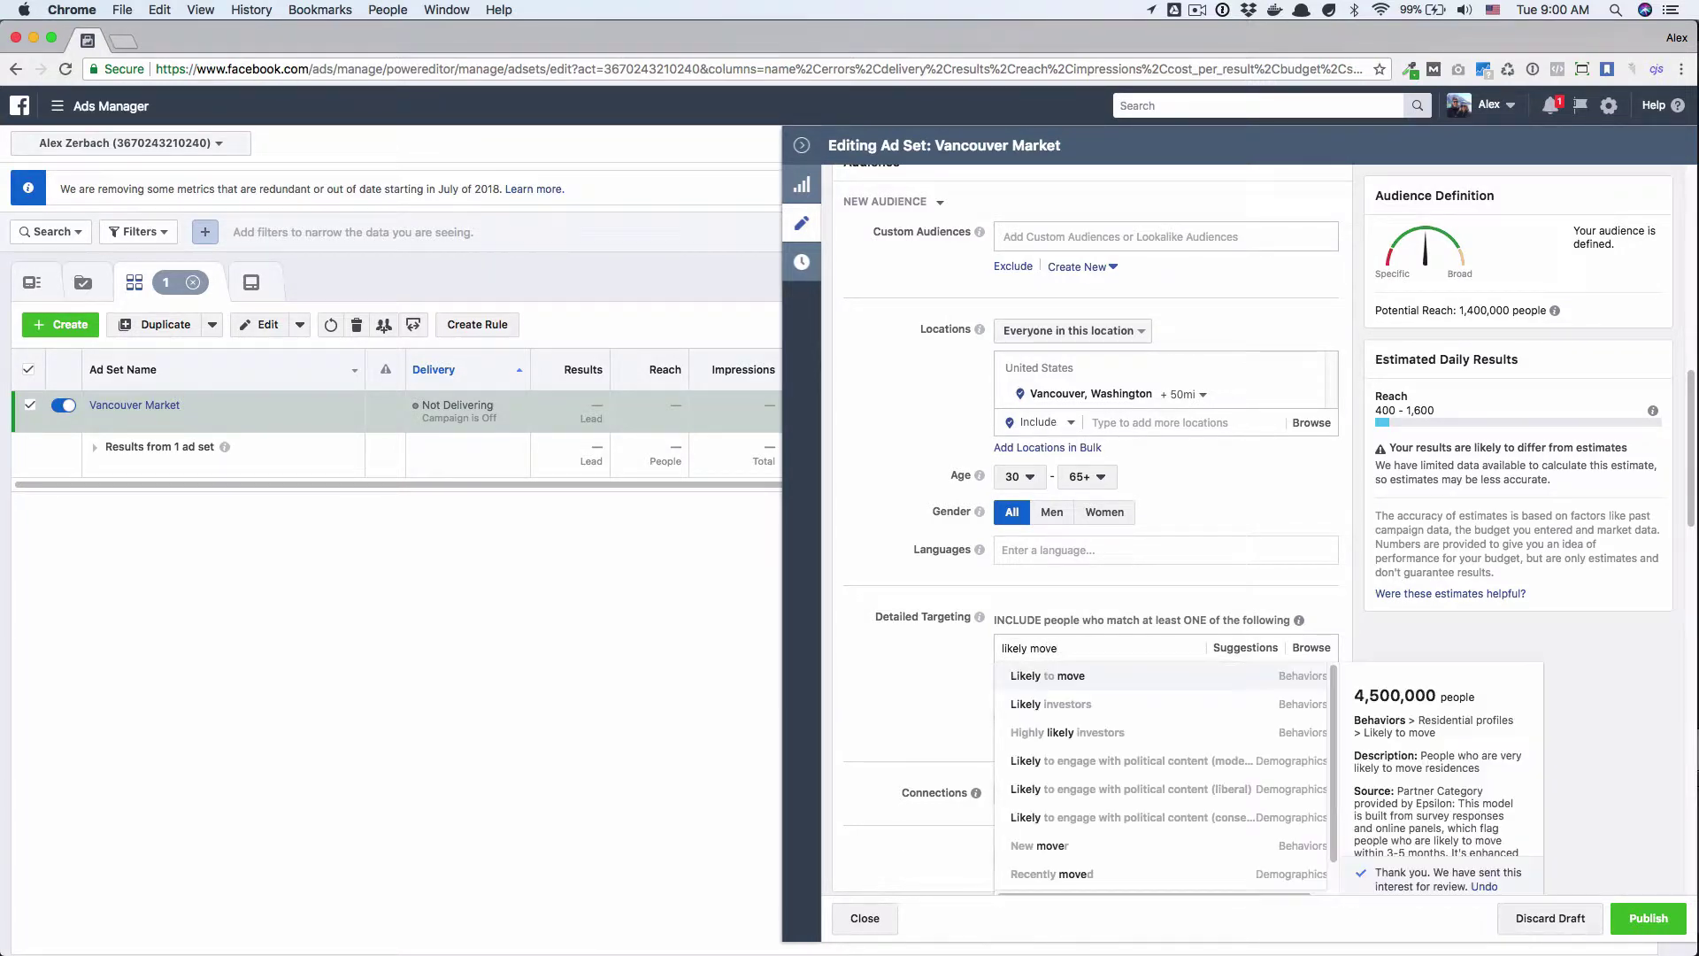
click(1072, 676)
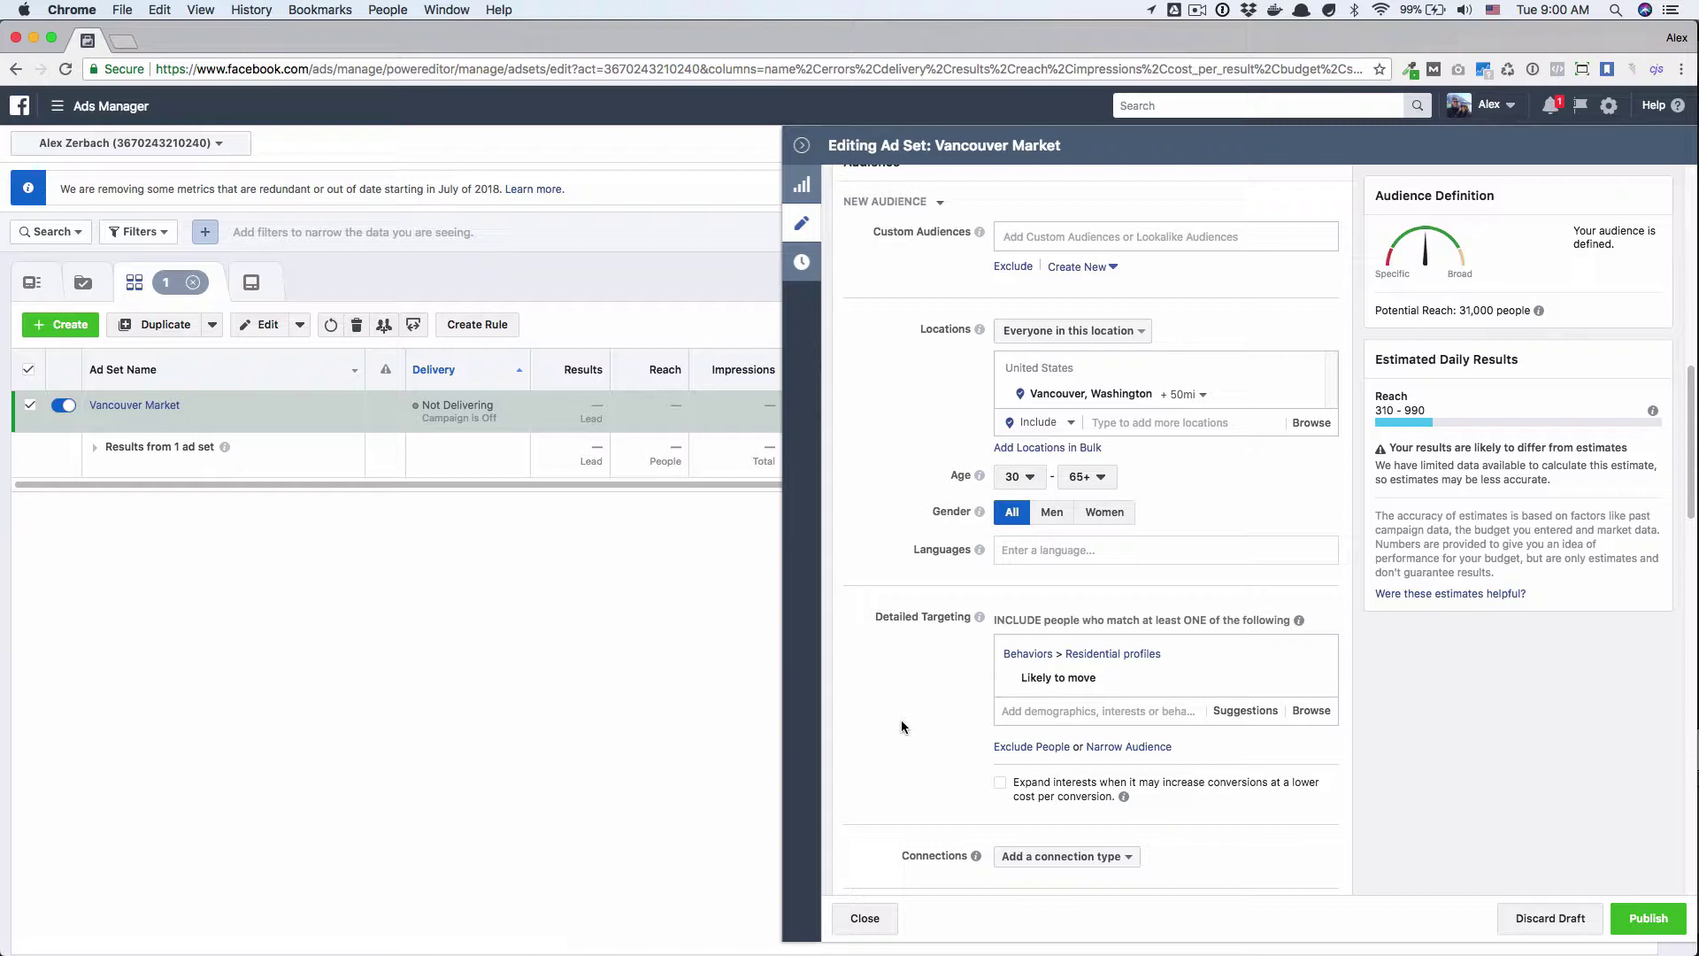
scroll(902, 726, up, 1)
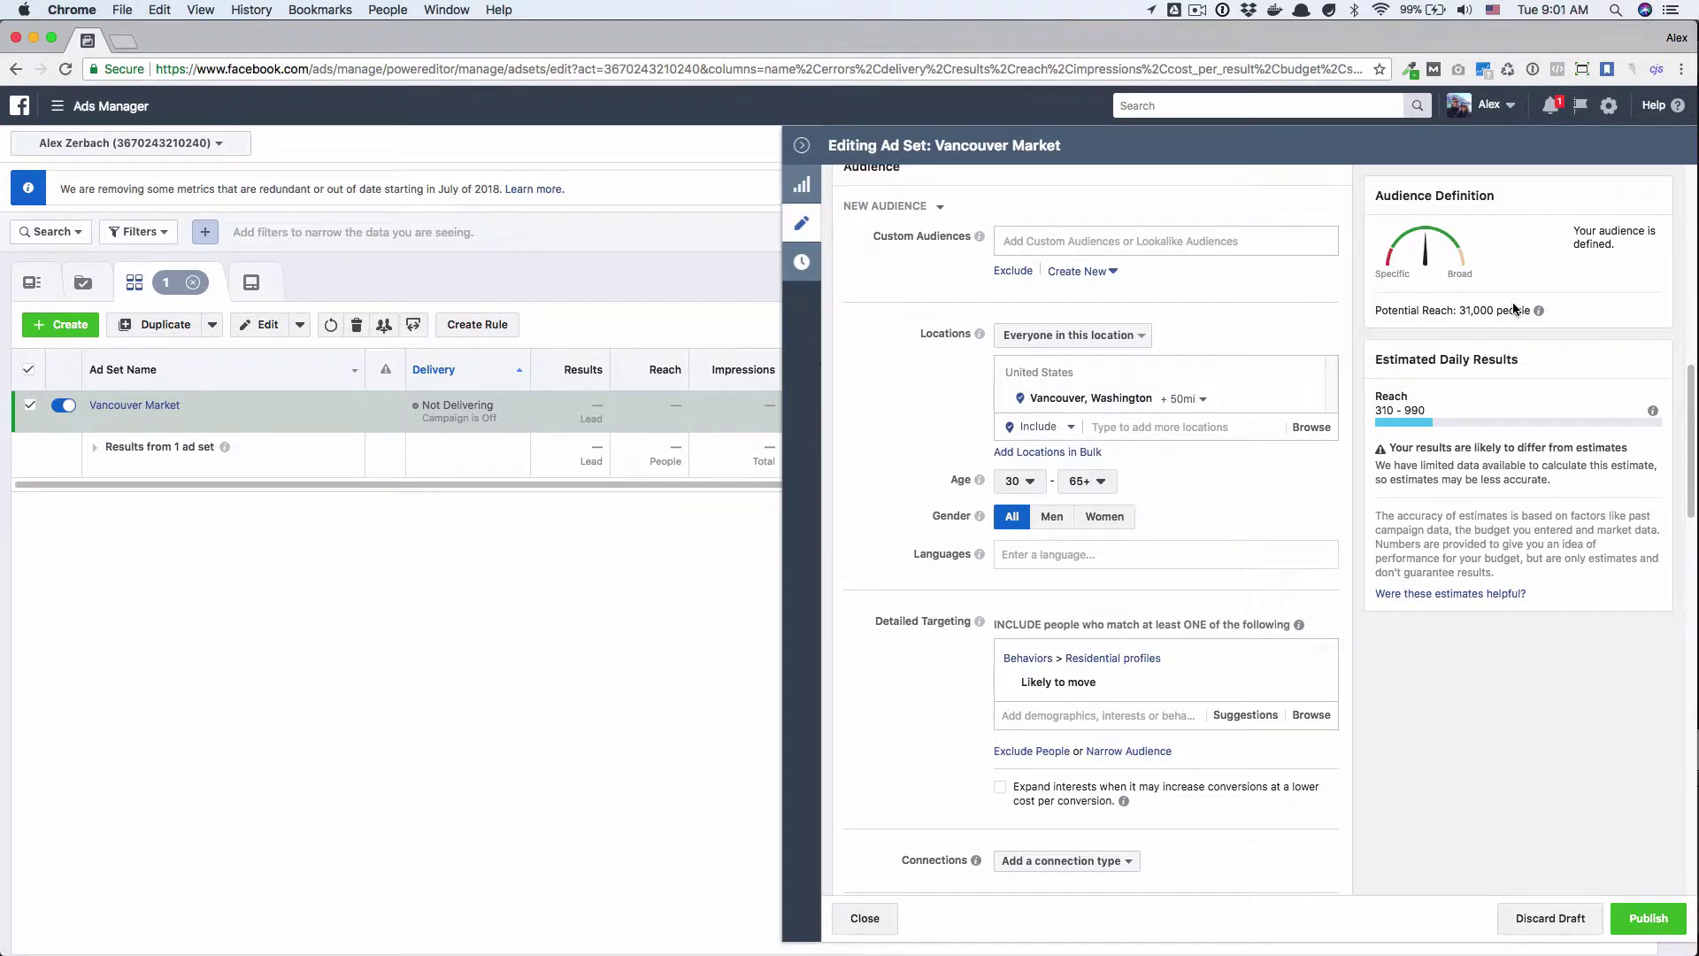
drag(1458, 310, 1507, 311)
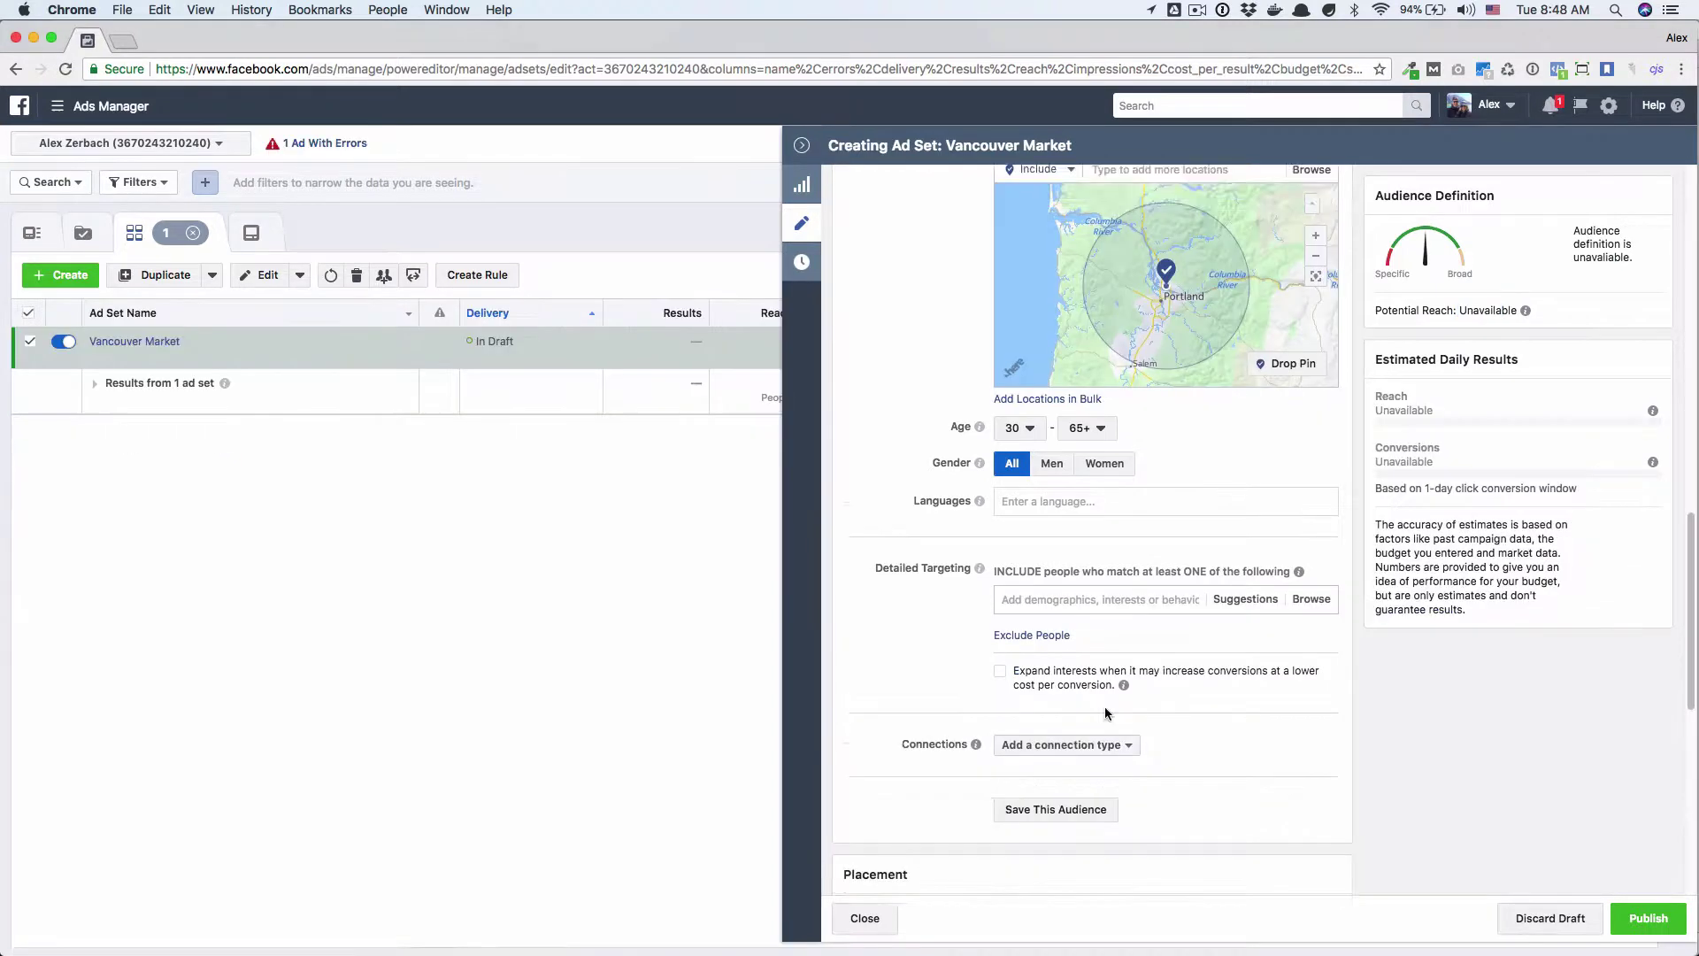
Switch the draft ad set to manually edited placements and exclude the whole Audience Network platform.
scroll(965, 635, down, 5)
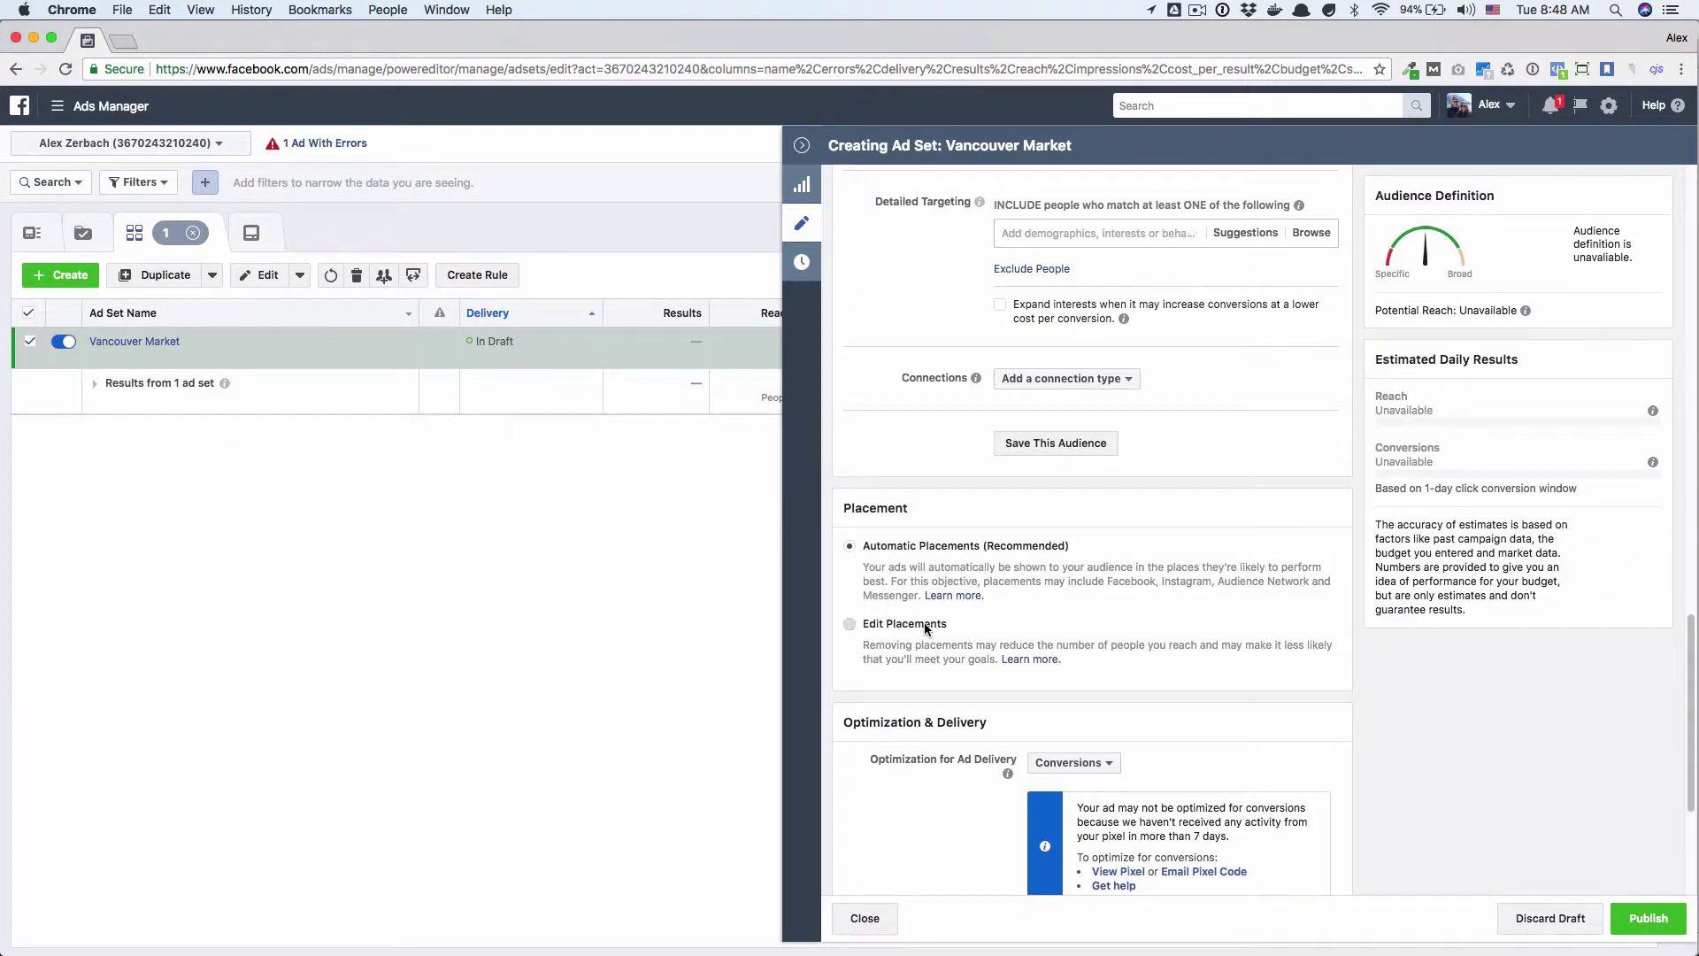
click(926, 627)
scroll(931, 630, down, 2)
scroll(885, 407, down, 2)
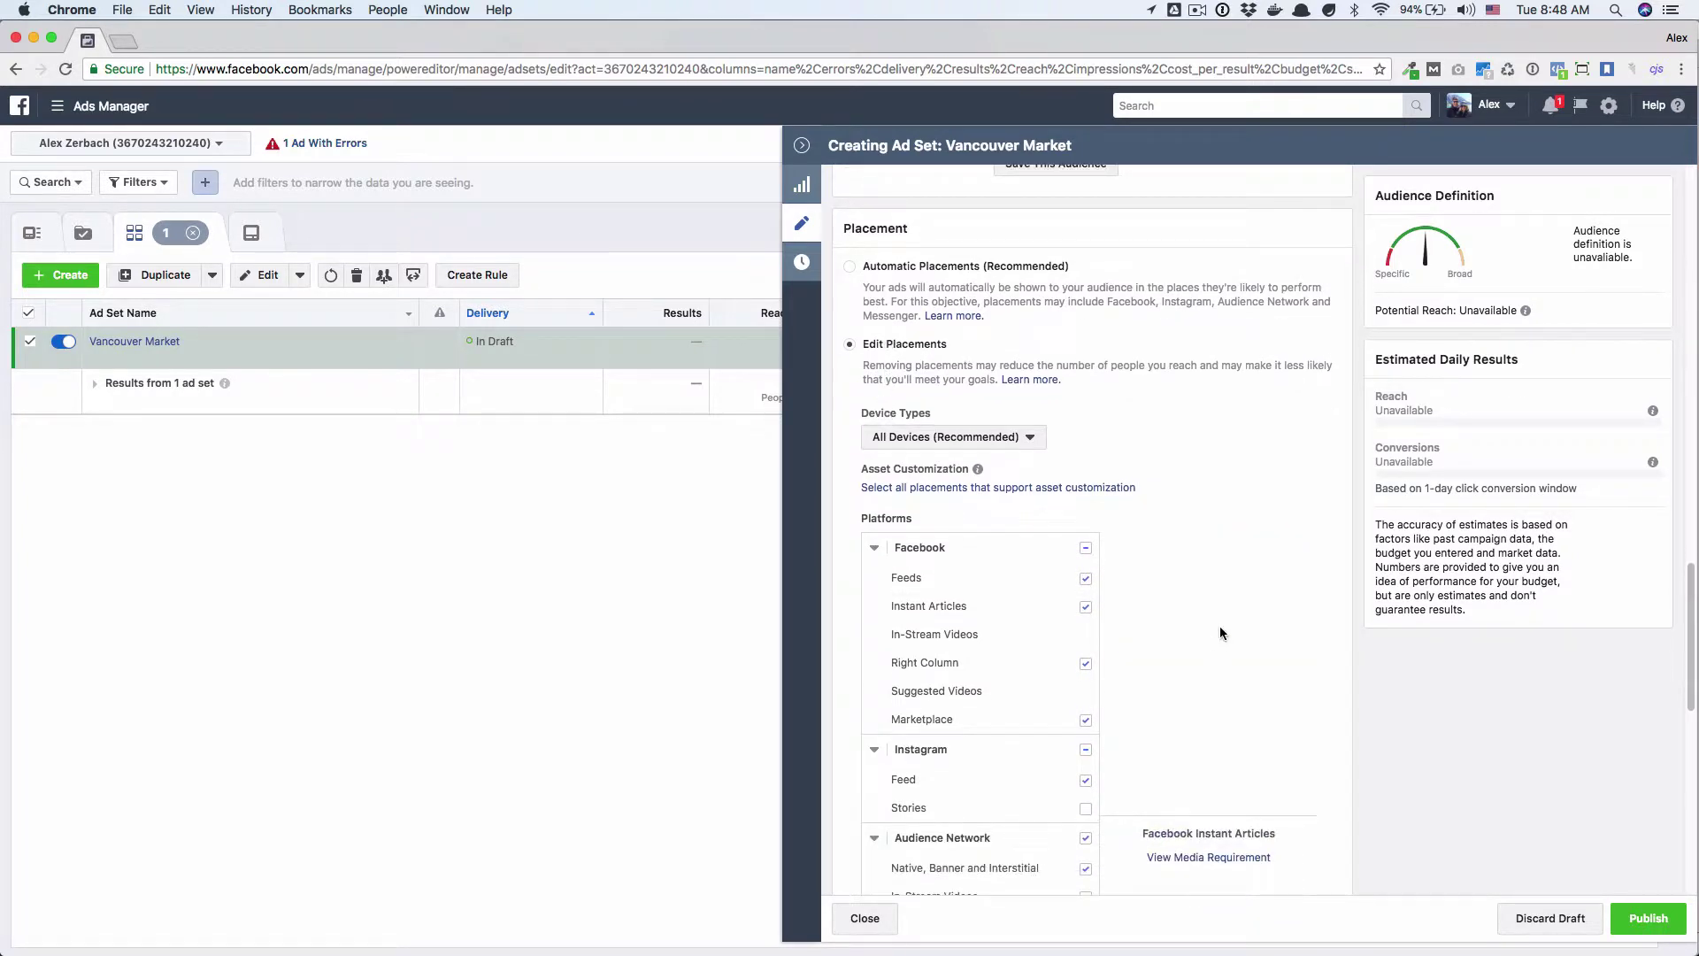
scroll(982, 550, down, 1)
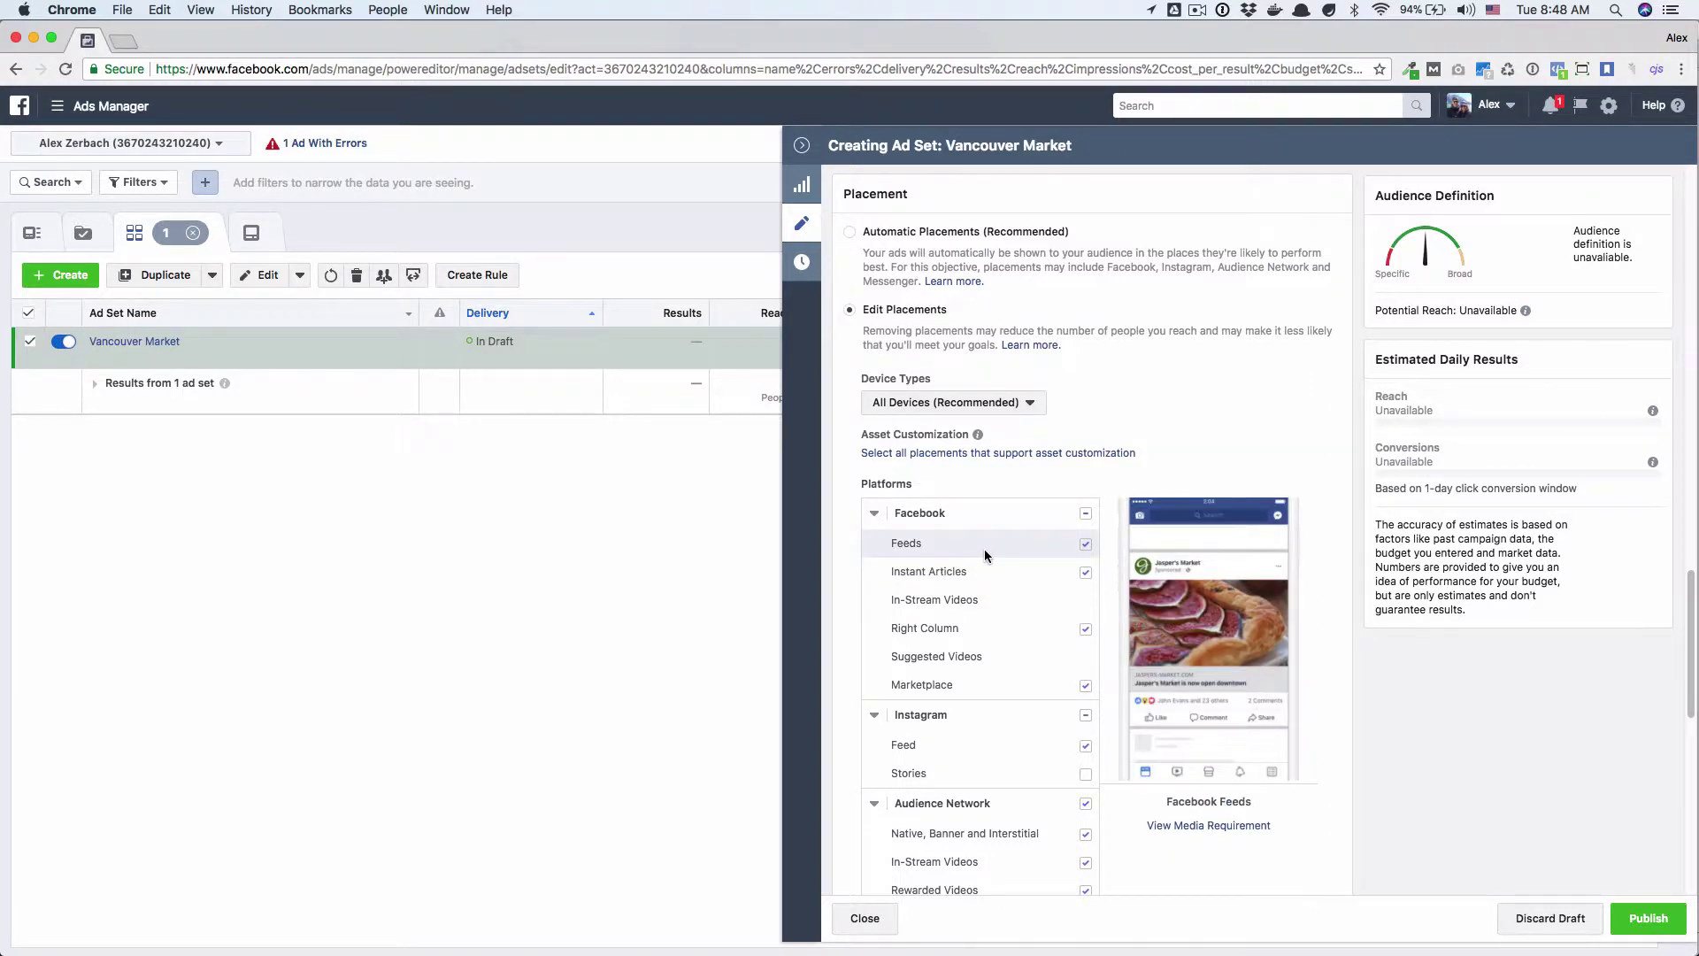
scroll(984, 548, down, 1)
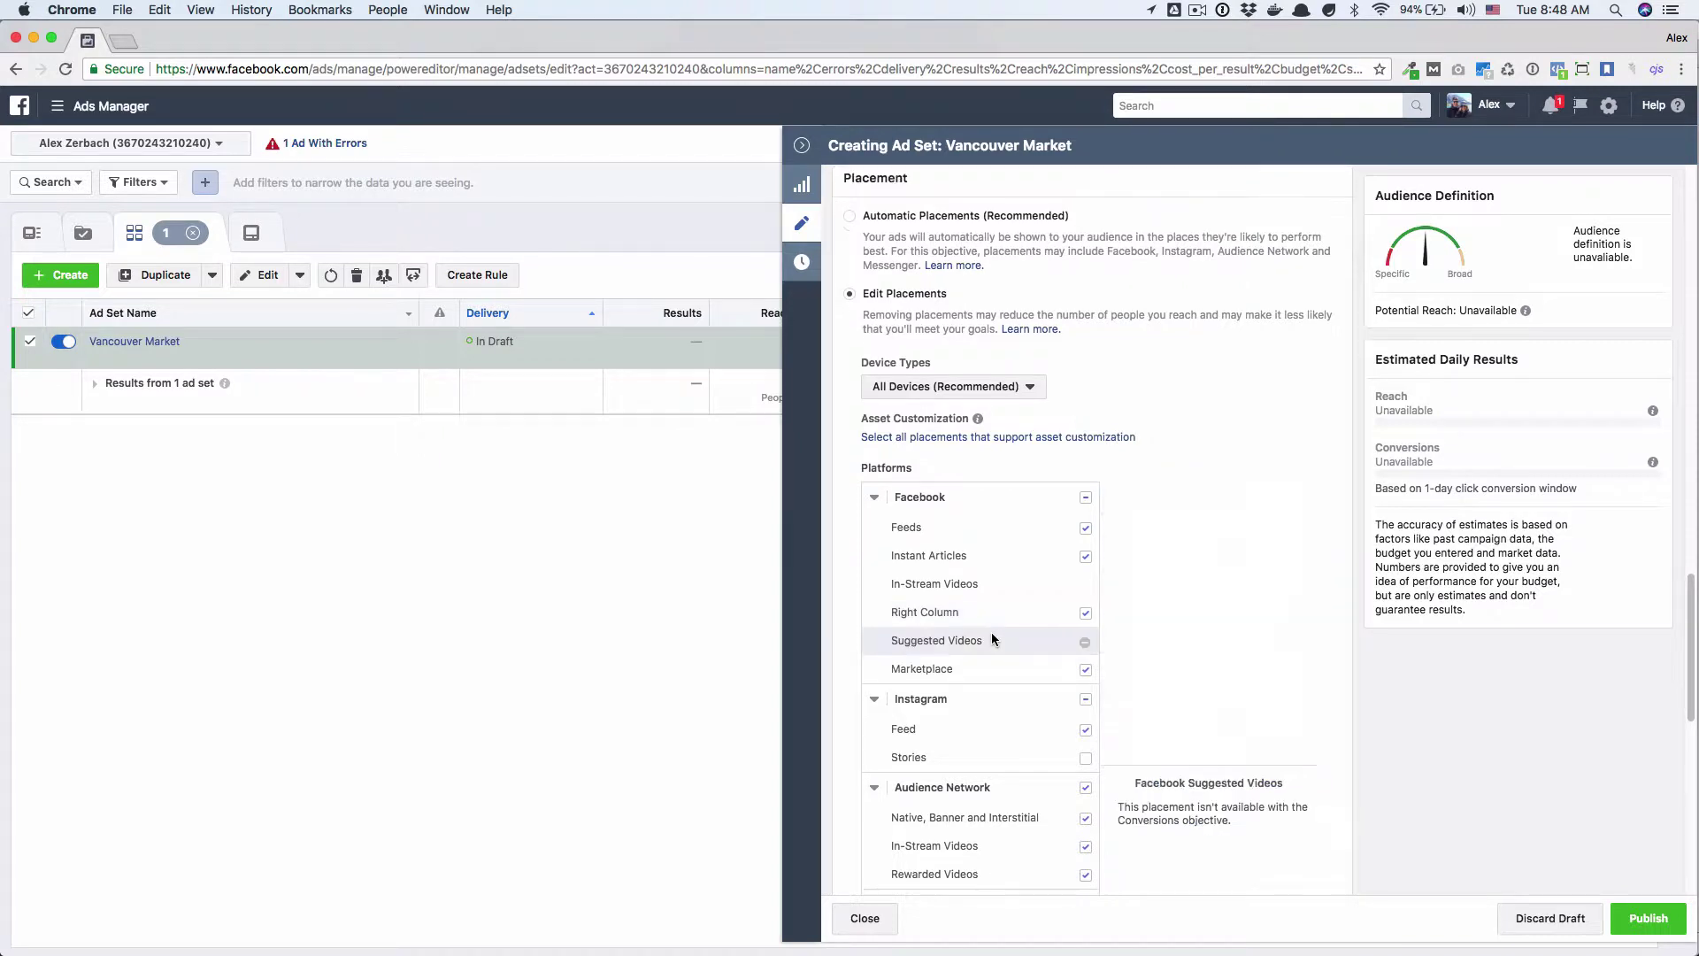
scroll(991, 632, down, 2)
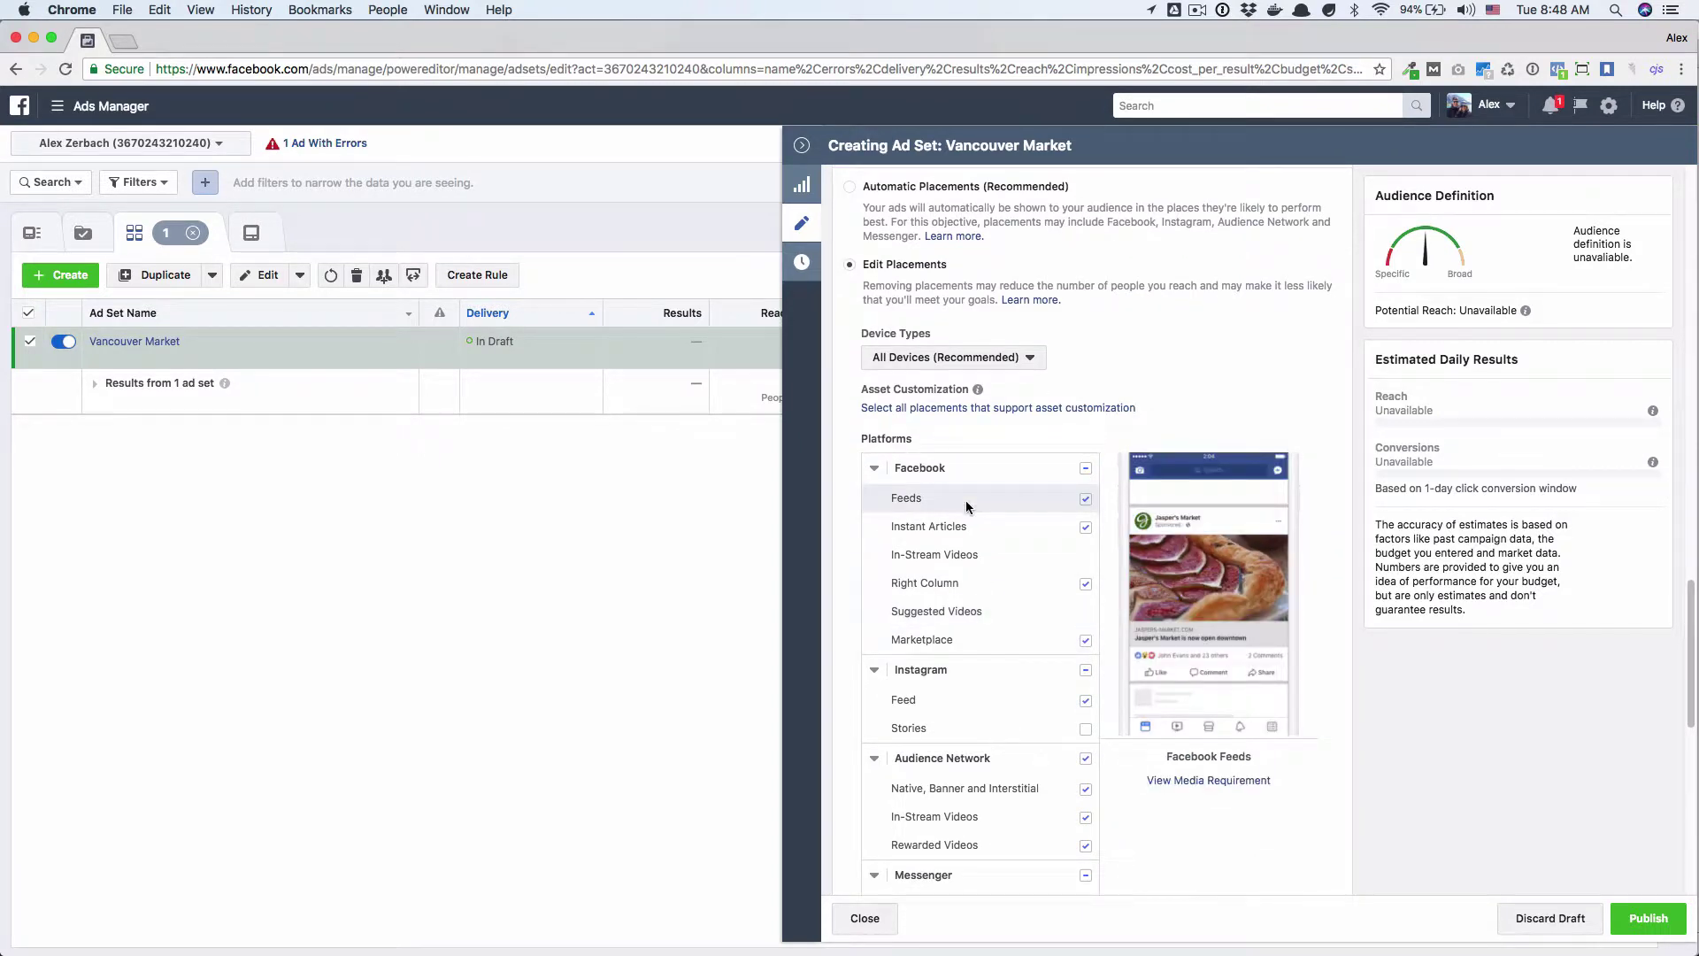
scroll(964, 531, down, 5)
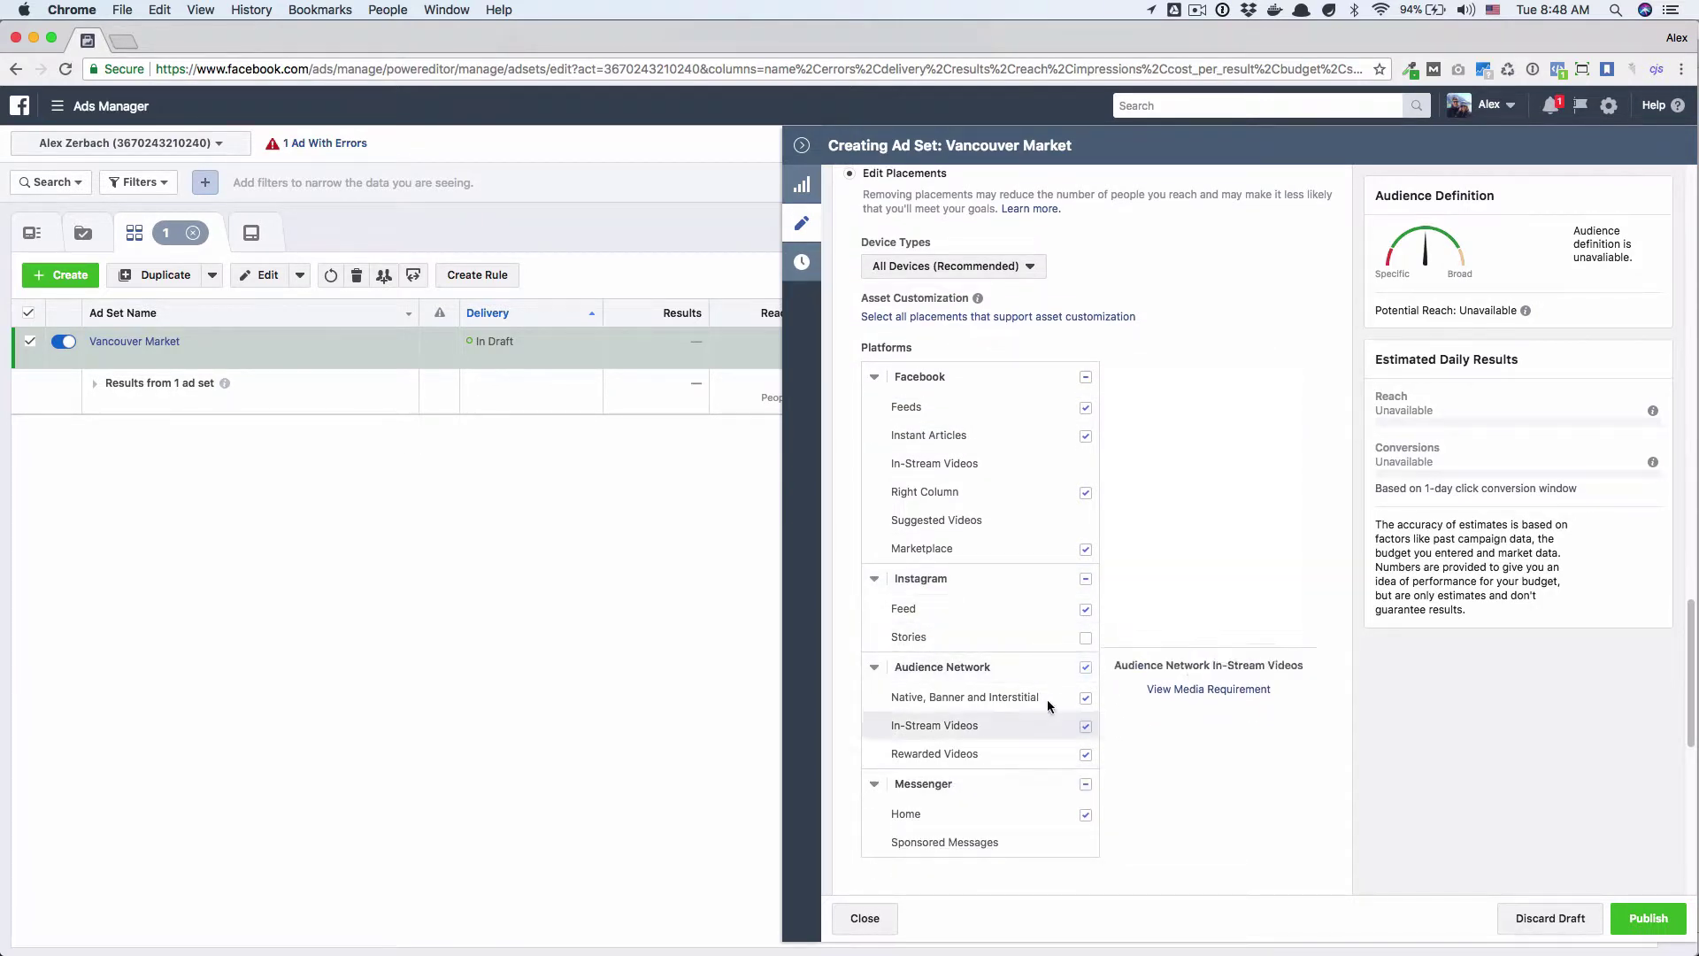
click(1086, 669)
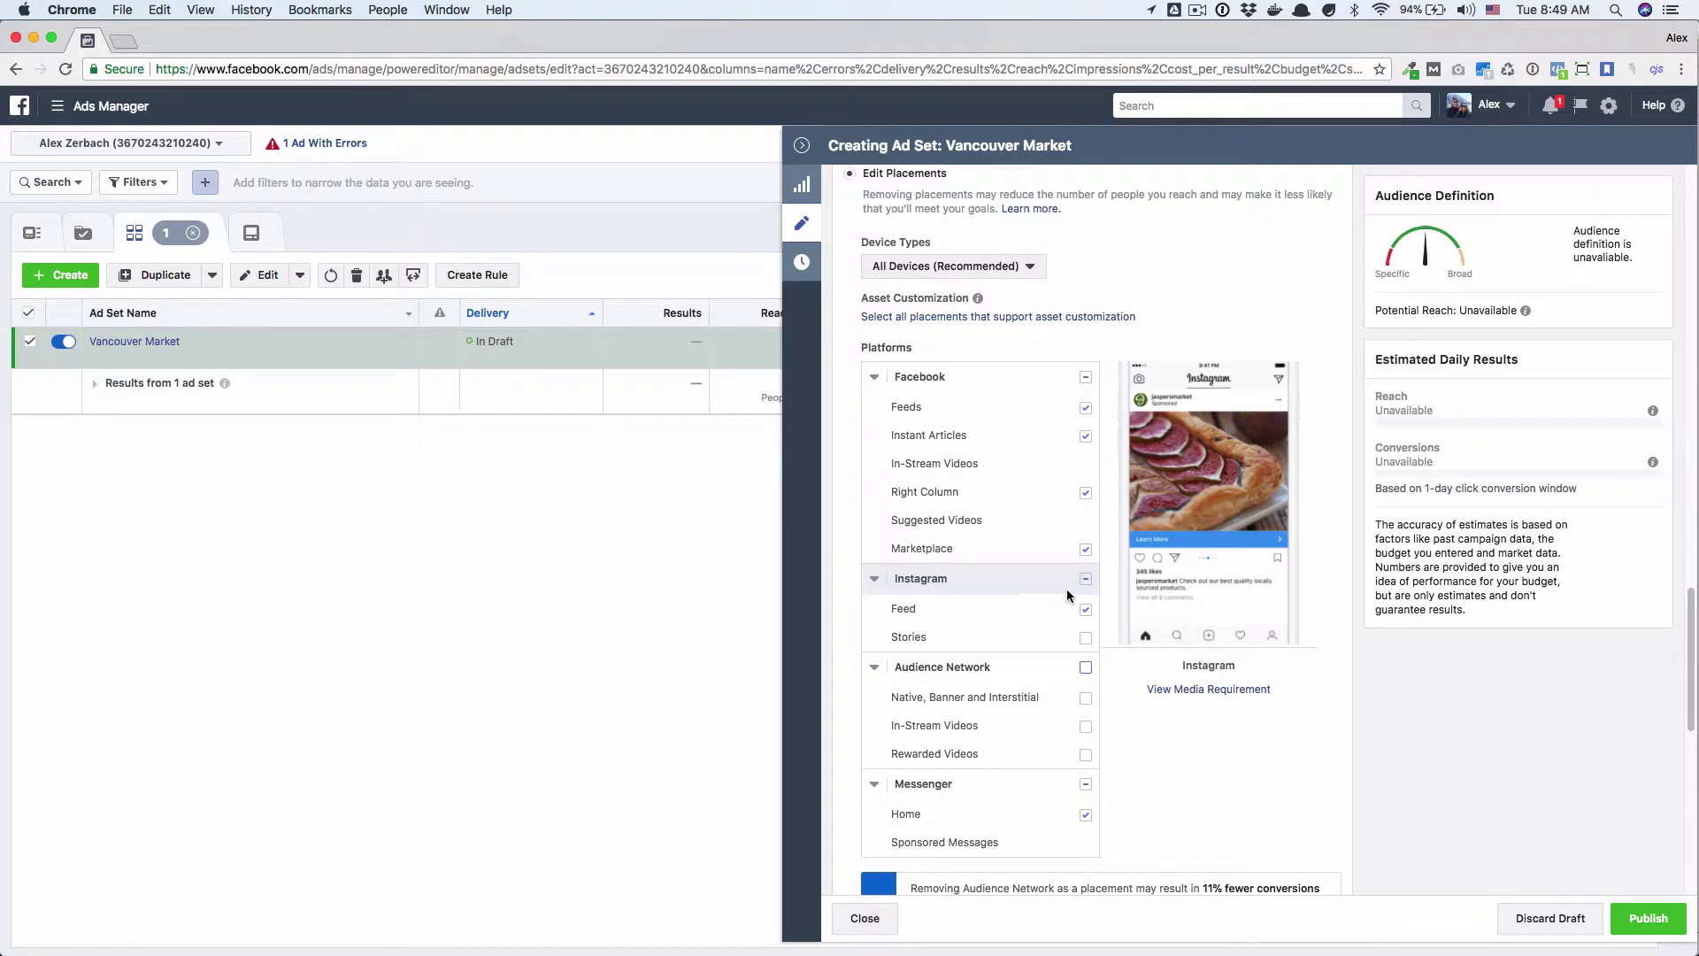
Review the ad set's remaining placement options, conversion window, bid strategy and delivery type.
scroll(1062, 602, down, 2)
scroll(1046, 616, down, 12)
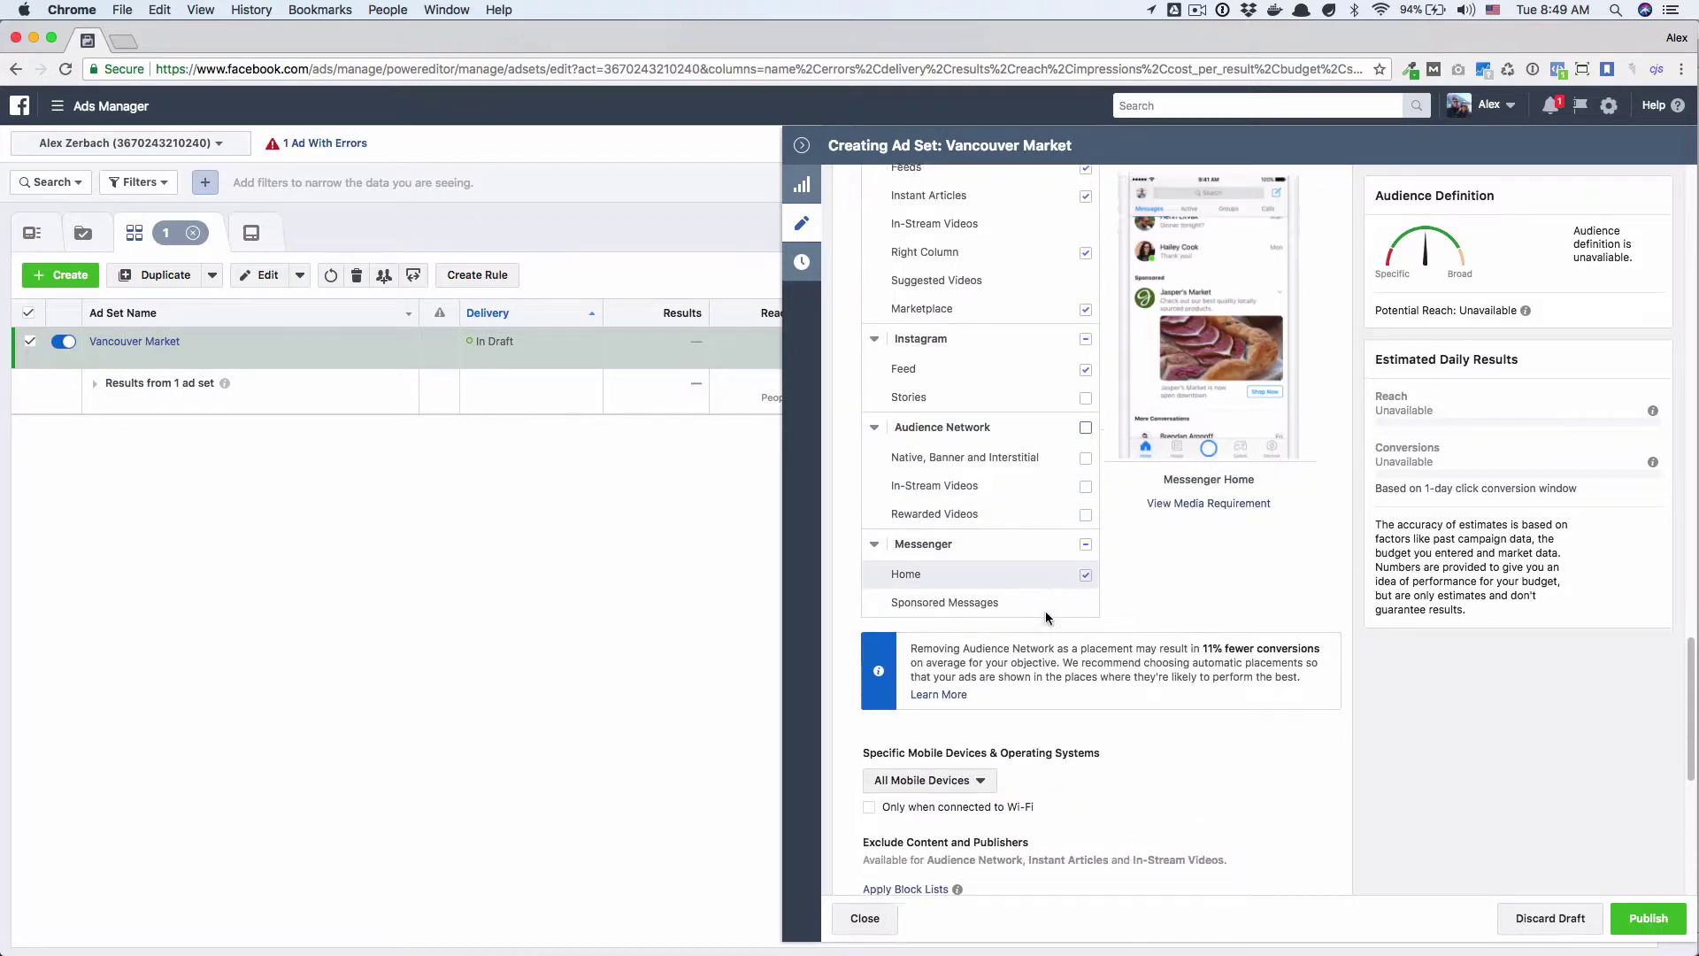
scroll(1046, 617, down, 2)
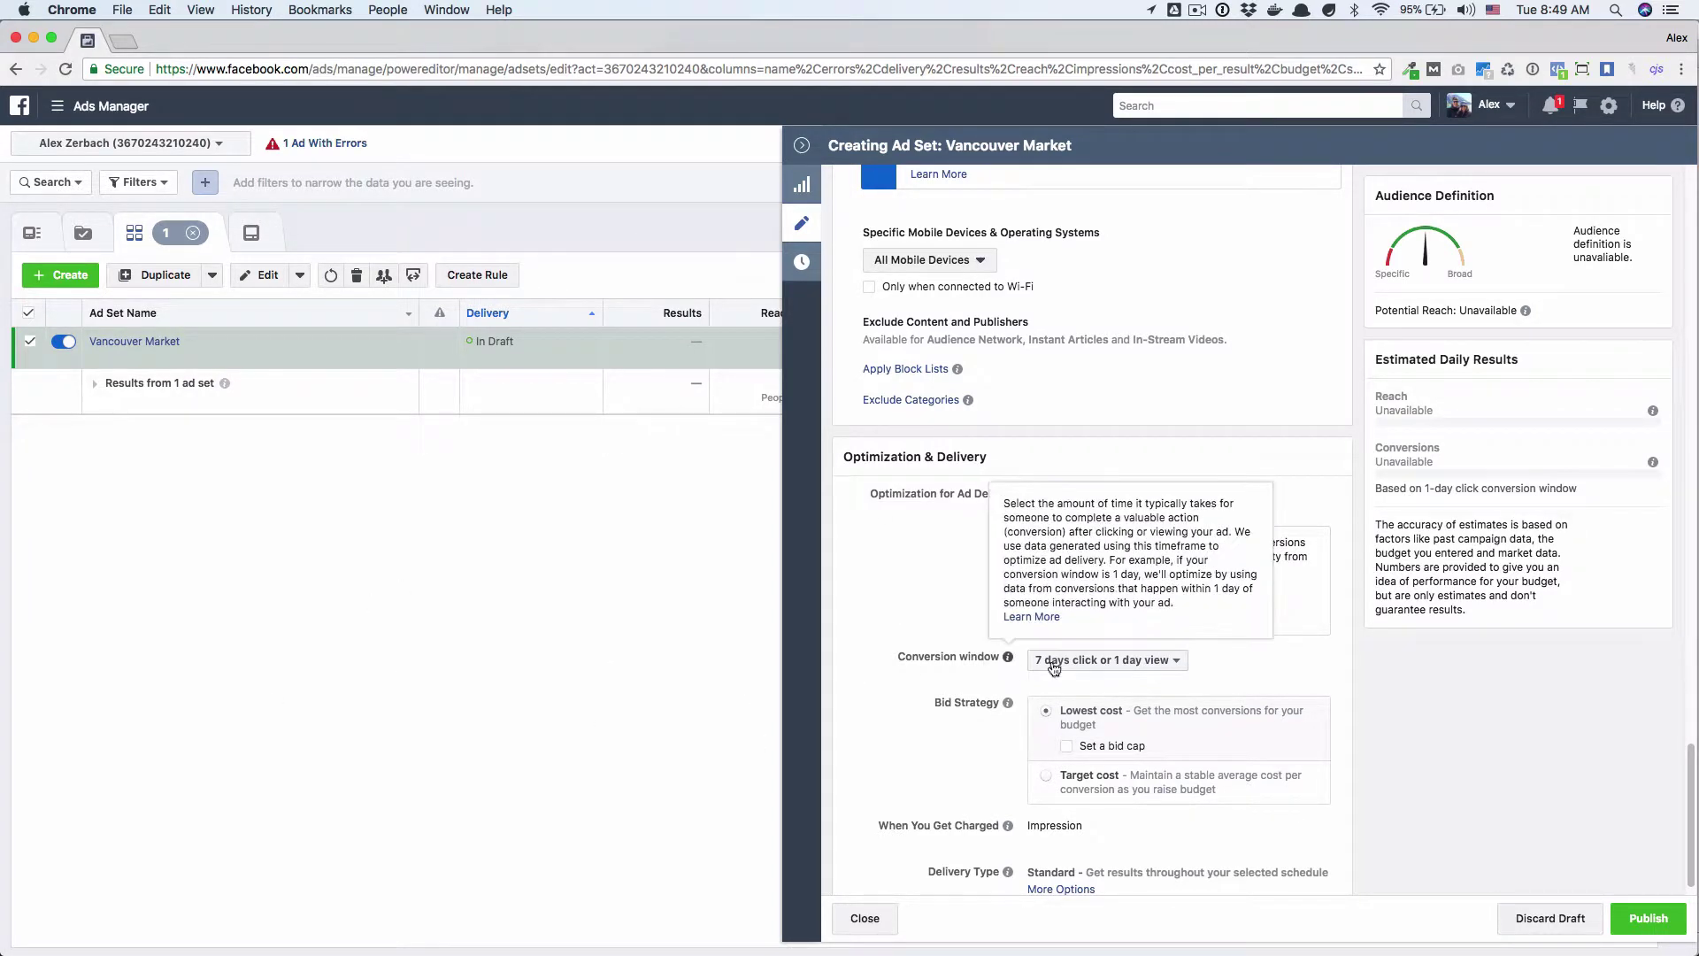
scroll(953, 629, down, 1)
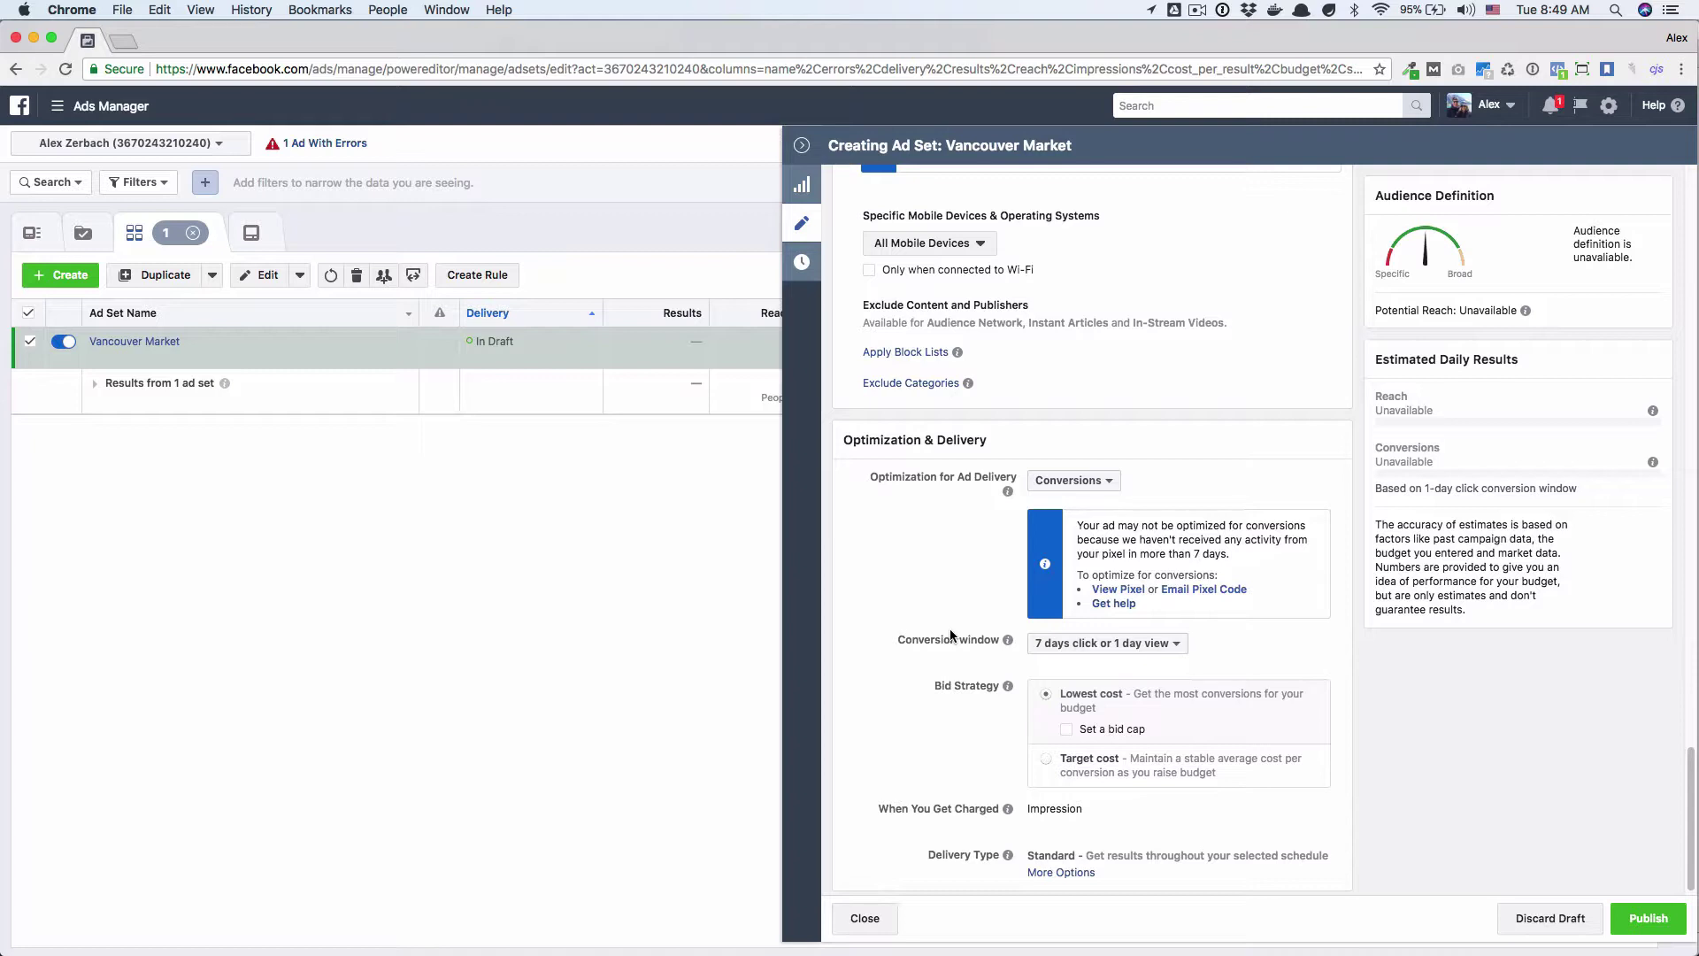
scroll(951, 634, down, 1)
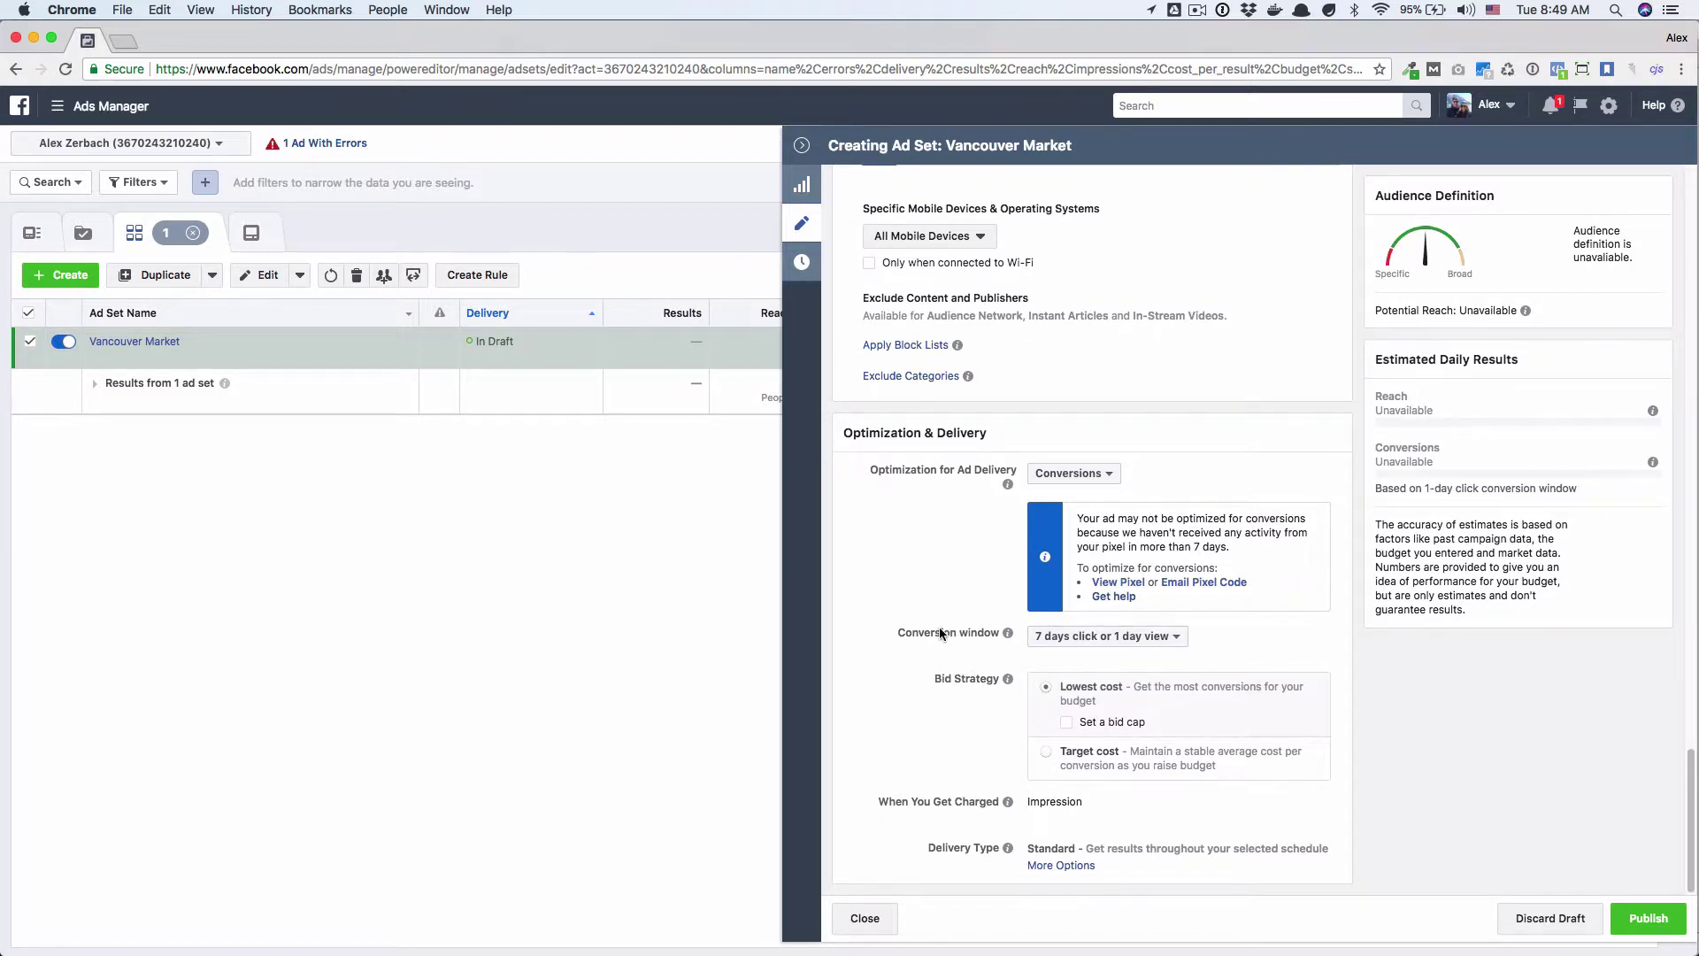
scroll(943, 634, up, 5)
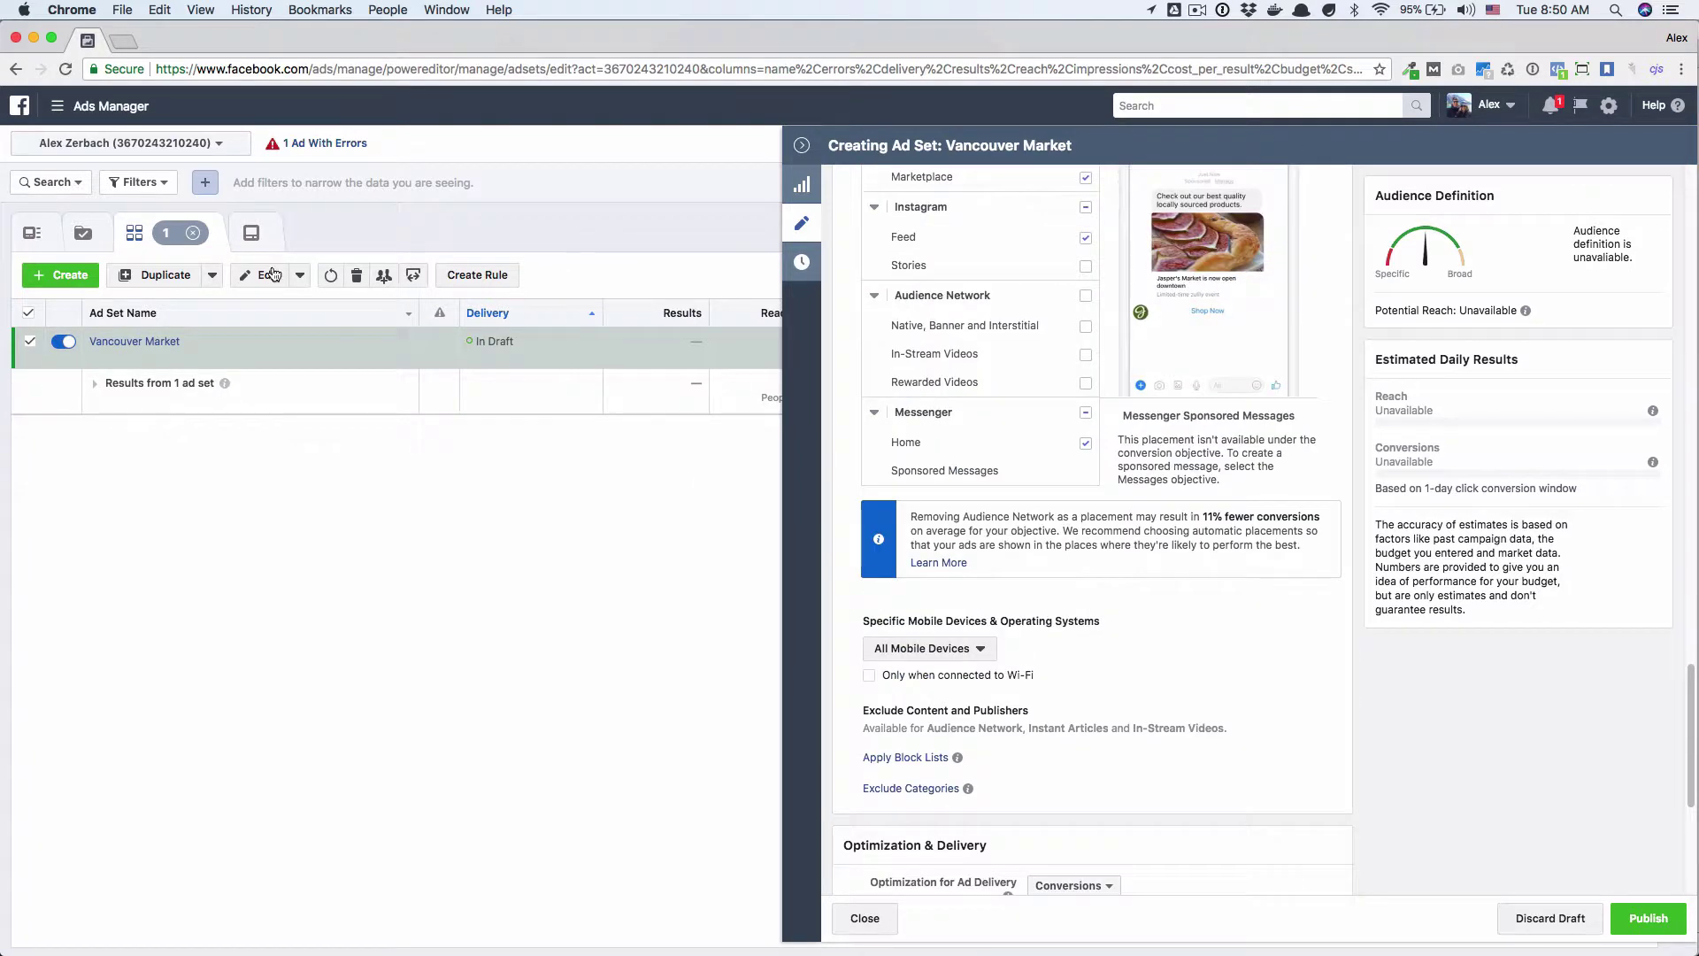
Open the Sell Your House Fast Ad #1 draft and choose PNW Invest as its Facebook Page.
click(121, 342)
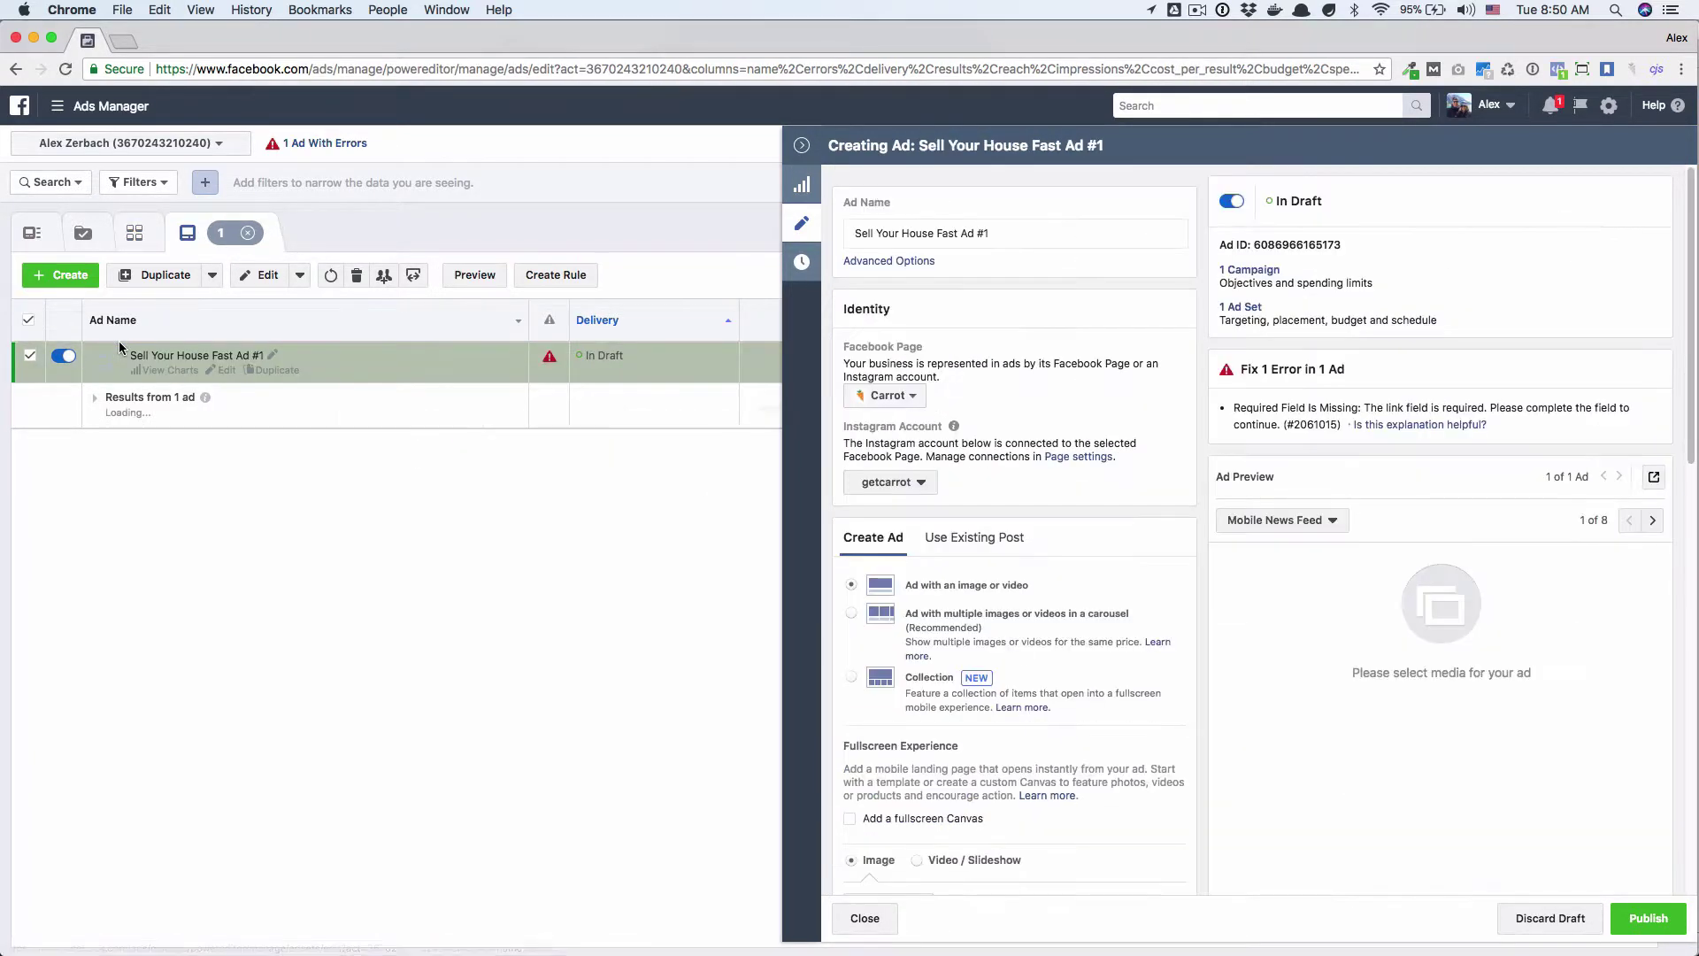
click(912, 398)
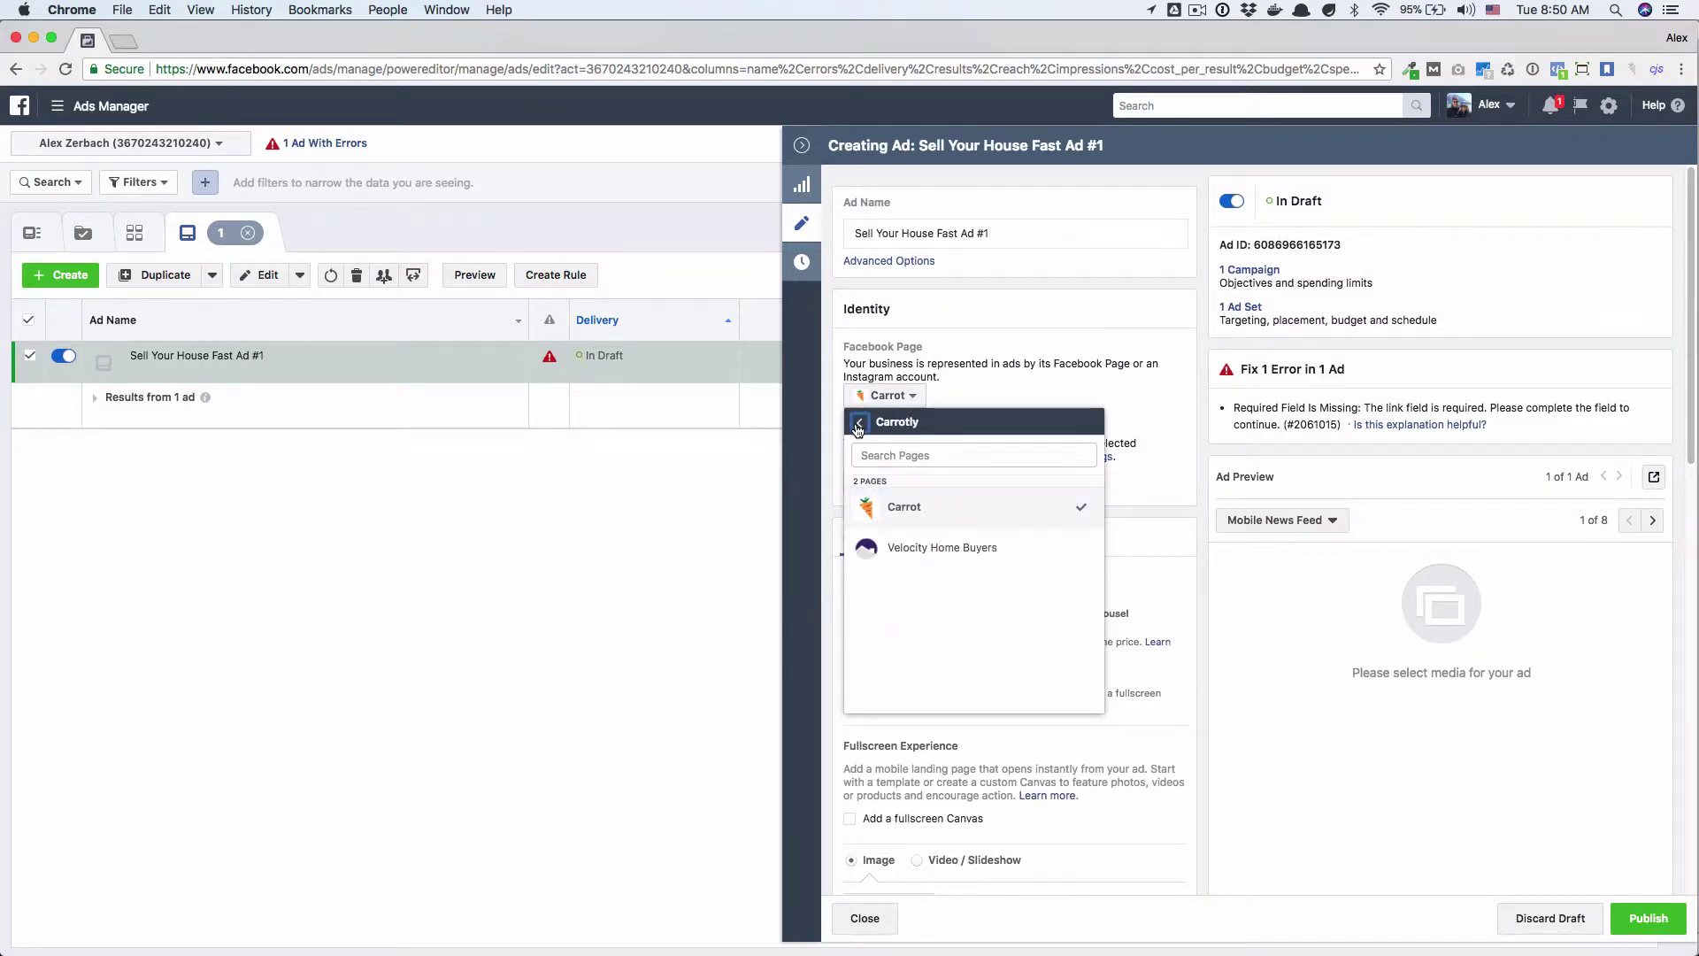
click(858, 428)
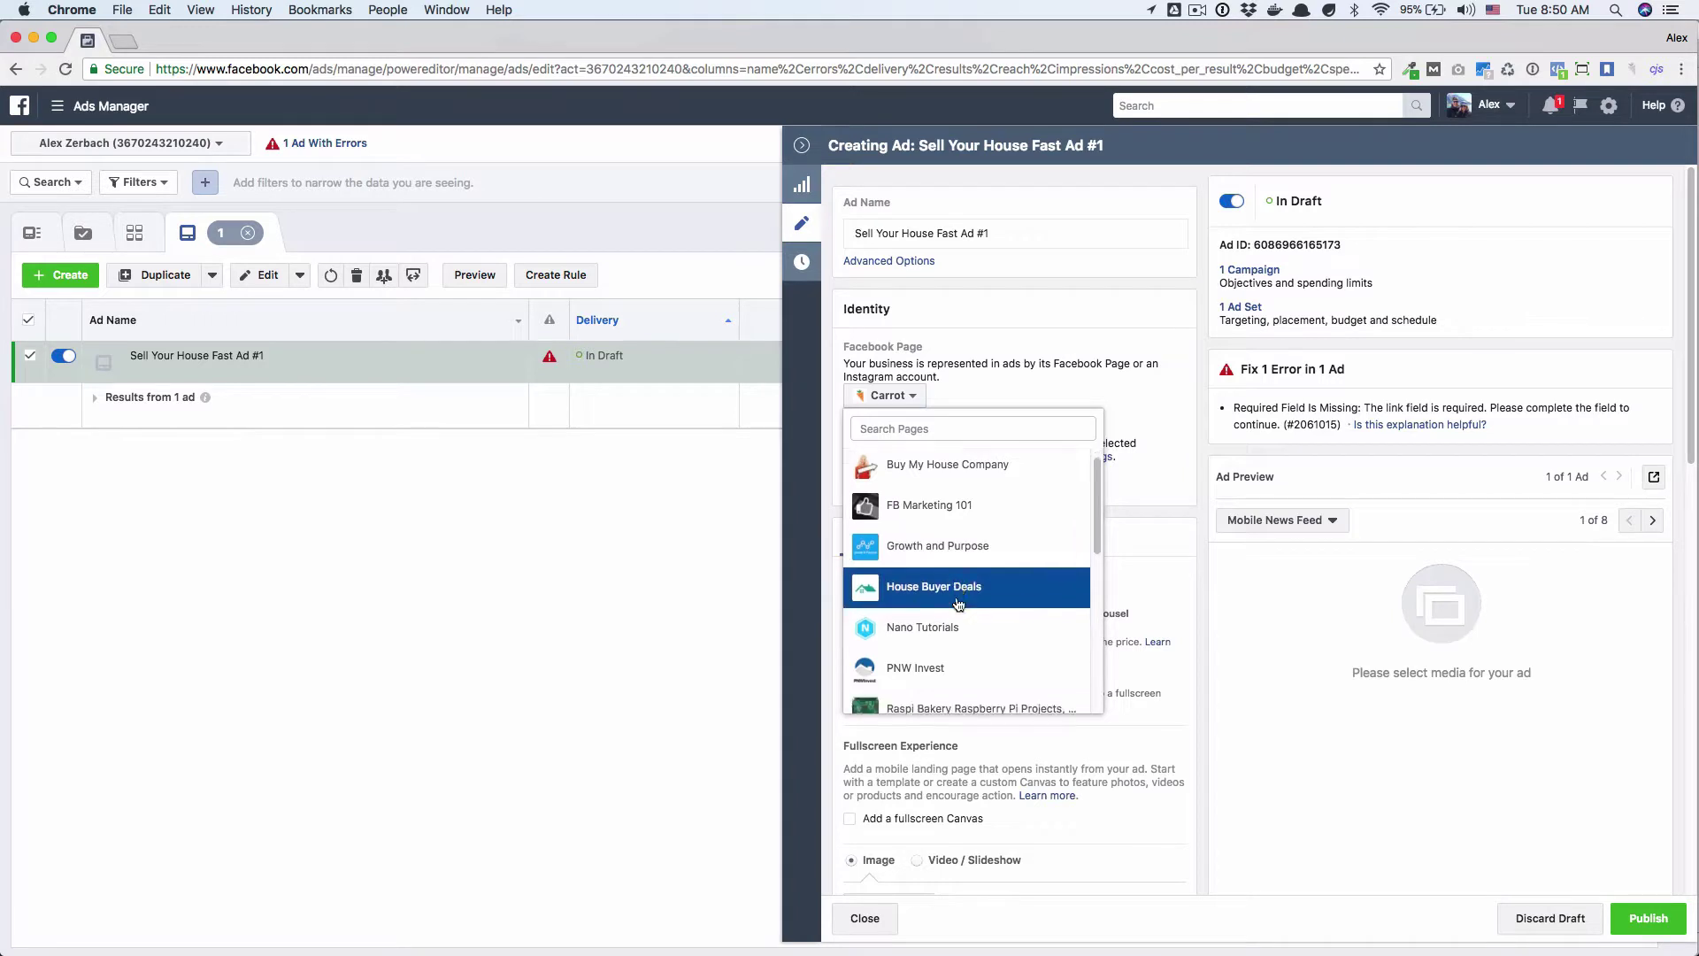
click(951, 665)
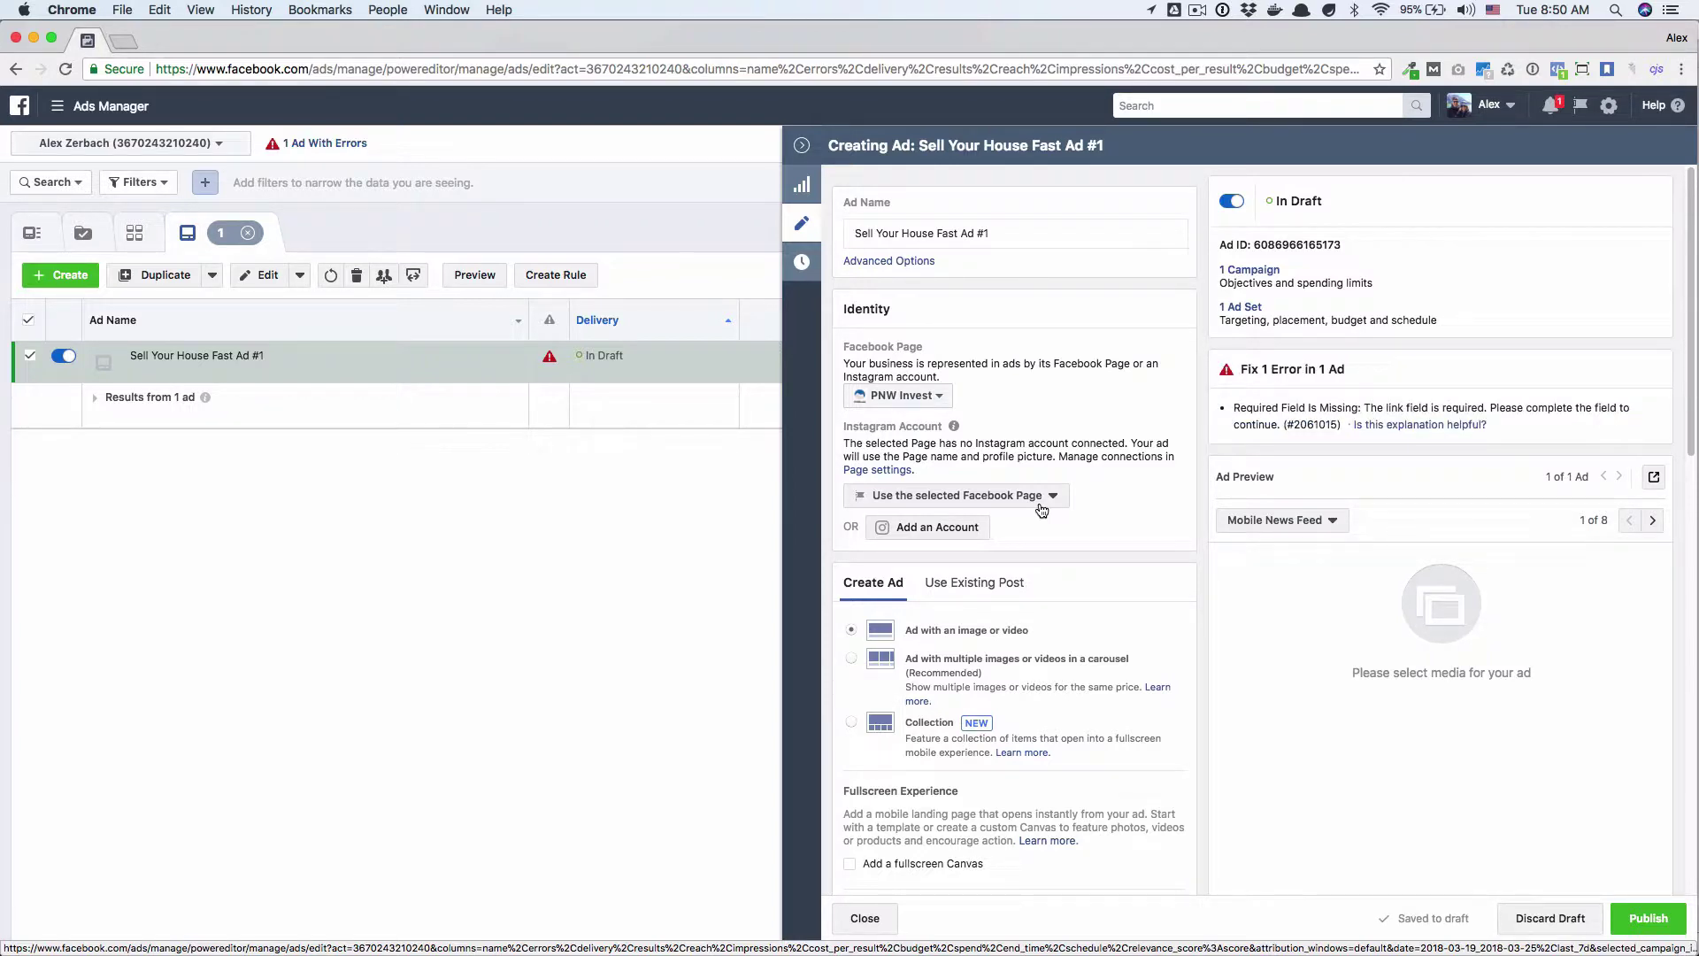
click(936, 399)
click(920, 396)
Add the account image sell-fast-2.jpg, the white house with trees, to the single-image ad.
scroll(975, 422, down, 1)
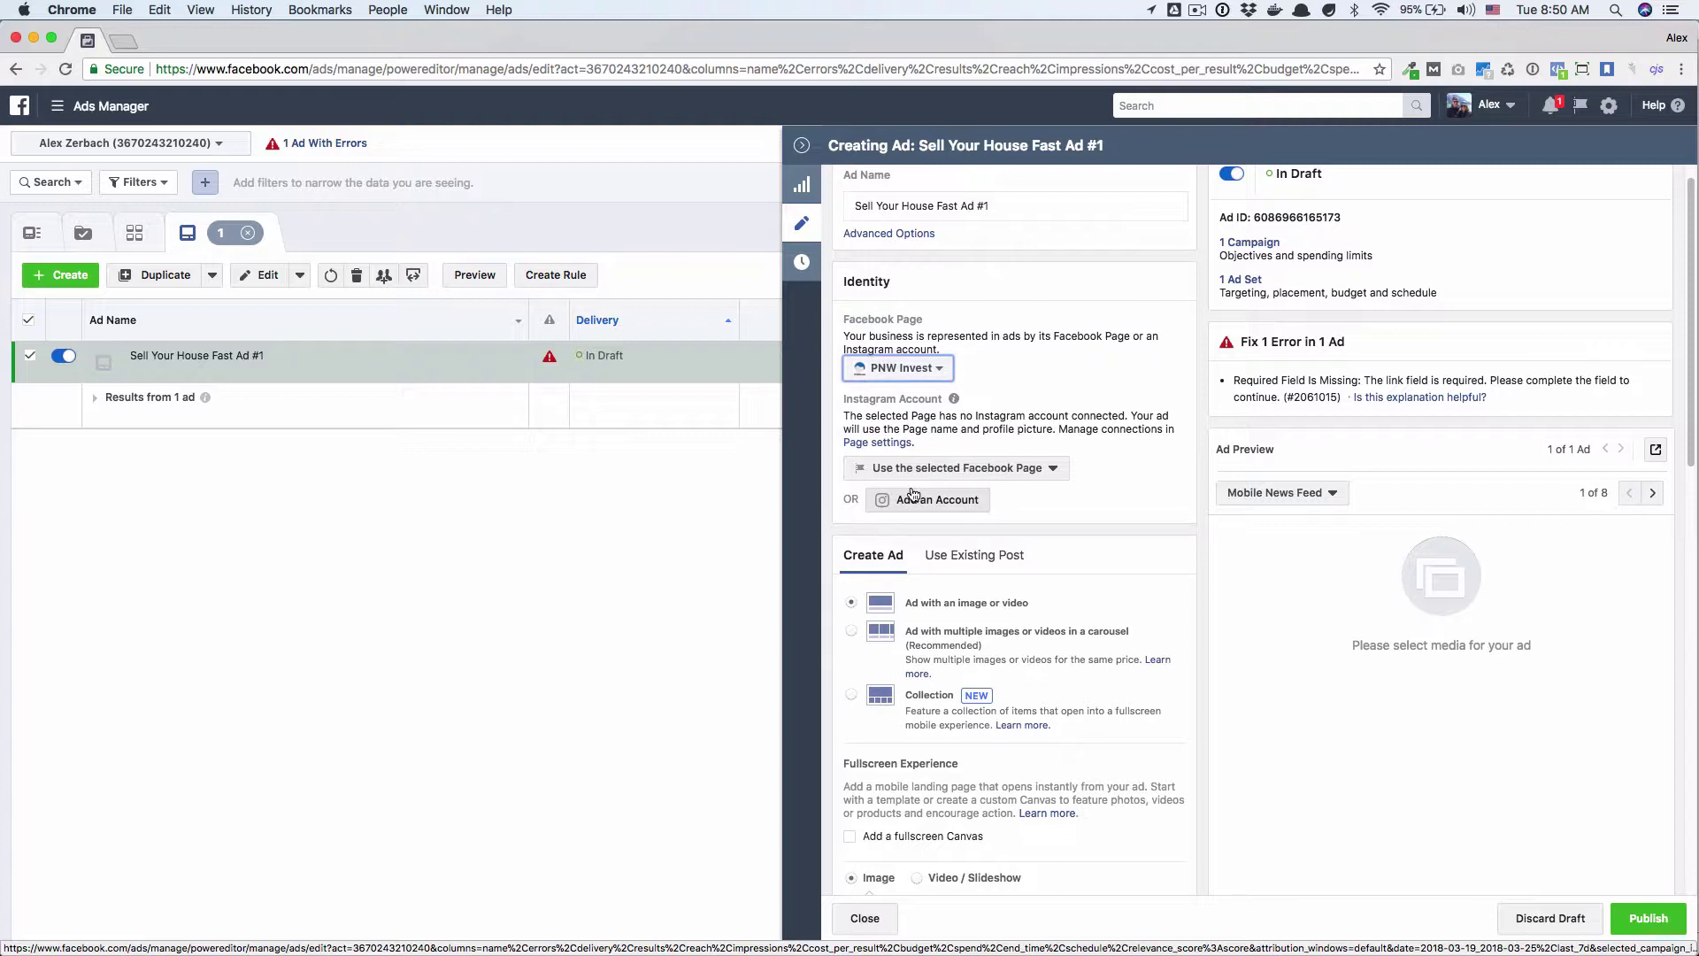
scroll(914, 493, down, 1)
scroll(914, 447, down, 3)
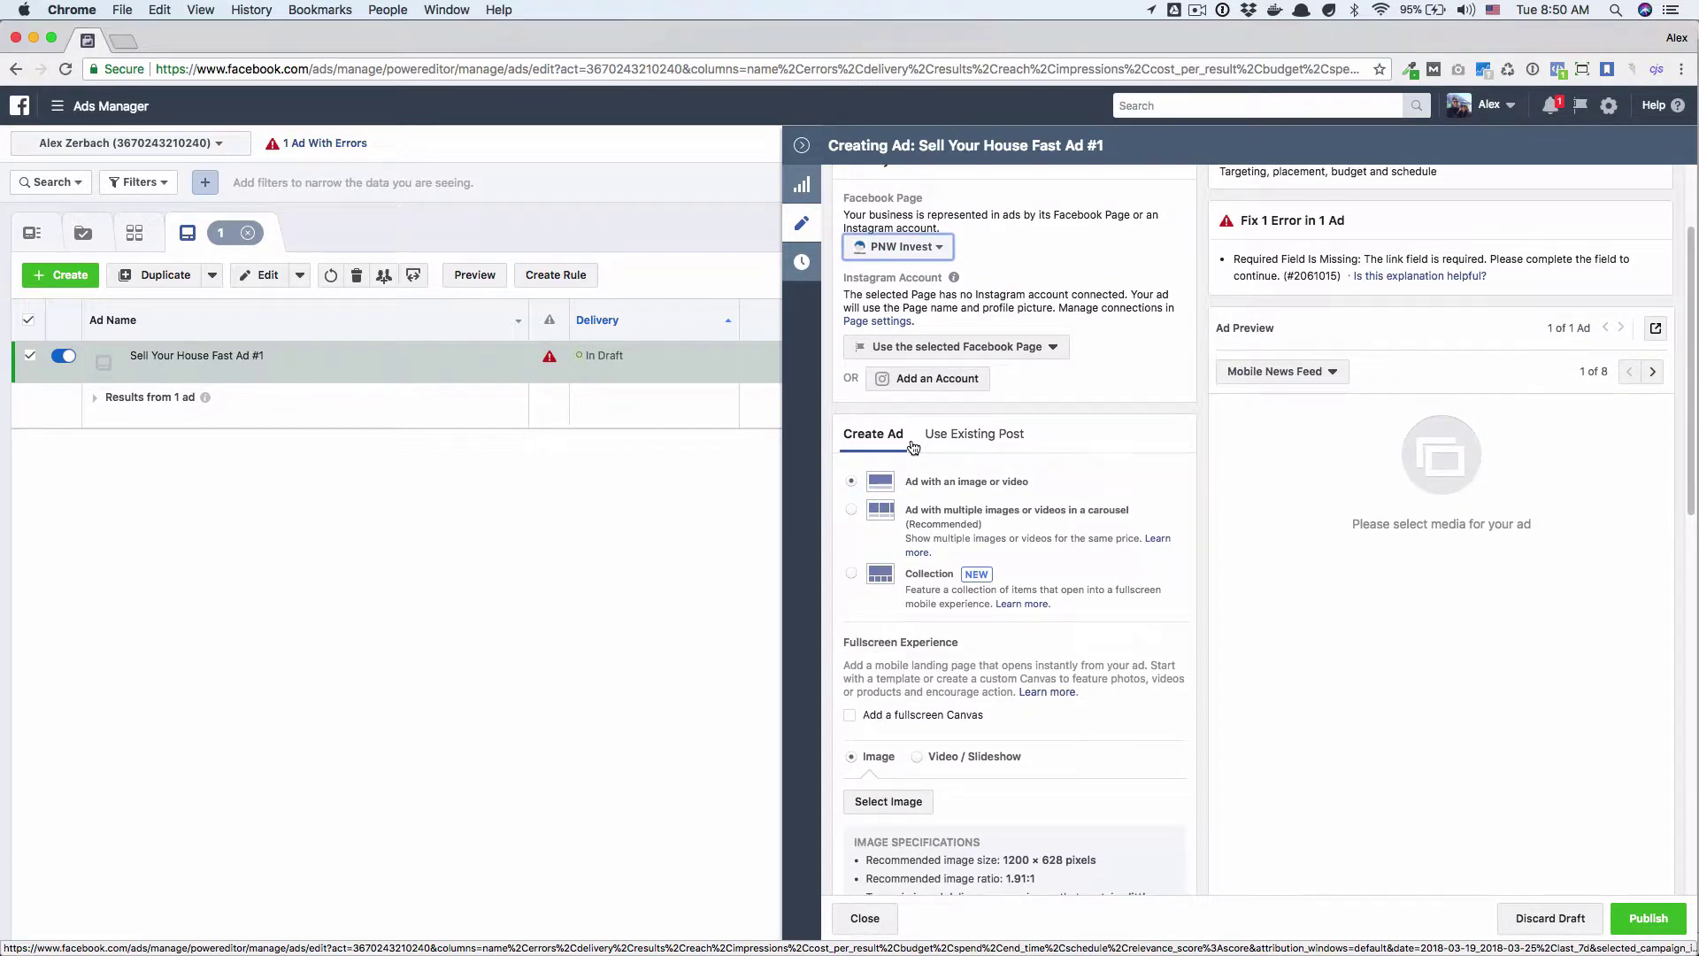
scroll(913, 447, down, 2)
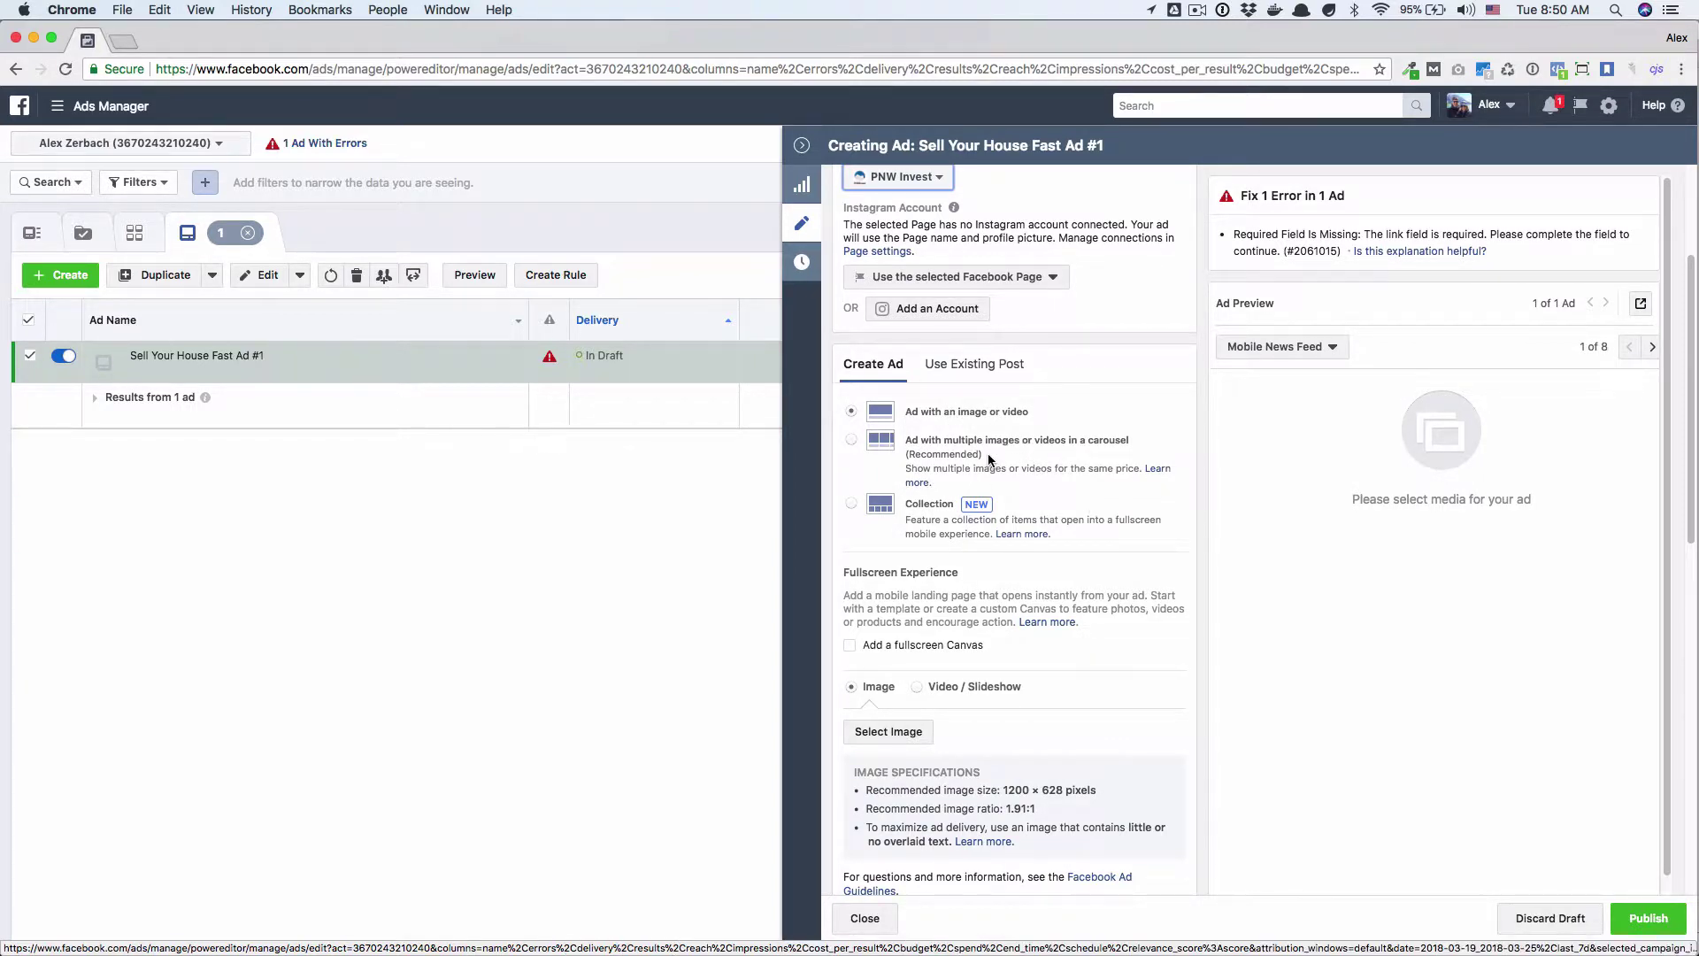
scroll(988, 458, down, 6)
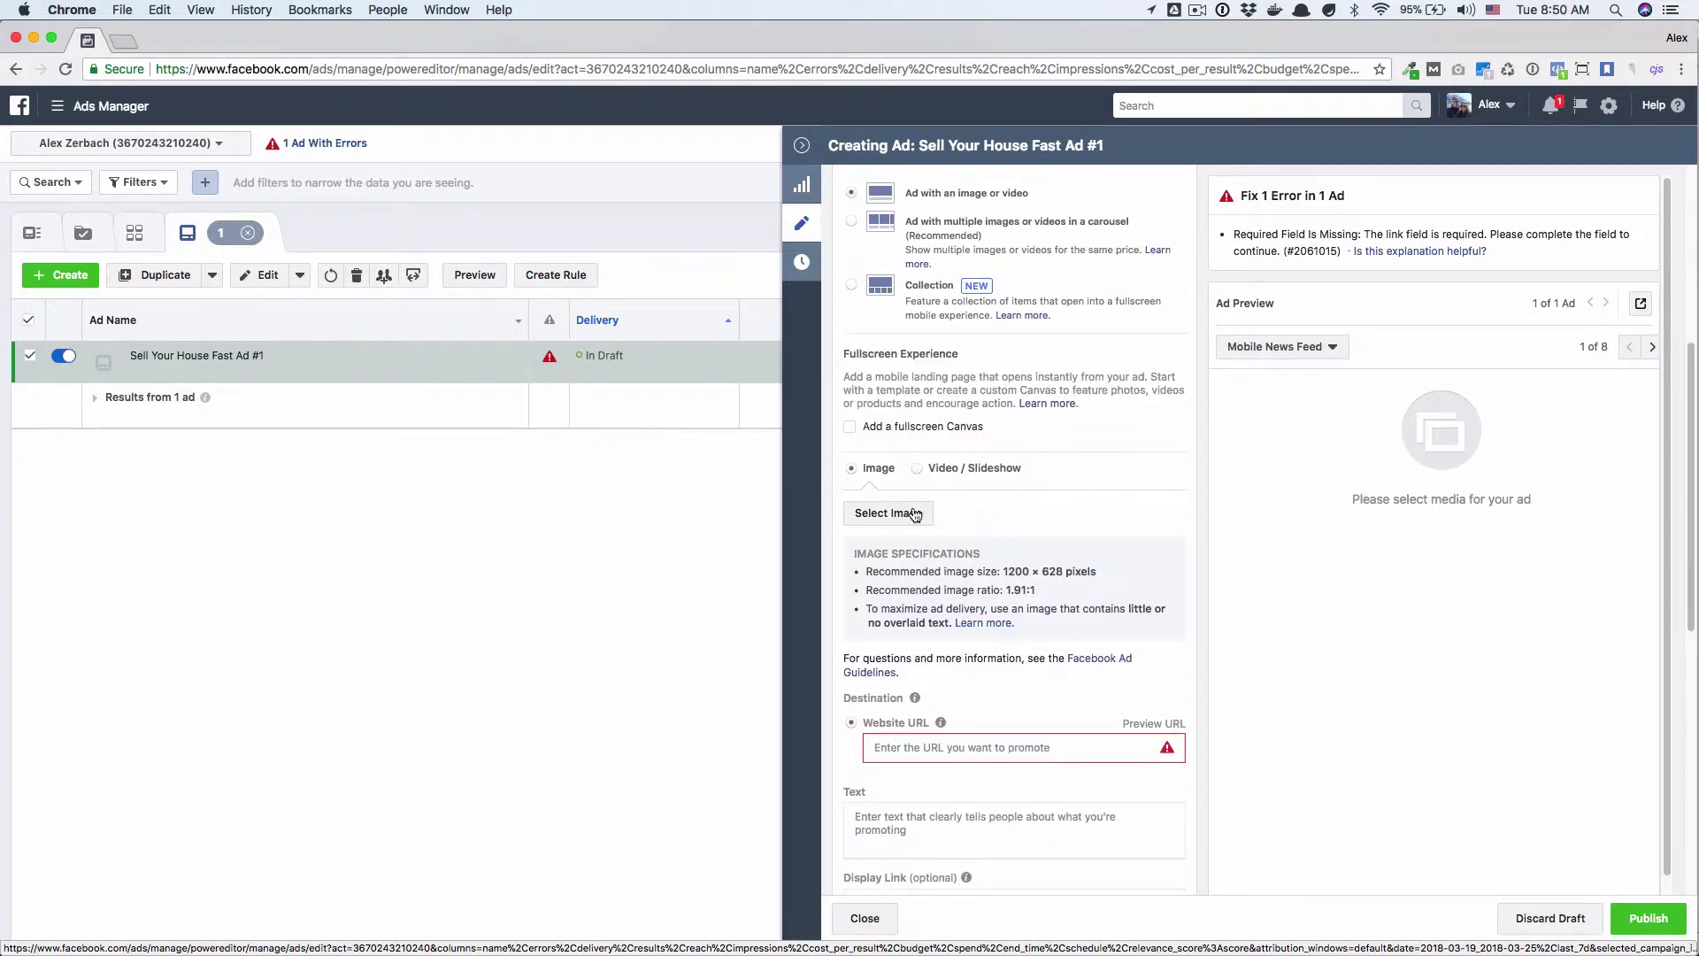
click(915, 515)
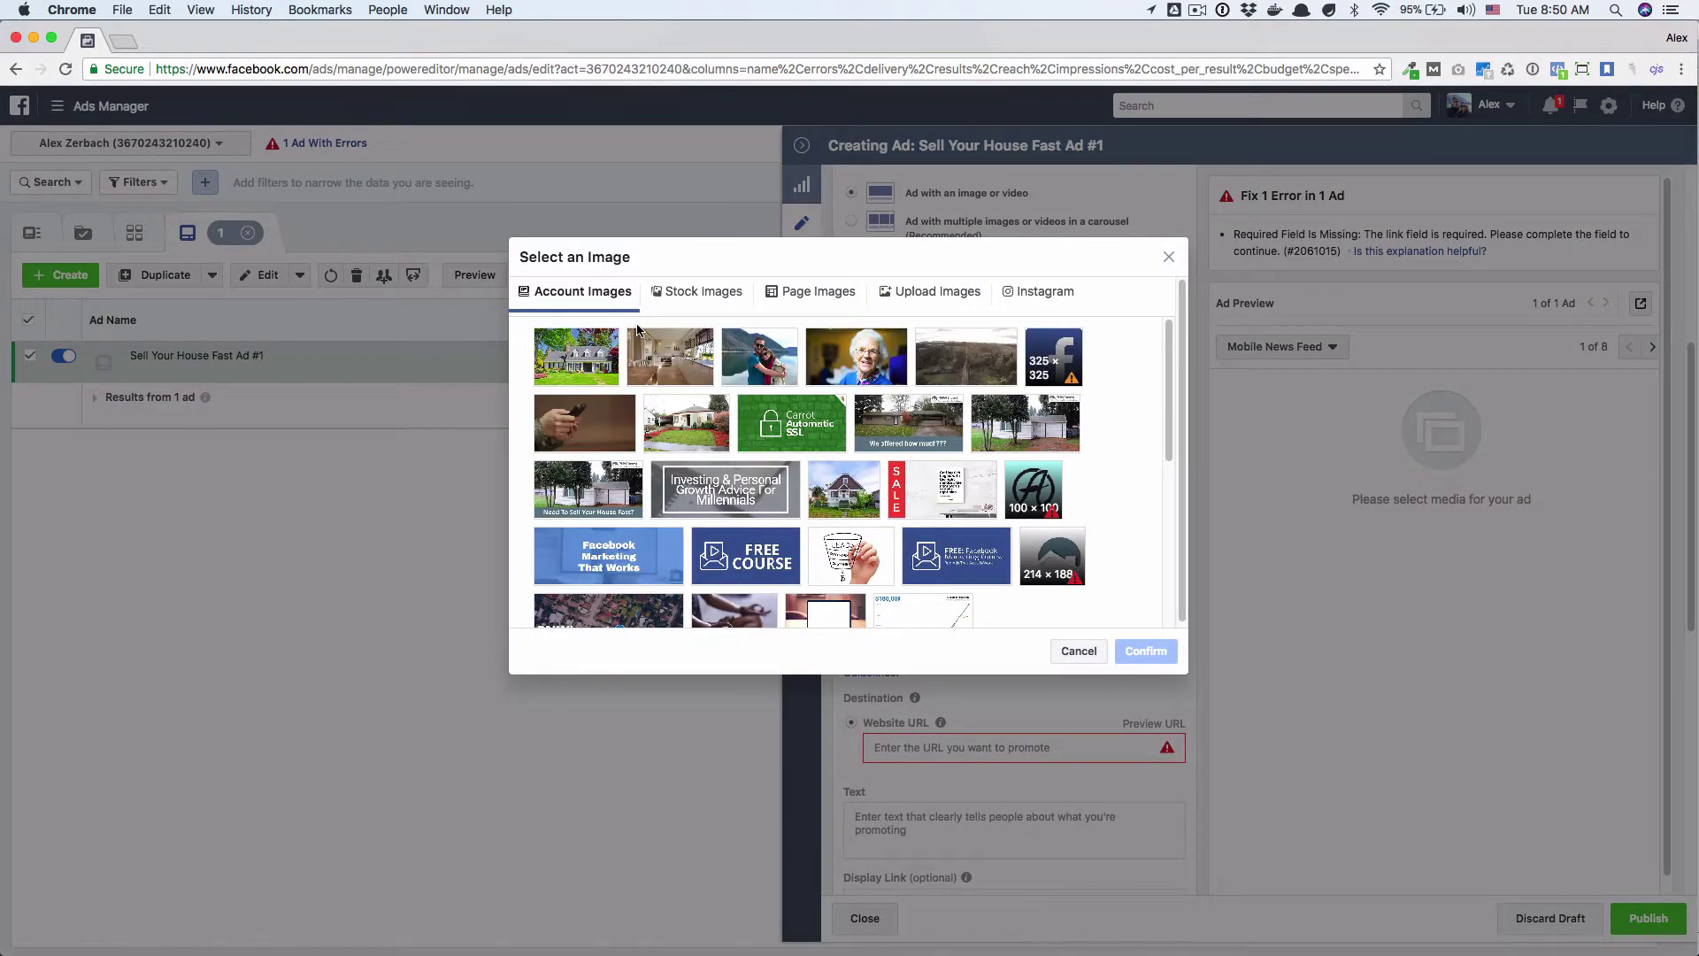
click(1051, 431)
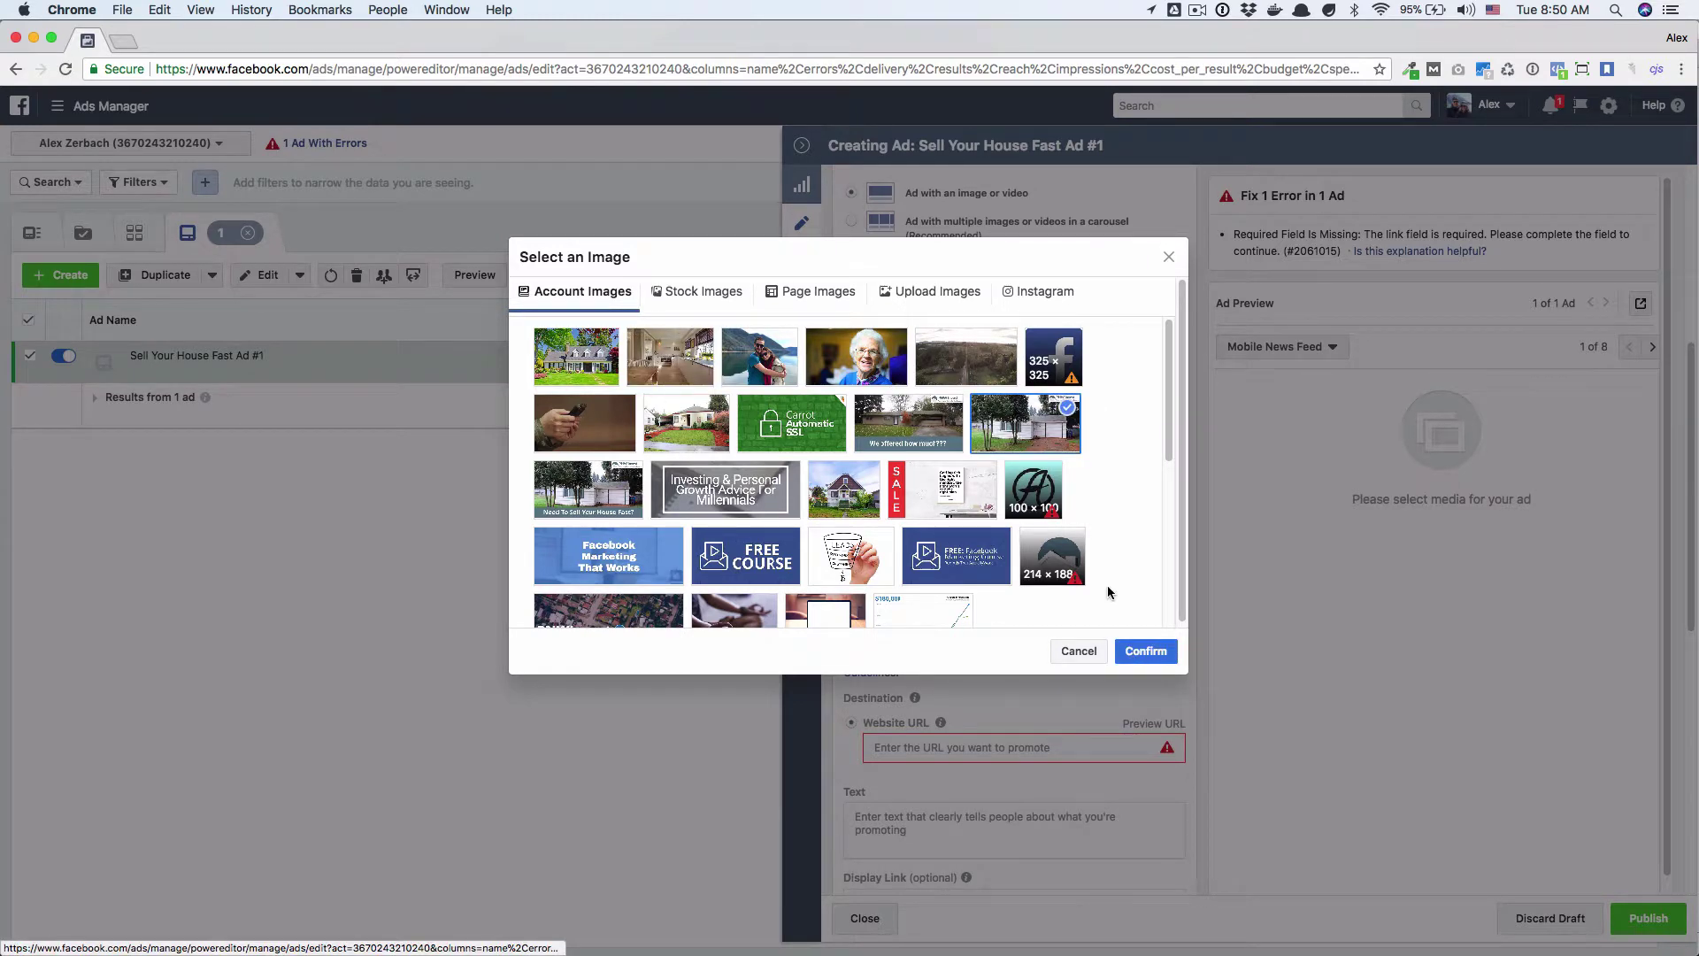
click(1145, 651)
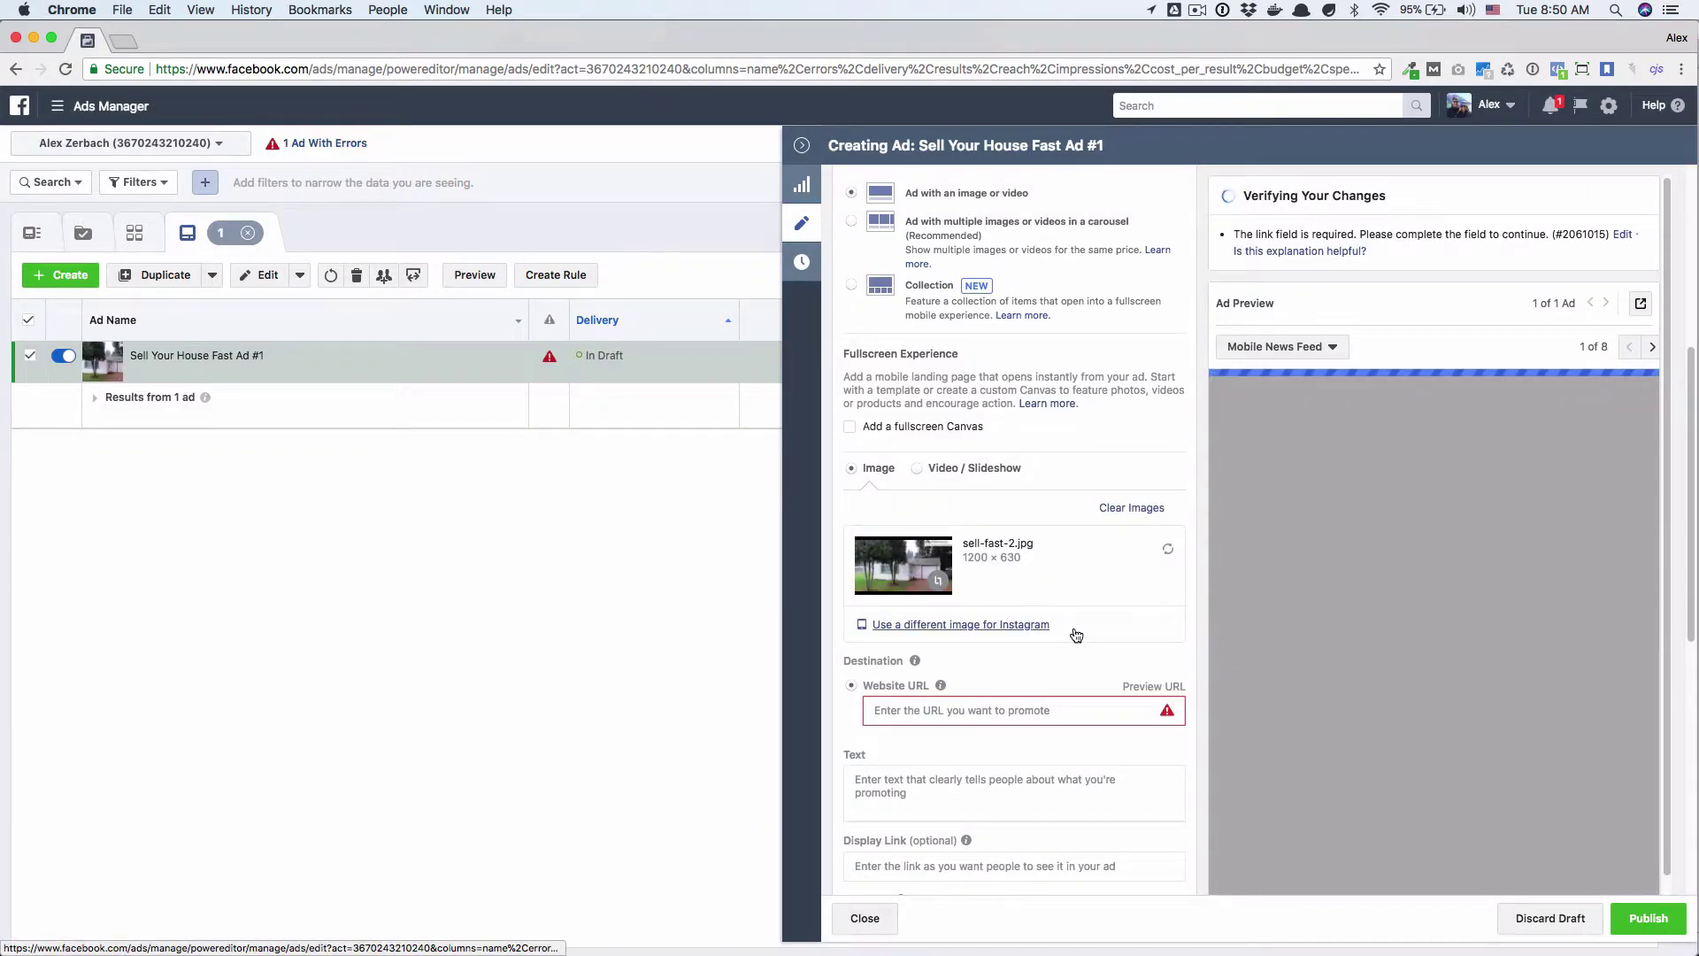
Set the ad's destination website URL to pnwinvest.com.
click(969, 713)
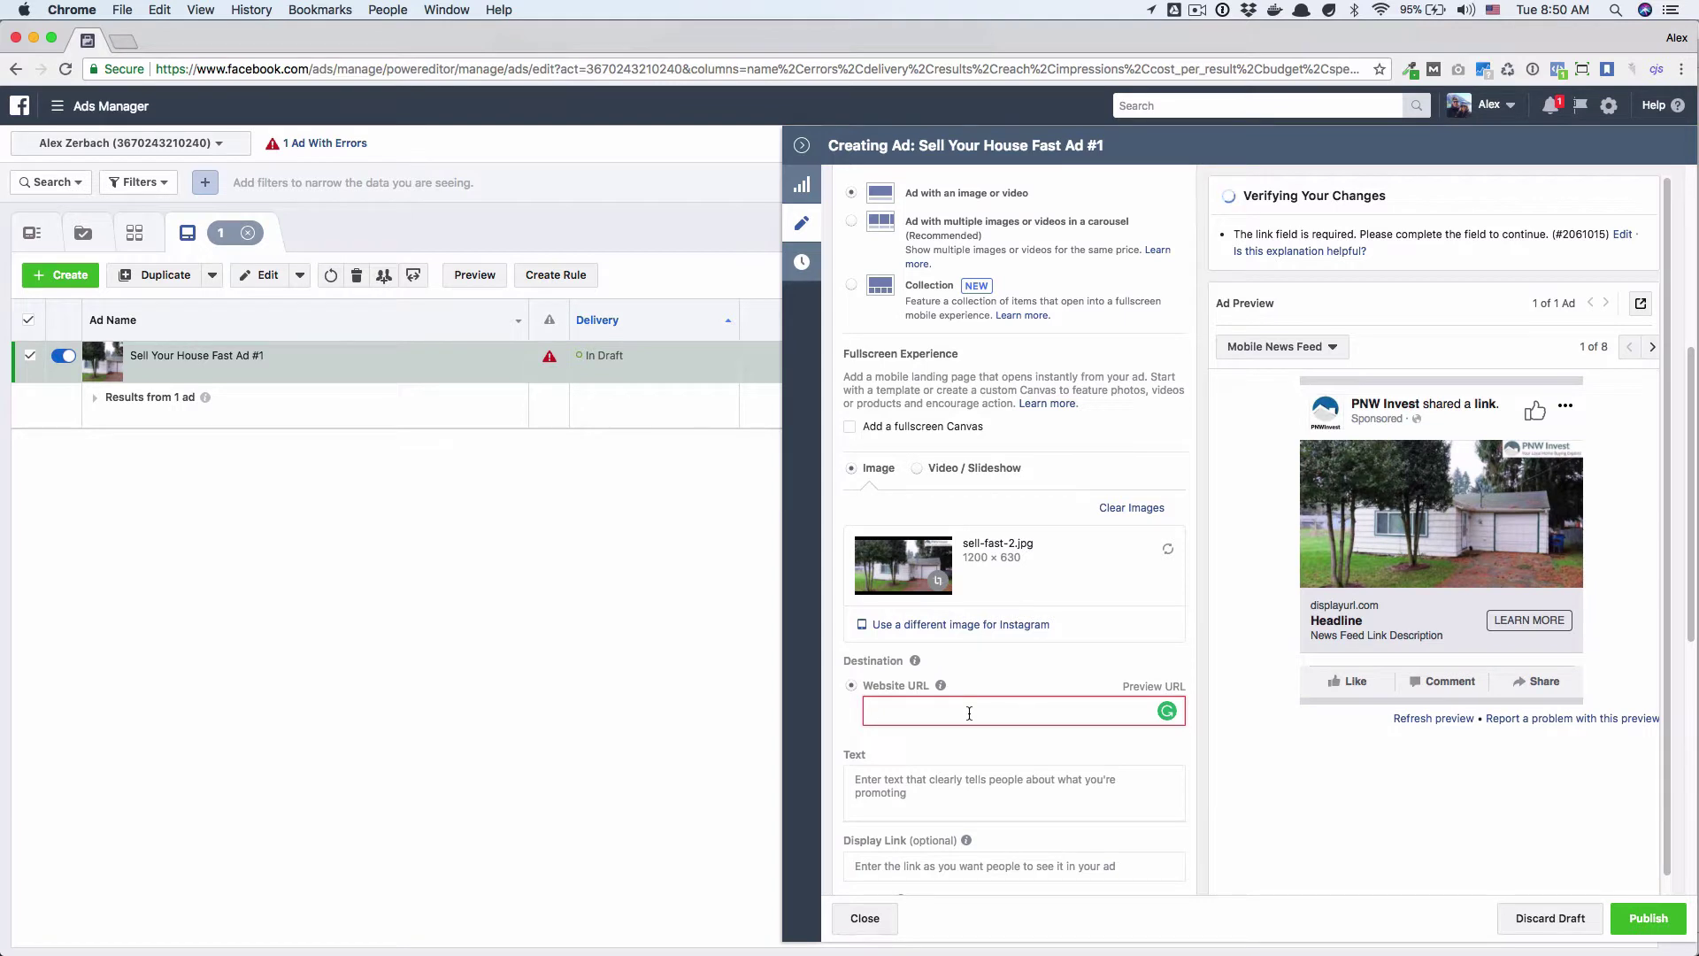
text(pnwinvest.com)
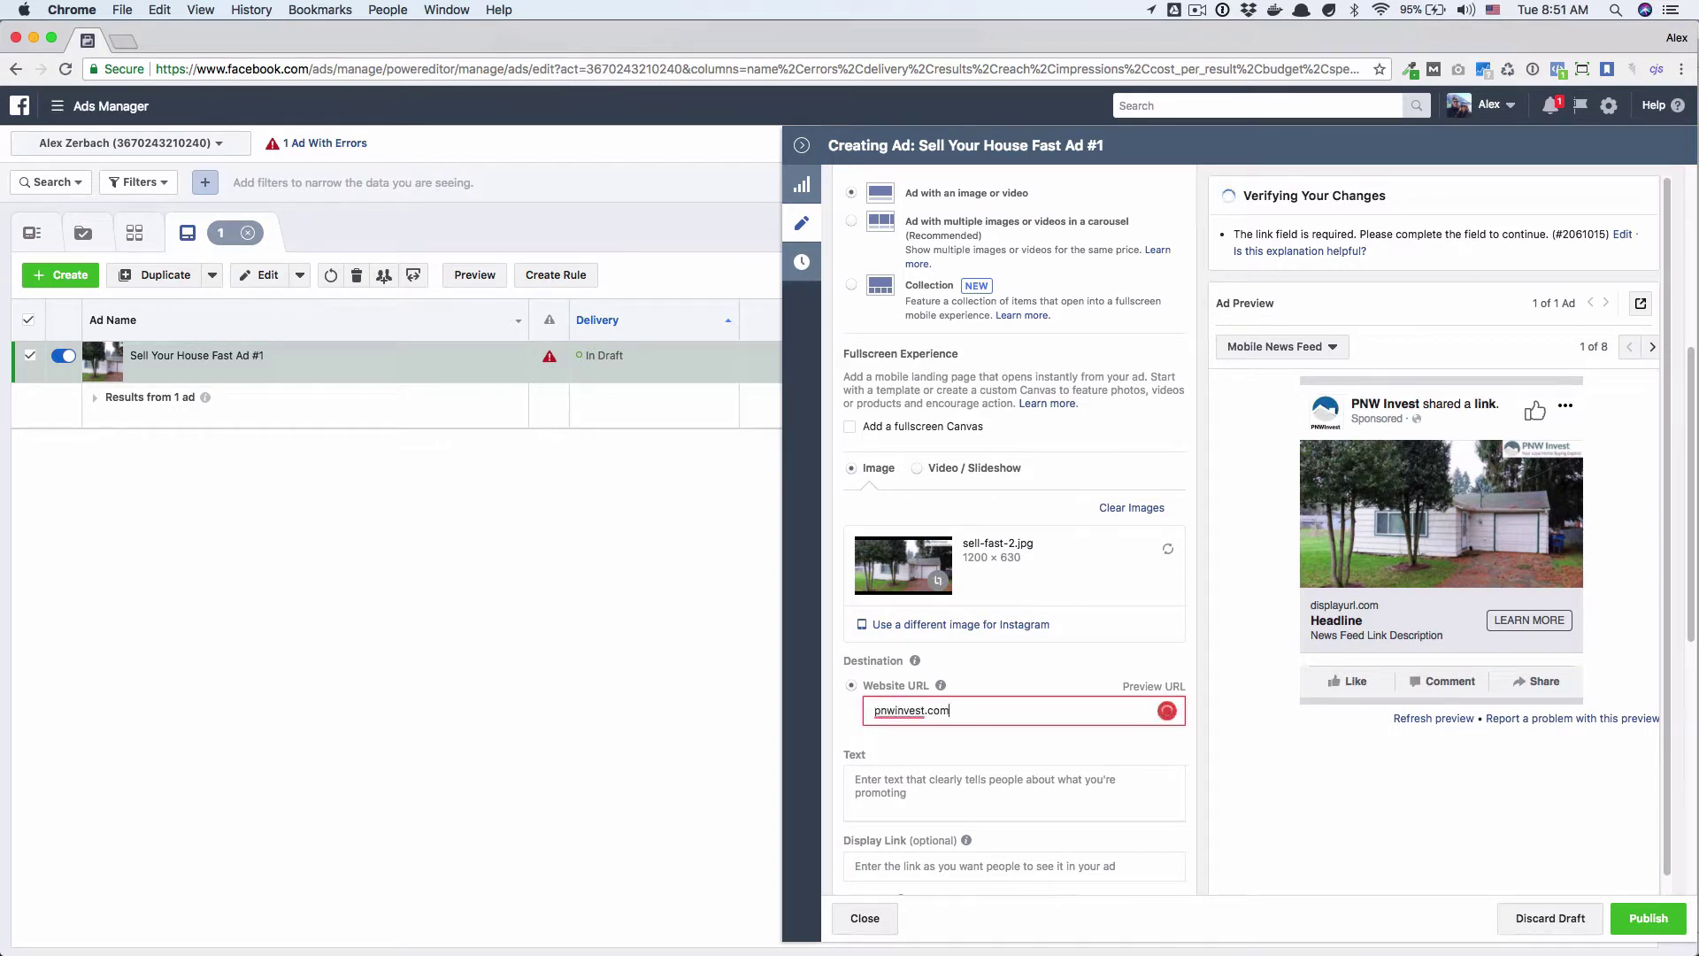
scroll(943, 577, down, 1)
scroll(943, 580, down, 1)
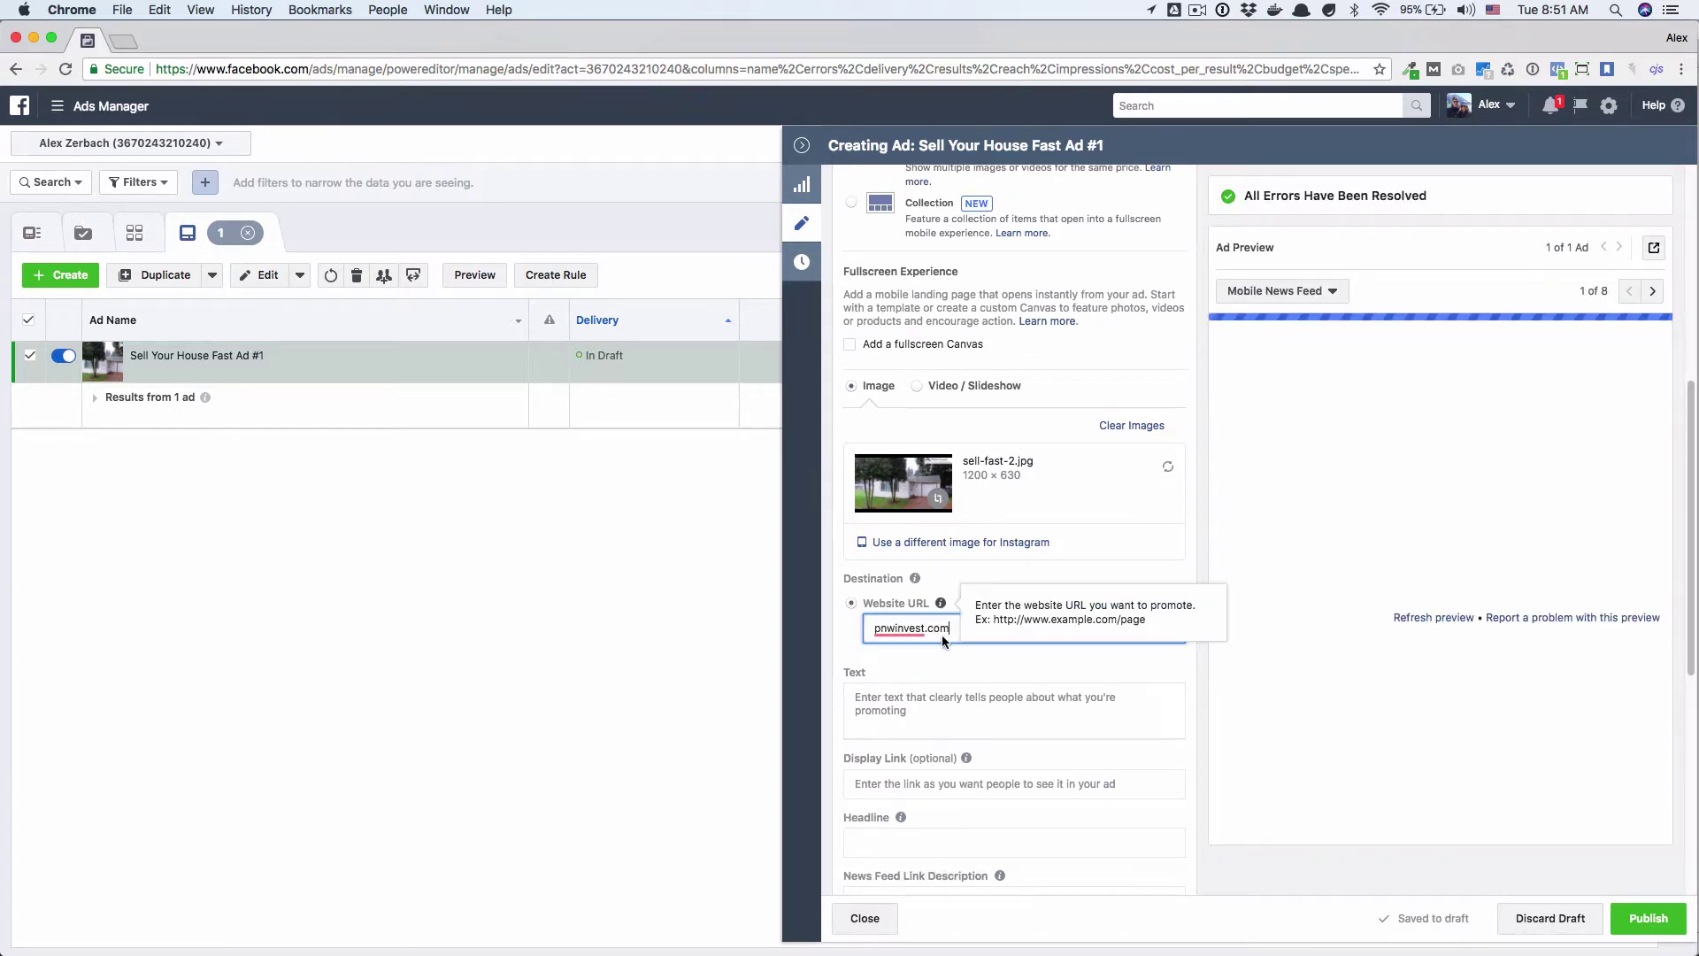
double_click(927, 630)
key(Right)
key(shift+Left)
key(shift+Left)
key(shift+Left)
key(shift+Left)
key(shift+Left)
key(shift+Left)
key(shift+Left)
key(shift+Left)
key(shift+Left)
key(shift+Left)
key(shift+Left)
key(shift+Left)
key(shift+Left)
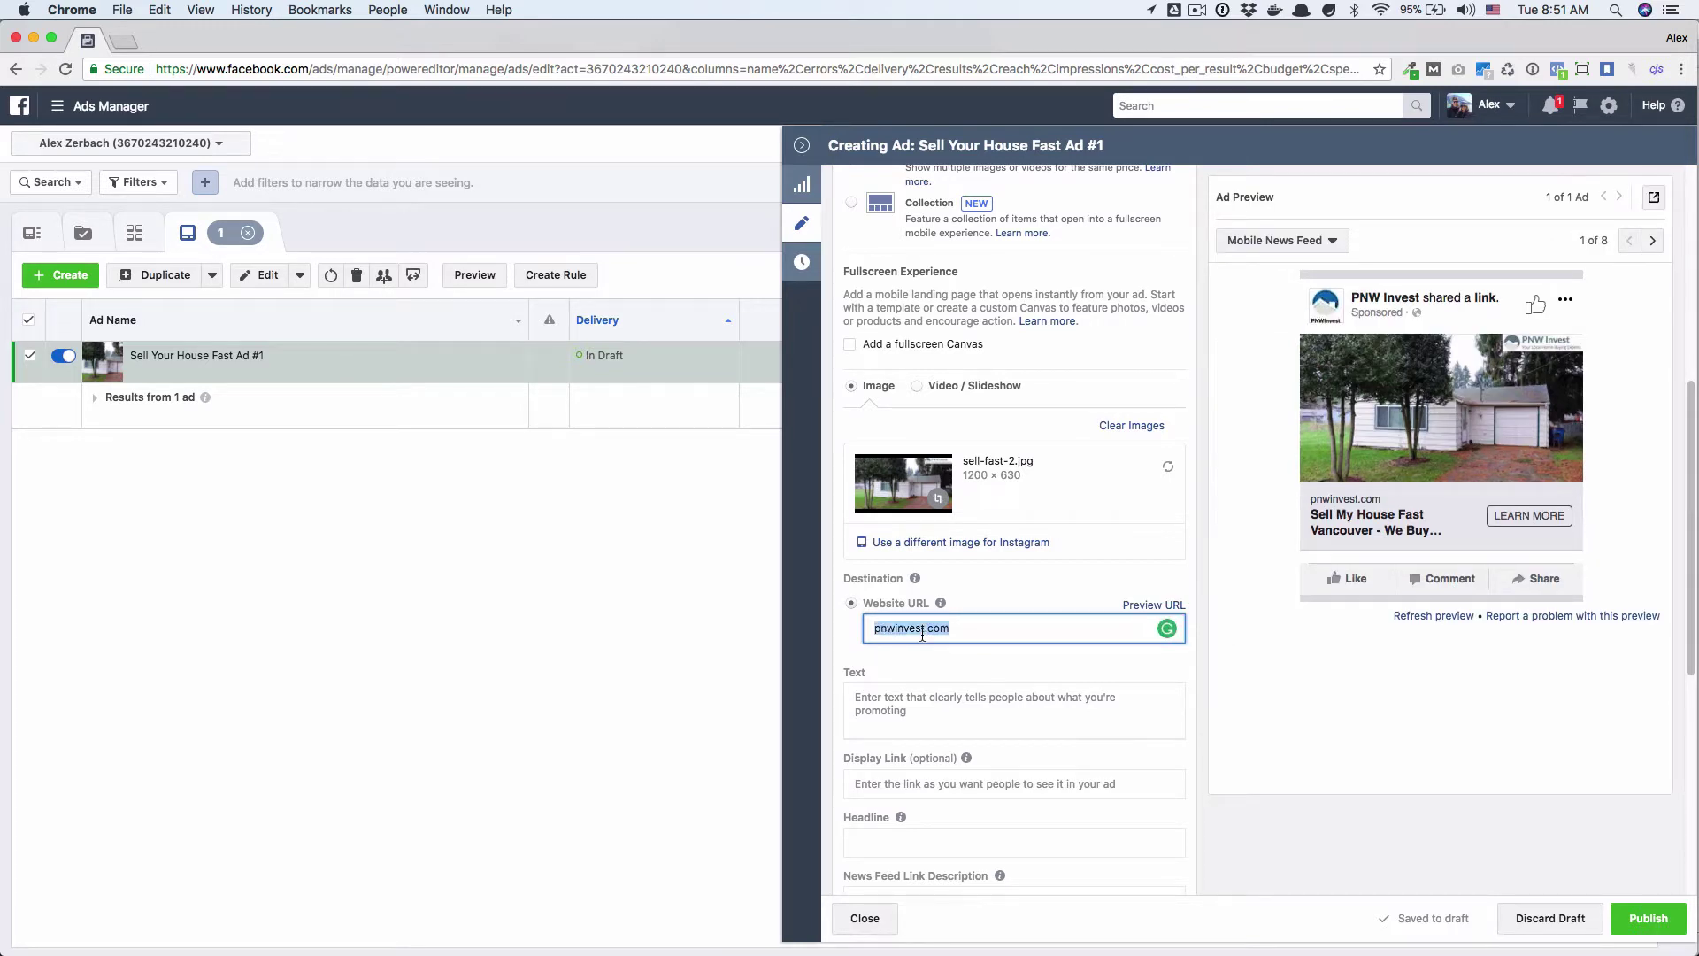
Begin the ad's text with "Do you need to sell your house fast in the Vancouver area? We can help.".
scroll(920, 641, down, 1)
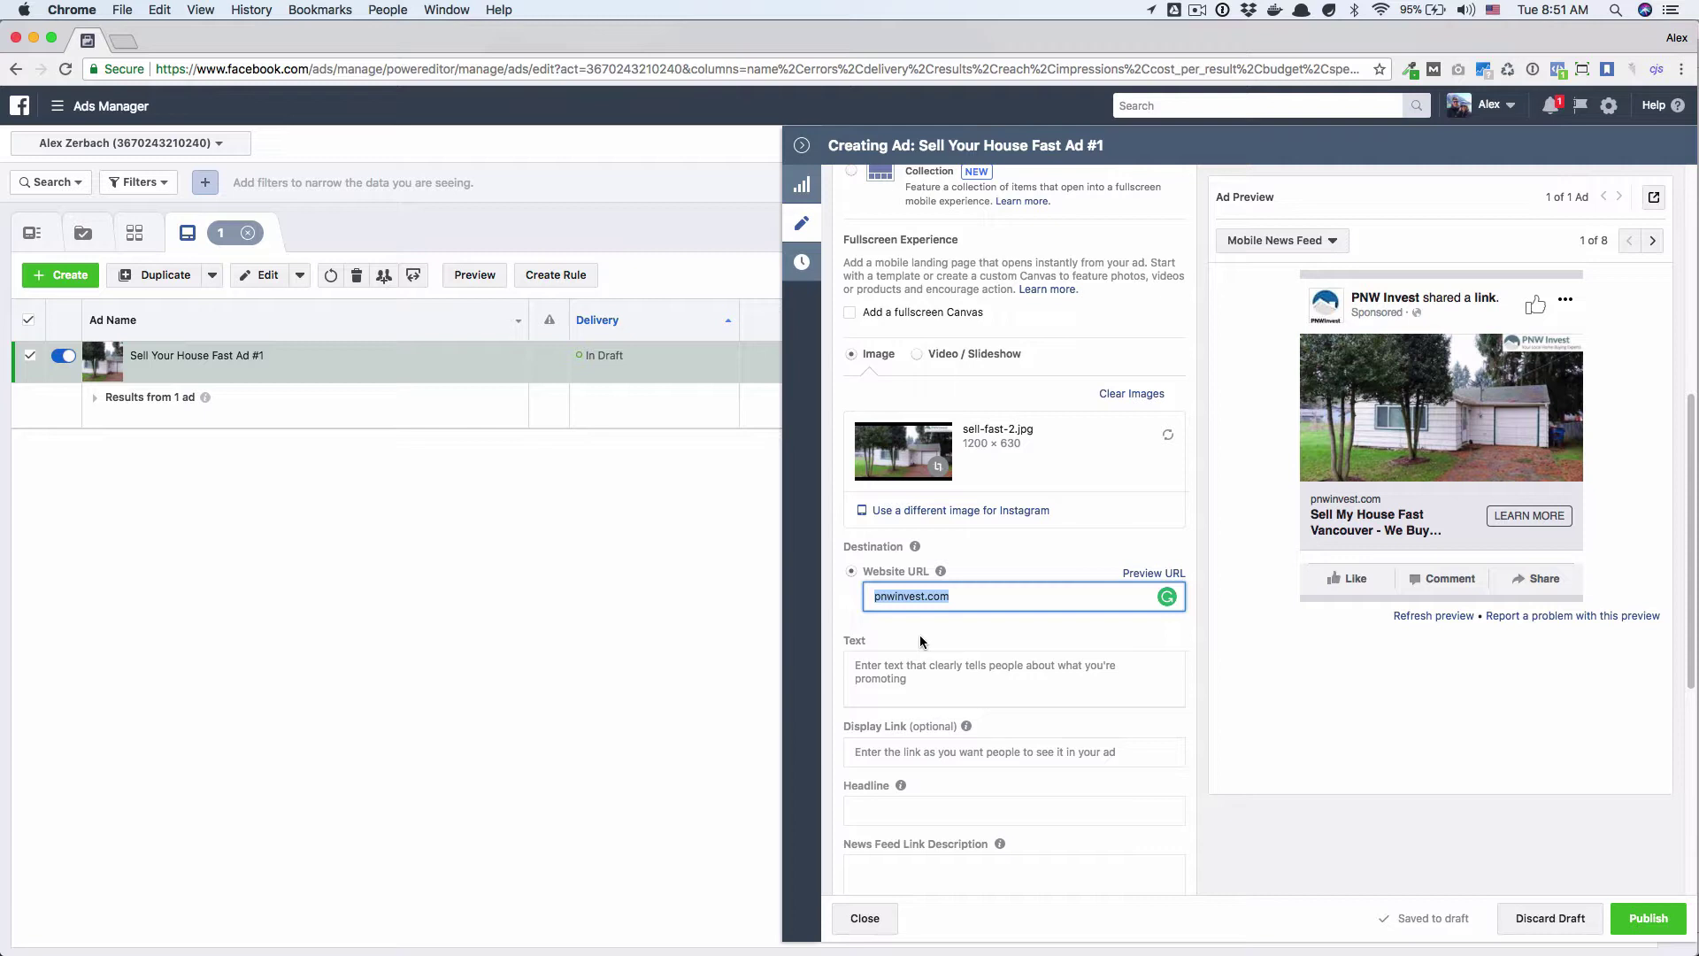
click(975, 661)
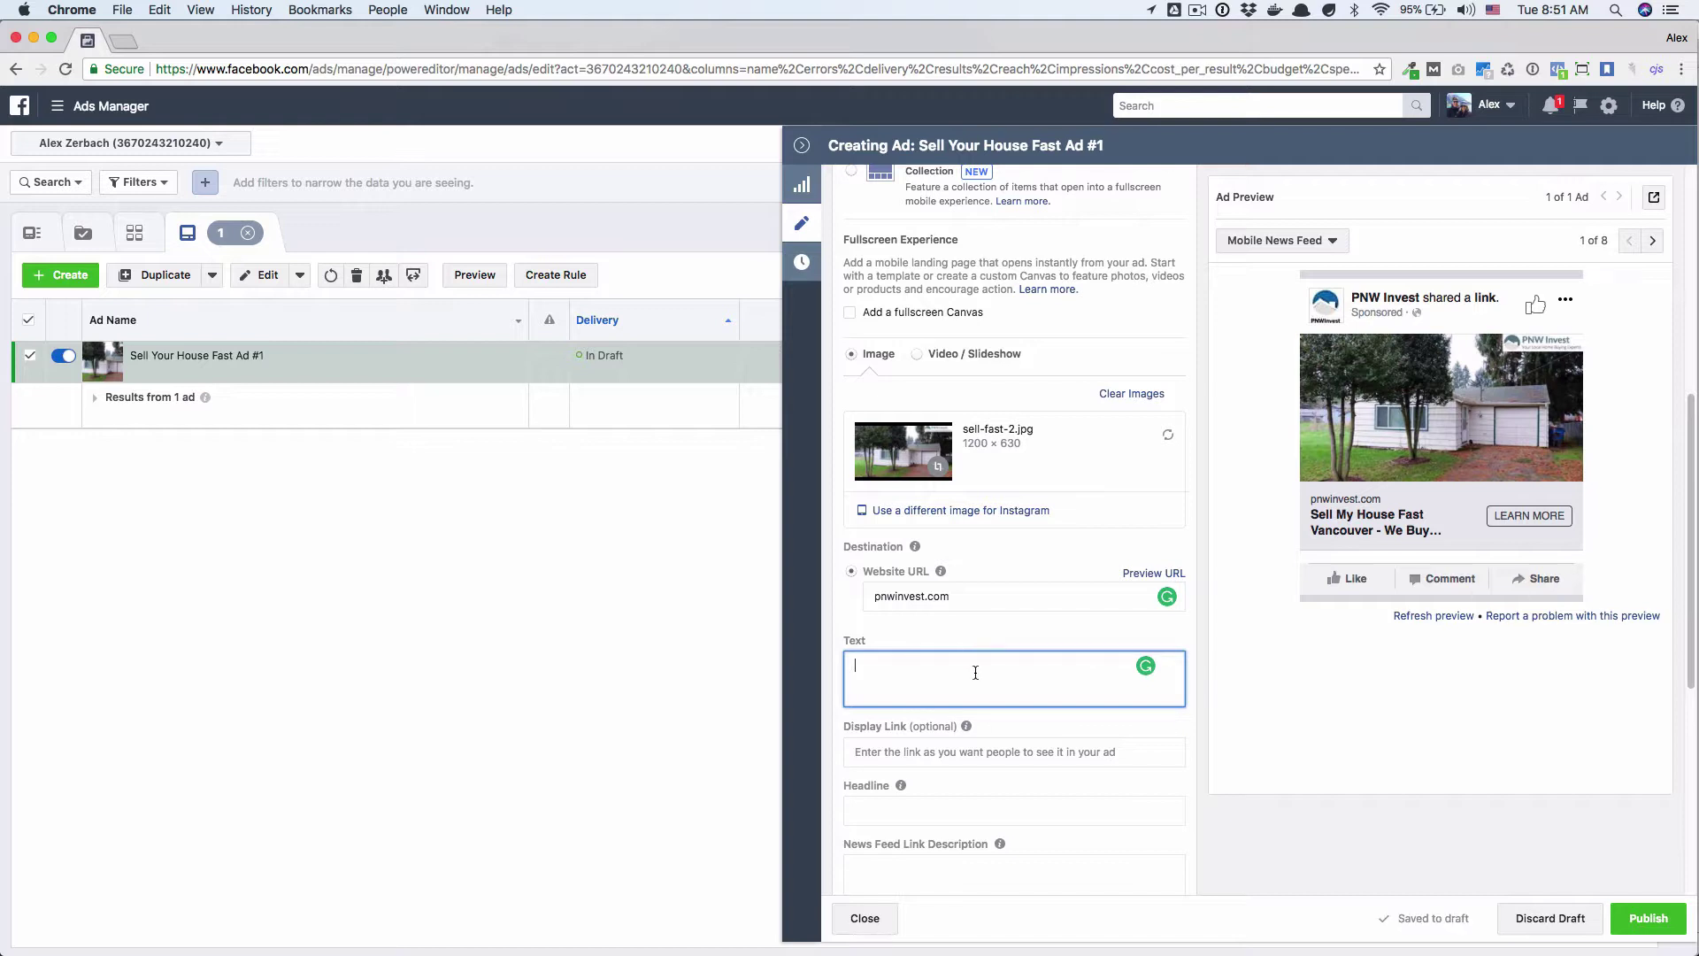
scroll(975, 673, down, 1)
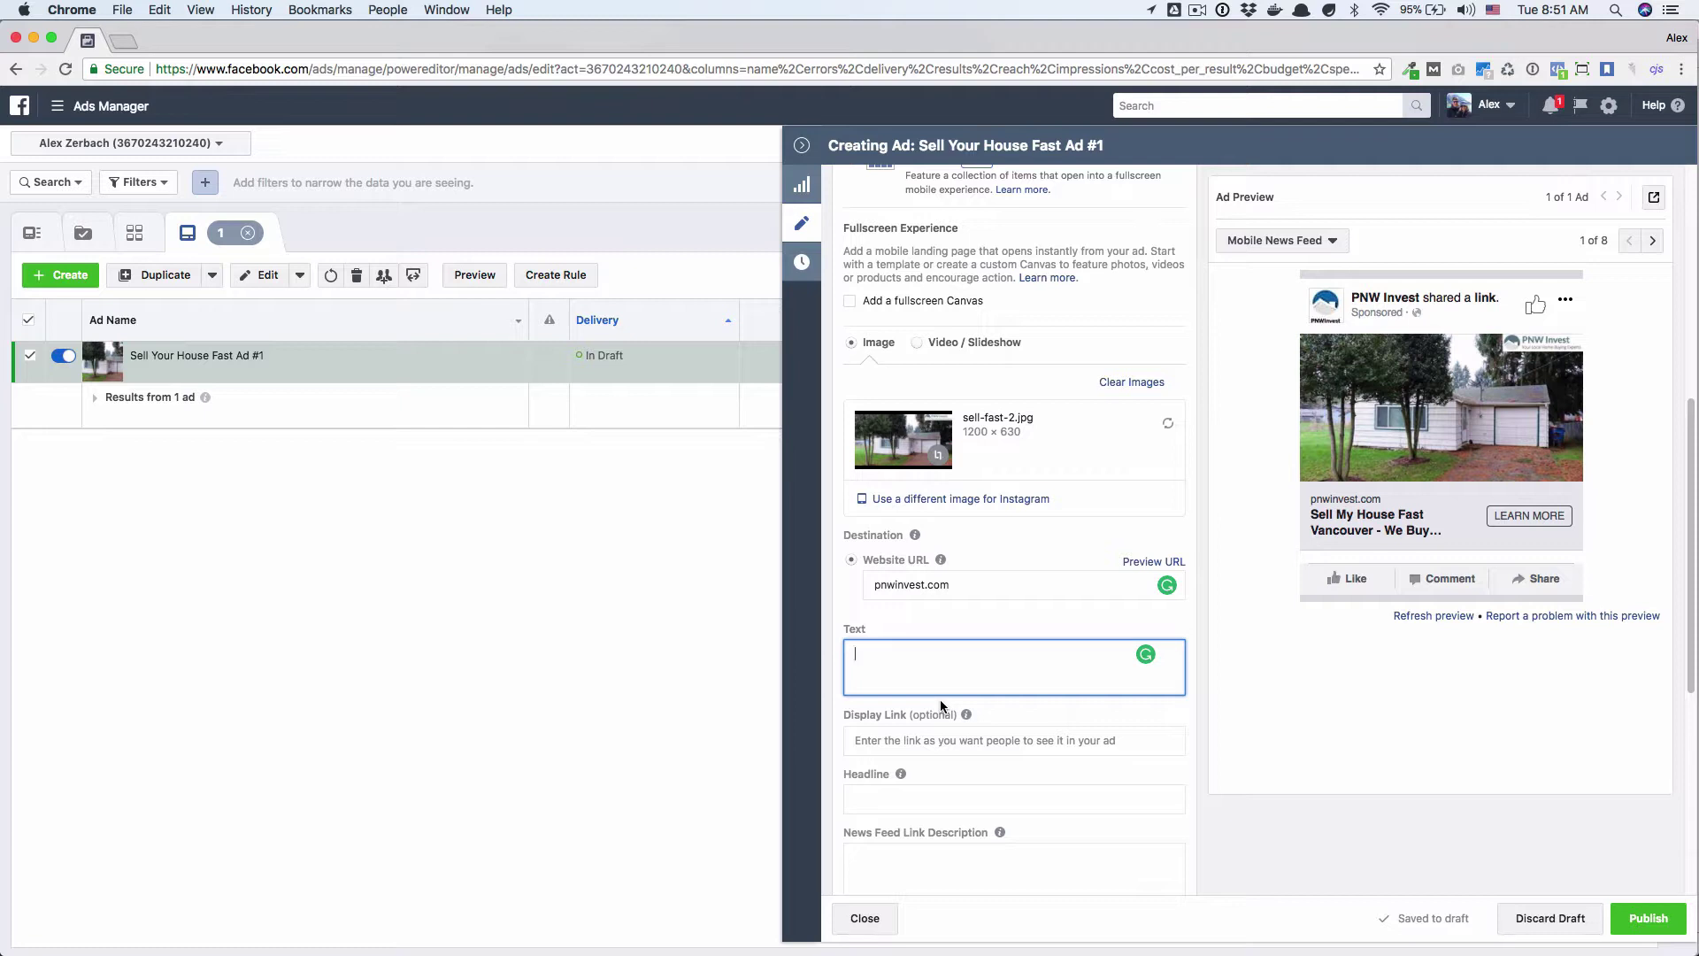
text(Do you need to sell your house fast in the Vancou)
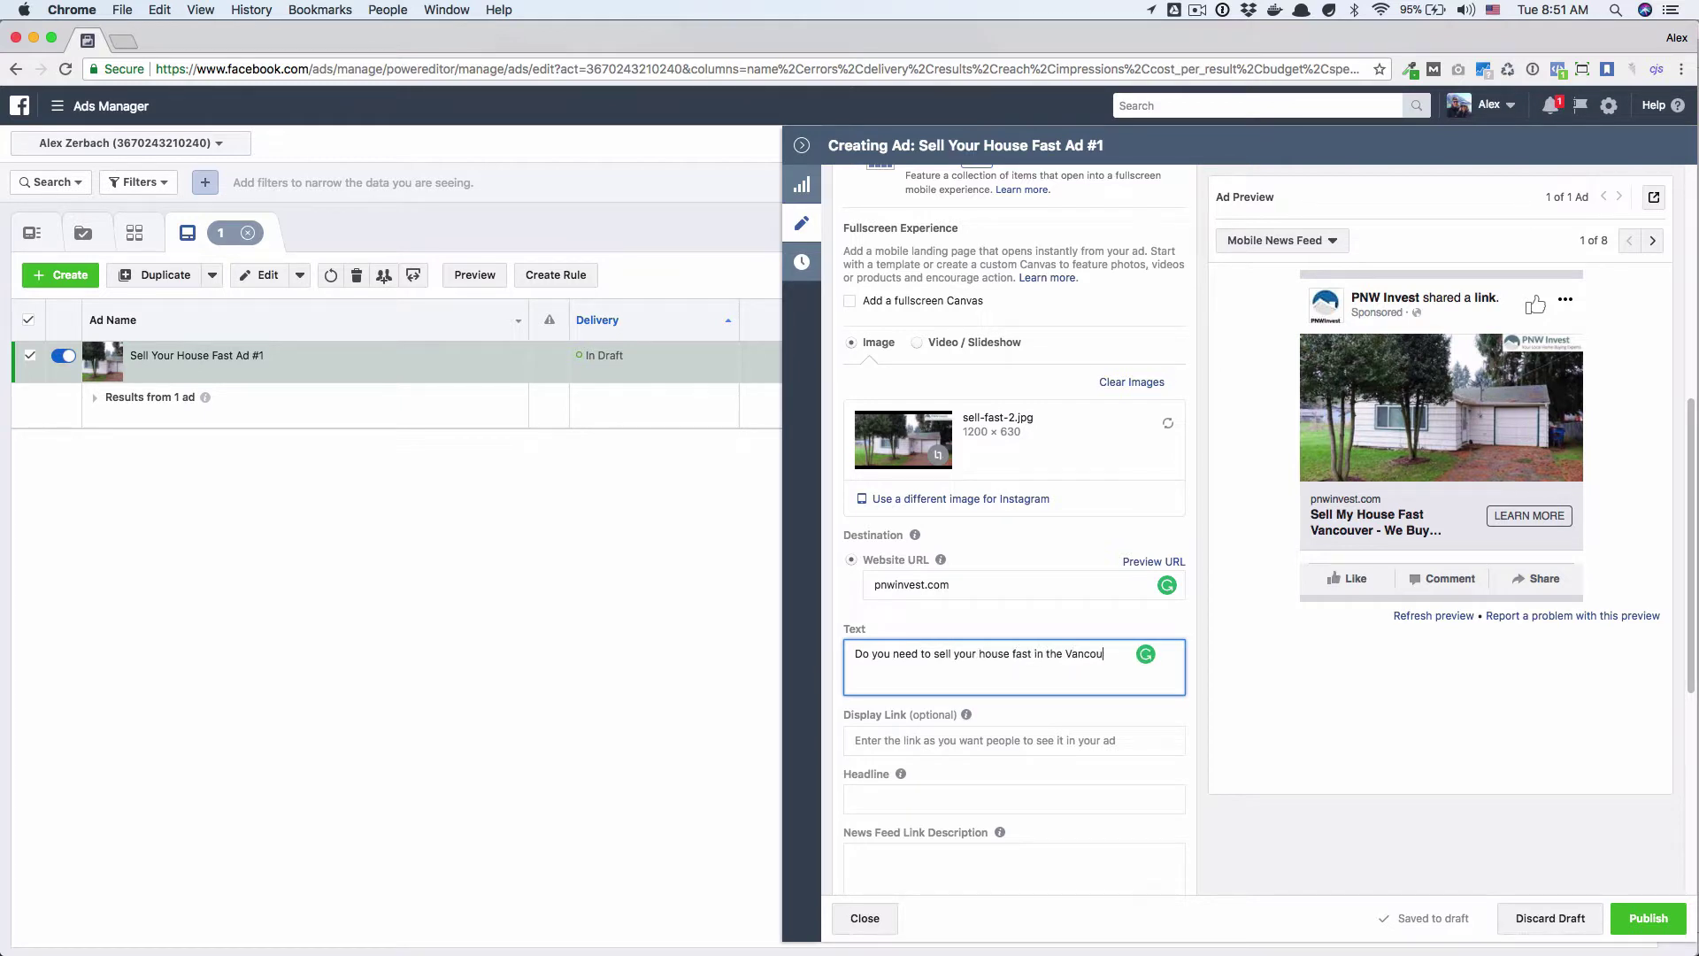
text(ver area?)
key(Return)
text(We can help. We have succes)
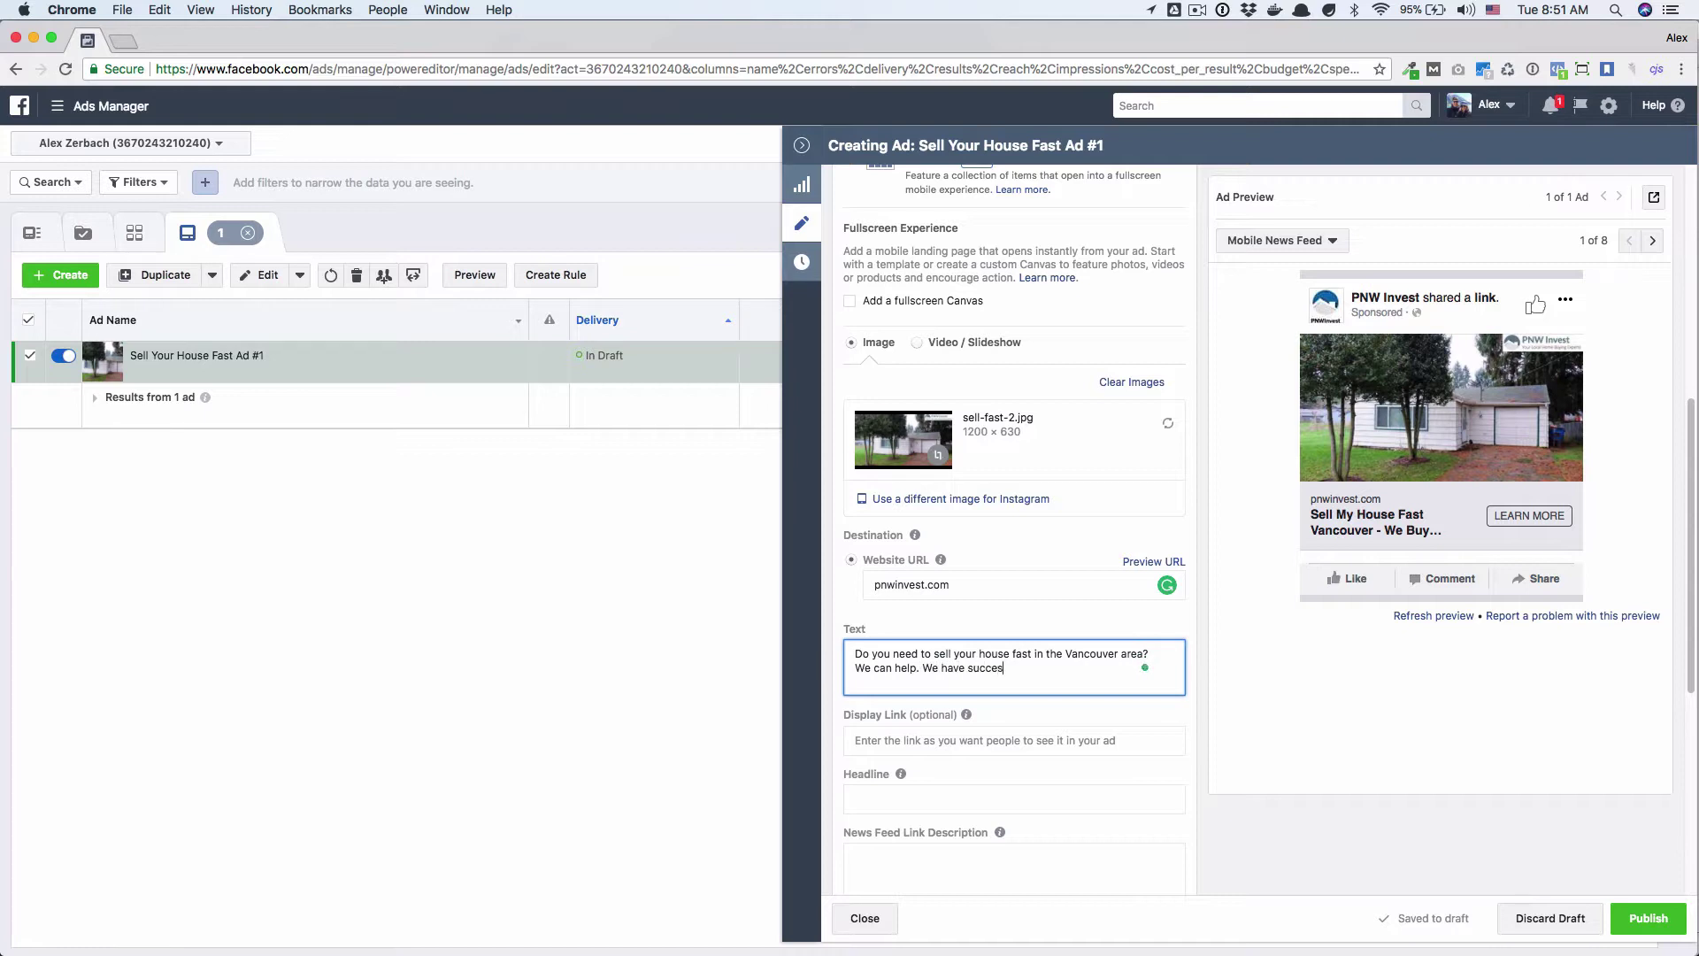
Continue the ad's text with "We have successfully helped numerous families in Vancouver sell their house and avoid".
text(sfully helped numbers)
key(BackSpace)
key(BackSpace)
key(BackSpace)
text(erous families in)
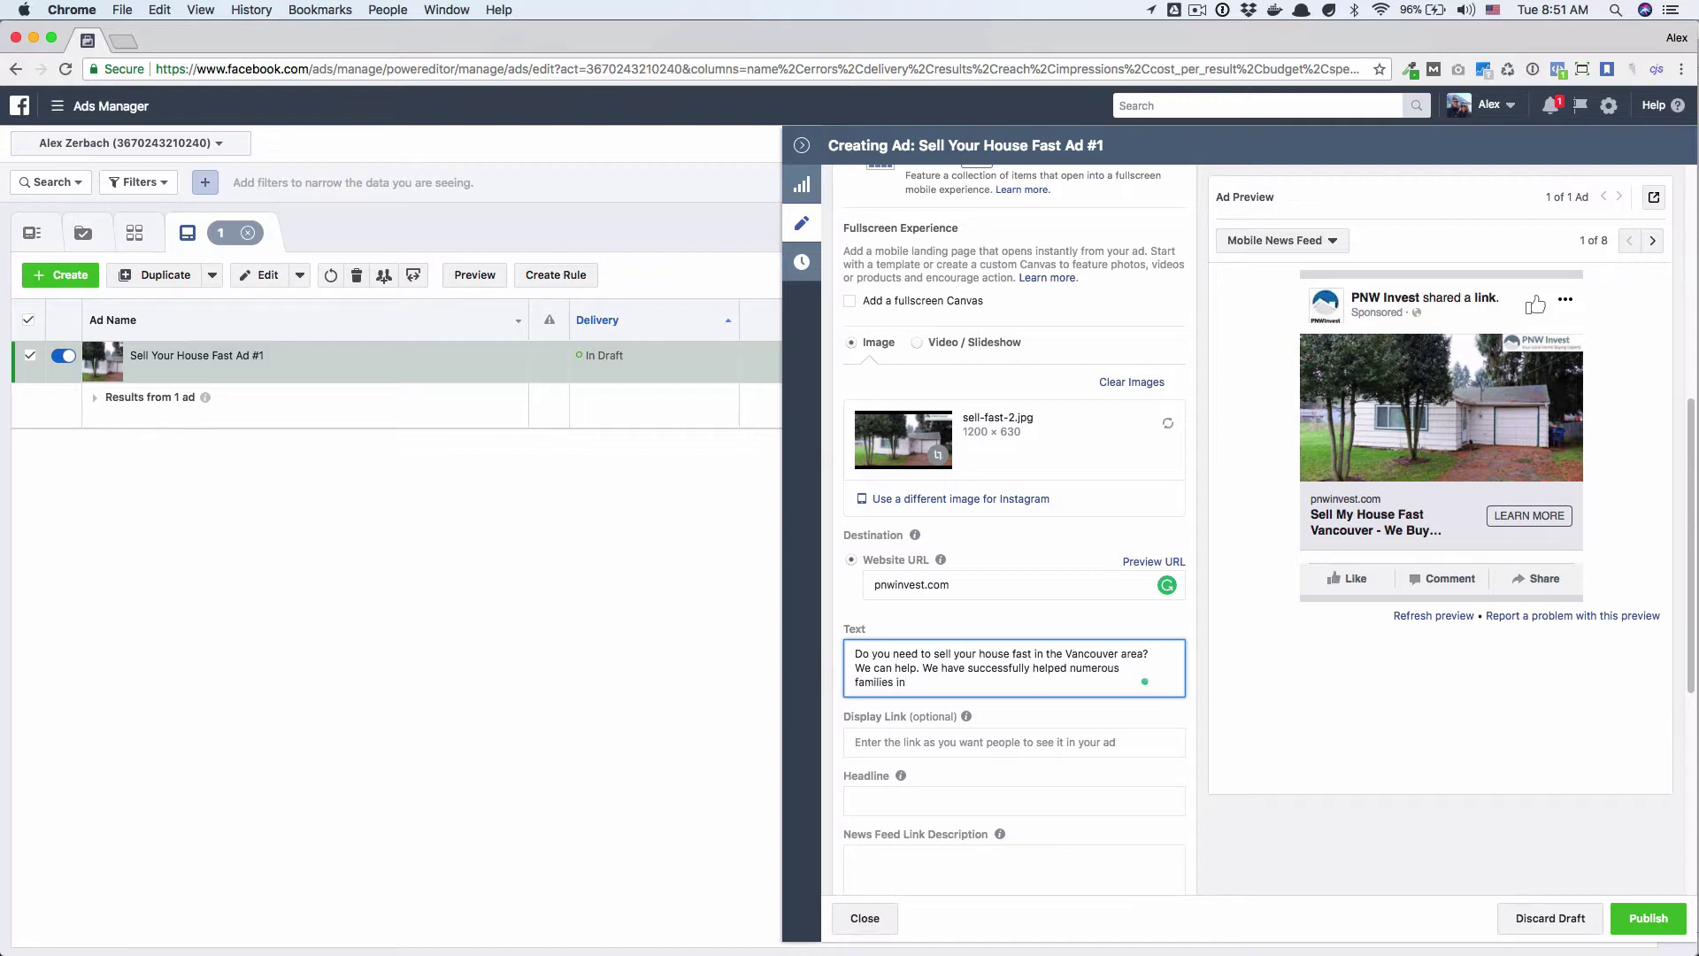
text( Vancouver sell )
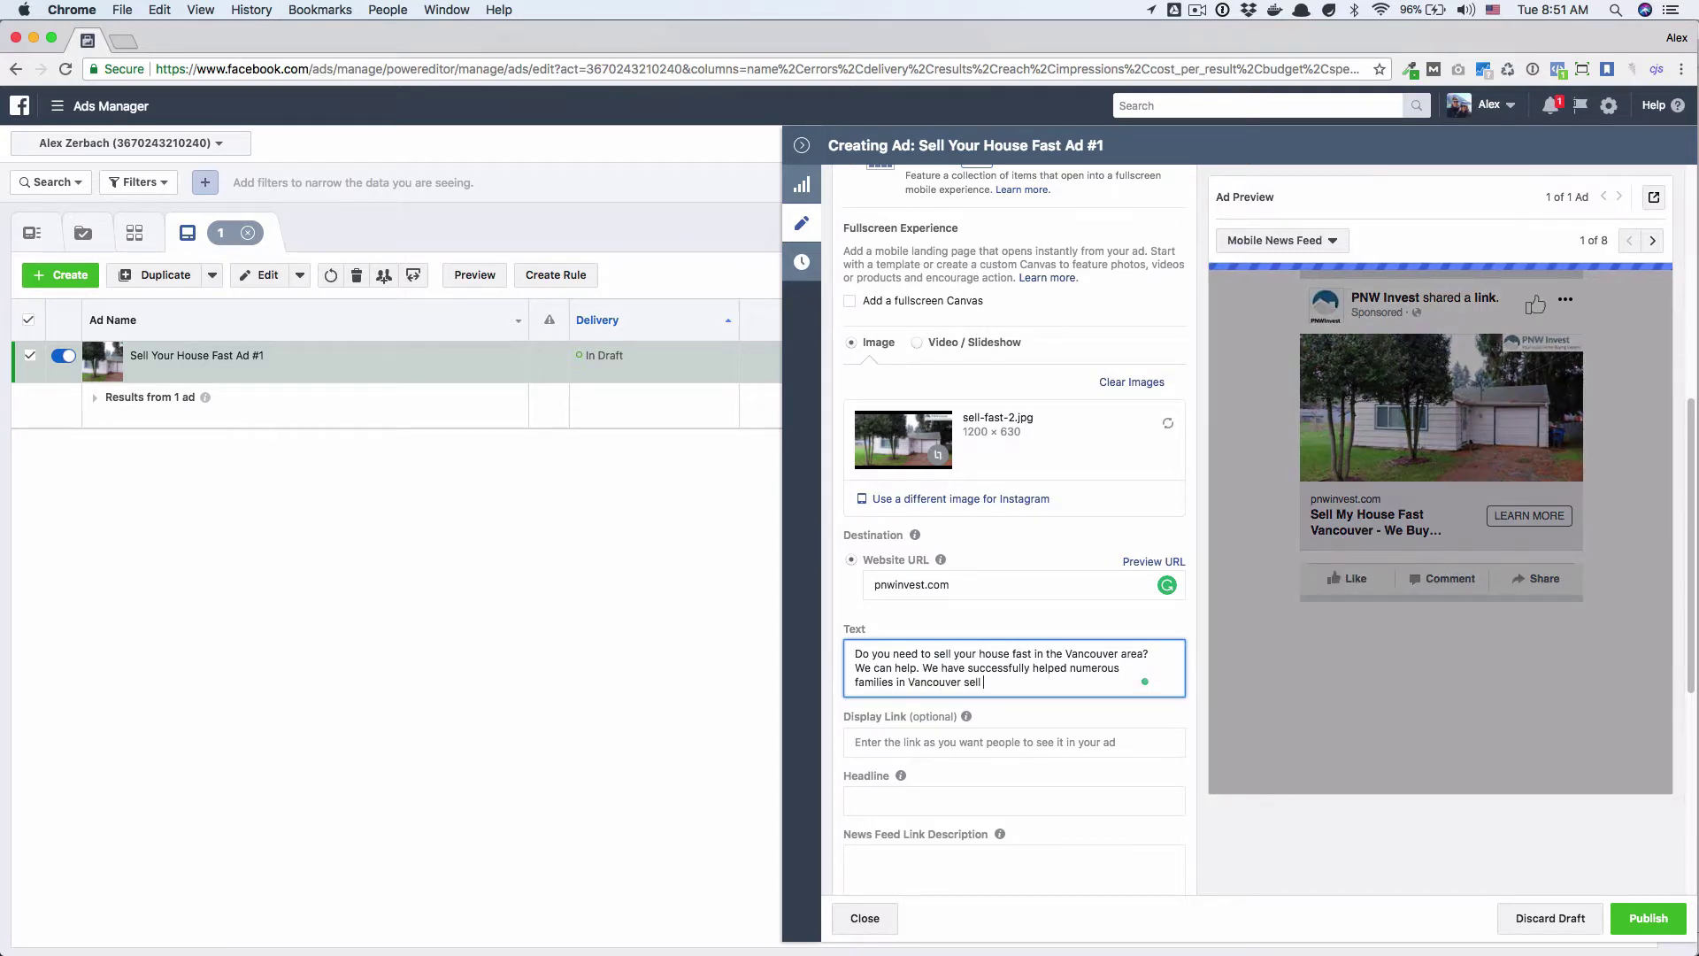
text(their house and)
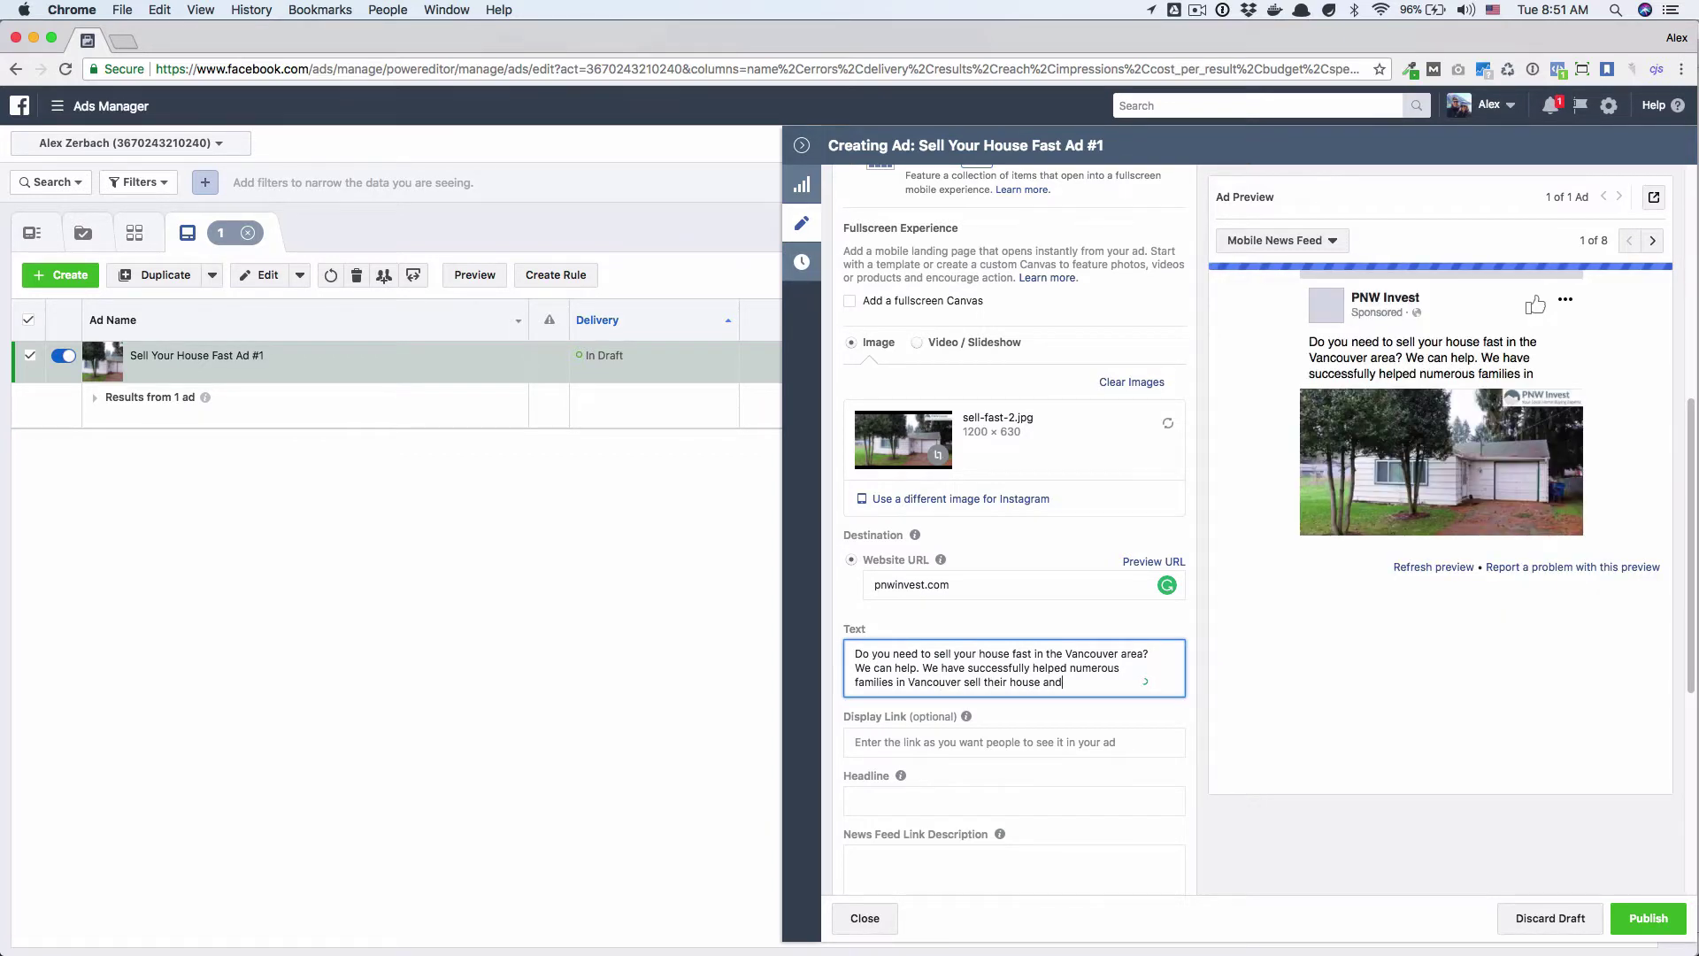
text( avoid the)
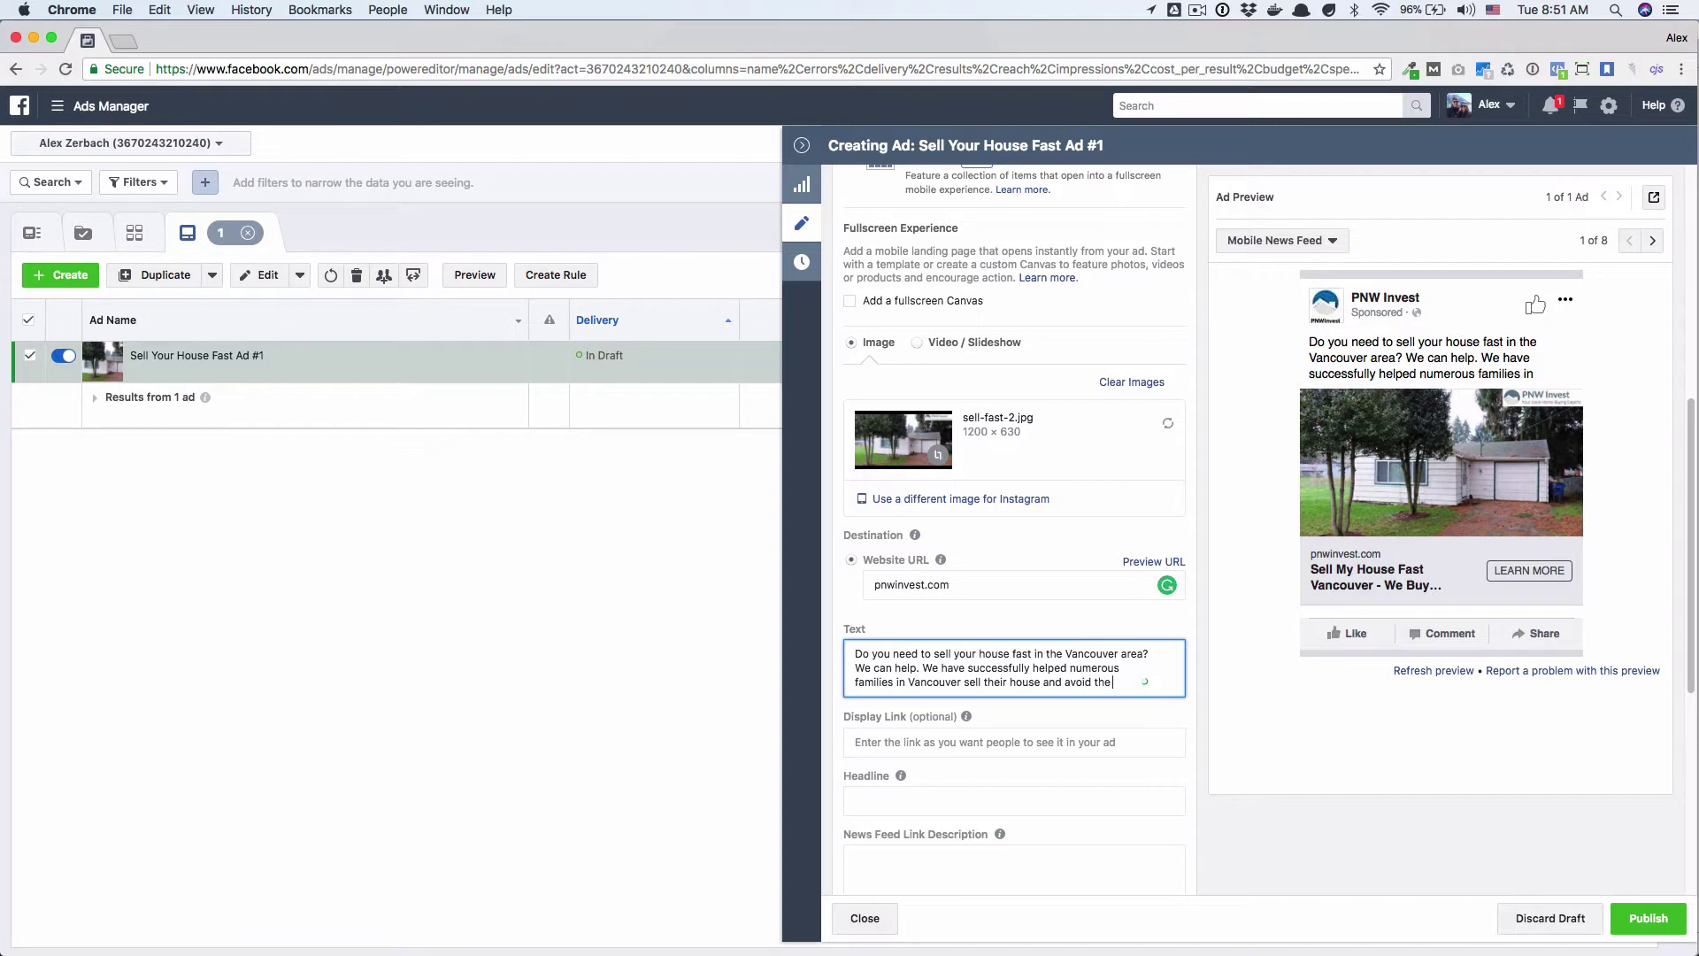
Complete the ad's text with "closing costs, fees, and the months it takes to list your house".
text( mon)
key(BackSpace)
key(BackSpace)
key(BackSpace)
key(BackSpace)
key(BackSpace)
key(BackSpace)
key(BackSpace)
text(closing costs, )
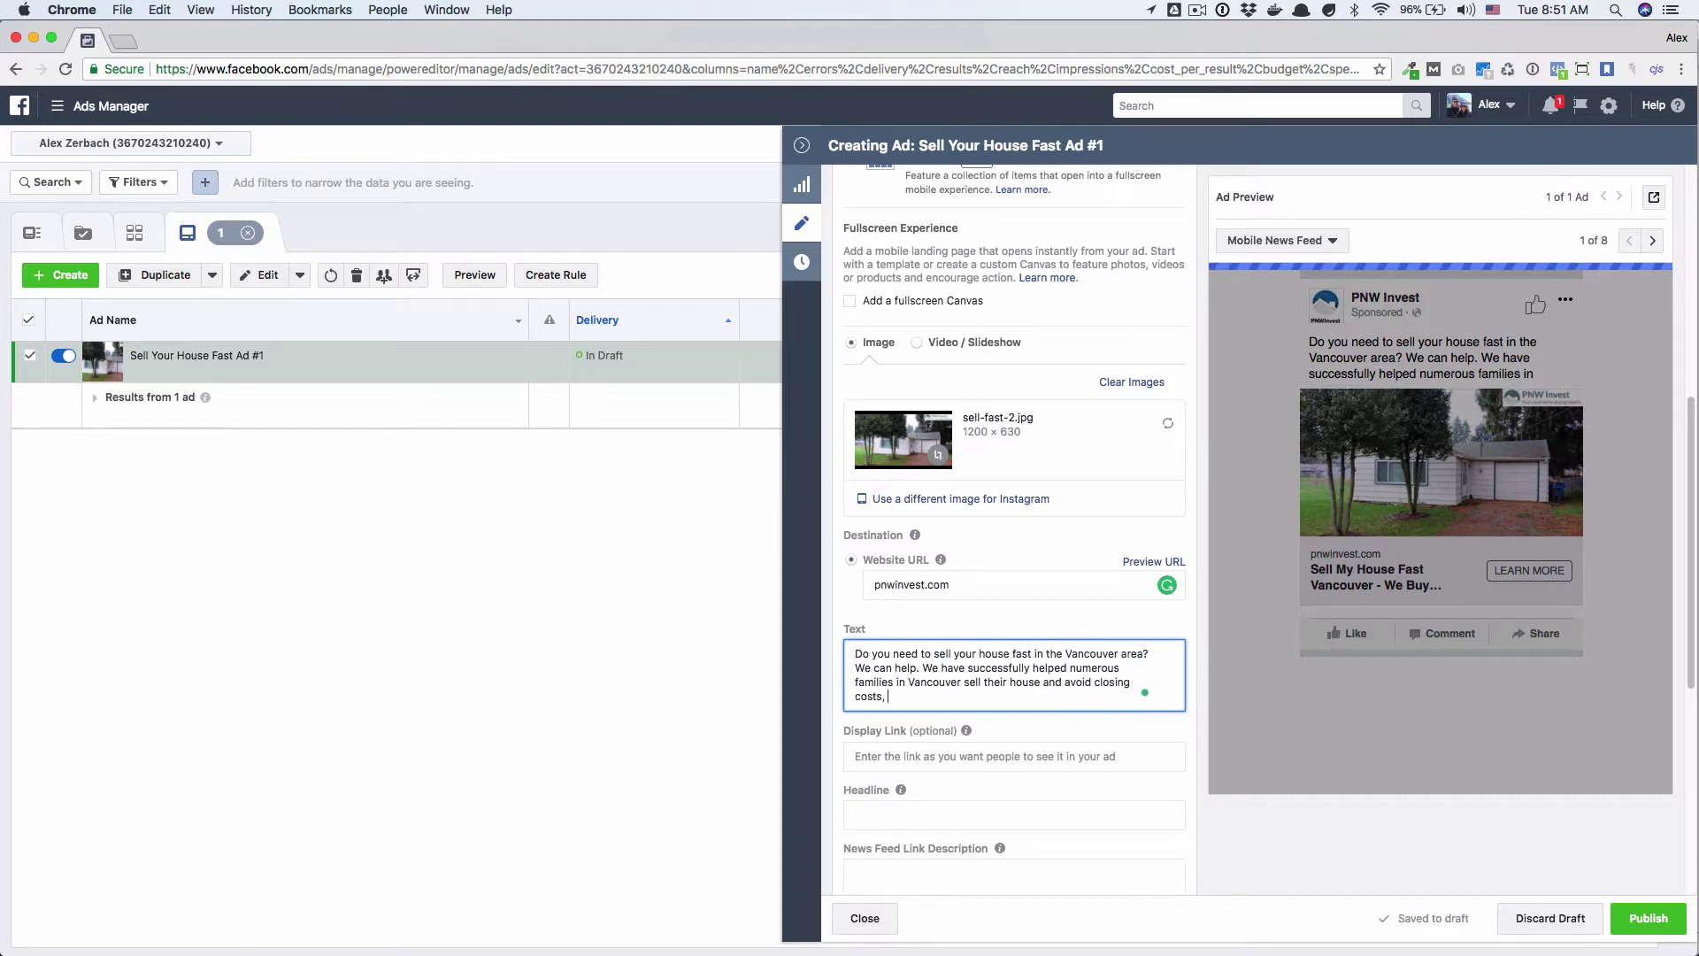
text(fees, and the mon)
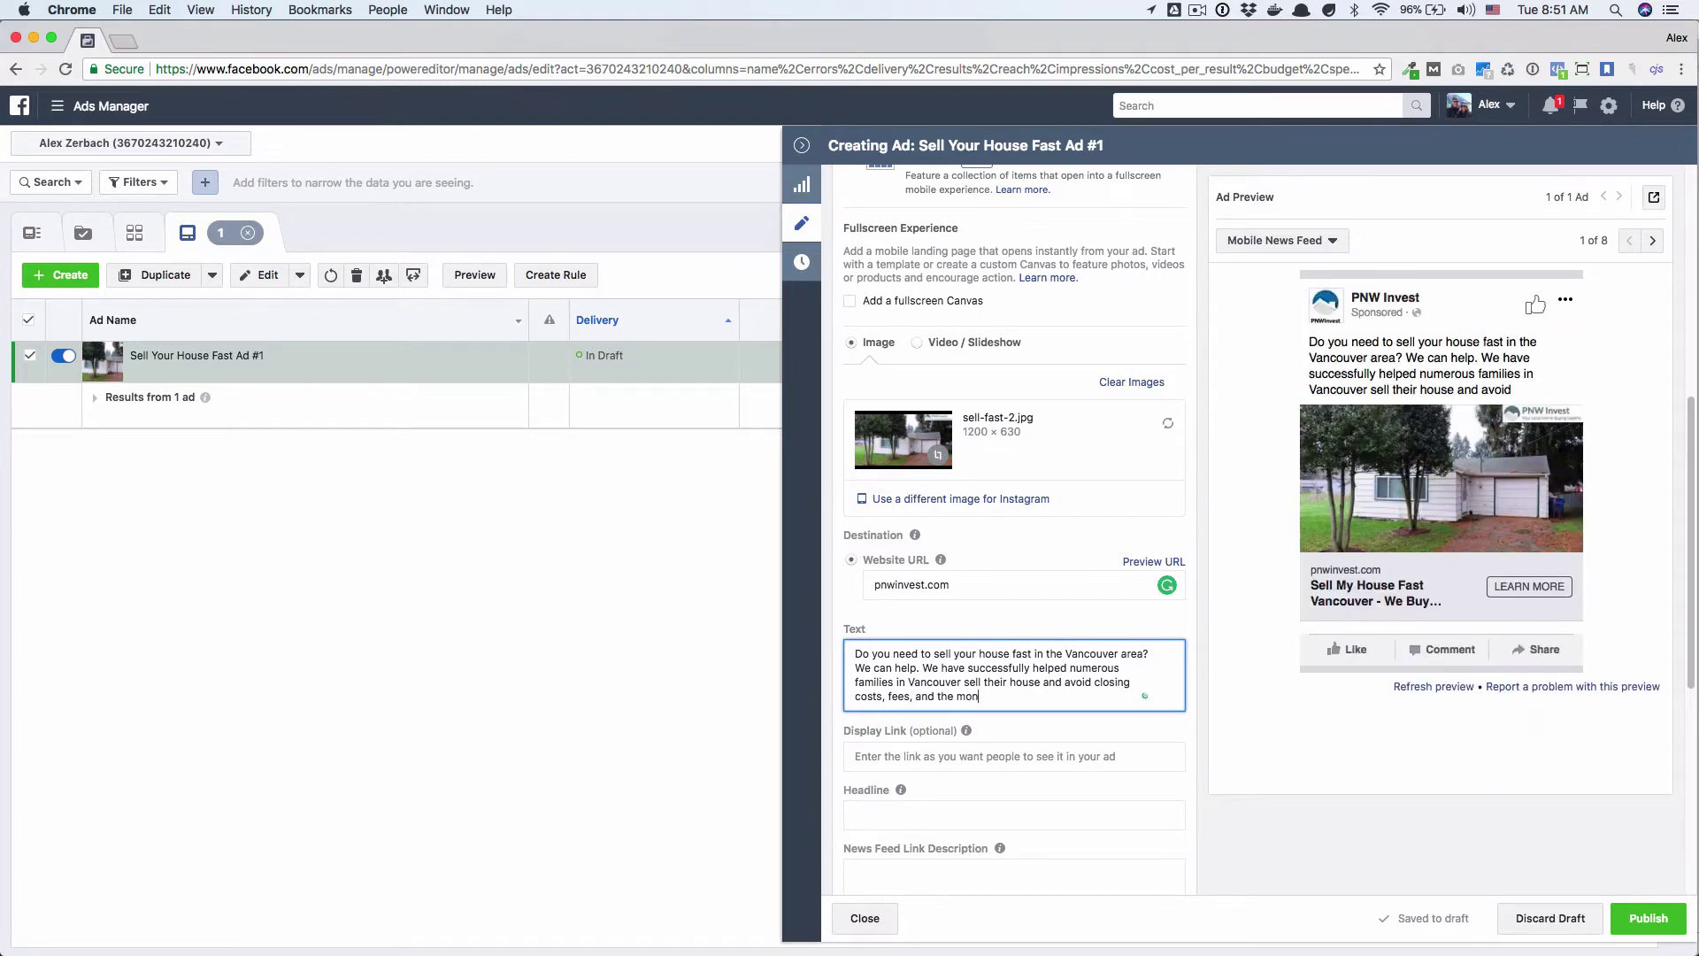
text(ths it takes to list your house)
Set the ad's display link to pnwinvest.com and its headline to "Sell Your House Fast...Learn How".
key(Tab)
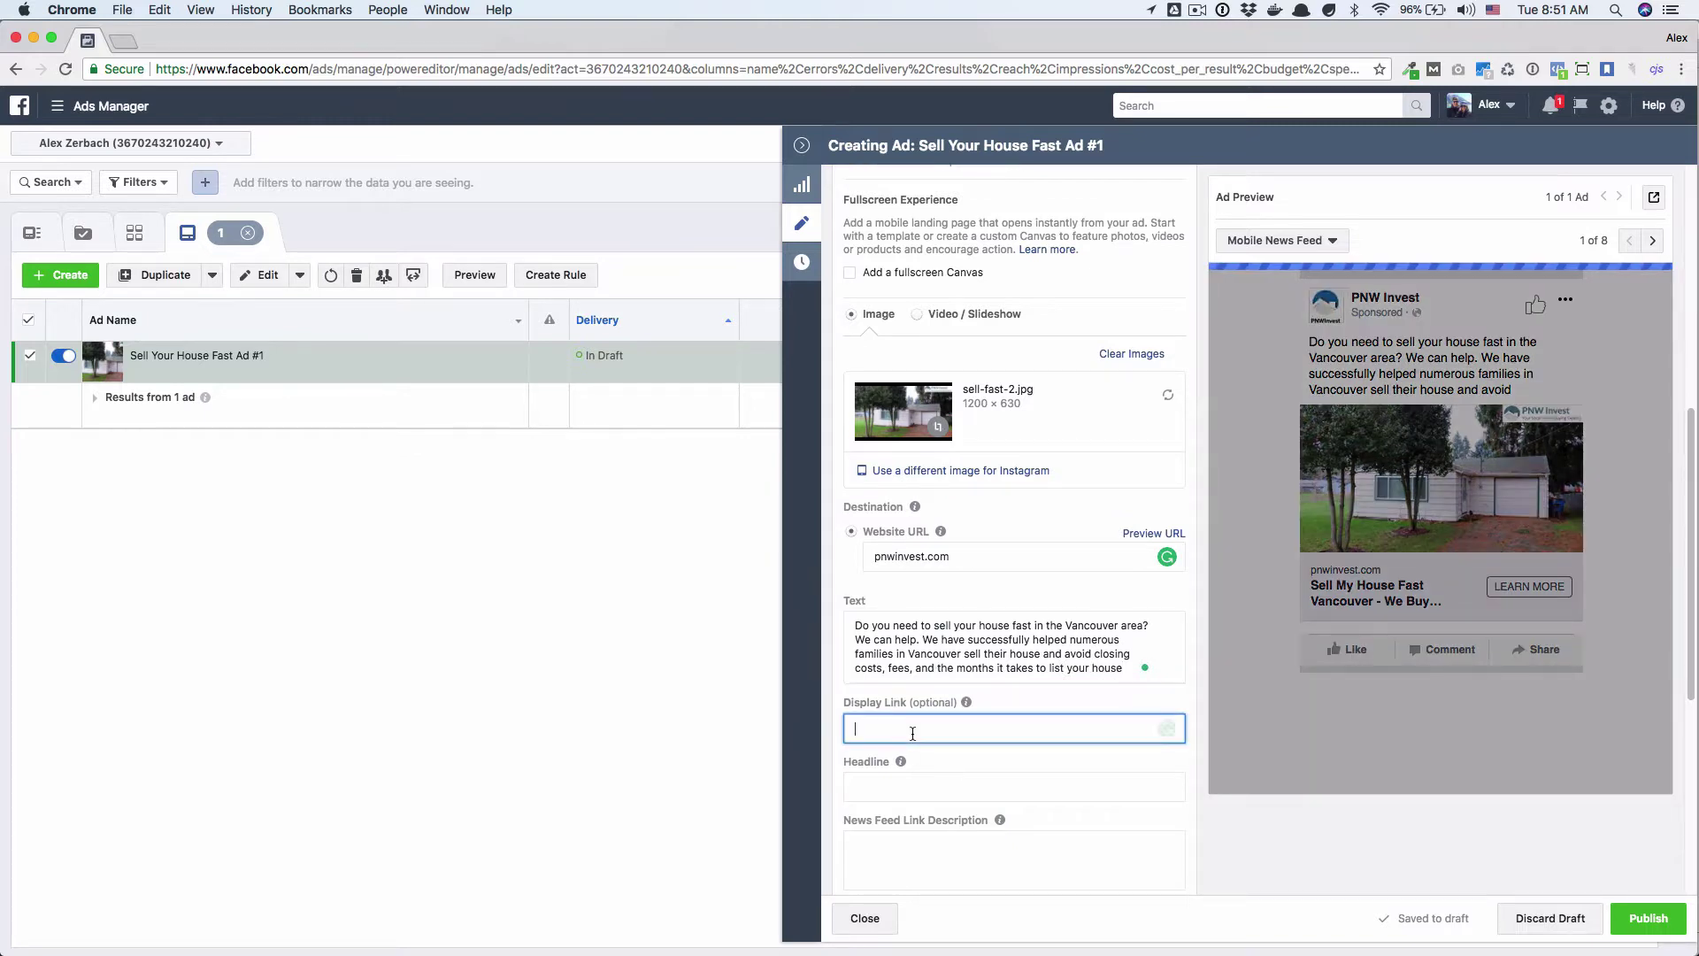
text(pnwinvest.com)
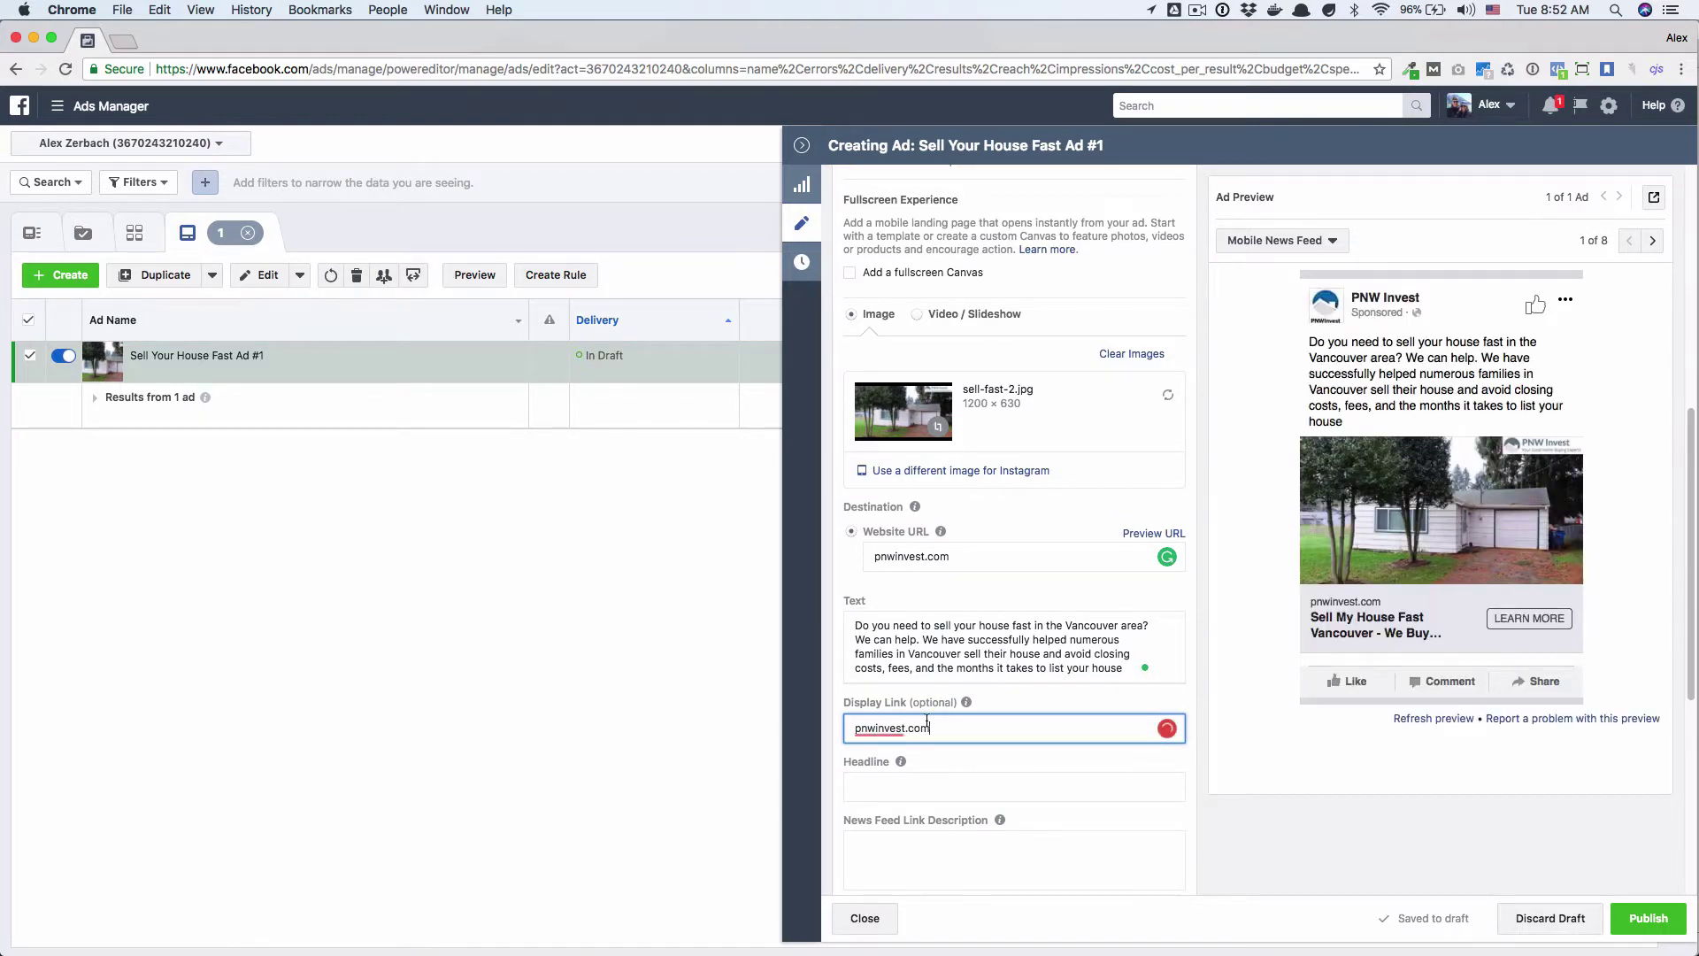
scroll(928, 723, down, 2)
key(Tab)
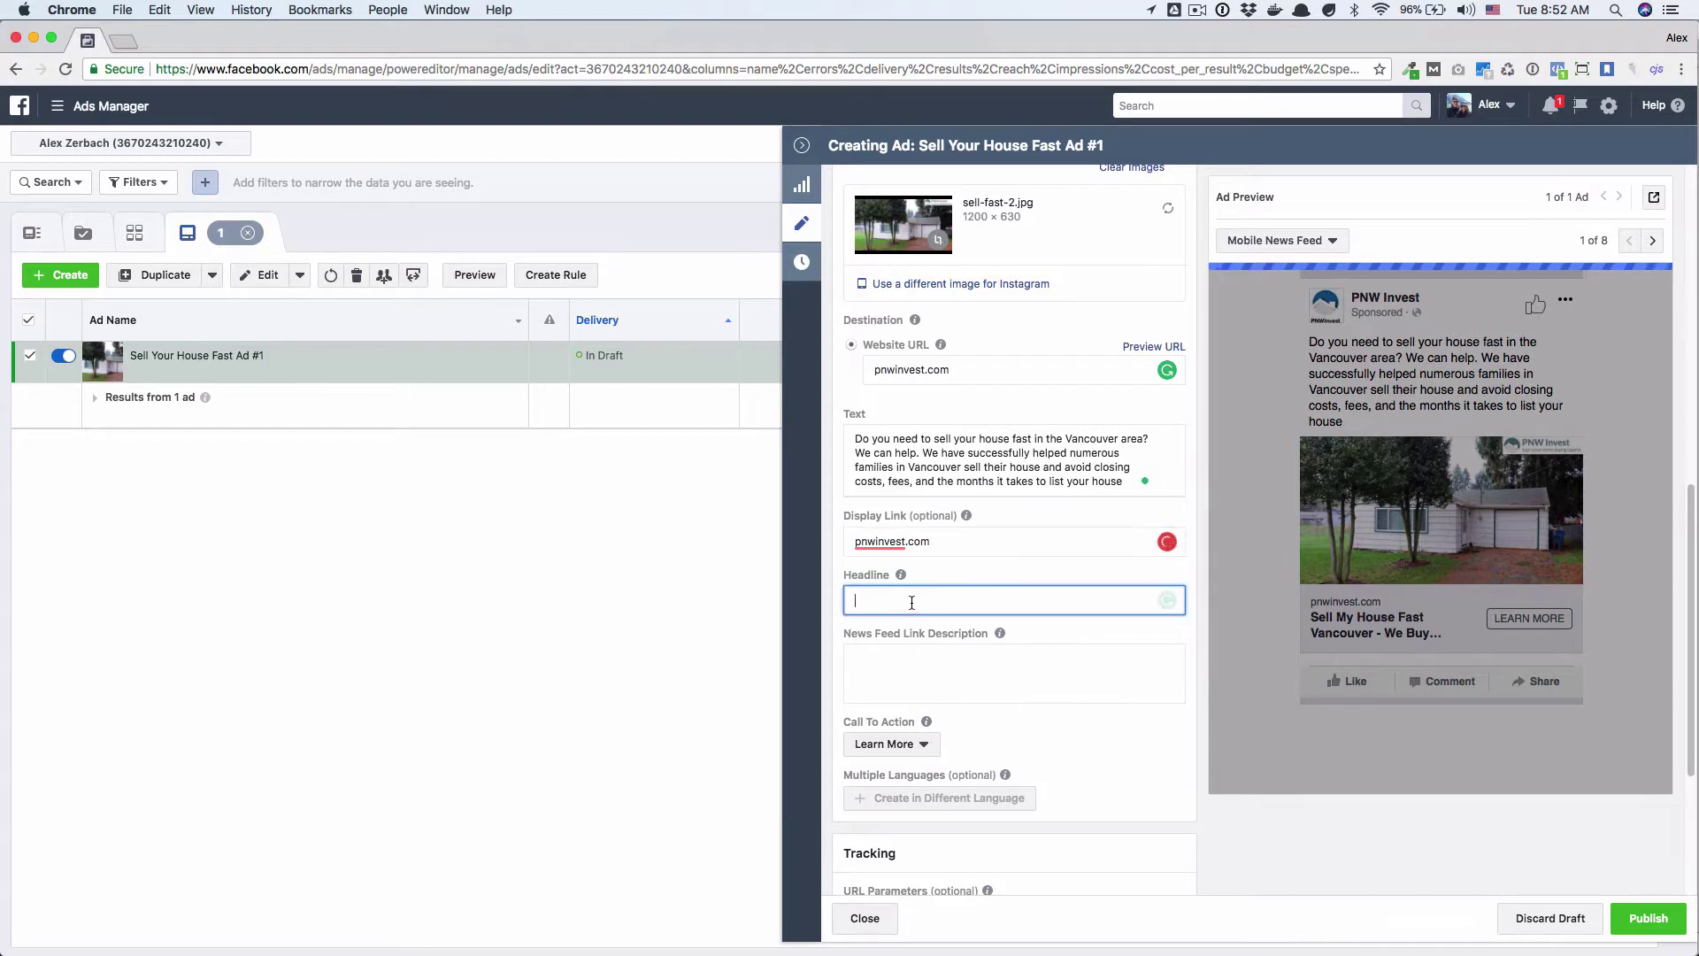
text(Sell Your)
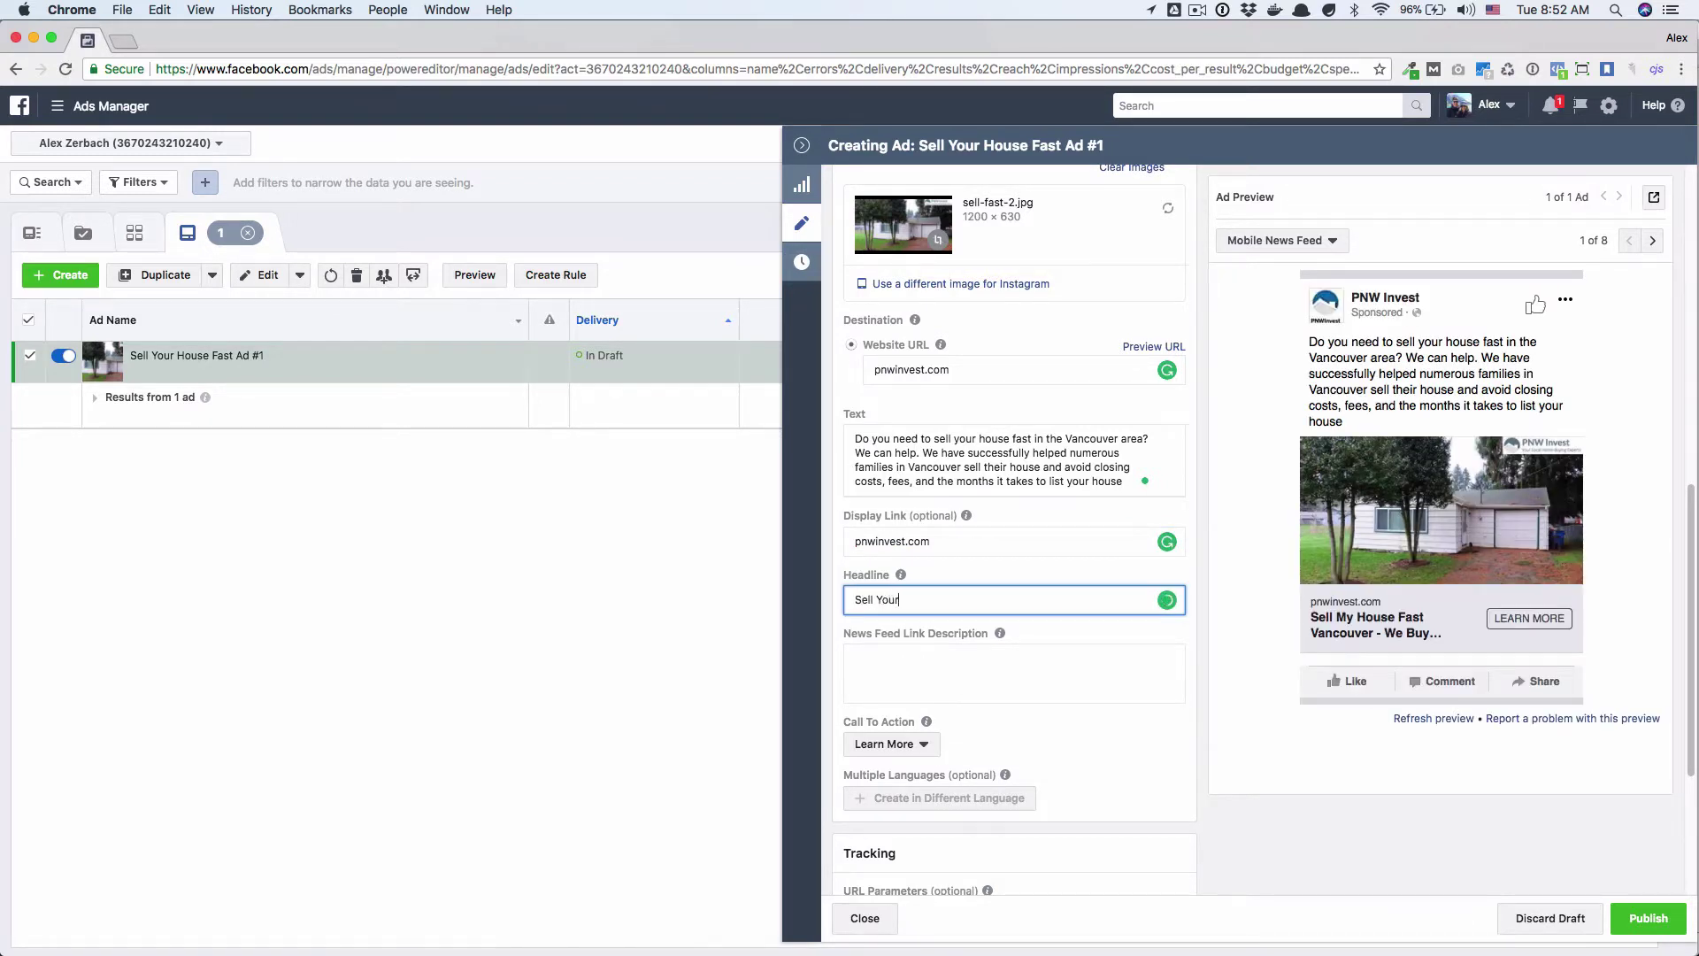
text( House Fast...Learn How)
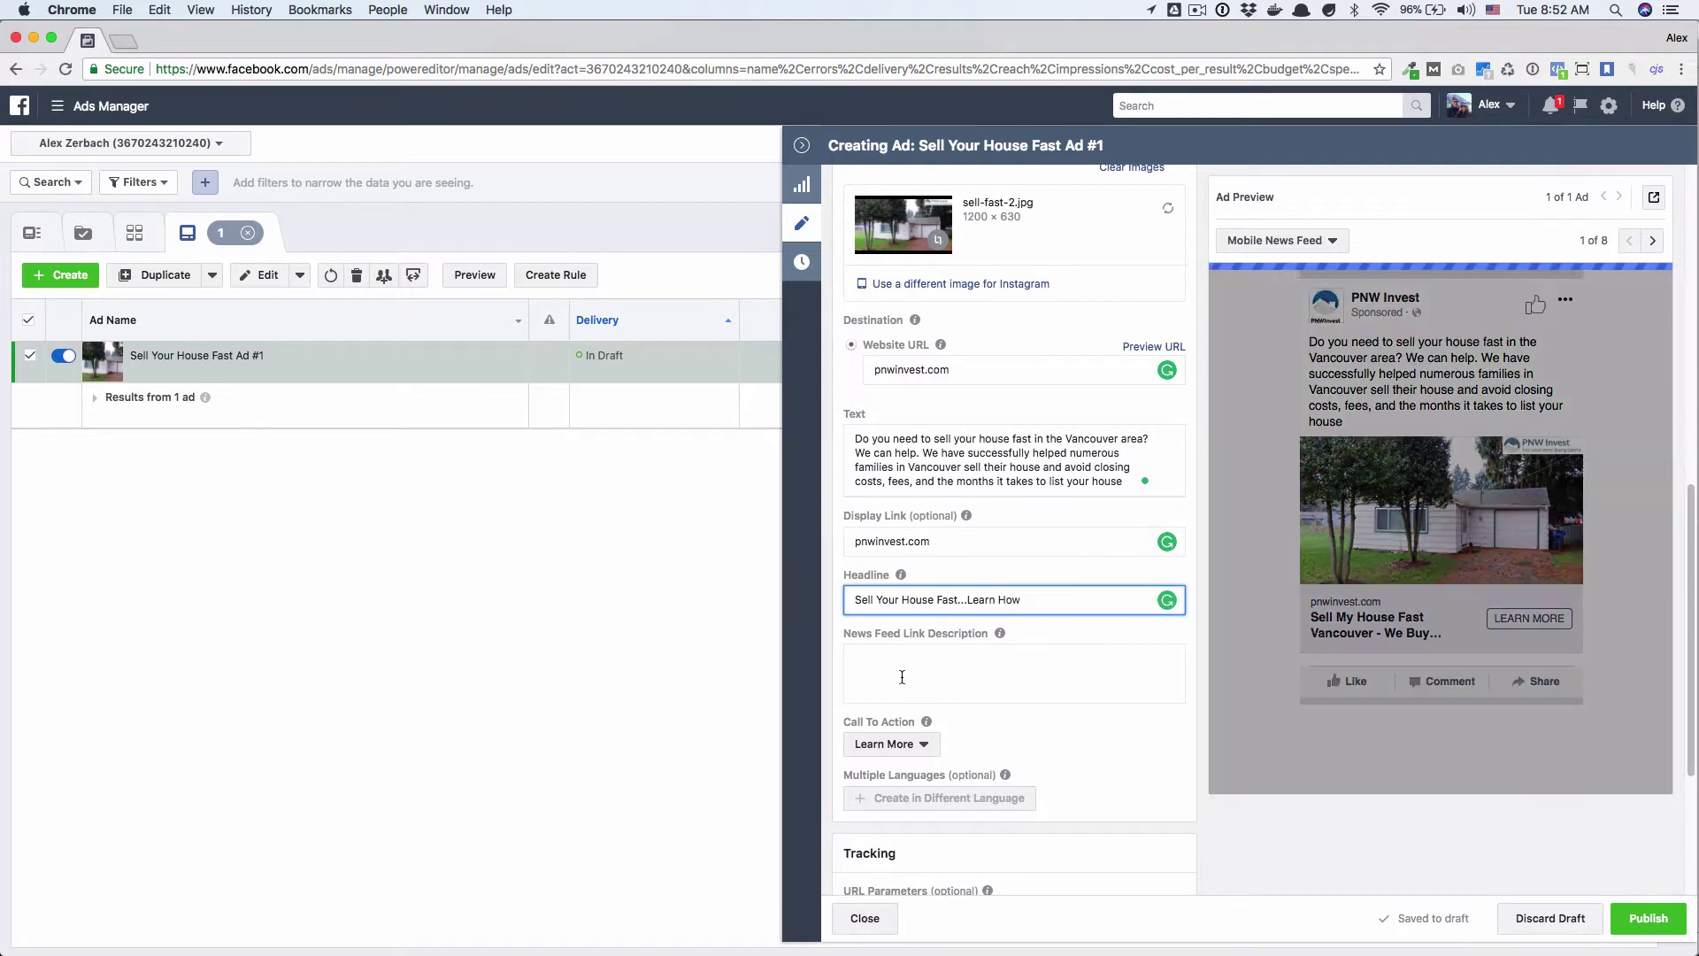
Leave the News Feed link description empty and preview the ad in the Desktop News Feed format.
key(Tab)
scroll(989, 564, down, 2)
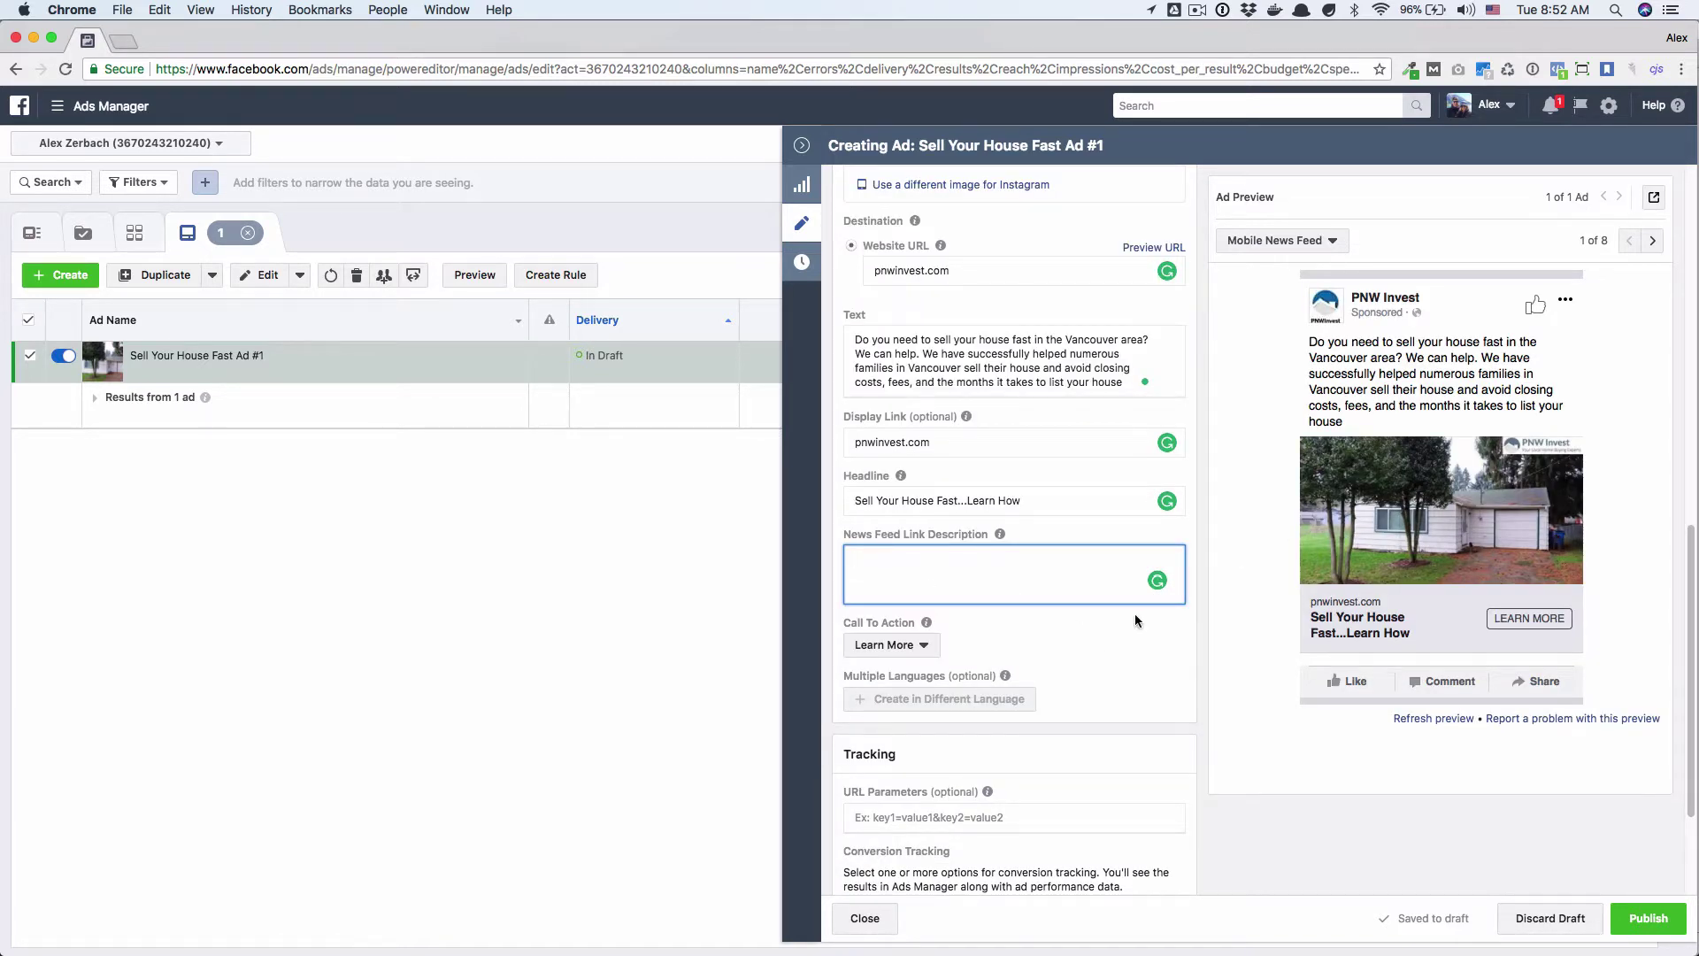
click(1329, 245)
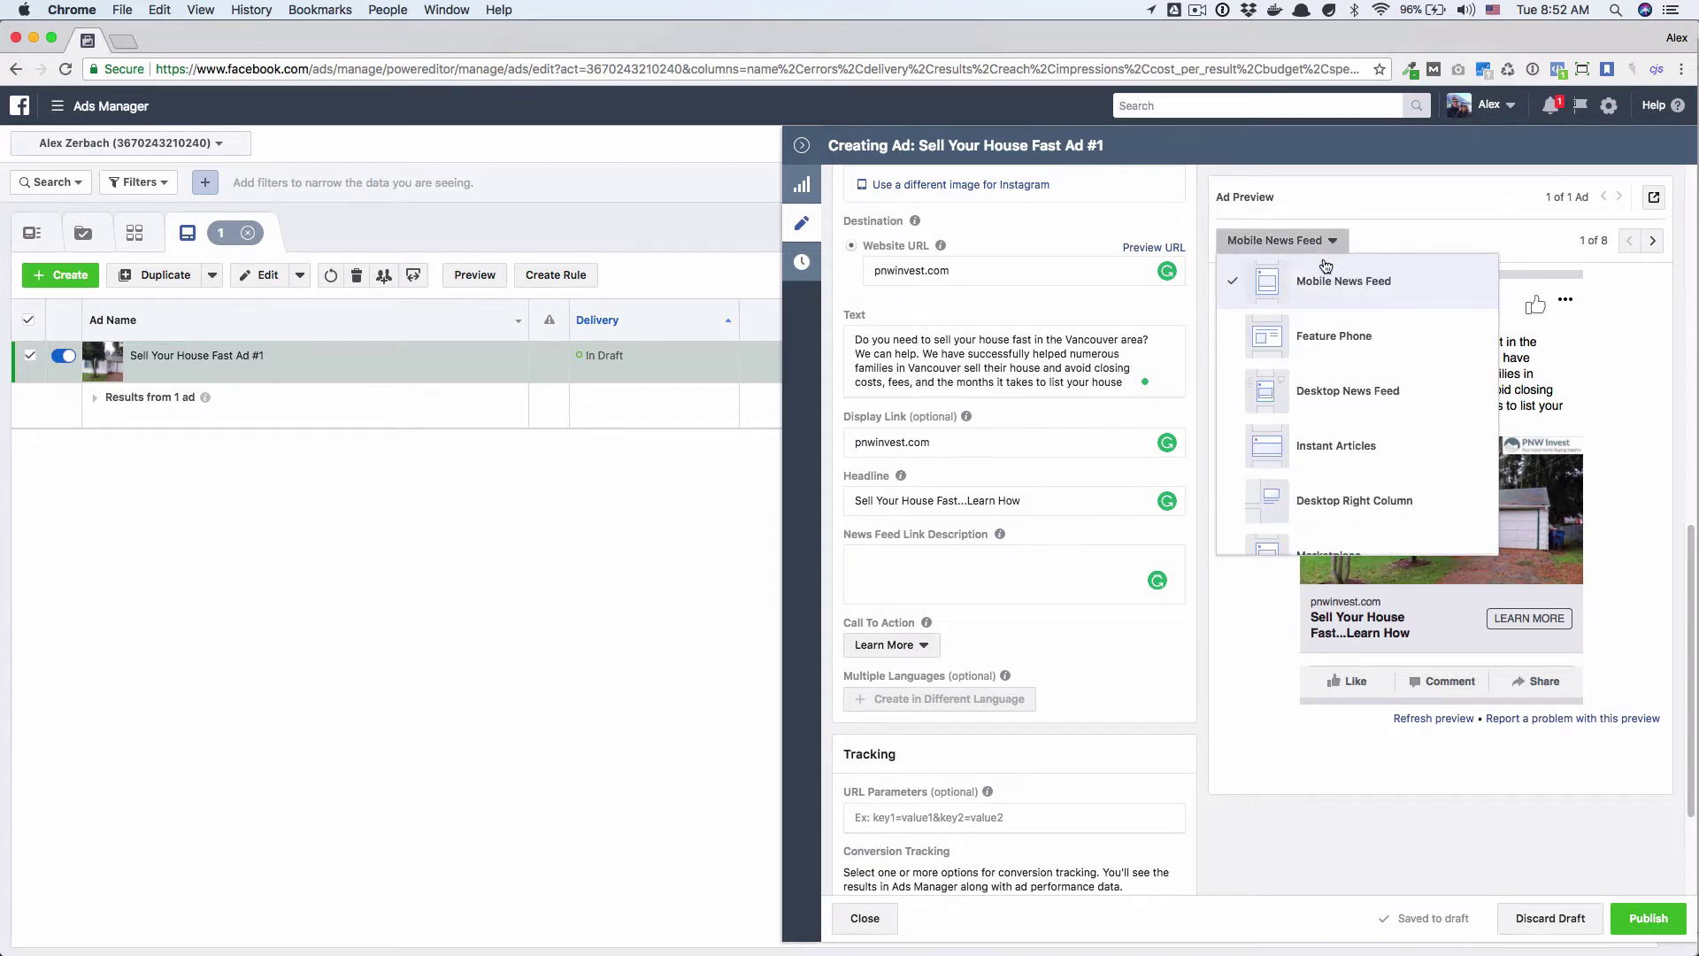
click(1358, 398)
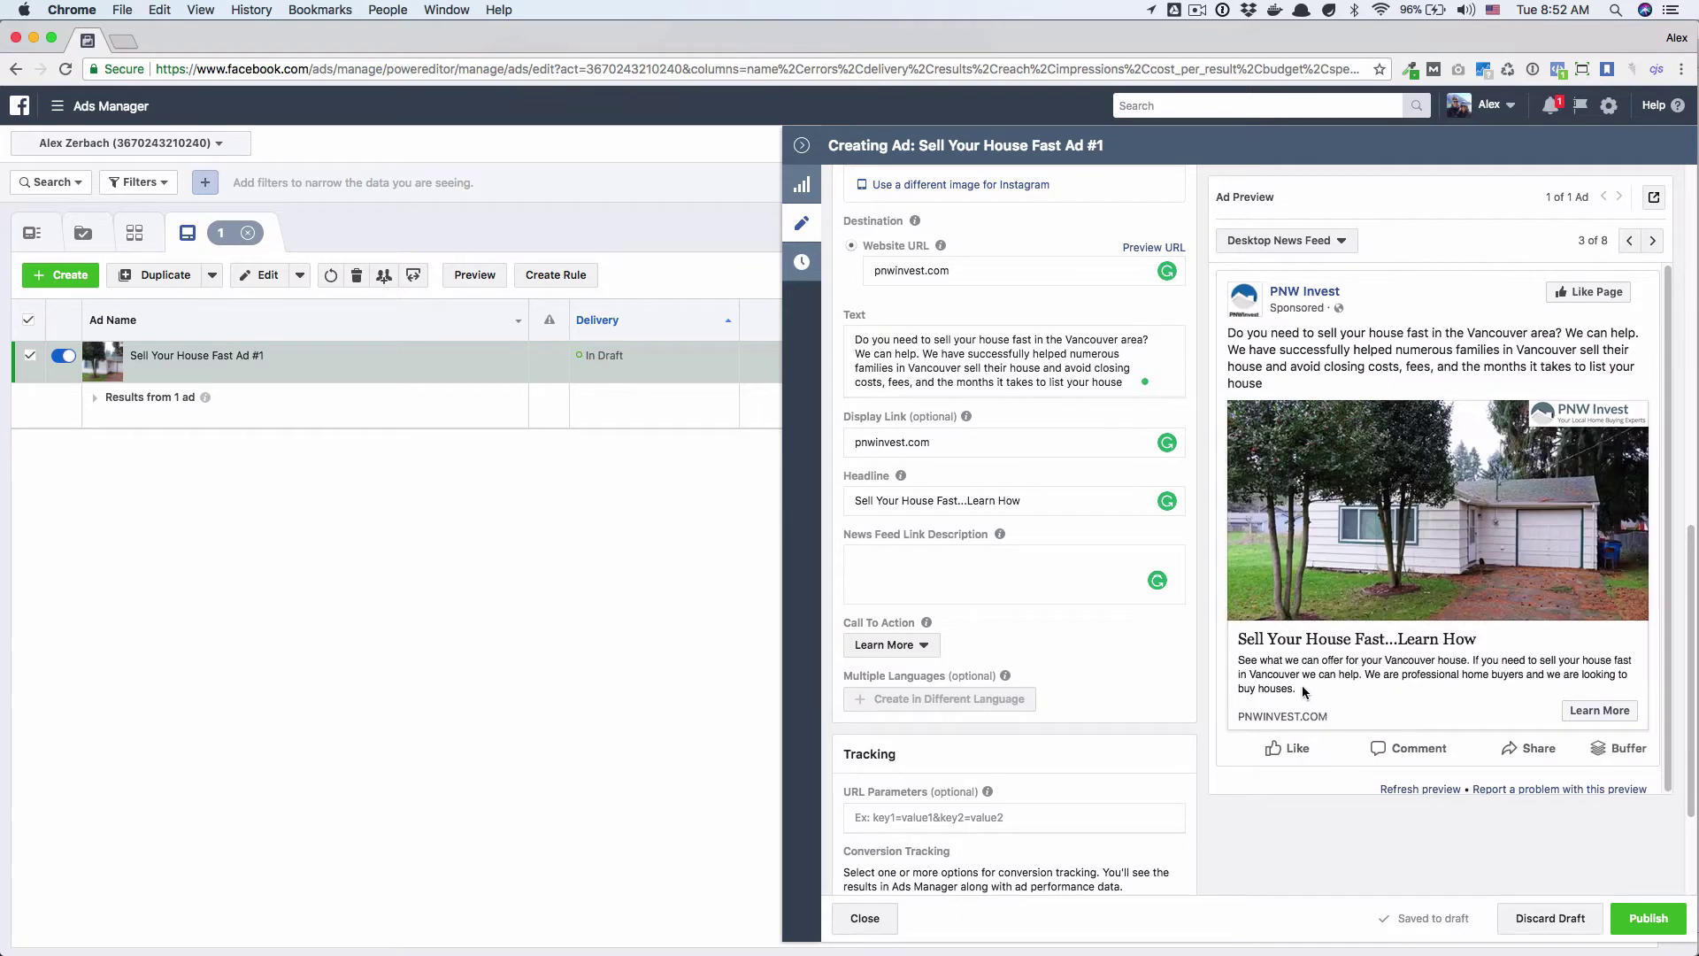
Check the ad's call to action, tracking and identity settings, publish the ad and collapse its editor.
mouse_move(1002, 674)
scroll(957, 651, down, 3)
scroll(957, 653, down, 1)
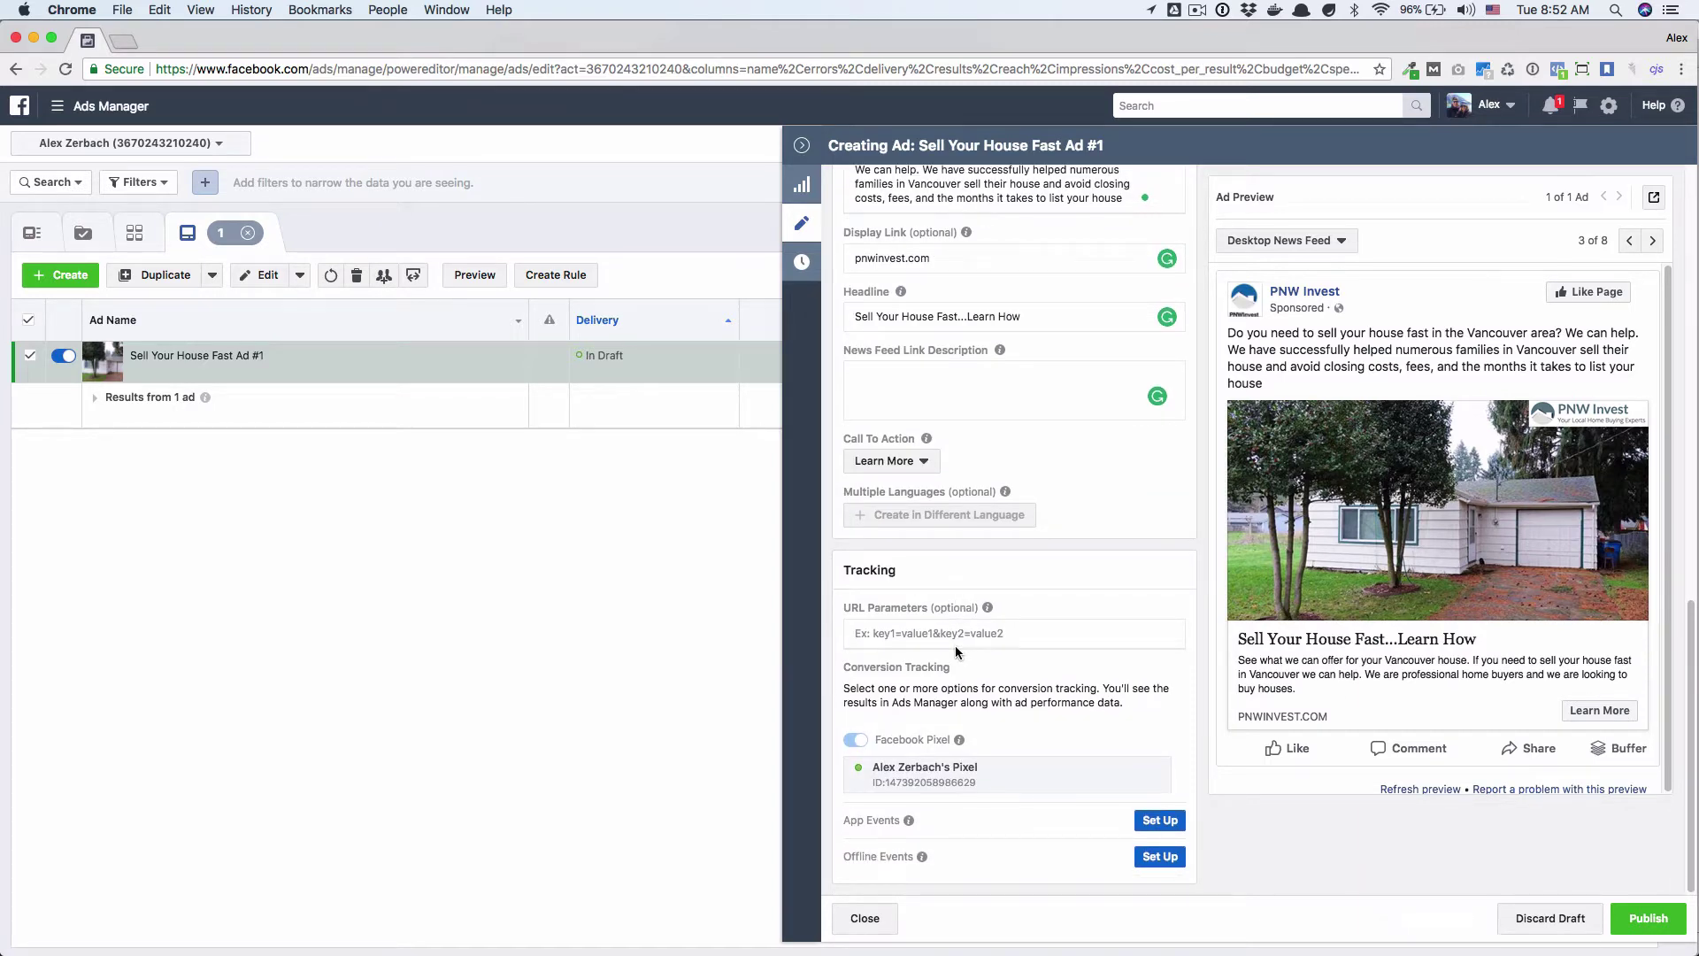
scroll(956, 648, up, 5)
scroll(956, 642, up, 15)
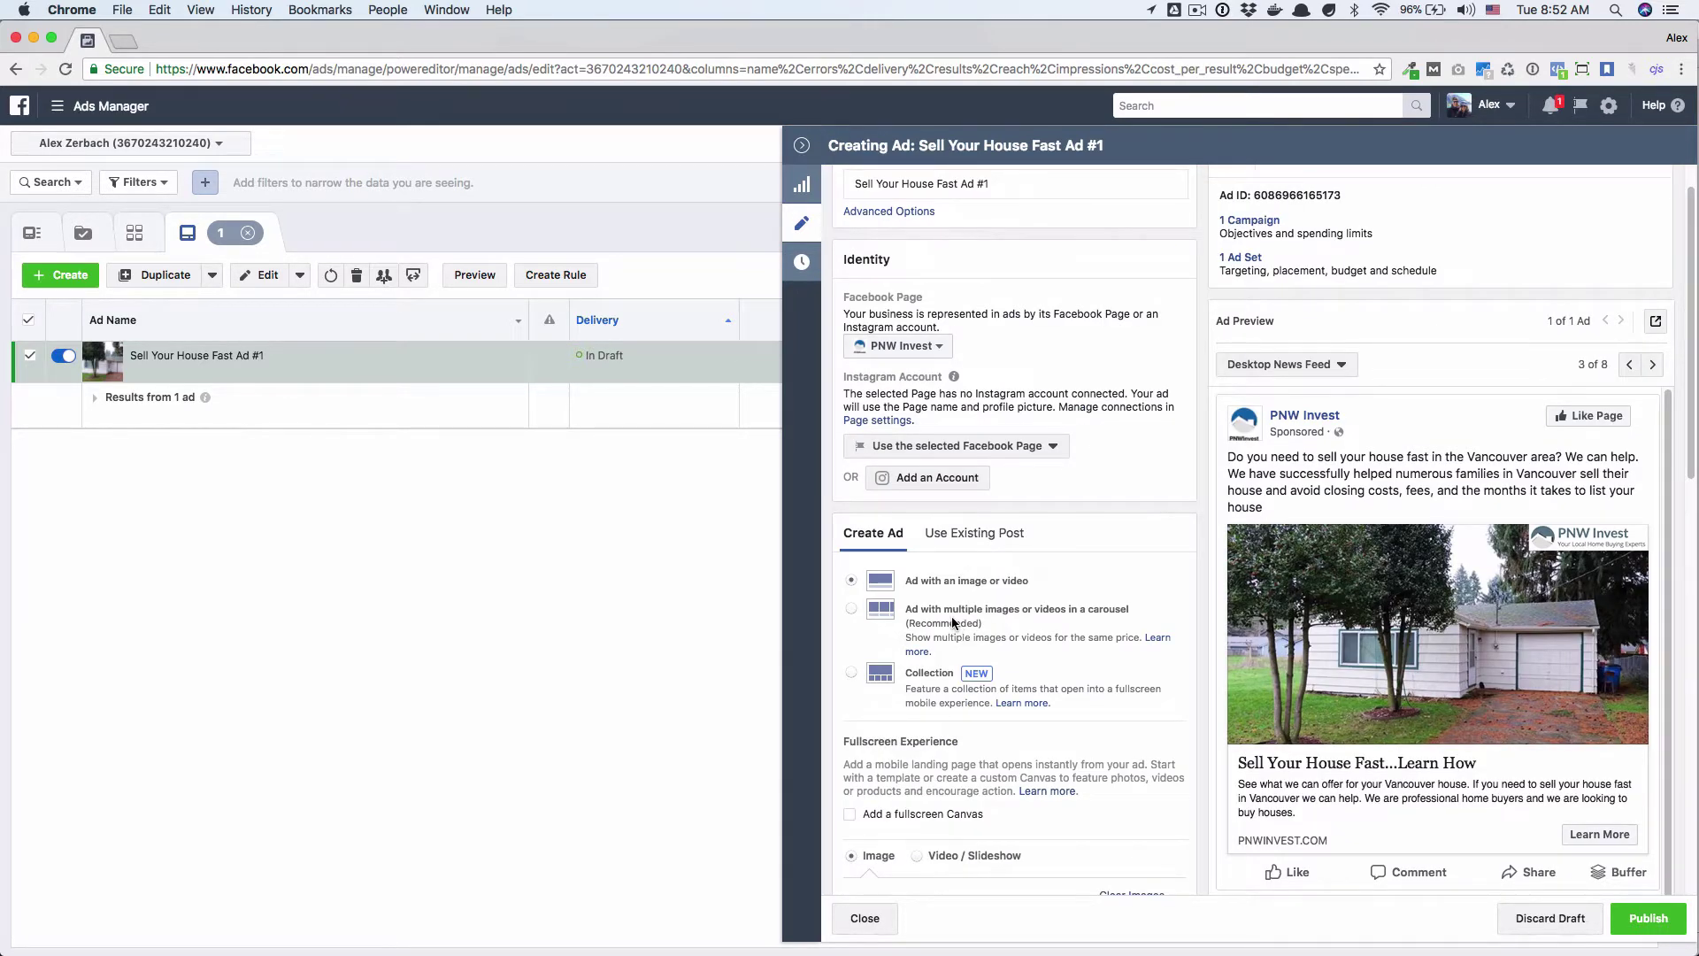
click(1648, 918)
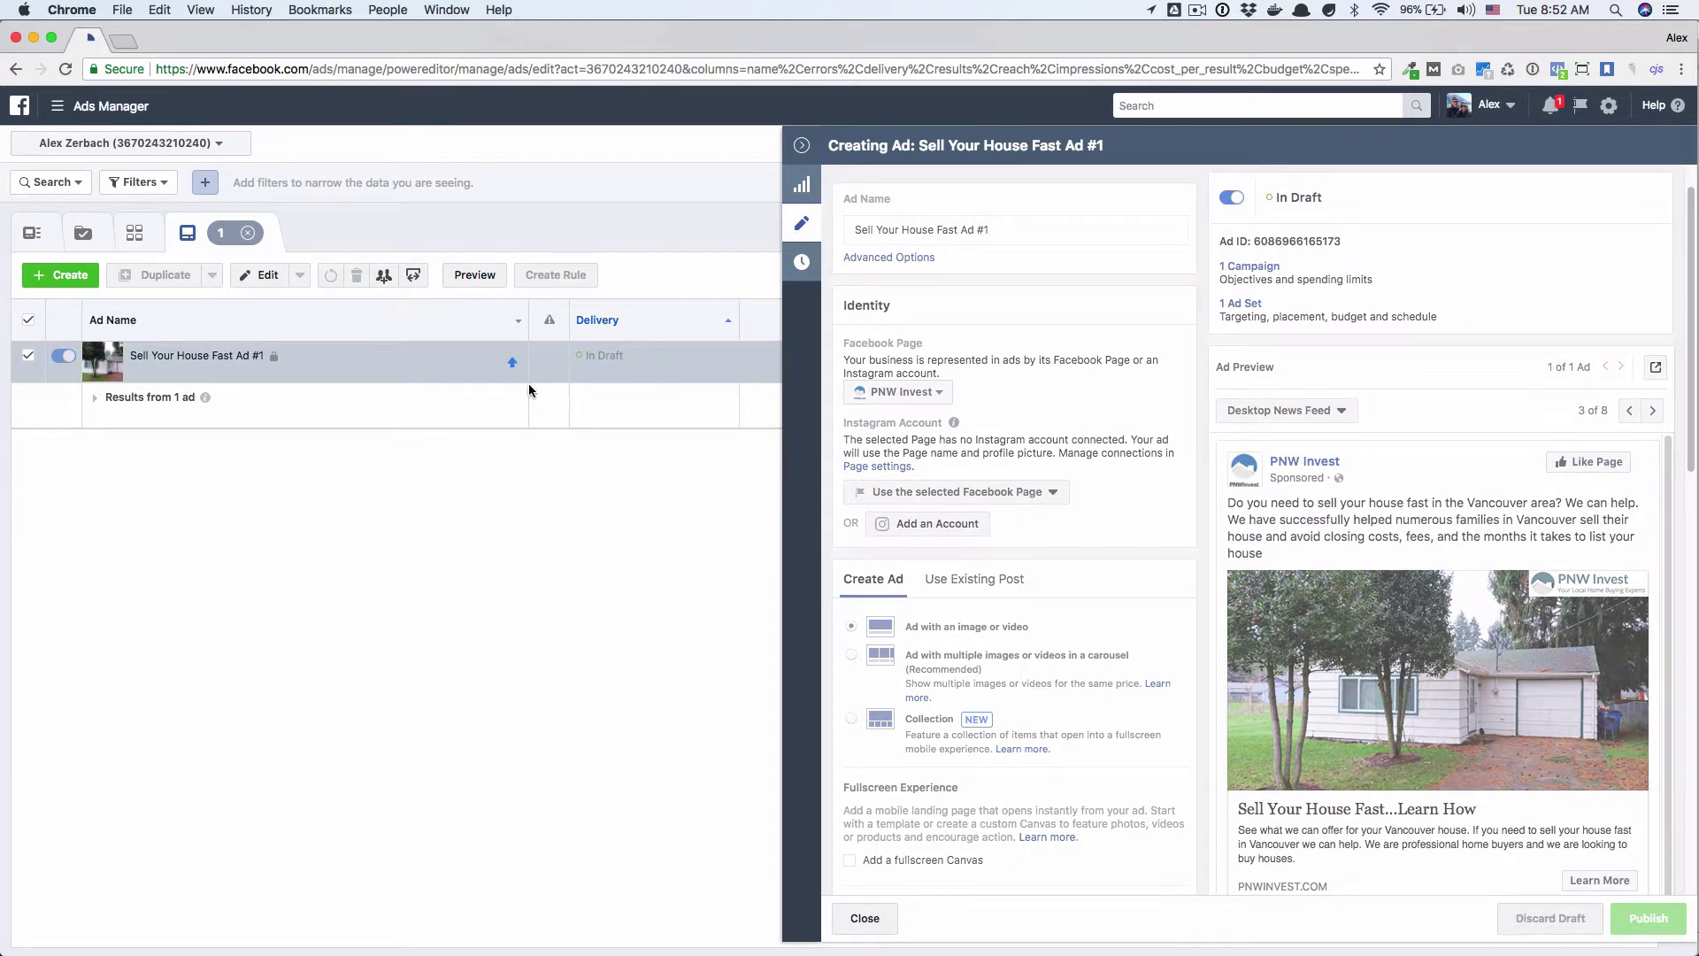
mouse_move(484, 378)
click(801, 147)
Switch to campaign level and examine the Roseburg Conversion Campaign's results, reach, impressions, cost per result, amount spent and link clicks.
click(354, 231)
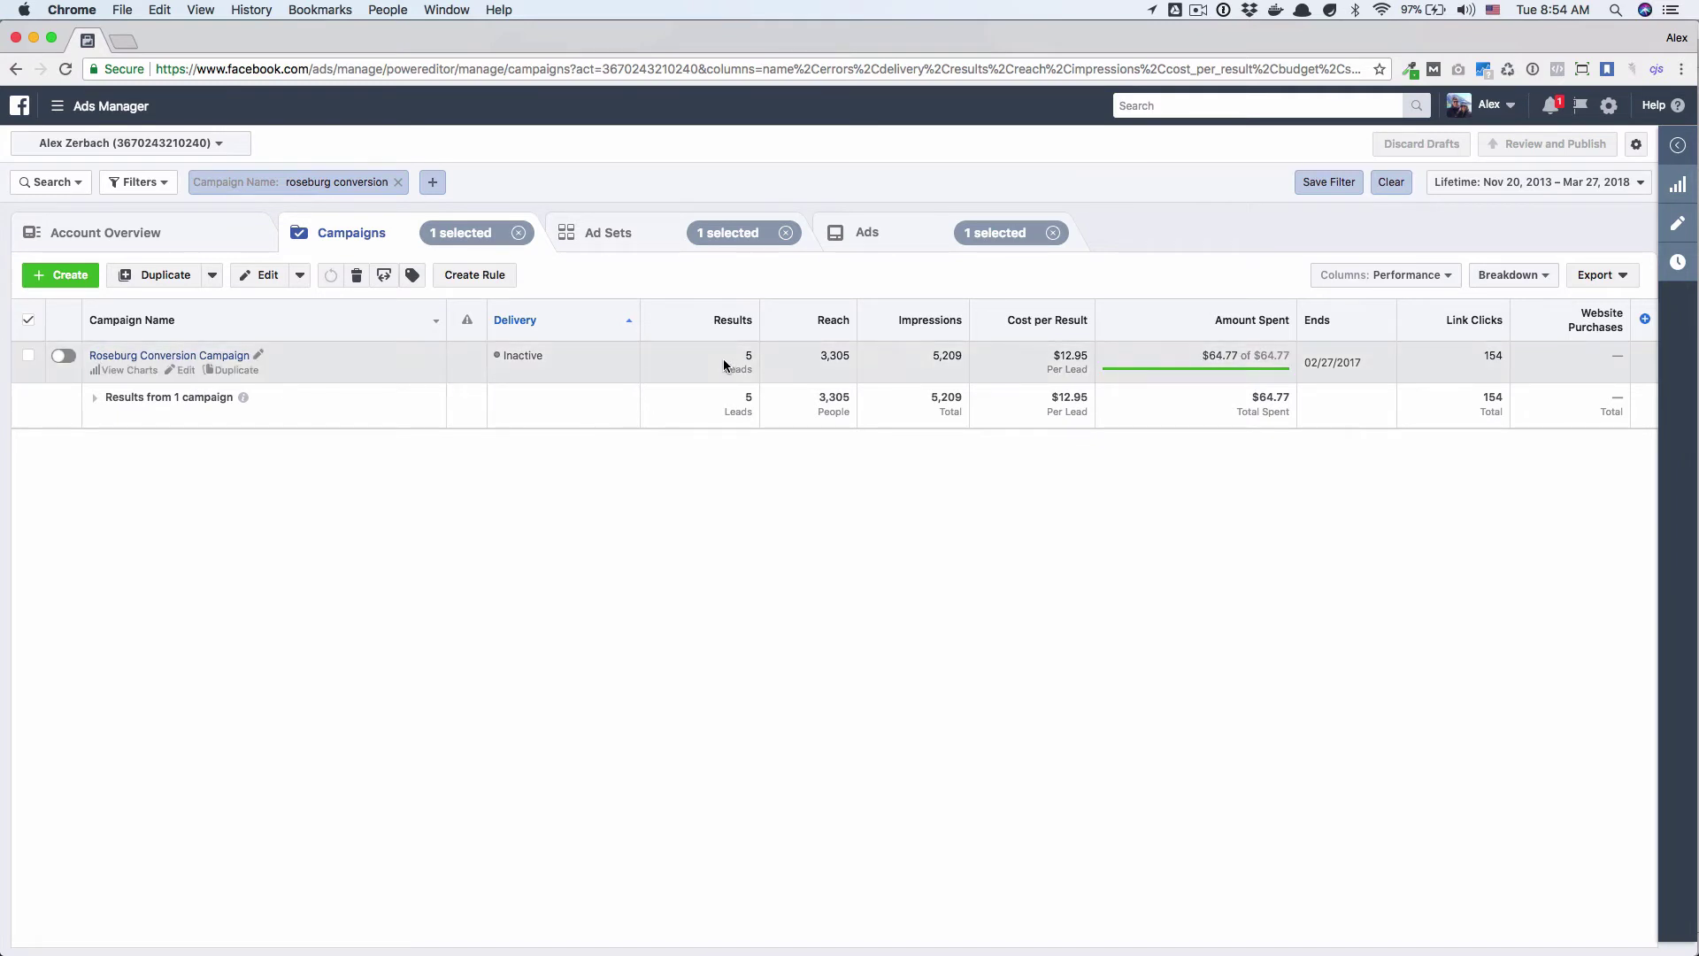
click(746, 356)
mouse_move(748, 359)
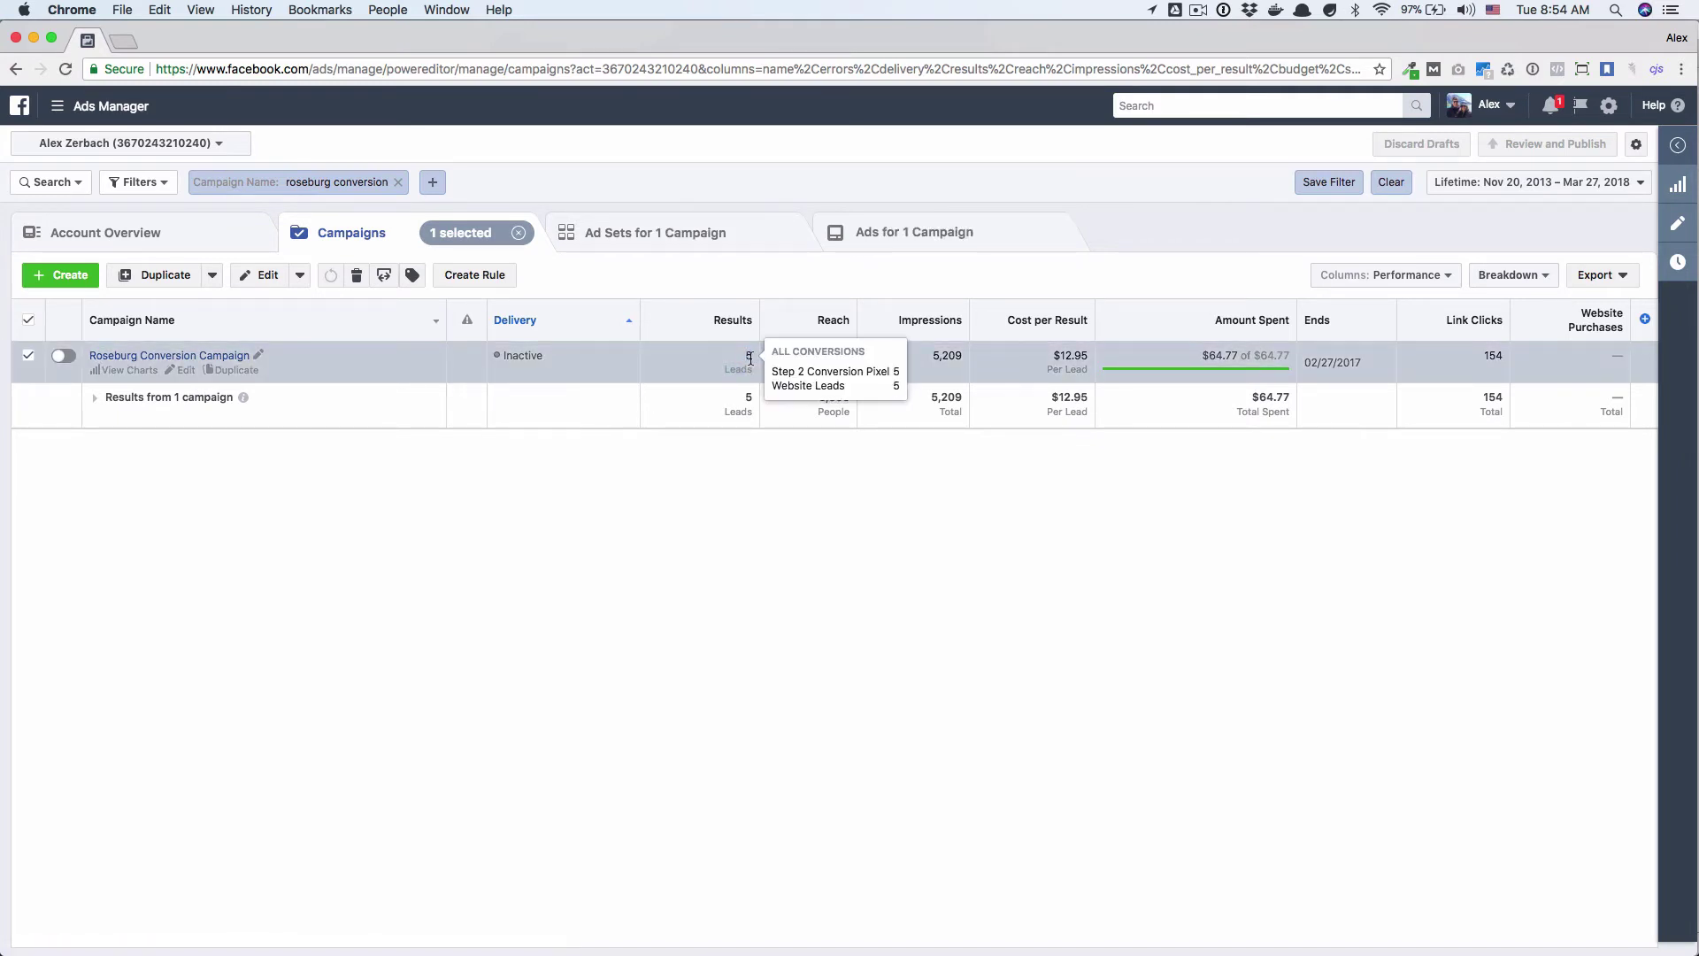
triple_click(796, 372)
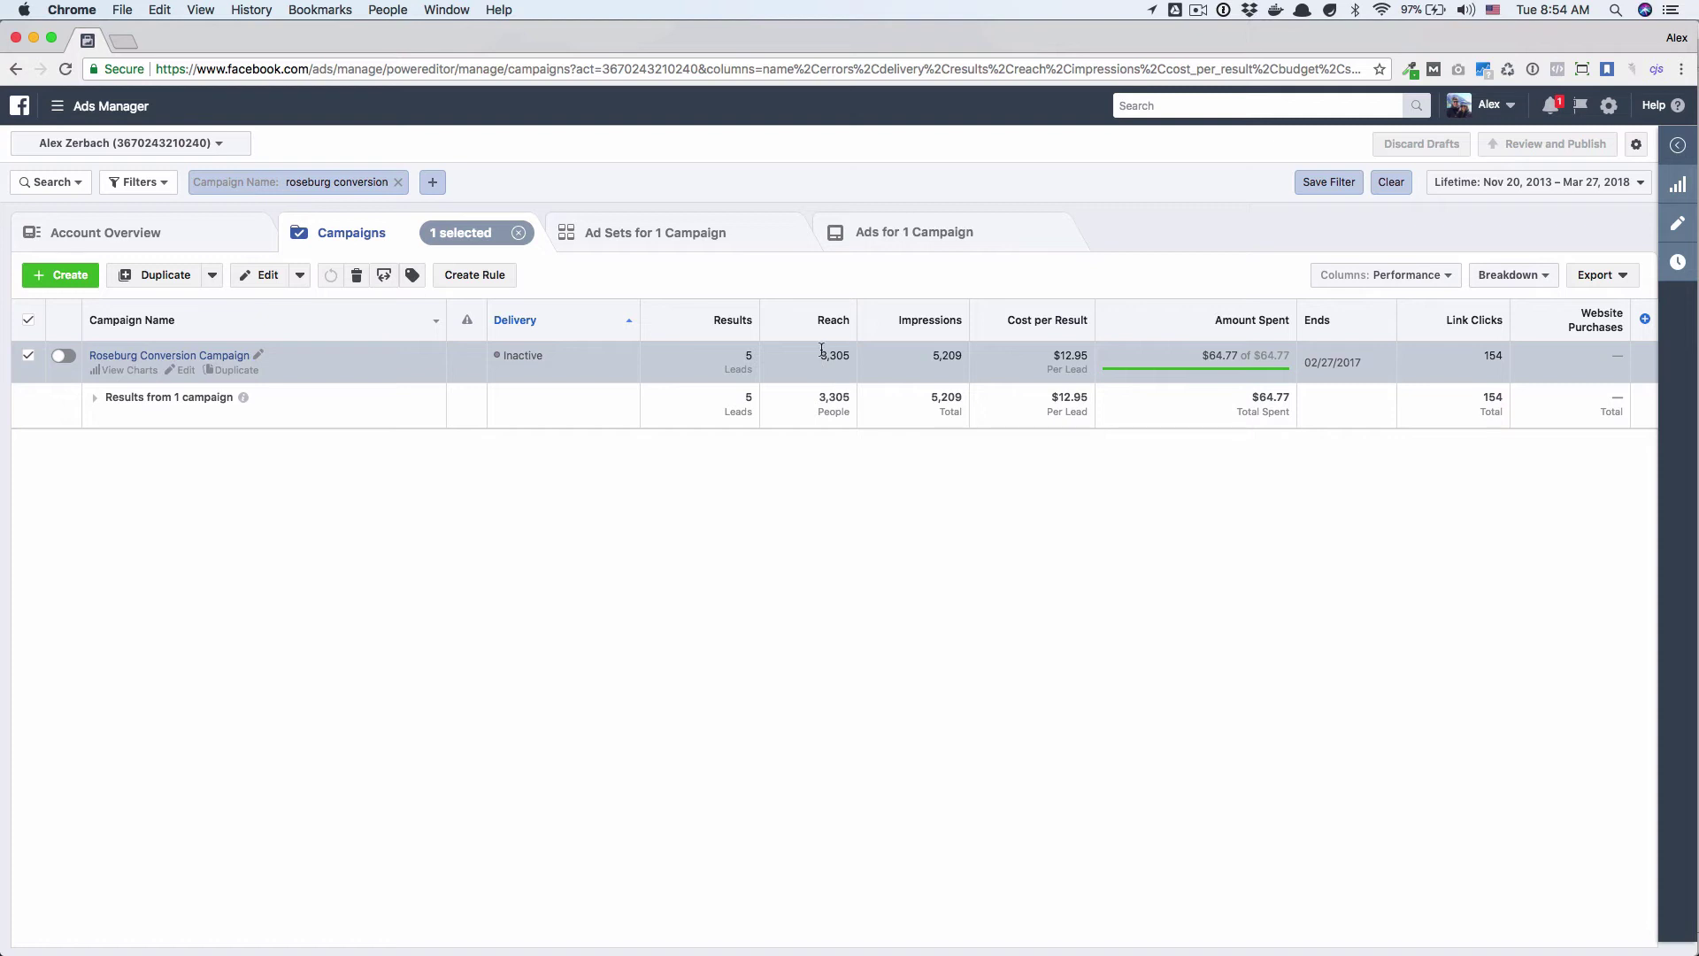
drag(929, 356, 961, 359)
drag(1045, 357, 1088, 358)
drag(1191, 356, 1534, 398)
double_click(1492, 355)
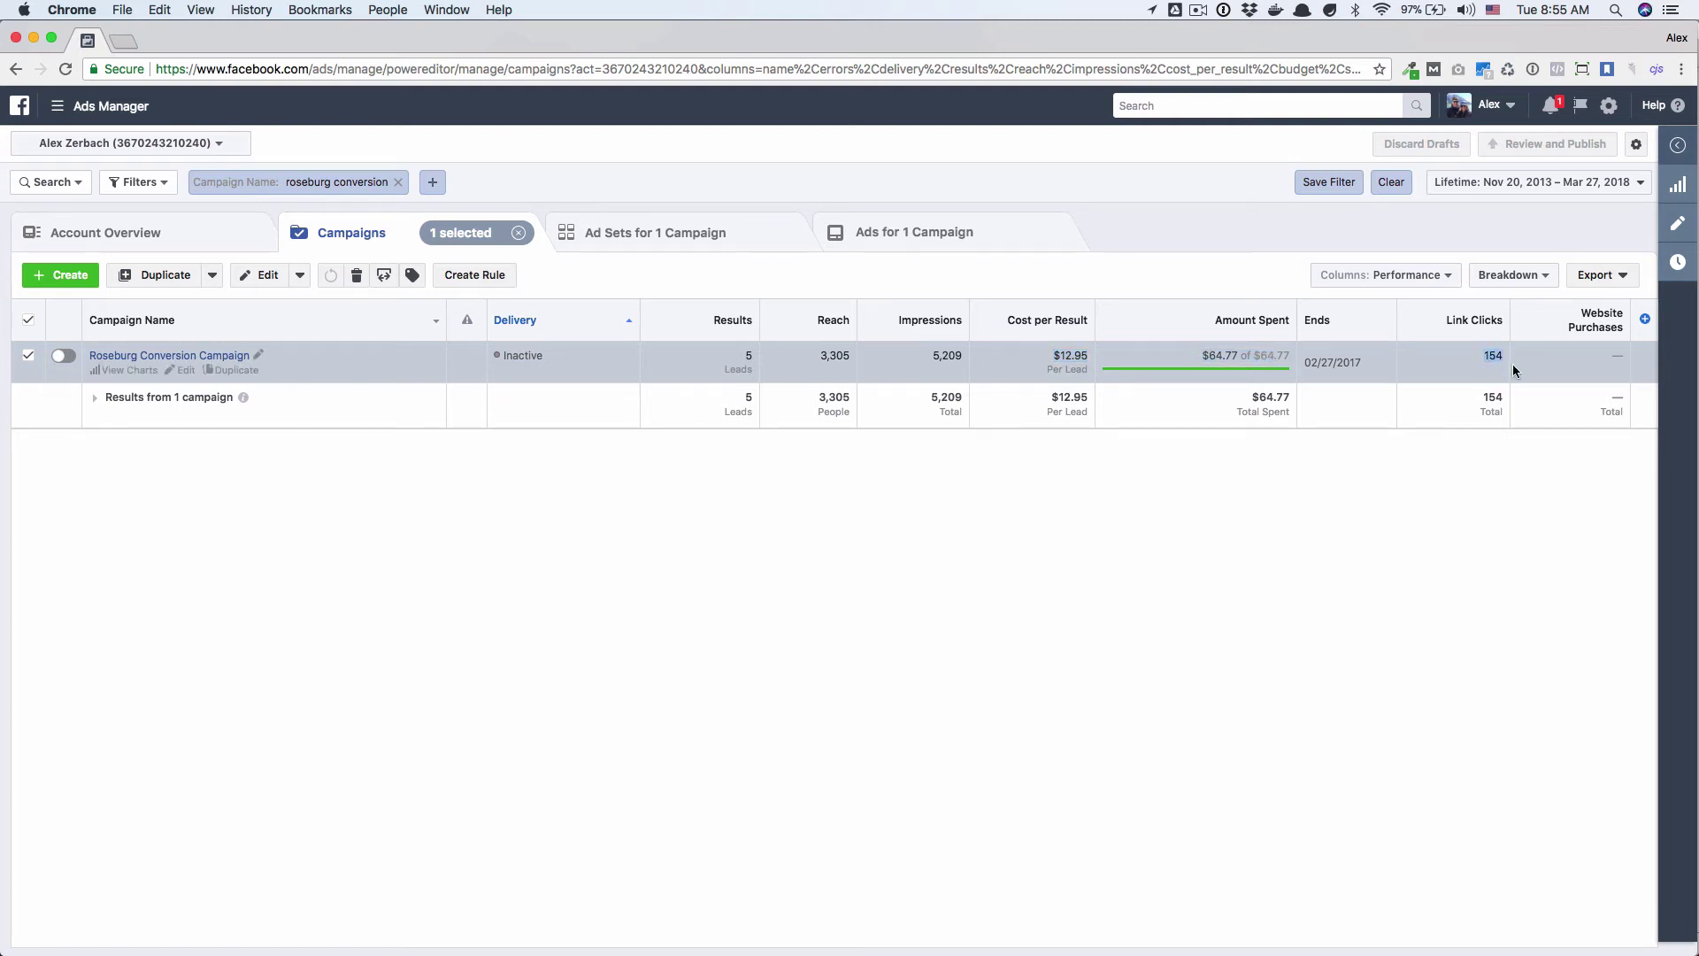